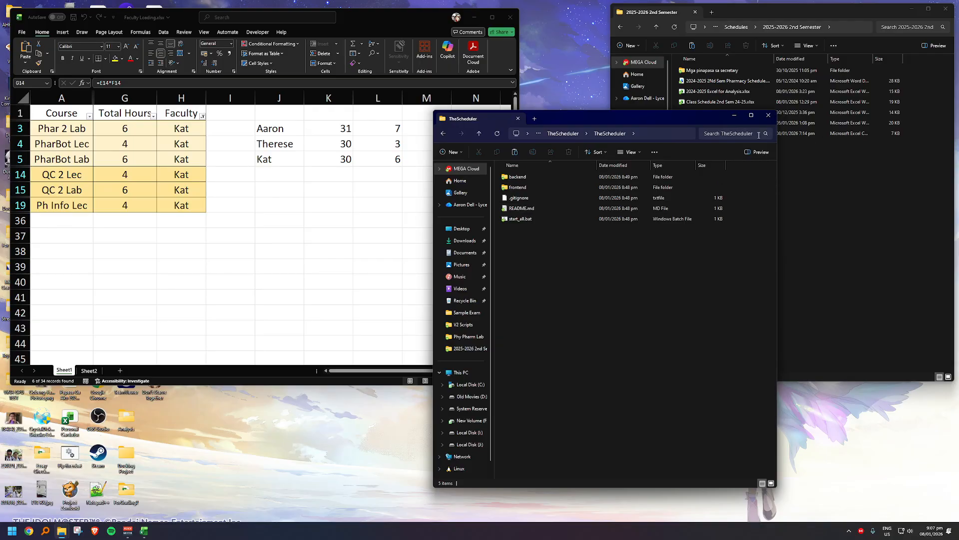
Step: Open the workbook 2024-2025 Excel for Analysis.xlsx from the 2025-2026 2nd Semester folder
{"action": "left_click", "coordinate": [740, 95]}
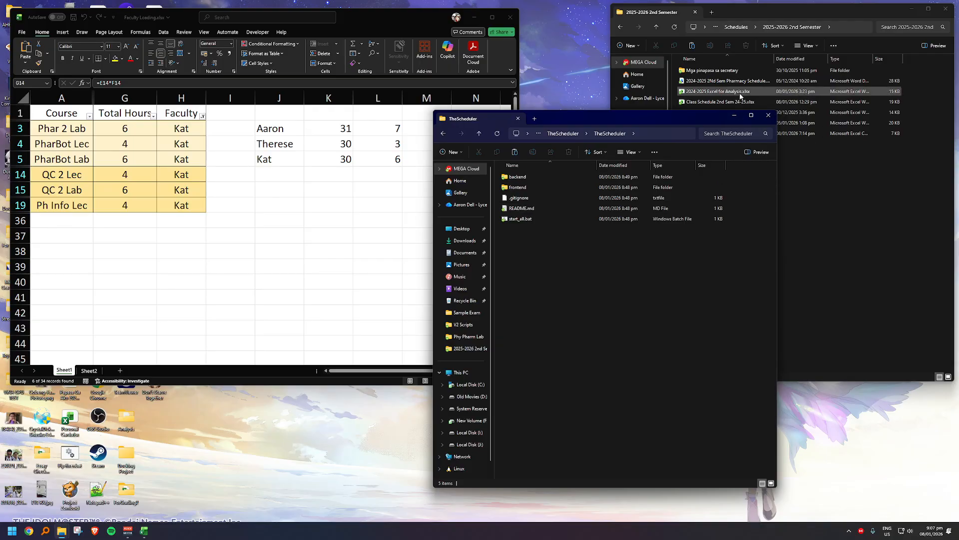
{"action": "double_click", "coordinate": [740, 95]}
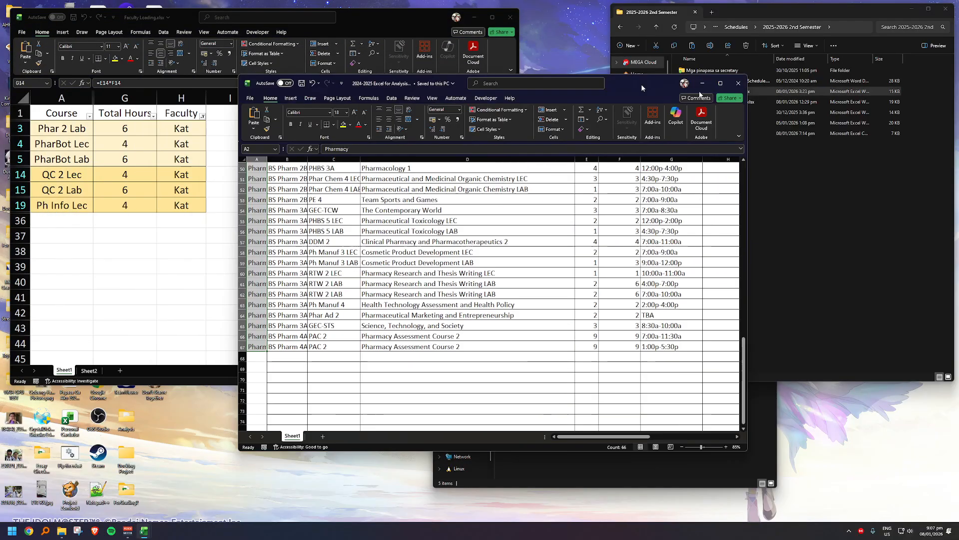
{"action": "left_click_drag", "start_coordinate": [642, 86], "coordinate": [736, 96]}
{"action": "scroll", "coordinate": [670, 272], "scroll_direction": "up", "scroll_amount": 16}
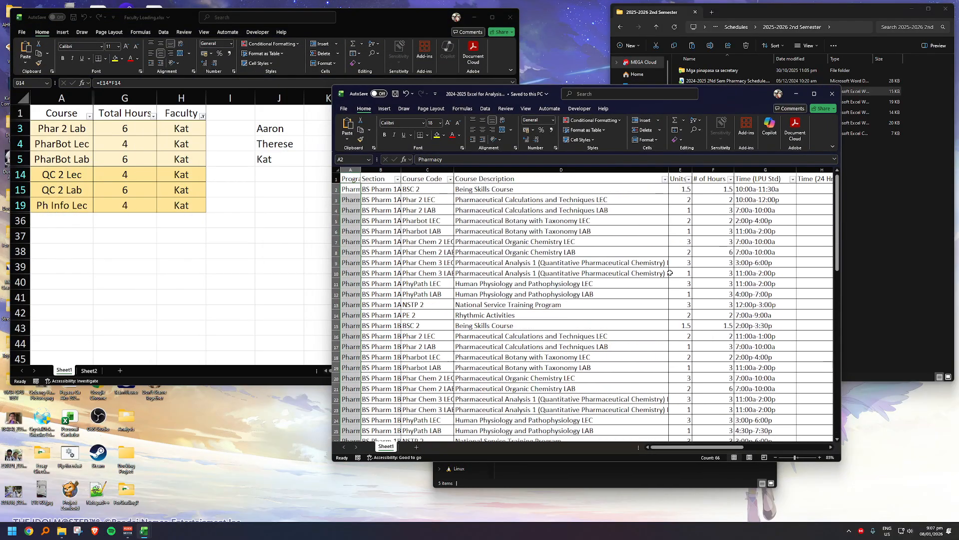
Step: Filter the schedule's Faculty column to only the third-from-last listed faculty member and review the assigned courses
{"action": "left_click_drag", "start_coordinate": [690, 448], "coordinate": [734, 451]}
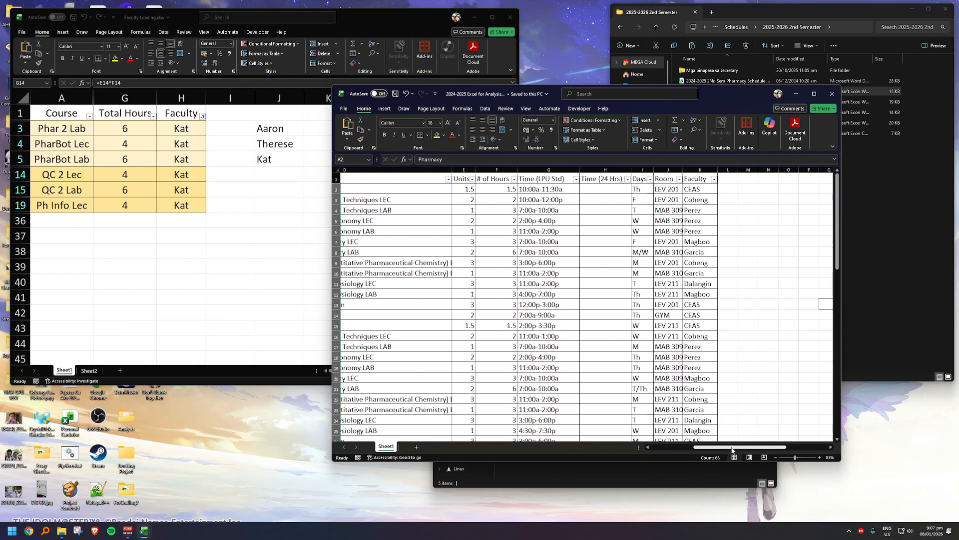
{"action": "left_click", "coordinate": [714, 179]}
{"action": "left_click", "coordinate": [641, 278]}
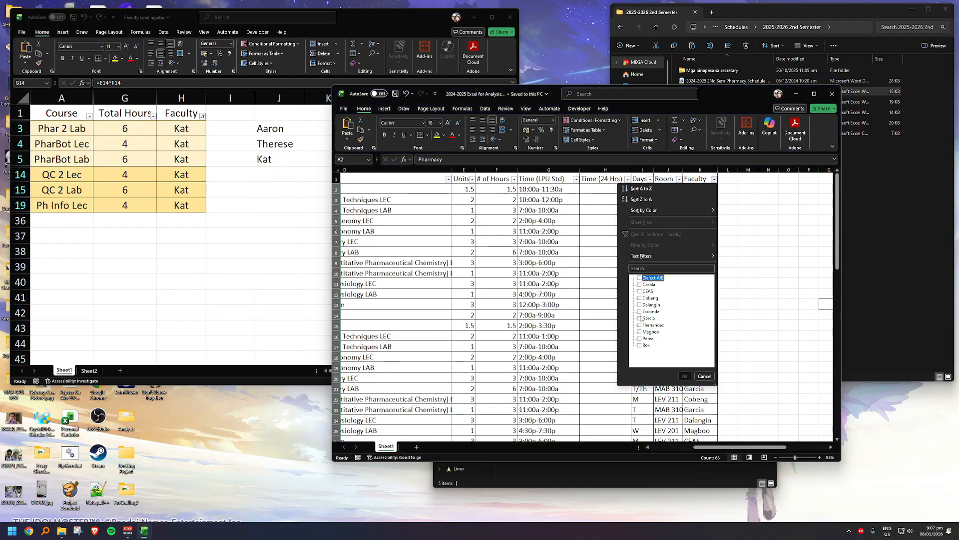
{"action": "left_click", "coordinate": [640, 331]}
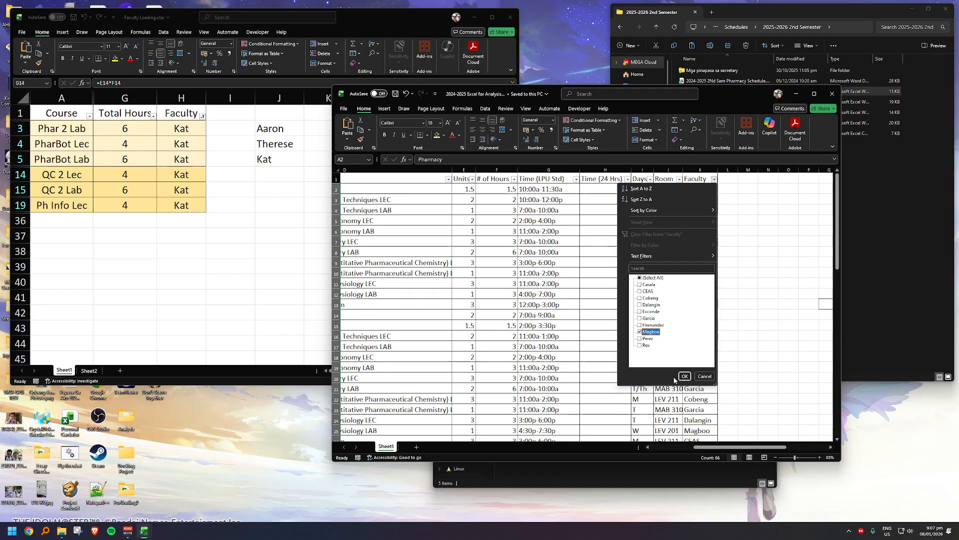
{"action": "left_click", "coordinate": [685, 376]}
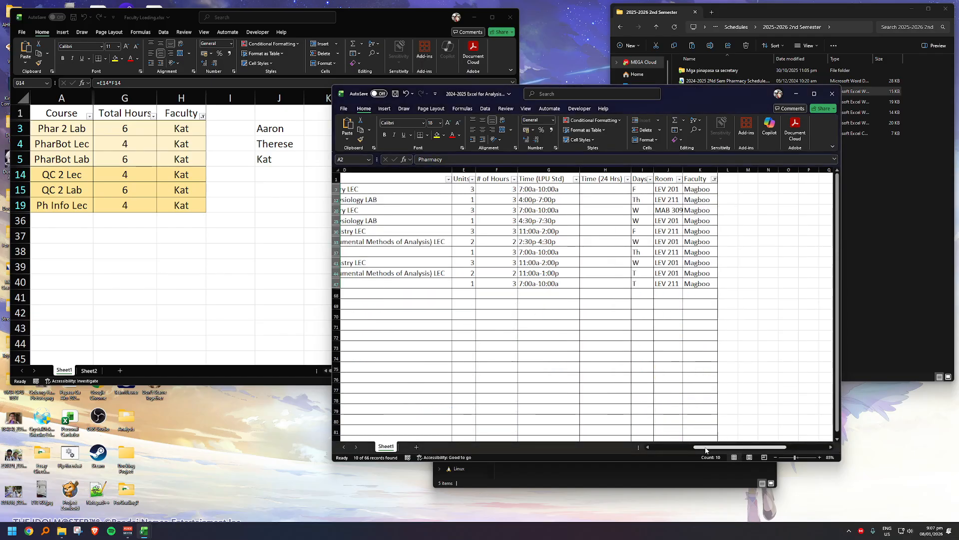
{"action": "left_click_drag", "start_coordinate": [706, 451], "coordinate": [663, 448]}
{"action": "left_click", "coordinate": [442, 283]}
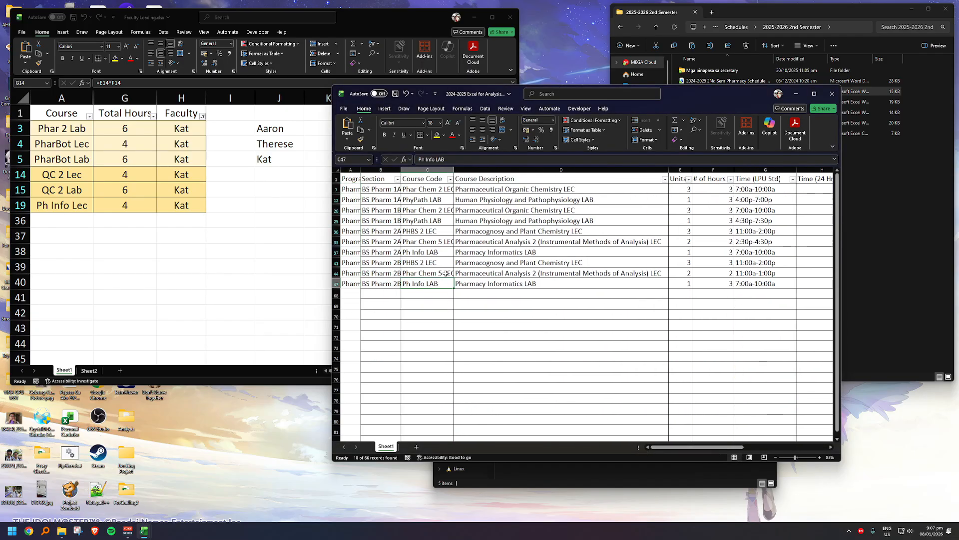
{"action": "left_click", "coordinate": [550, 276]}
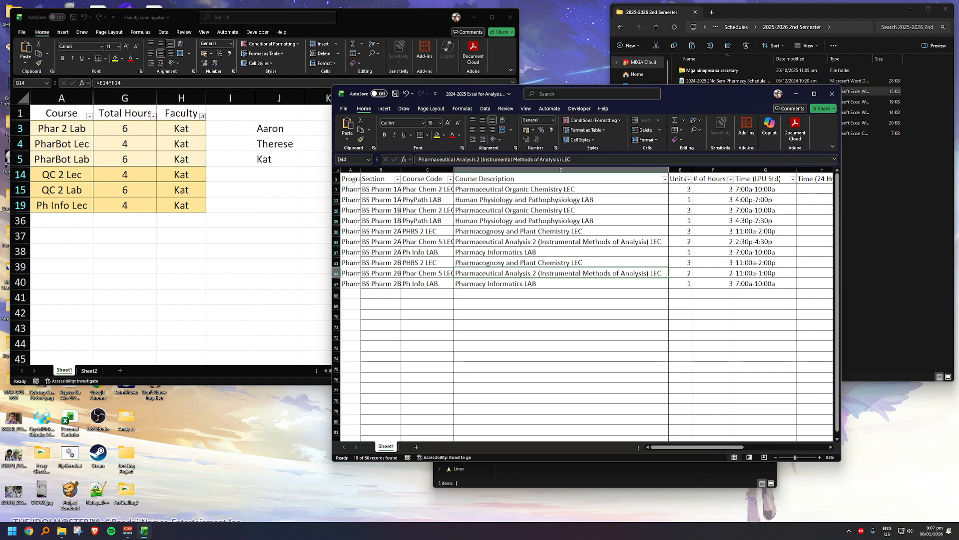
Step: Start a Notepad note with the filtered faculty member's surname and the line "Remove QC2" beneath it
{"action": "key", "text": "super"}
{"action": "type", "text": "notepad"}
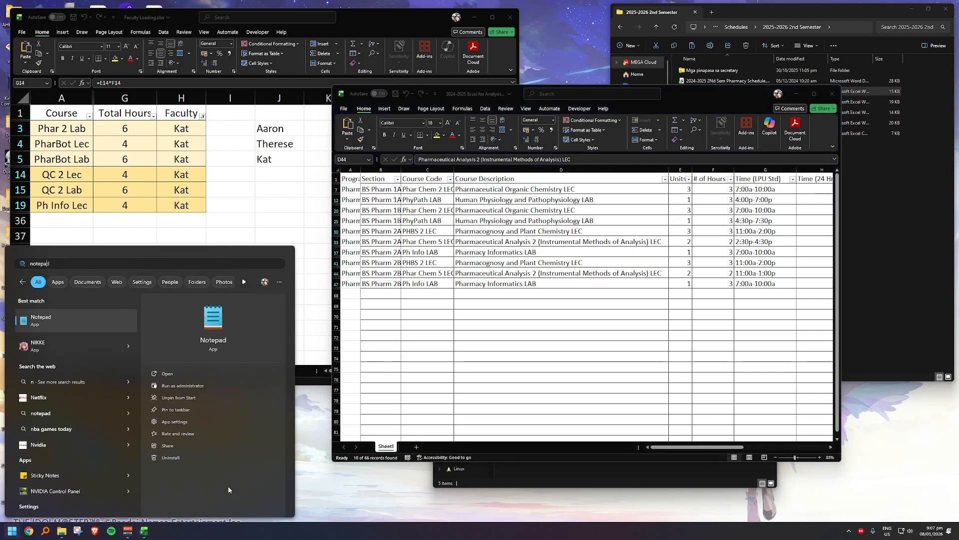
{"action": "key", "text": "Return"}
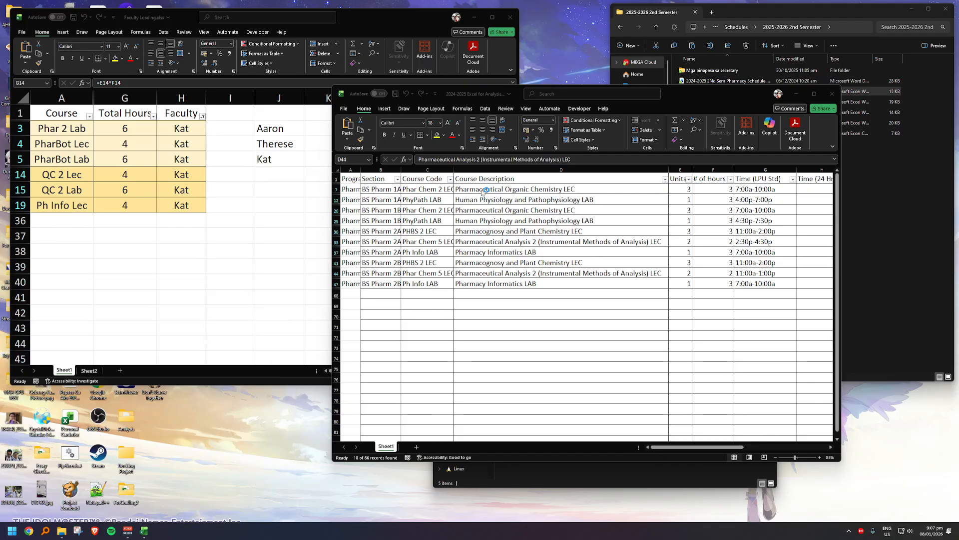
{"action": "left_click", "coordinate": [392, 73]}
{"action": "left_click_drag", "start_coordinate": [409, 76], "coordinate": [668, 343]}
{"action": "type", "text": "Magboo"}
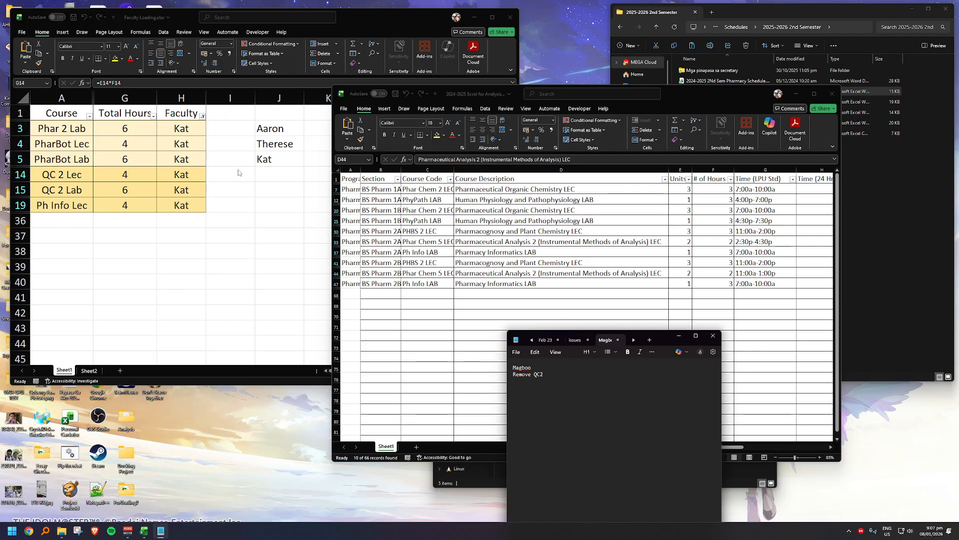
Step: In the 2024-2025 schedule workbook, switch the Faculty filter to the second-to-last listed faculty member and show that person's courses
{"action": "left_click", "coordinate": [252, 205]}
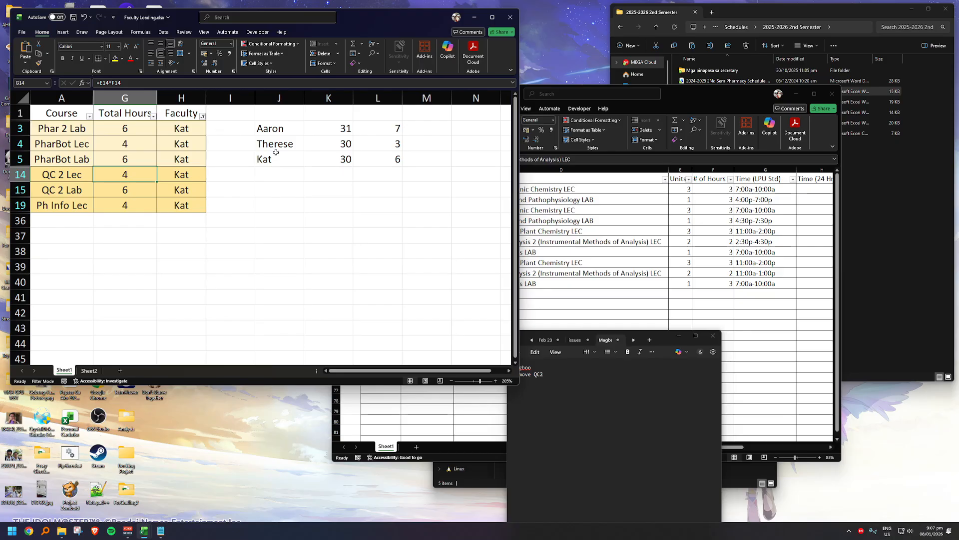
{"action": "left_click", "coordinate": [533, 385]}
{"action": "left_click", "coordinate": [718, 255]}
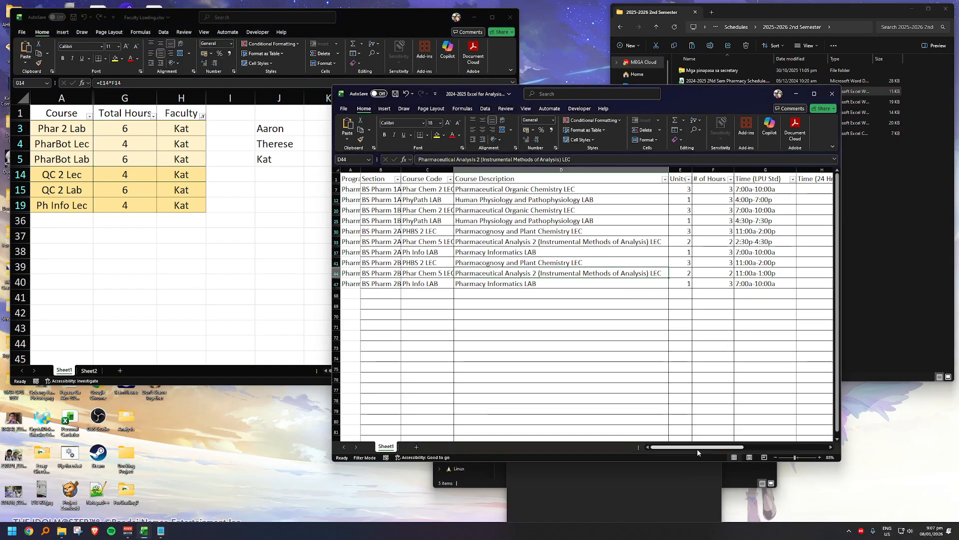
{"action": "left_click_drag", "start_coordinate": [698, 448], "coordinate": [757, 450]}
{"action": "left_click", "coordinate": [626, 179]}
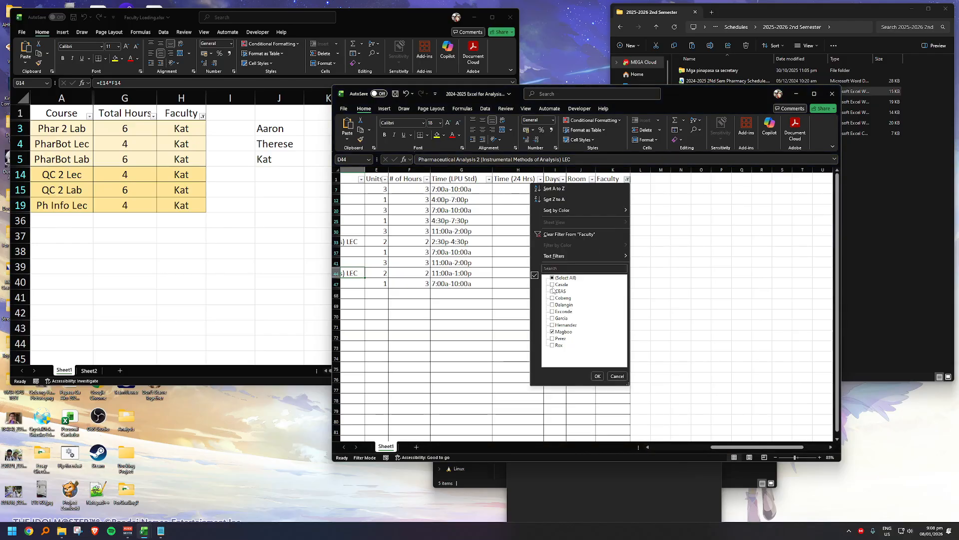
{"action": "left_click", "coordinate": [552, 331]}
{"action": "left_click", "coordinate": [552, 339]}
{"action": "left_click", "coordinate": [598, 375]}
{"action": "left_click_drag", "start_coordinate": [730, 449], "coordinate": [638, 451]}
Step: In the Notepad note, extend the line to "Remove QC2 Lec -> Move to" followed by the receiving faculty member's first name
{"action": "left_click", "coordinate": [628, 501]}
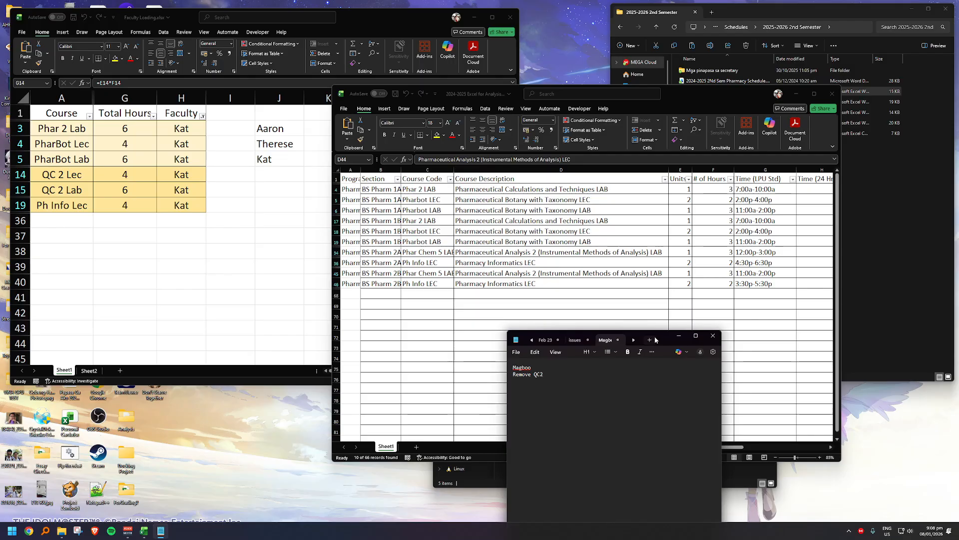
{"action": "left_click_drag", "start_coordinate": [665, 344], "coordinate": [323, 321]}
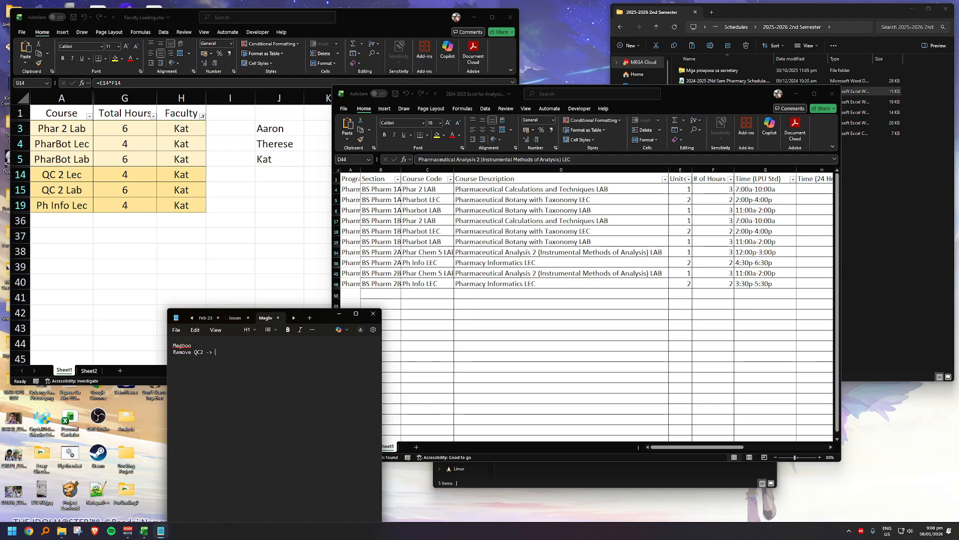
{"action": "type", "text": "Move to"}
{"action": "type", "text": "Lec"}
Step: Hide the desktop icons
{"action": "right_click", "coordinate": [475, 509]}
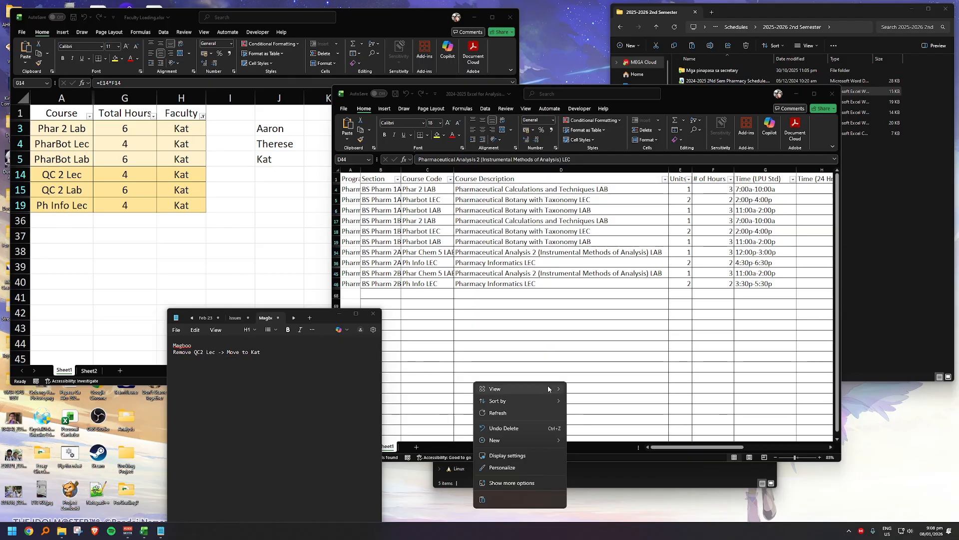
{"action": "mouse_move", "coordinate": [550, 388]}
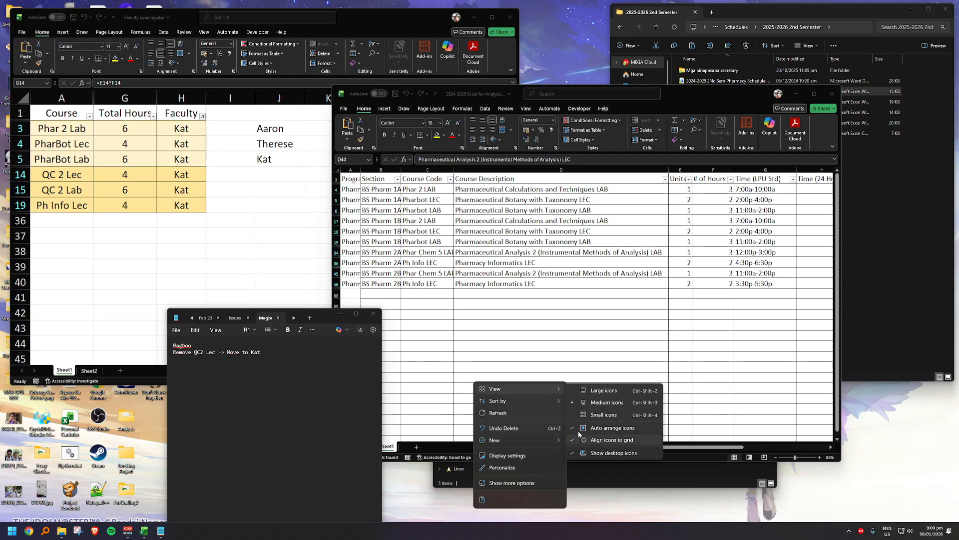
{"action": "left_click", "coordinate": [536, 481]}
{"action": "right_click", "coordinate": [587, 518]}
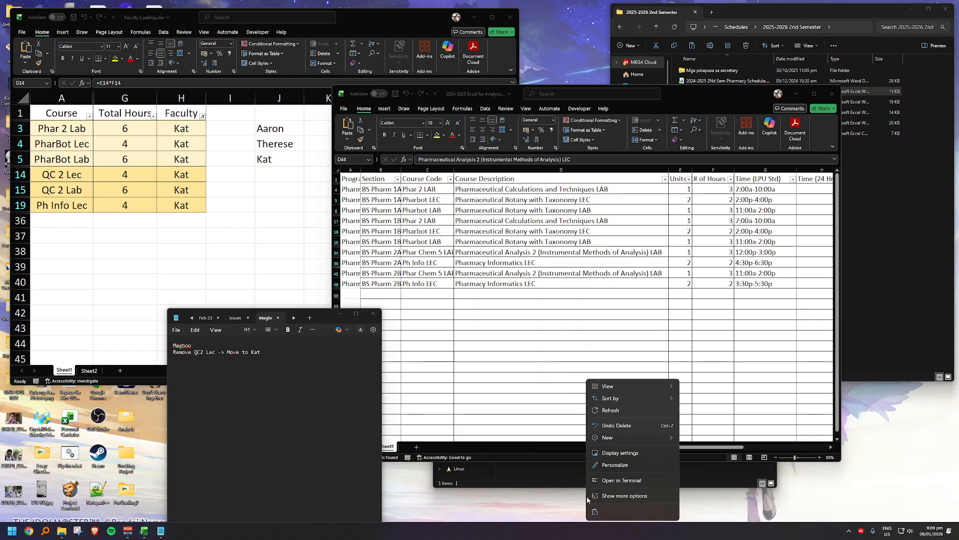
{"action": "mouse_move", "coordinate": [656, 389]}
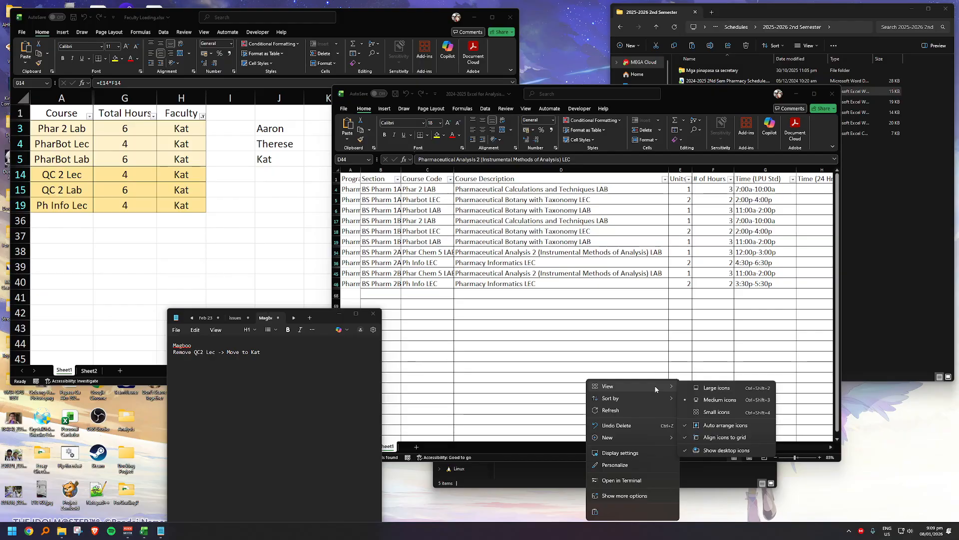
{"action": "left_click", "coordinate": [725, 449]}
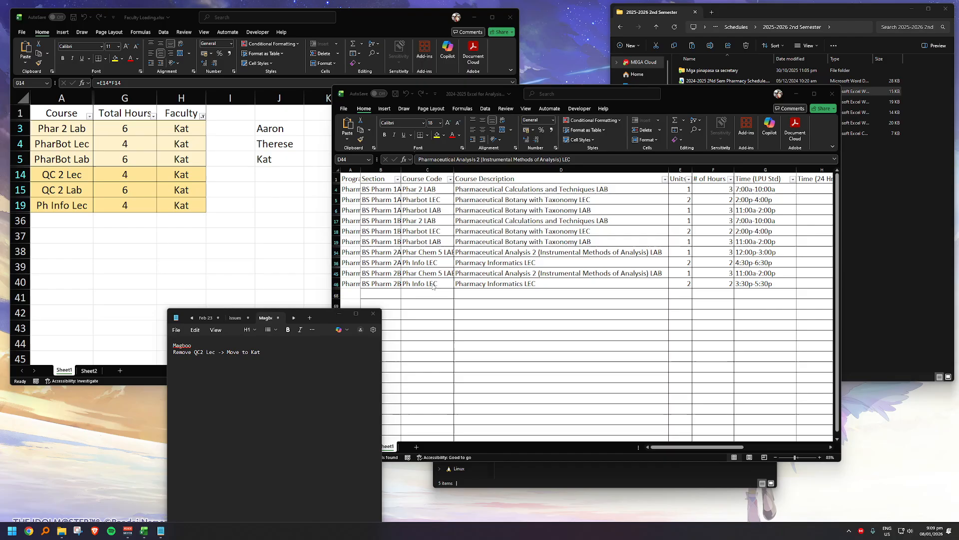
Step: Move the note clear of the schedule and compare the filtered courses' # of Hours with the row 5 faculty total in Faculty Loading
{"action": "left_click", "coordinate": [266, 352]}
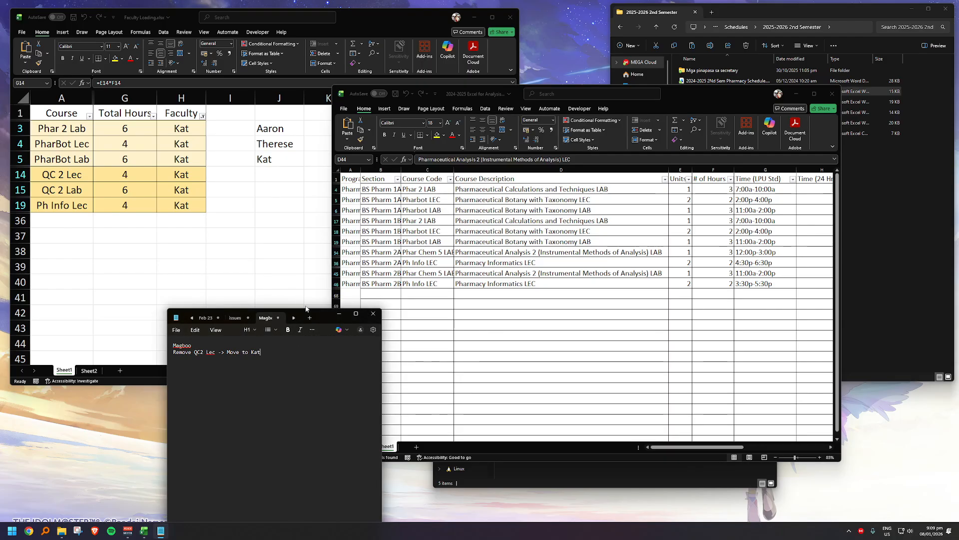
{"action": "left_click_drag", "start_coordinate": [321, 316], "coordinate": [297, 301]}
{"action": "left_click_drag", "start_coordinate": [713, 189], "coordinate": [723, 283]}
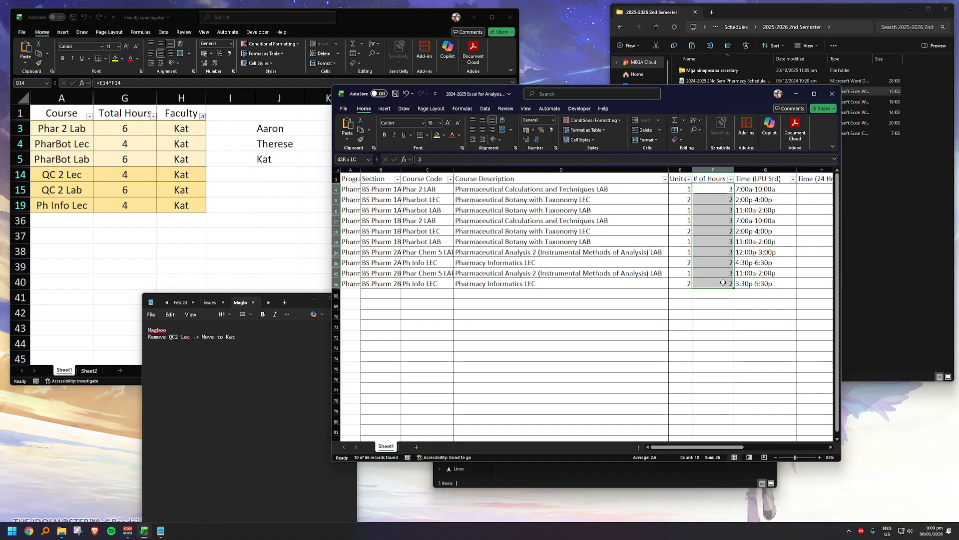
{"action": "left_click", "coordinate": [272, 277]}
{"action": "left_click", "coordinate": [341, 159]}
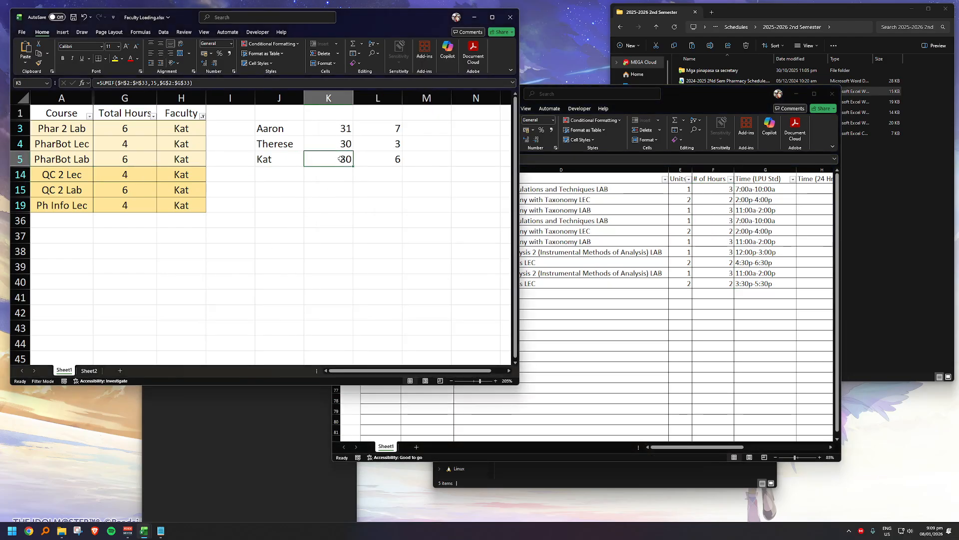
Step: Filter the Faculty column in Faculty Loading to only the sixth listed faculty member
{"action": "left_click", "coordinate": [203, 116]}
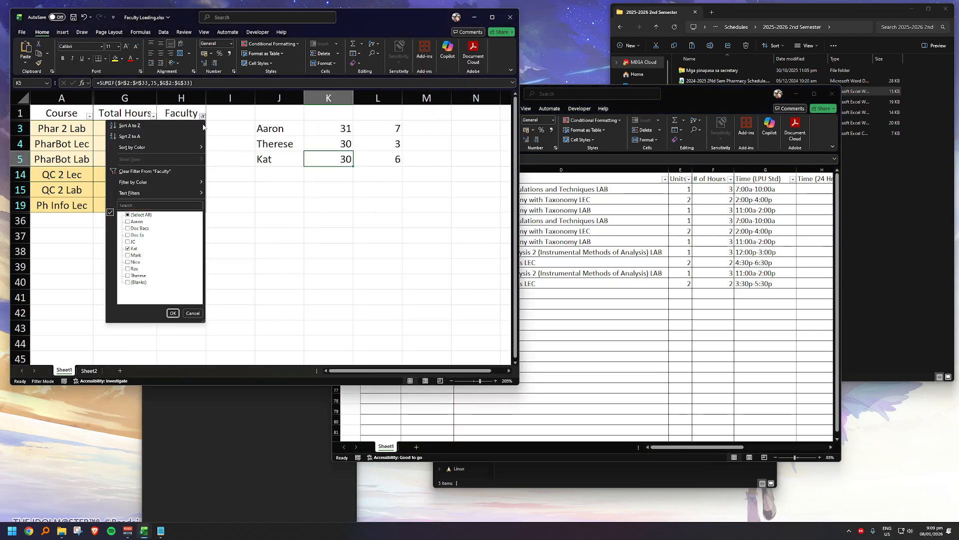
{"action": "left_click", "coordinate": [128, 249]}
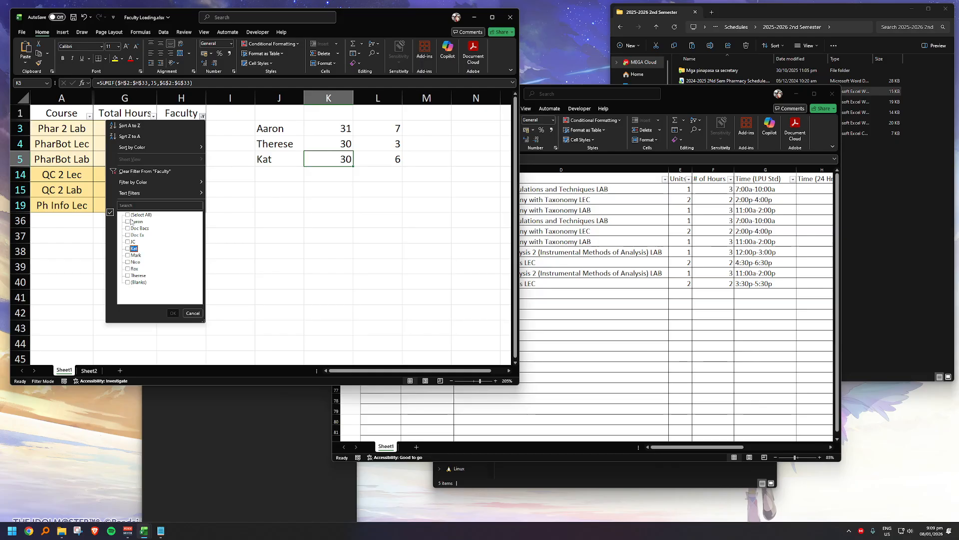
{"action": "left_click", "coordinate": [128, 255]}
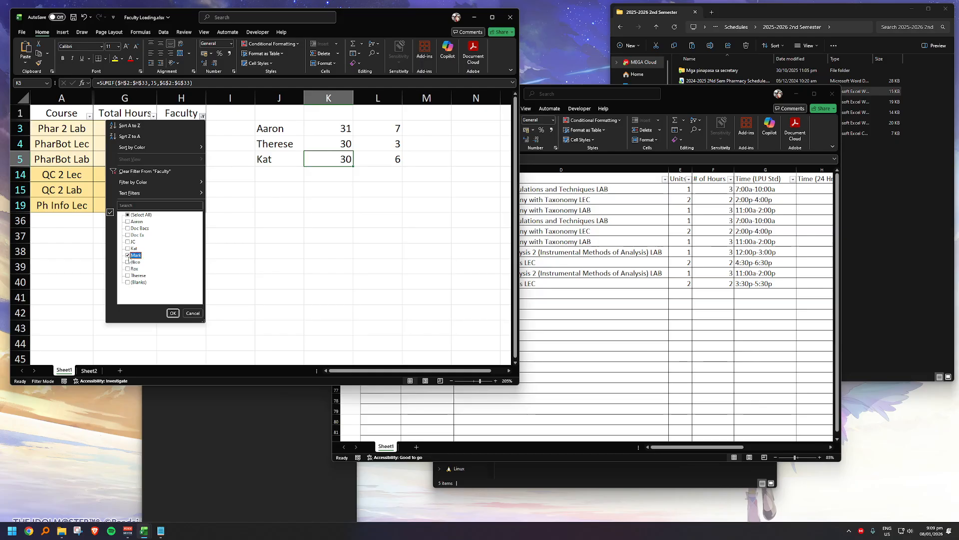
{"action": "left_click", "coordinate": [173, 314]}
Step: Set the 2024-2025 schedule's Faculty filter back to only the third-from-last listed faculty member
{"action": "left_click", "coordinate": [746, 207]}
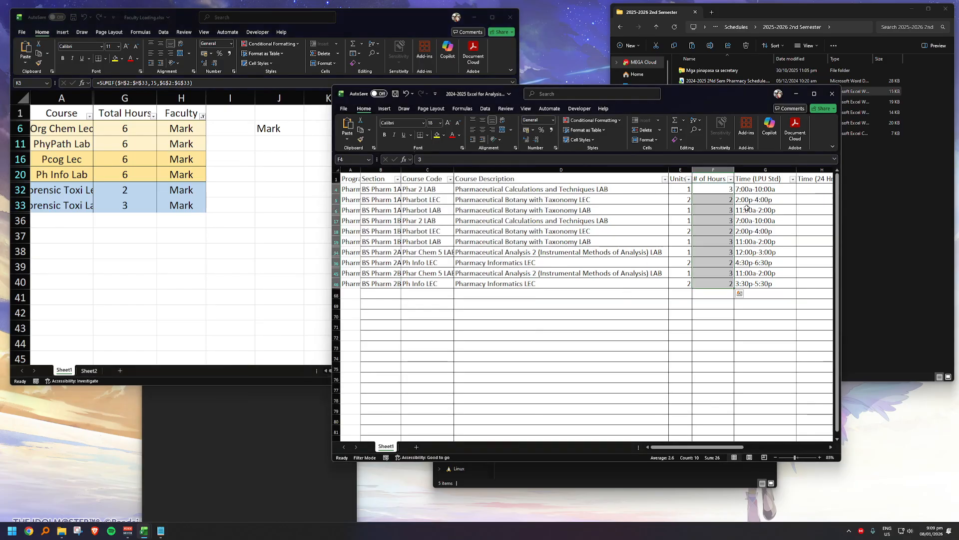
{"action": "left_click_drag", "start_coordinate": [703, 448], "coordinate": [752, 447]}
{"action": "left_click", "coordinate": [688, 179]}
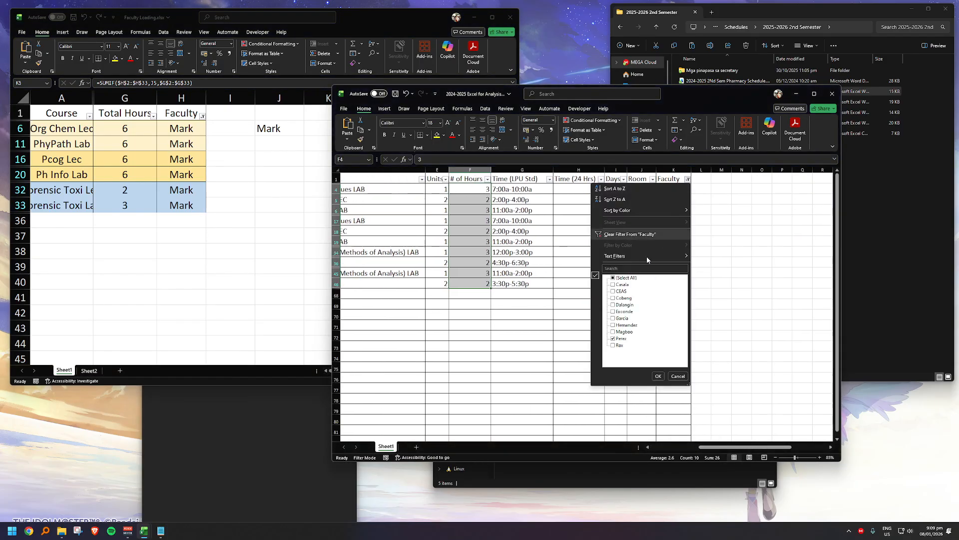
{"action": "left_click", "coordinate": [613, 277]}
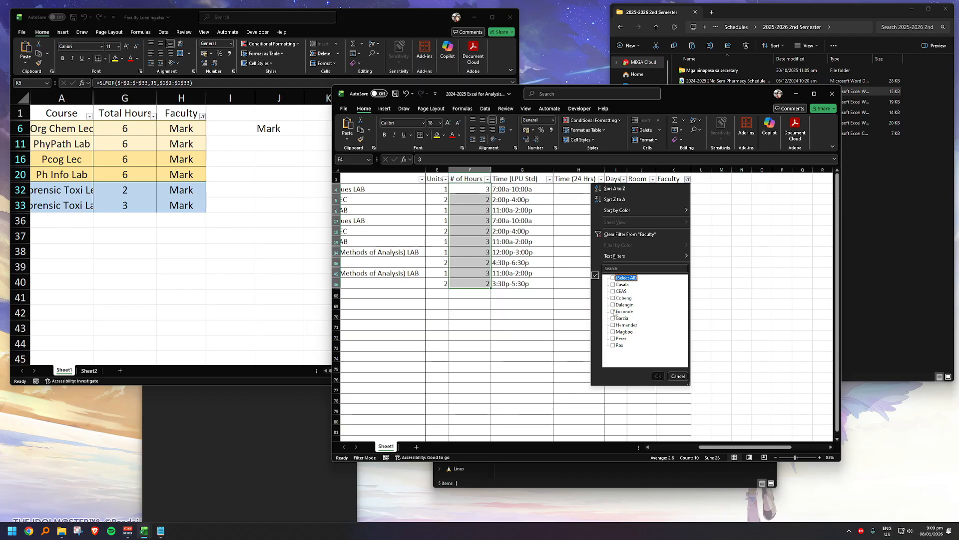
{"action": "left_click", "coordinate": [613, 338]}
{"action": "left_click", "coordinate": [655, 375]}
{"action": "left_click_drag", "start_coordinate": [724, 447], "coordinate": [640, 451]}
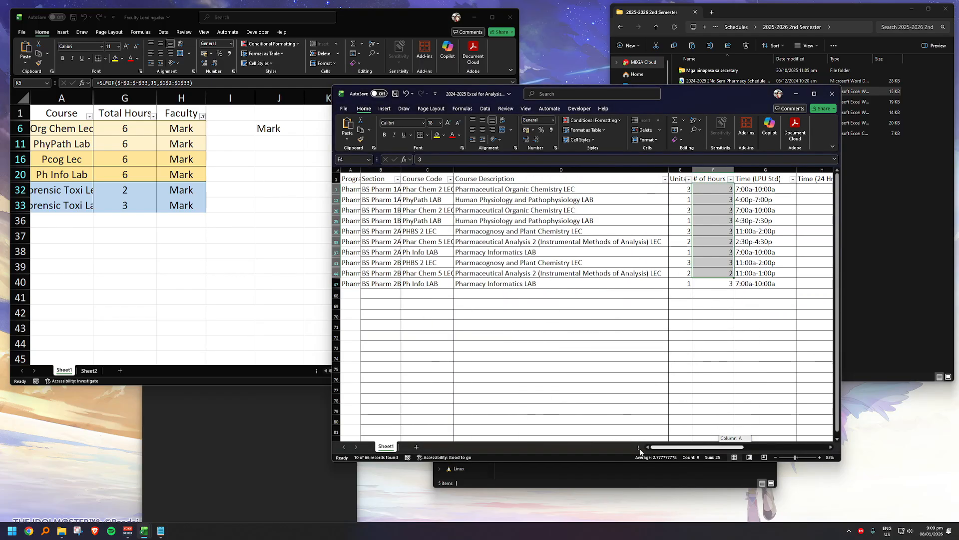
Step: Total the filtered courses' # of Hours, compare them with the Faculty Loading total, and return to the Notepad note
{"action": "left_click", "coordinate": [718, 284]}
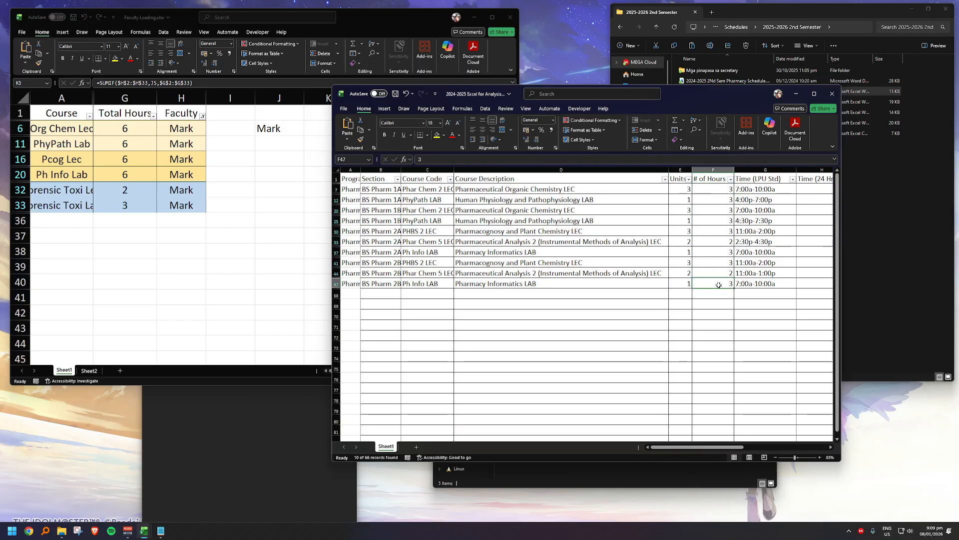
{"action": "left_click_drag", "start_coordinate": [731, 187], "coordinate": [713, 284]}
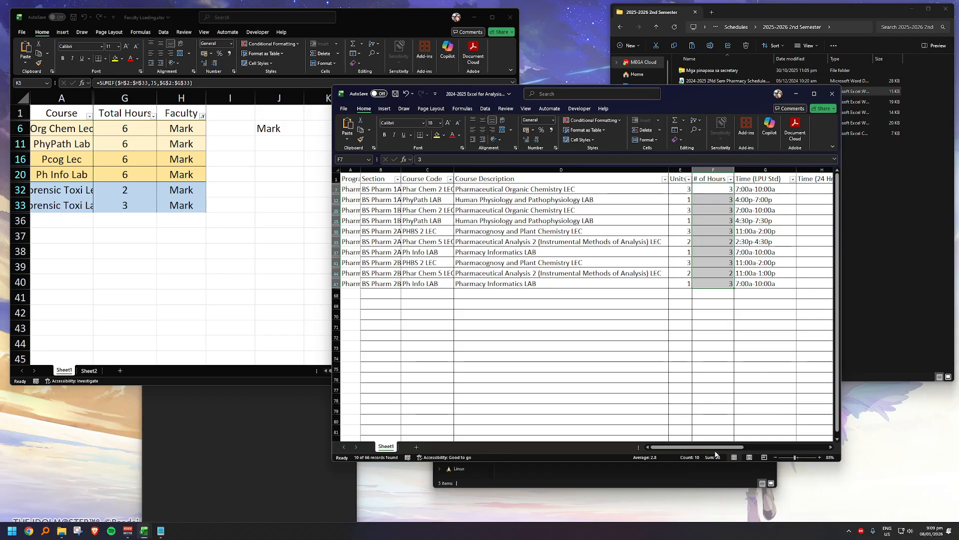
{"action": "left_click", "coordinate": [309, 330]}
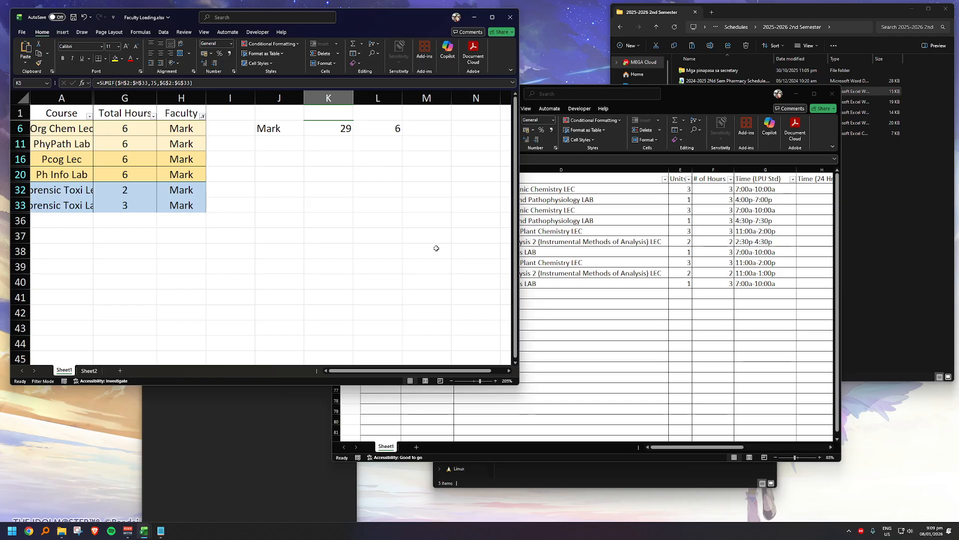
{"action": "left_click", "coordinate": [408, 238]}
{"action": "left_click", "coordinate": [683, 325]}
{"action": "left_click", "coordinate": [160, 531]}
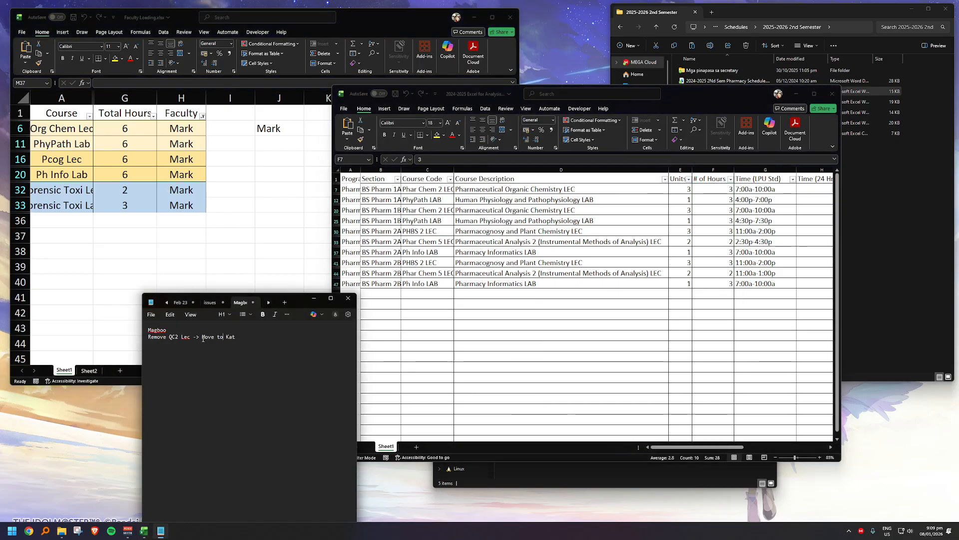
Step: Place the Notepad note over the schedule workbook and select its whole line about removing and moving QC2 Lec
{"action": "left_click_drag", "start_coordinate": [235, 337], "coordinate": [160, 337]}
{"action": "left_click_drag", "start_coordinate": [299, 307], "coordinate": [517, 281]}
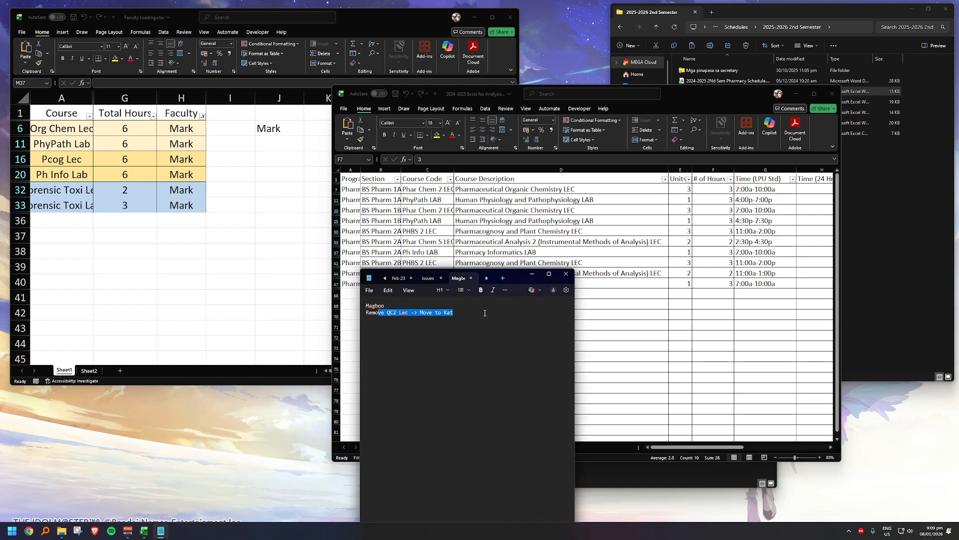
{"action": "left_click_drag", "start_coordinate": [455, 313], "coordinate": [351, 313]}
Step: Switch to the TheScheduler folder and run start_all.bat to launch the Local Scheduler in the browser
{"action": "mouse_move", "coordinate": [62, 530]}
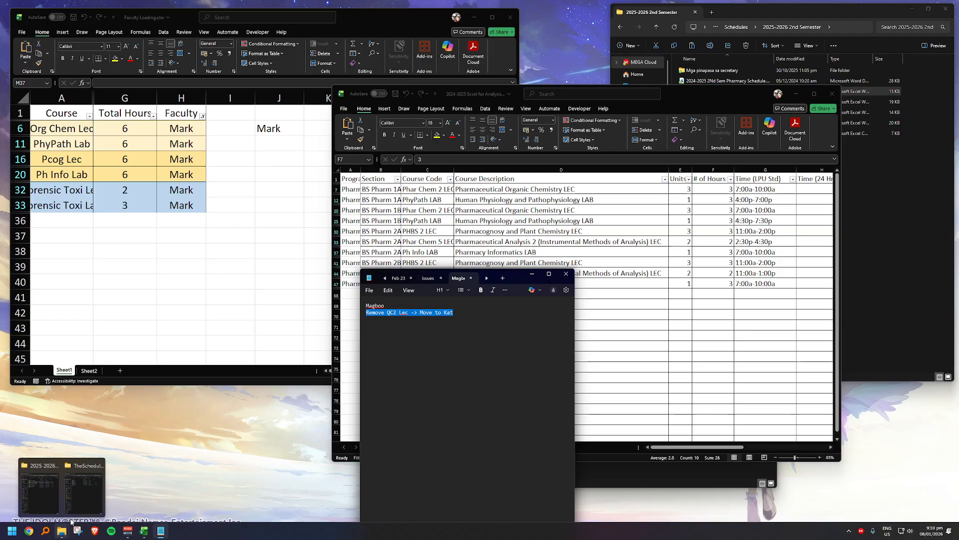
{"action": "left_click", "coordinate": [84, 509]}
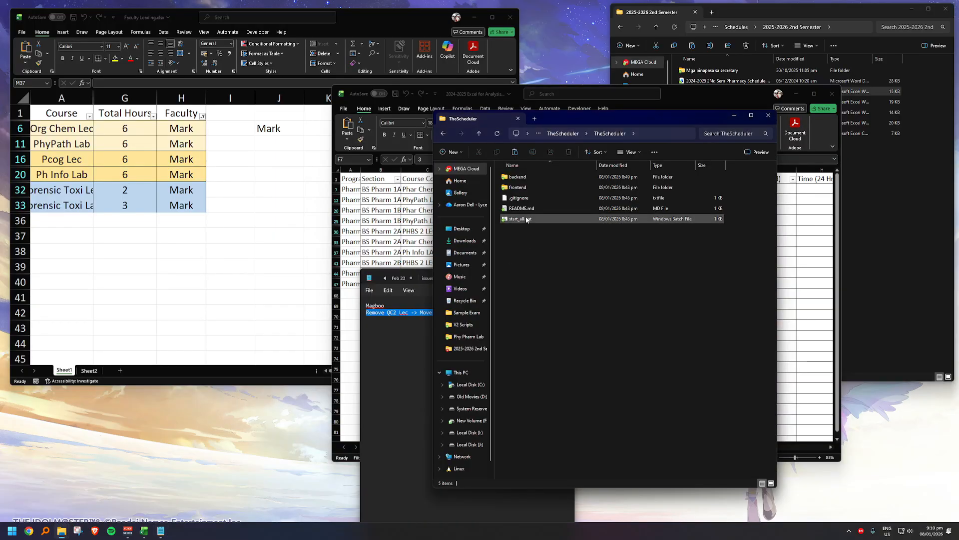
{"action": "left_click", "coordinate": [519, 219]}
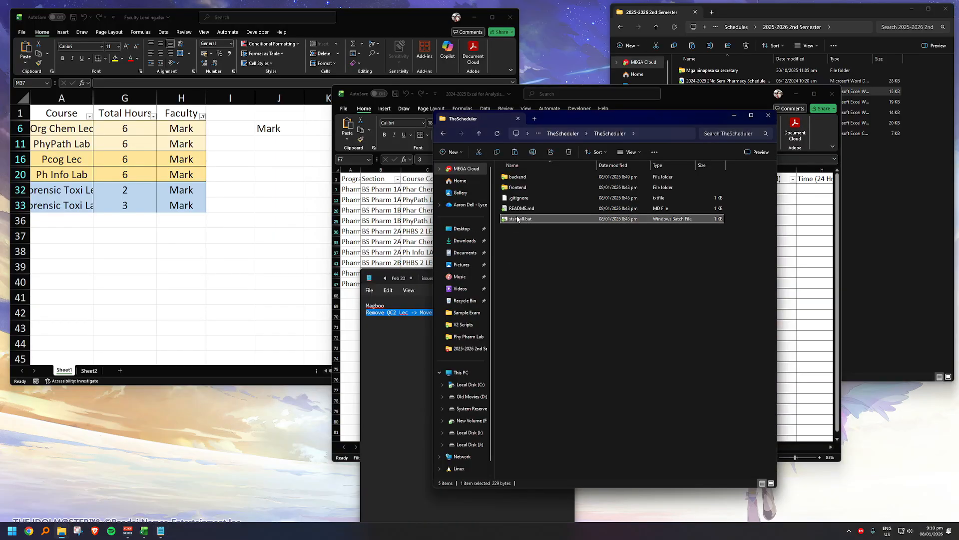
{"action": "double_click", "coordinate": [517, 219]}
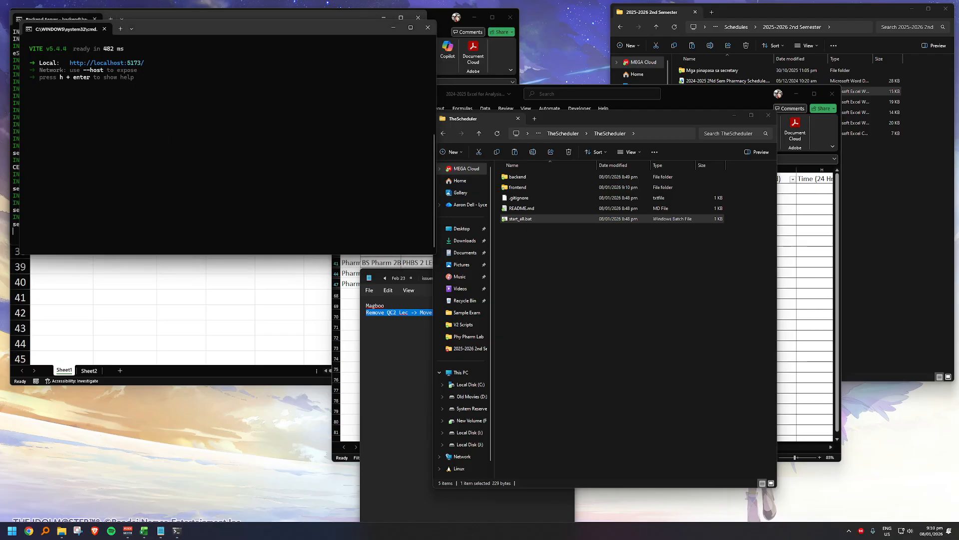
{"action": "left_click_drag", "start_coordinate": [0, 30], "coordinate": [535, 1]}
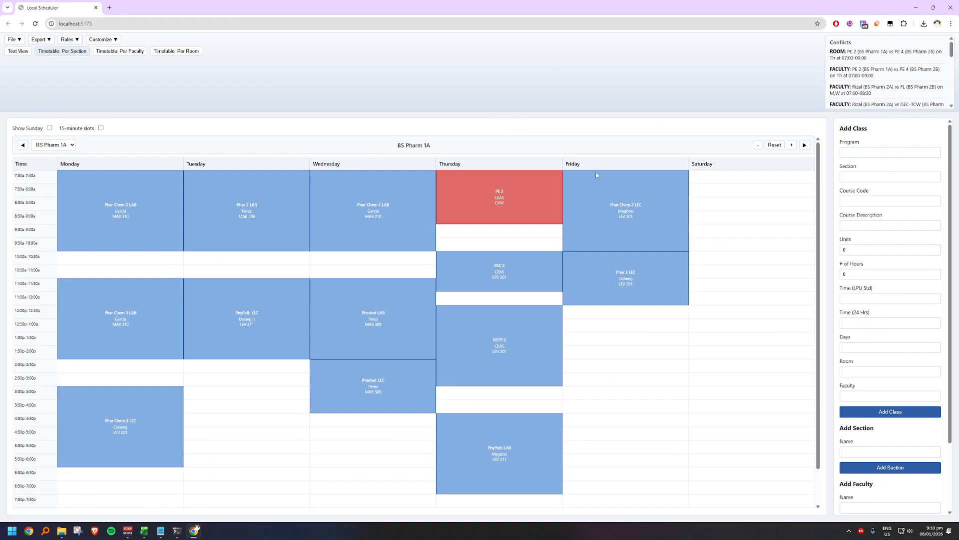
Step: Import SAMPLE CSV.csv from the 2025-2026 2nd Semester folder, replacing the current timetable
{"action": "left_click", "coordinate": [13, 40]}
{"action": "left_click", "coordinate": [31, 85]}
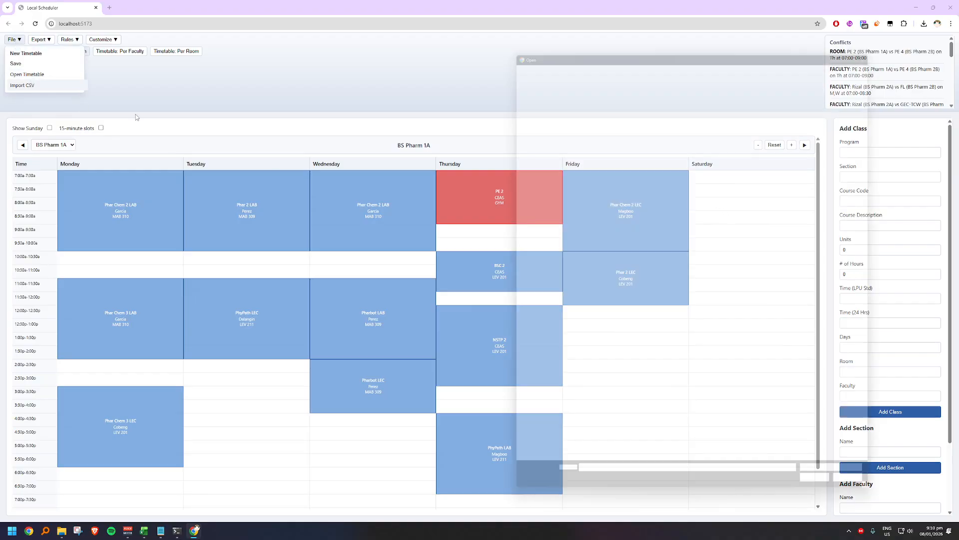
{"action": "left_click", "coordinate": [582, 98]}
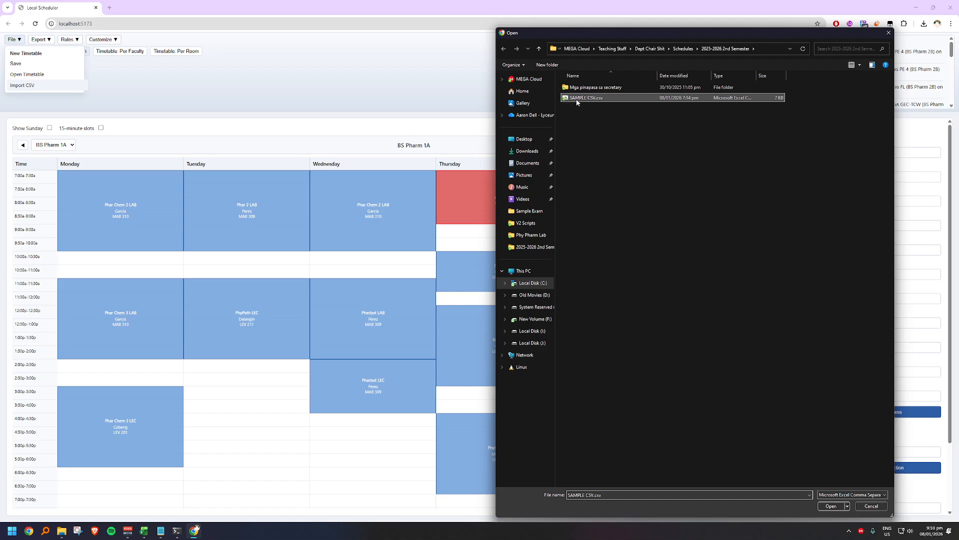
{"action": "left_click", "coordinate": [827, 507]}
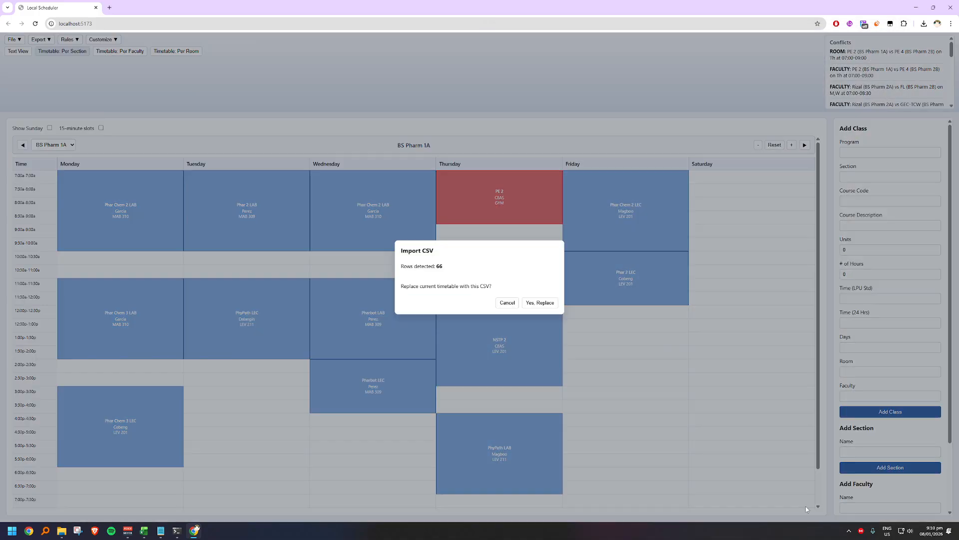
{"action": "left_click", "coordinate": [532, 303]}
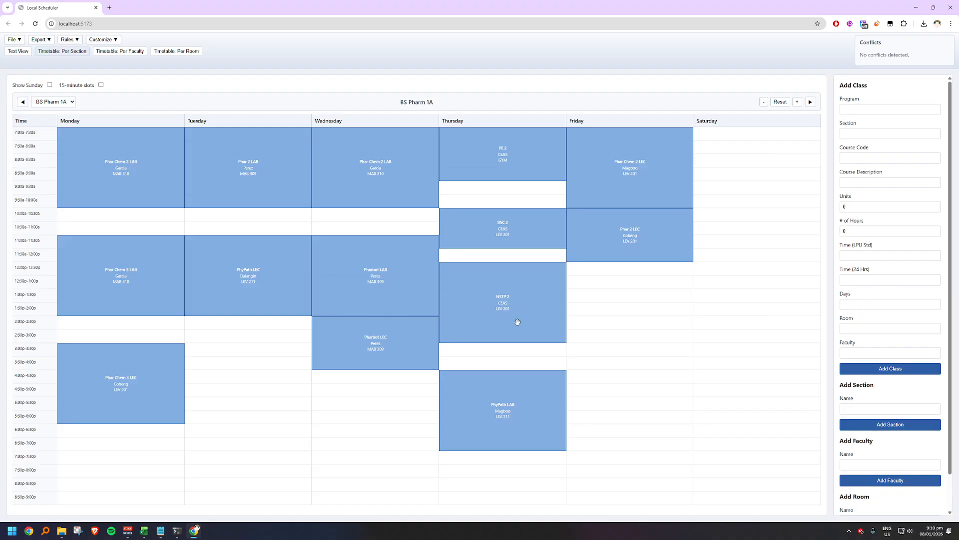
Step: Examine the timetable customization options and the rules for ignoring faculty, room and TBA conflicts
{"action": "left_click", "coordinate": [116, 41]}
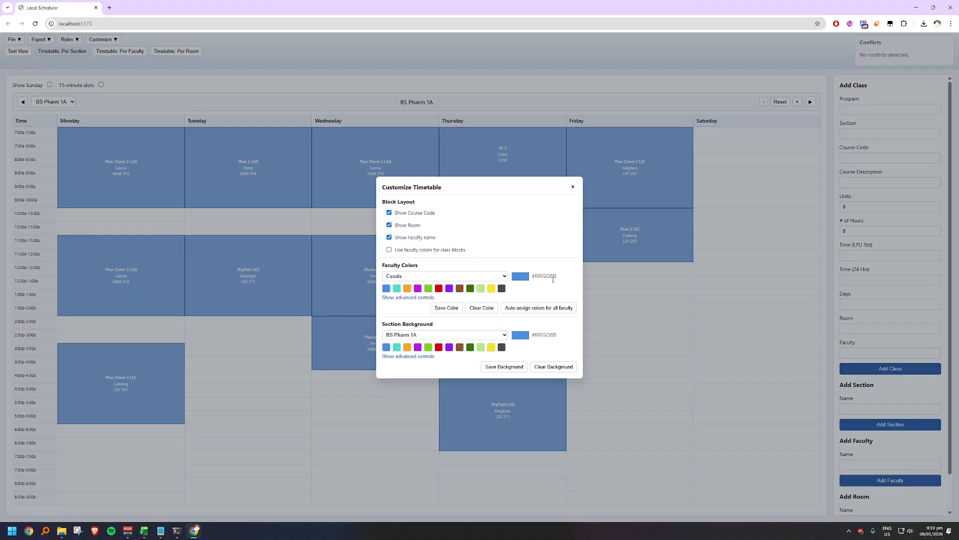
{"action": "left_click", "coordinate": [125, 75]}
{"action": "left_click", "coordinate": [115, 41]}
{"action": "left_click", "coordinate": [114, 41]}
{"action": "left_click", "coordinate": [78, 42]}
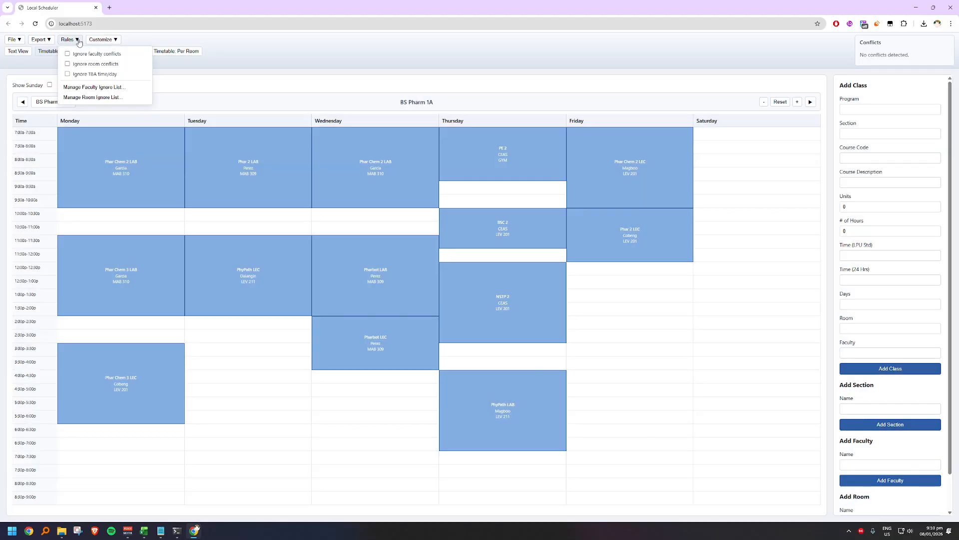
{"action": "left_click", "coordinate": [336, 82]}
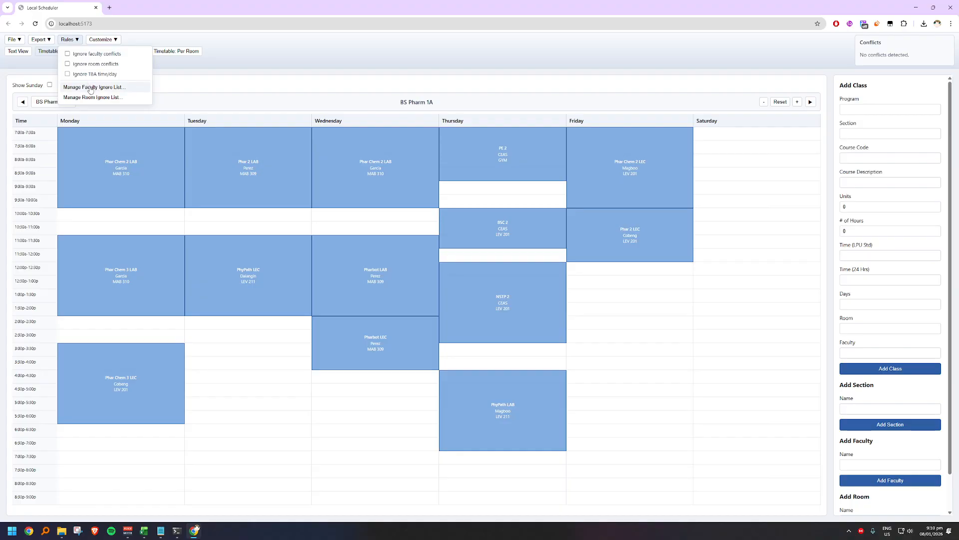
{"action": "left_click", "coordinate": [92, 88]}
{"action": "left_click", "coordinate": [92, 89]}
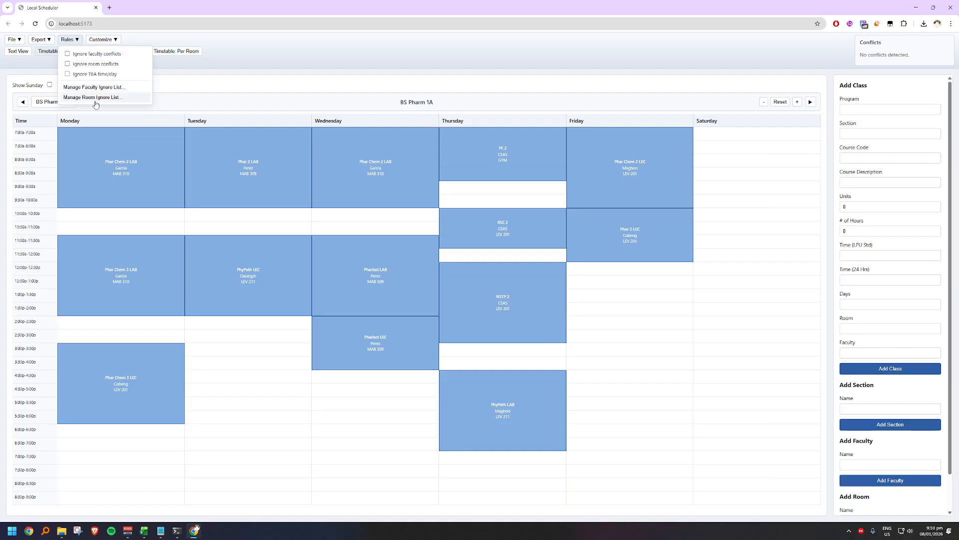
{"action": "left_click", "coordinate": [527, 94]}
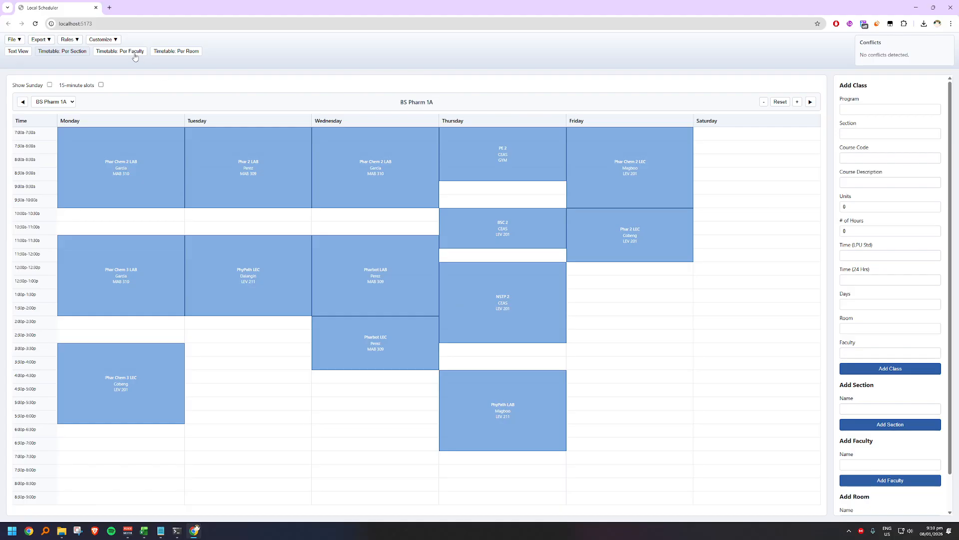
{"action": "left_click", "coordinate": [98, 42]}
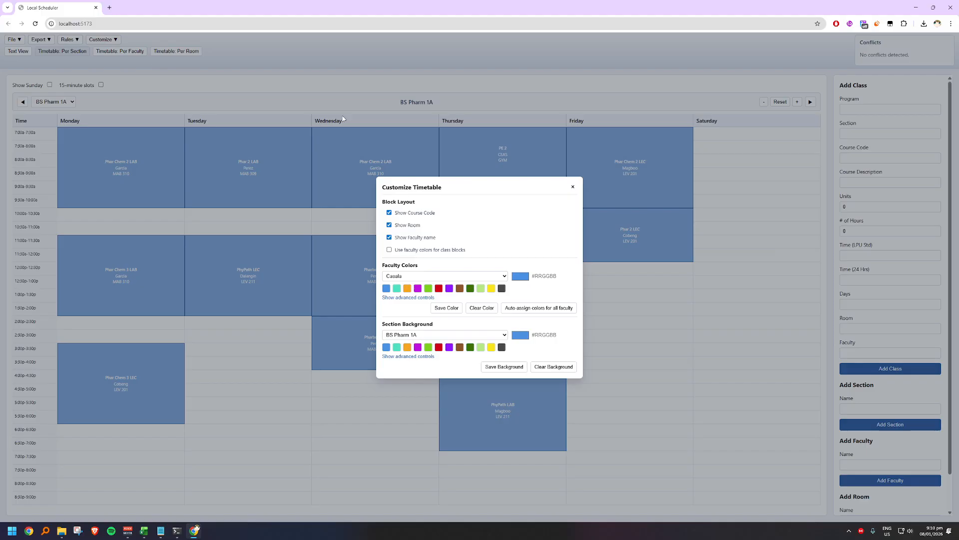
{"action": "left_click", "coordinate": [505, 366]}
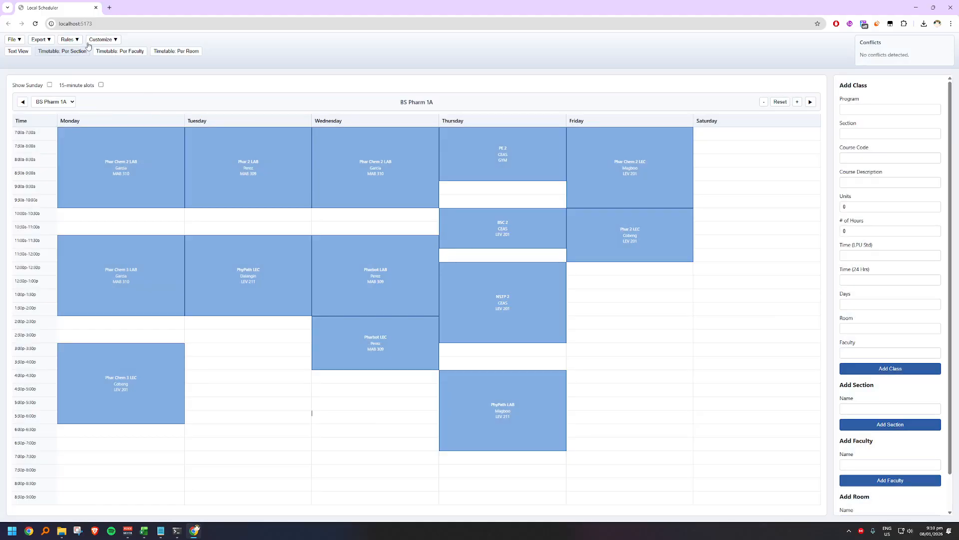
Step: Show the imported schedule in Text View and sort its rows by Section
{"action": "left_click", "coordinate": [23, 54]}
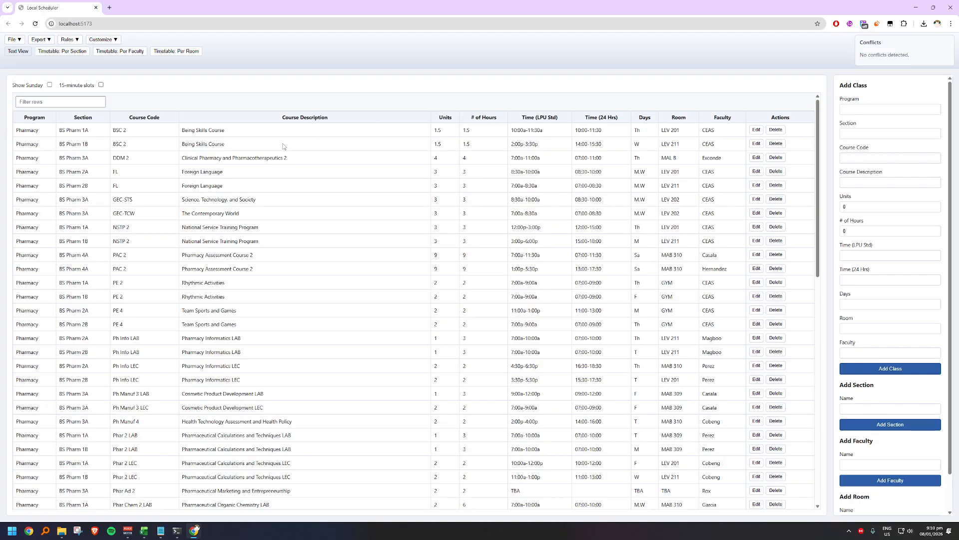
{"action": "scroll", "coordinate": [81, 334], "scroll_direction": "down", "scroll_amount": 4}
{"action": "scroll", "coordinate": [81, 334], "scroll_direction": "up", "scroll_amount": 5}
{"action": "left_click", "coordinate": [83, 118]}
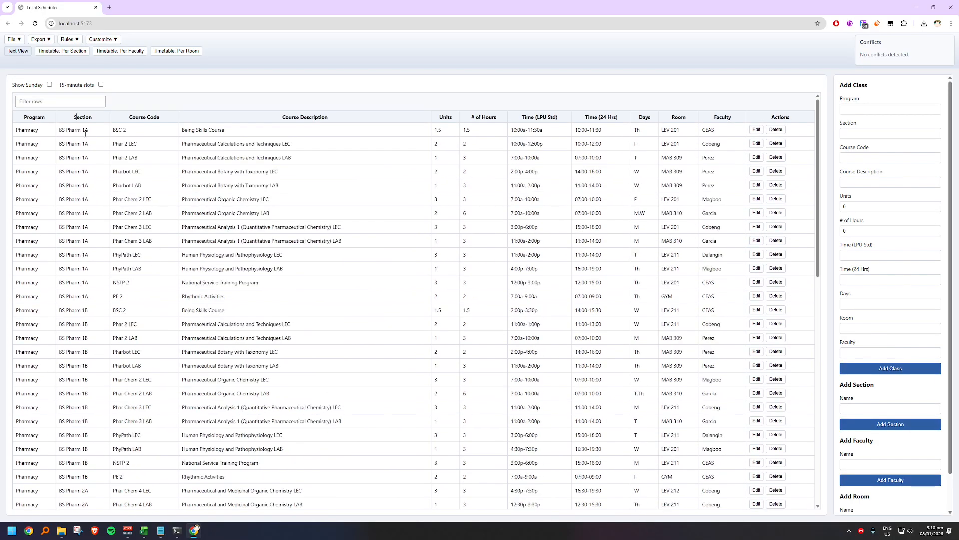
Step: Reassign the BS Pharm 2B Phar Chem 5 LEC to the faculty member who teaches Phar Chem 5 LAB and save the row
{"action": "scroll", "coordinate": [100, 377], "scroll_direction": "down", "scroll_amount": 10}
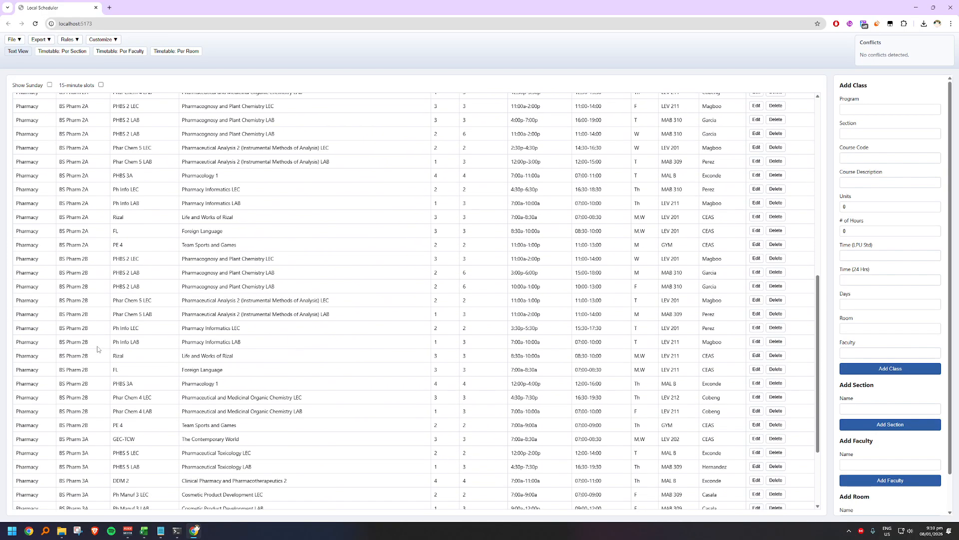
{"action": "scroll", "coordinate": [128, 375], "scroll_direction": "down", "scroll_amount": 1}
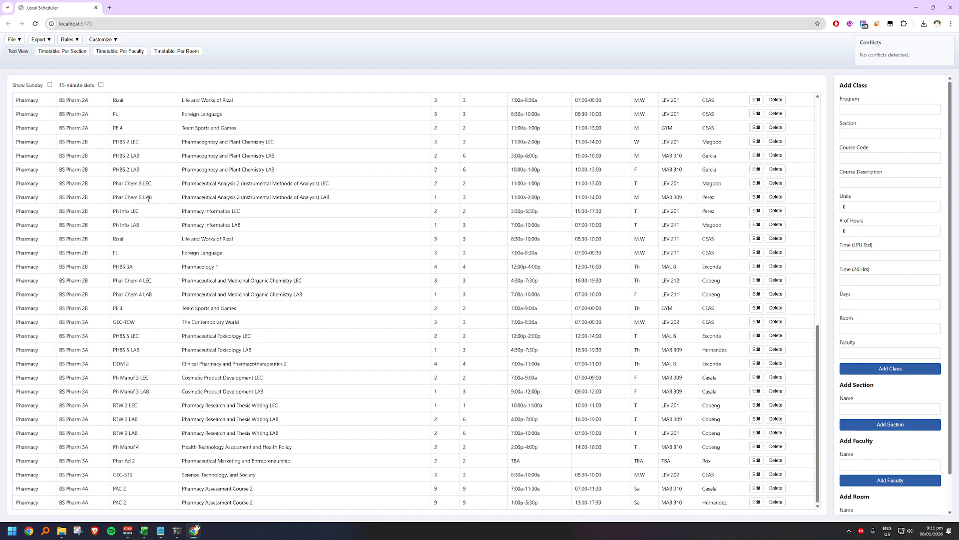
{"action": "left_click", "coordinate": [756, 183]}
{"action": "double_click", "coordinate": [755, 185]}
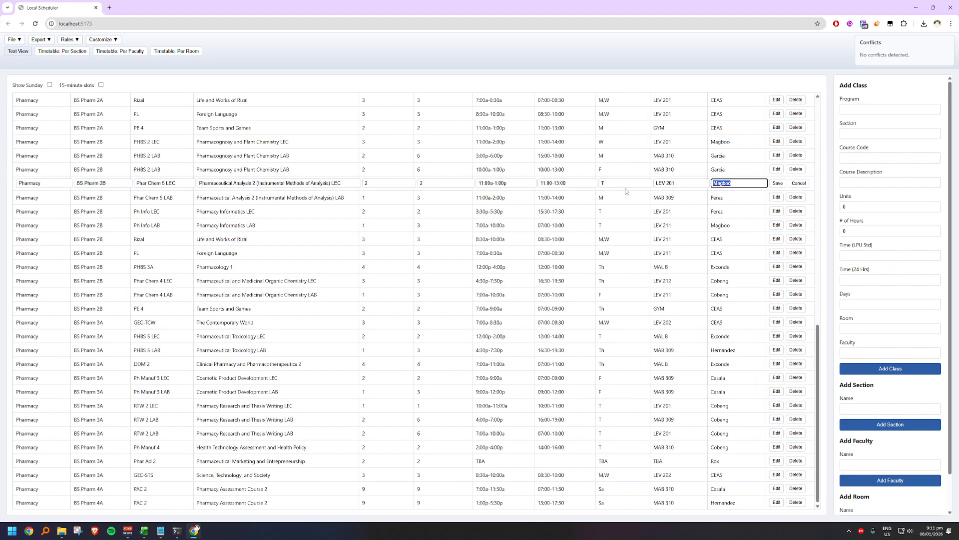
{"action": "type", "text": "Perez"}
{"action": "left_click", "coordinate": [782, 185]}
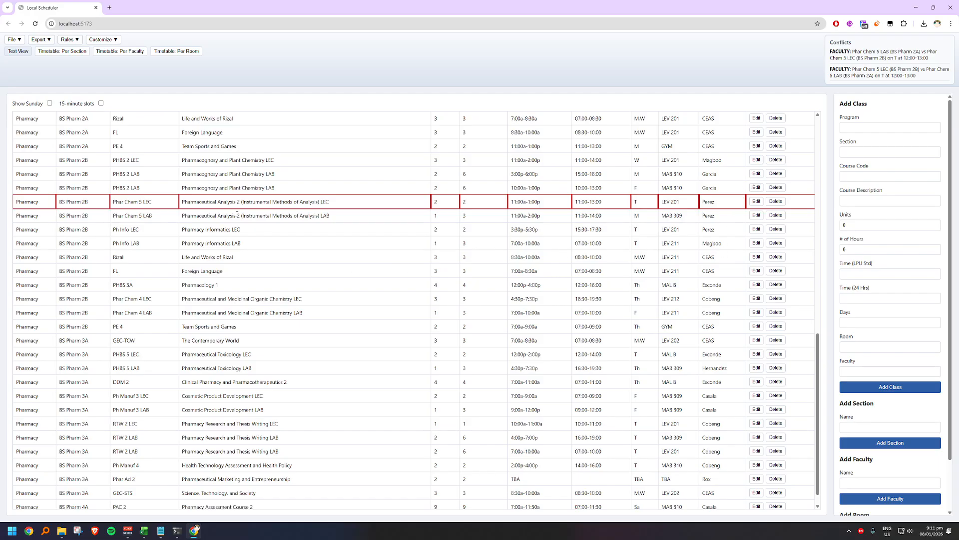
Step: Reassign the BS Pharm 2A Phar Chem 5 LEC to the same Phar Chem 5 LAB instructor and save the row
{"action": "scroll", "coordinate": [123, 165], "scroll_direction": "up", "scroll_amount": 2}
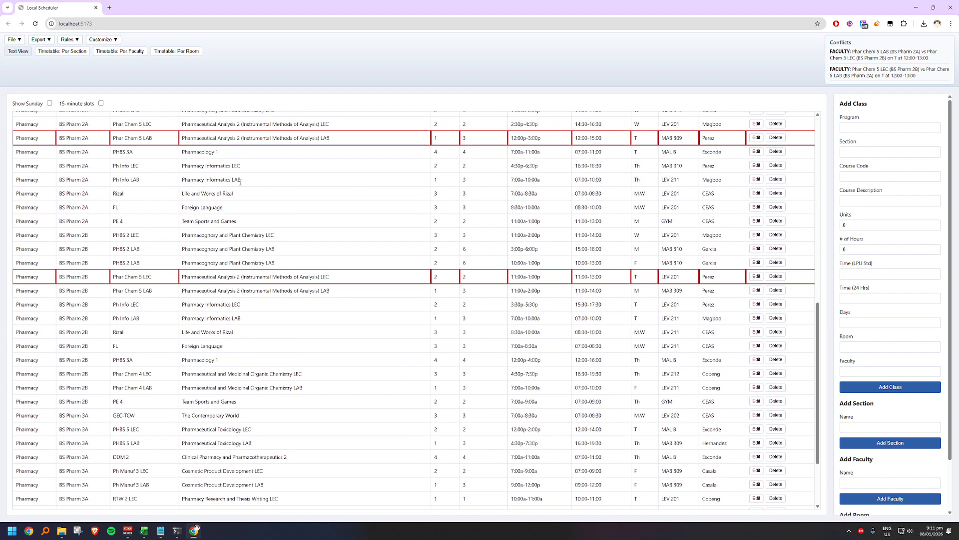
{"action": "scroll", "coordinate": [374, 137], "scroll_direction": "up", "scroll_amount": 1}
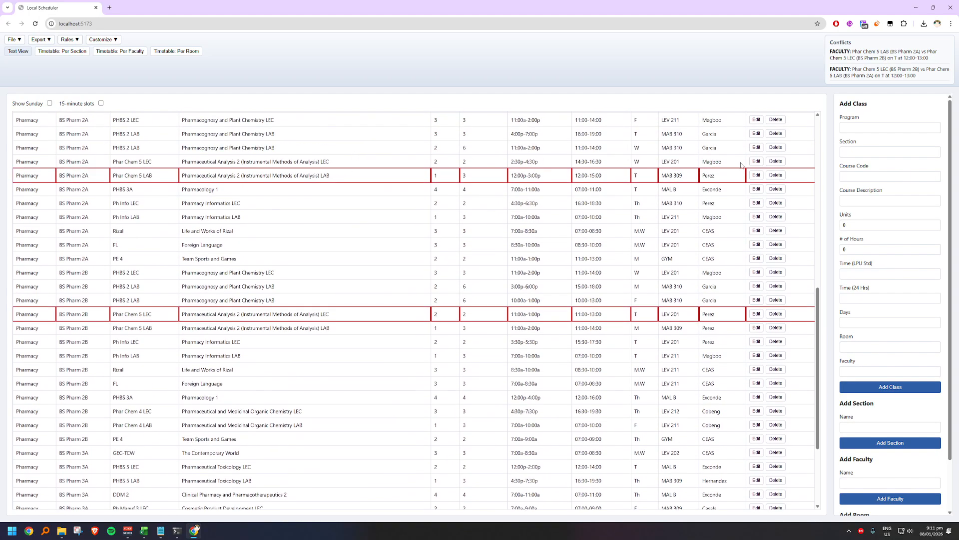
{"action": "left_click", "coordinate": [756, 161]}
{"action": "double_click", "coordinate": [744, 163]}
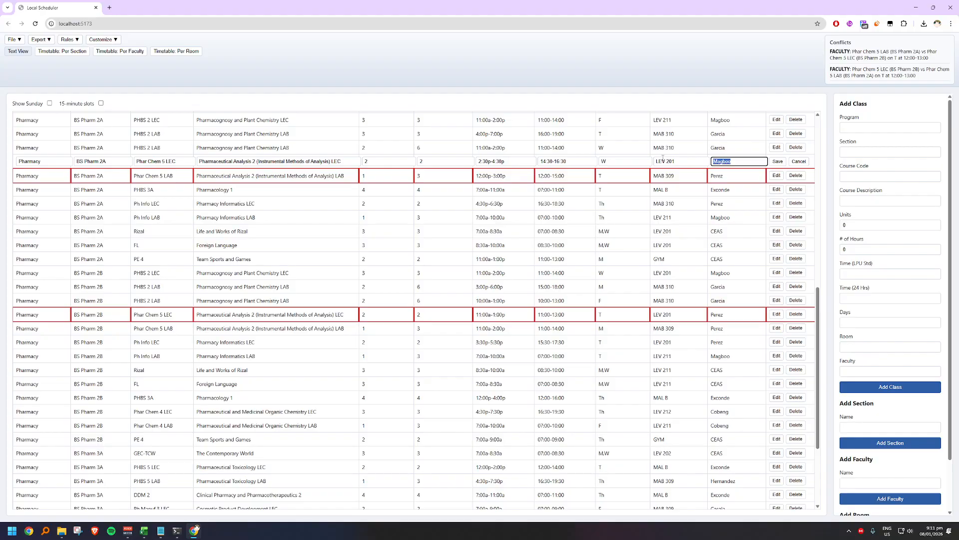
{"action": "type", "text": "Perez"}
{"action": "left_click", "coordinate": [776, 162]}
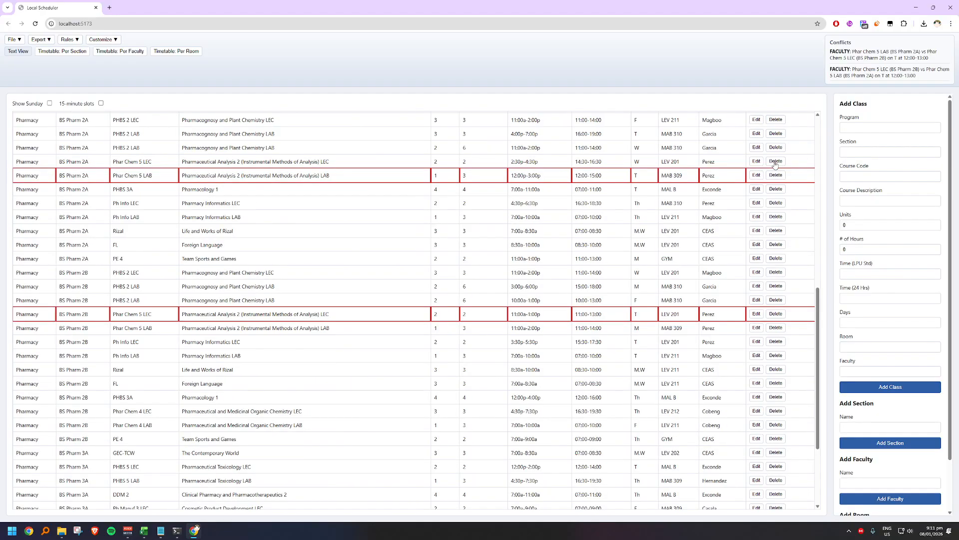
Step: Read through the Conflicts list and display the per-faculty timetable of the instructor now assigned to Phar Chem 5 LEC
{"action": "scroll", "coordinate": [923, 72], "scroll_direction": "down", "scroll_amount": 1}
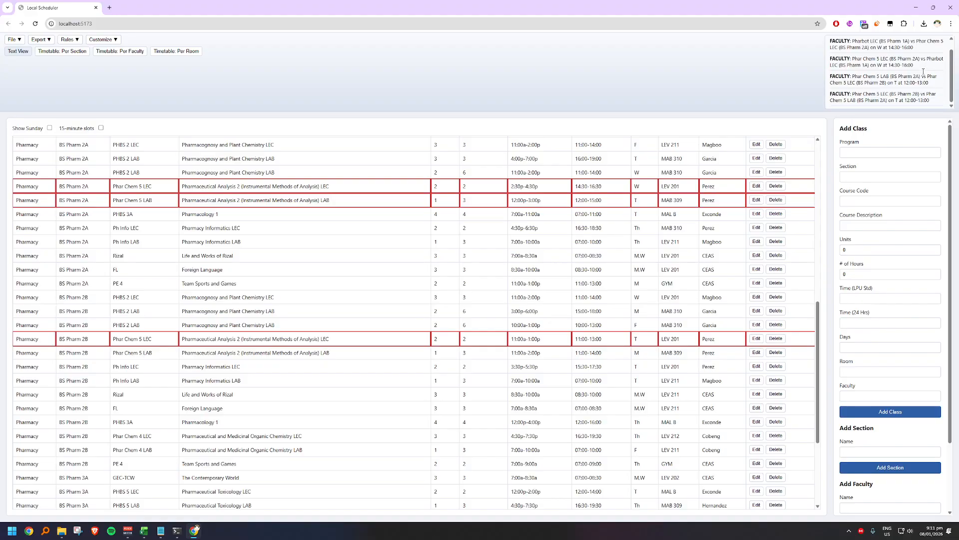
{"action": "scroll", "coordinate": [907, 92], "scroll_direction": "up", "scroll_amount": 1}
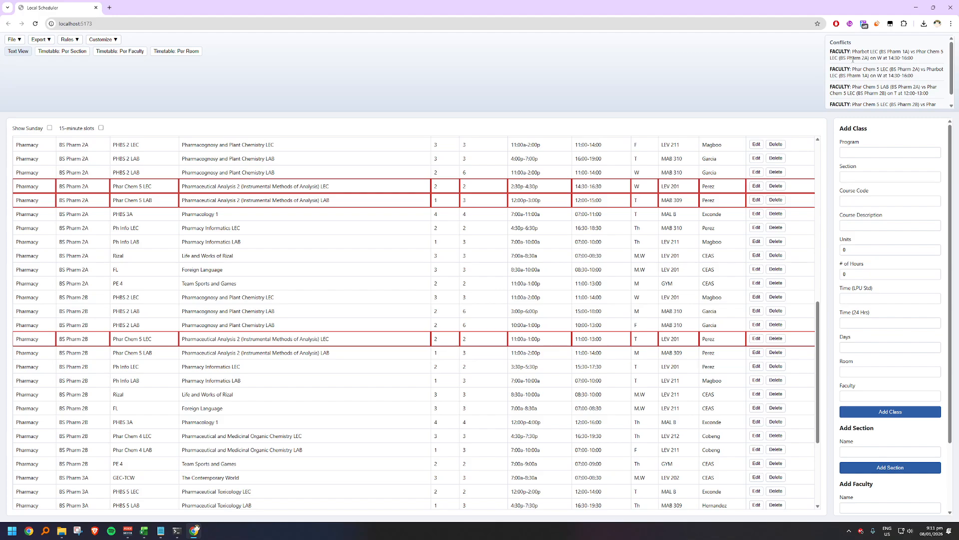
{"action": "scroll", "coordinate": [862, 77], "scroll_direction": "down", "scroll_amount": 2}
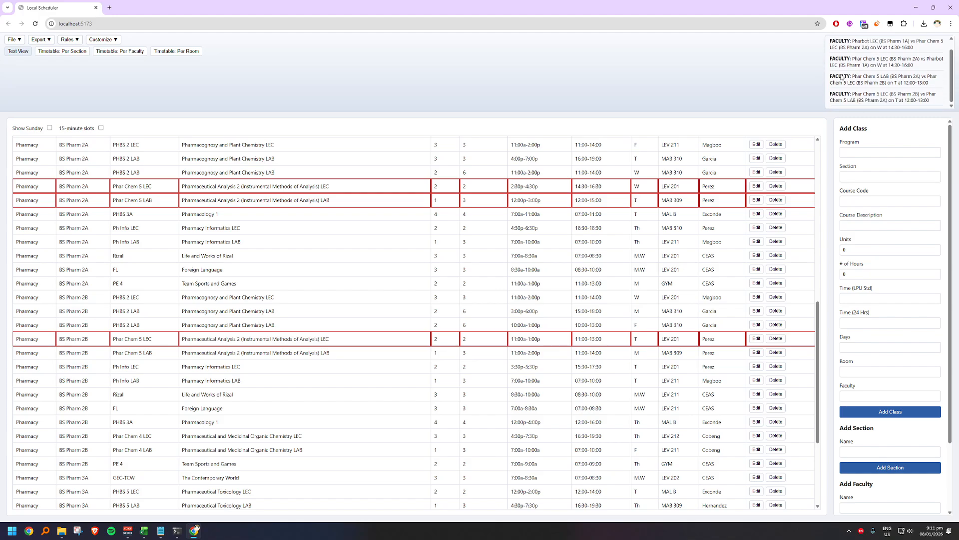
{"action": "left_click", "coordinate": [111, 52]}
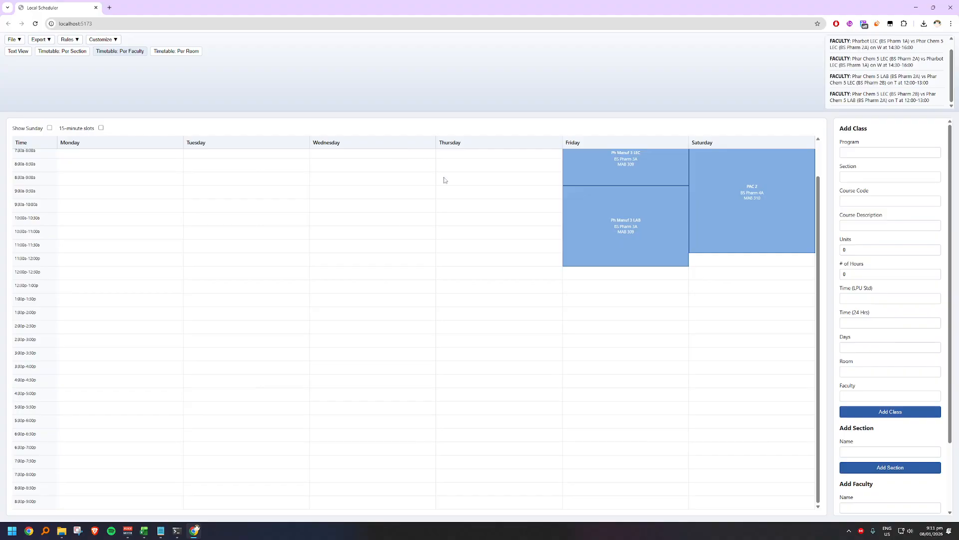
{"action": "left_click", "coordinate": [51, 144]}
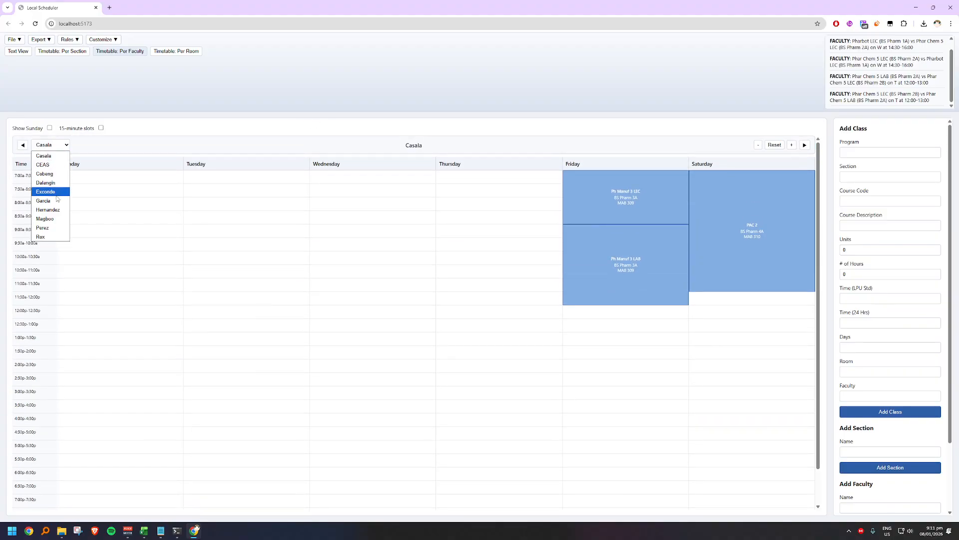
{"action": "left_click", "coordinate": [55, 230]}
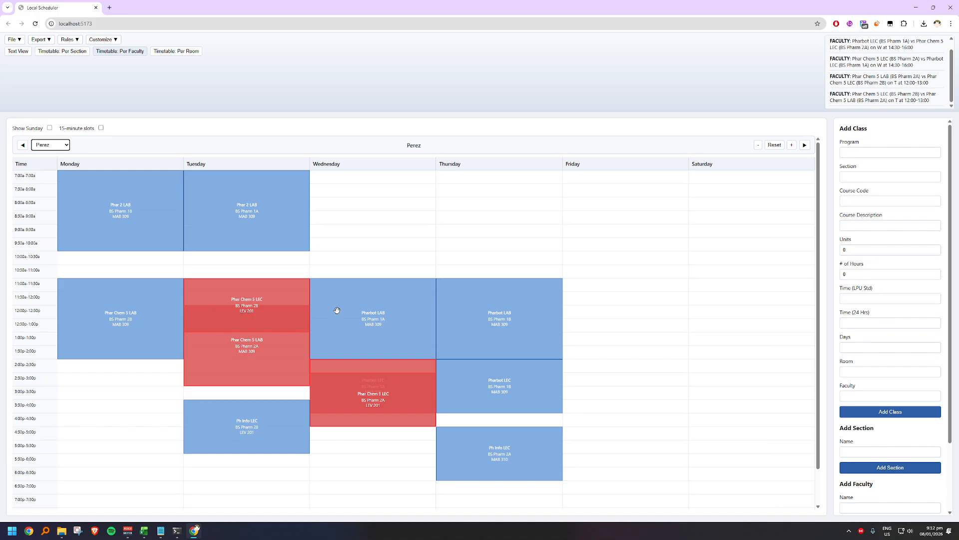
Step: Reschedule the BS Pharm 2B Phar Chem 5 LEC from Tuesday to Saturday 7:00a-9:00a, trying Thursday and Friday slots first
{"action": "left_click_drag", "start_coordinate": [262, 294], "coordinate": [382, 209]}
{"action": "left_click_drag", "start_coordinate": [276, 300], "coordinate": [593, 162]}
{"action": "left_click_drag", "start_coordinate": [523, 168], "coordinate": [622, 191]}
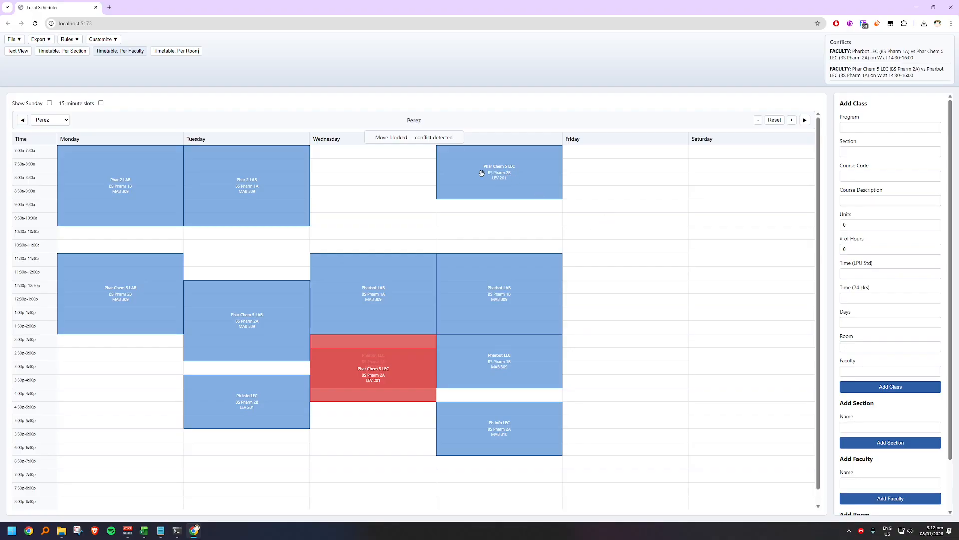
{"action": "left_click_drag", "start_coordinate": [514, 181], "coordinate": [598, 290]}
{"action": "left_click_drag", "start_coordinate": [620, 330], "coordinate": [615, 249]}
{"action": "left_click_drag", "start_coordinate": [650, 295], "coordinate": [725, 164]}
{"action": "left_click_drag", "start_coordinate": [725, 175], "coordinate": [756, 152]}
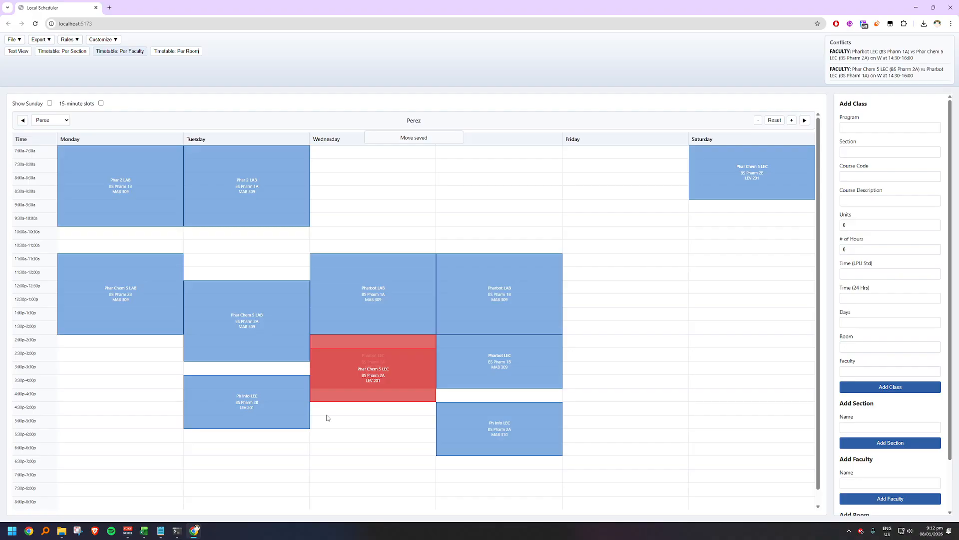
Step: Reschedule the BS Pharm 2A Phar Chem 5 LEC to Saturday 9:00a-11:00a and display the BS Pharm 2A section timetable
{"action": "left_click_drag", "start_coordinate": [358, 380], "coordinate": [719, 224]}
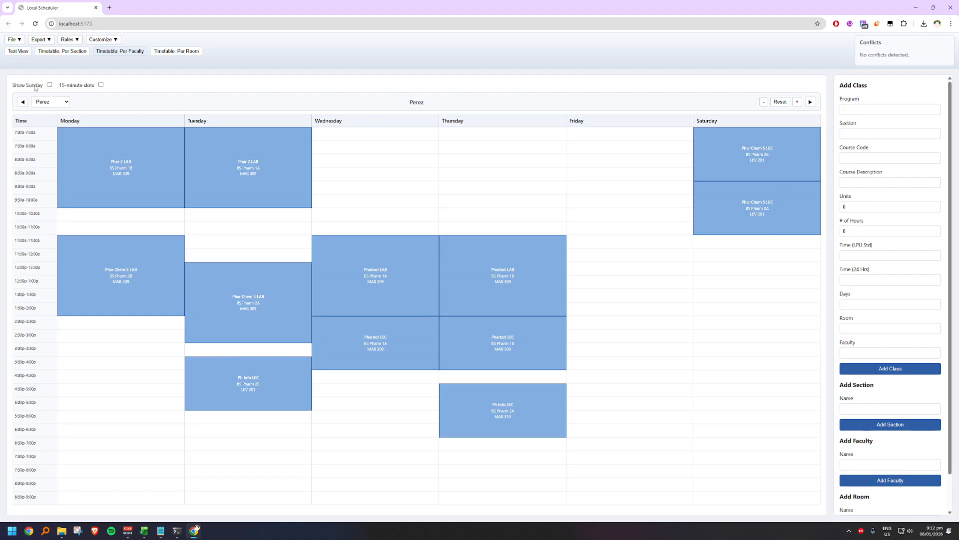
{"action": "left_click", "coordinate": [61, 52]}
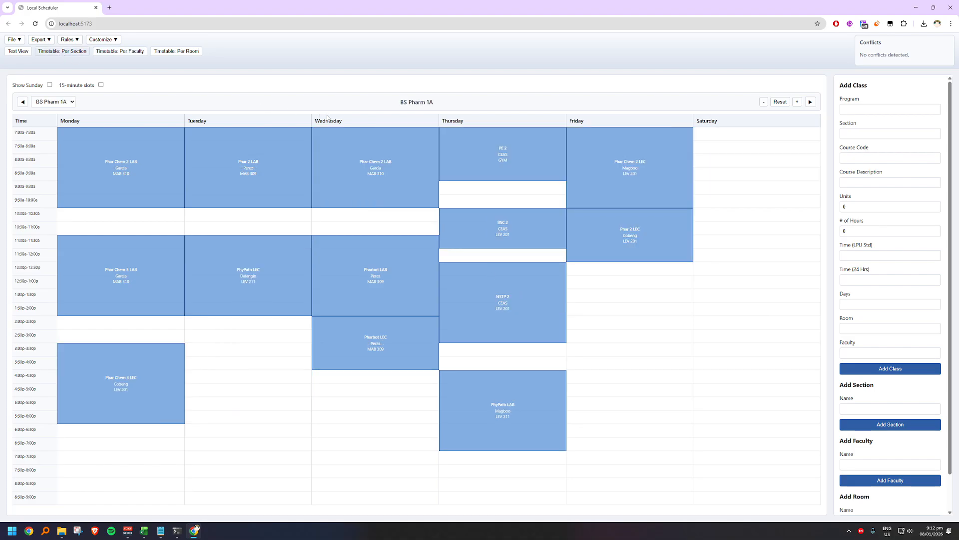
{"action": "left_click", "coordinate": [810, 102]}
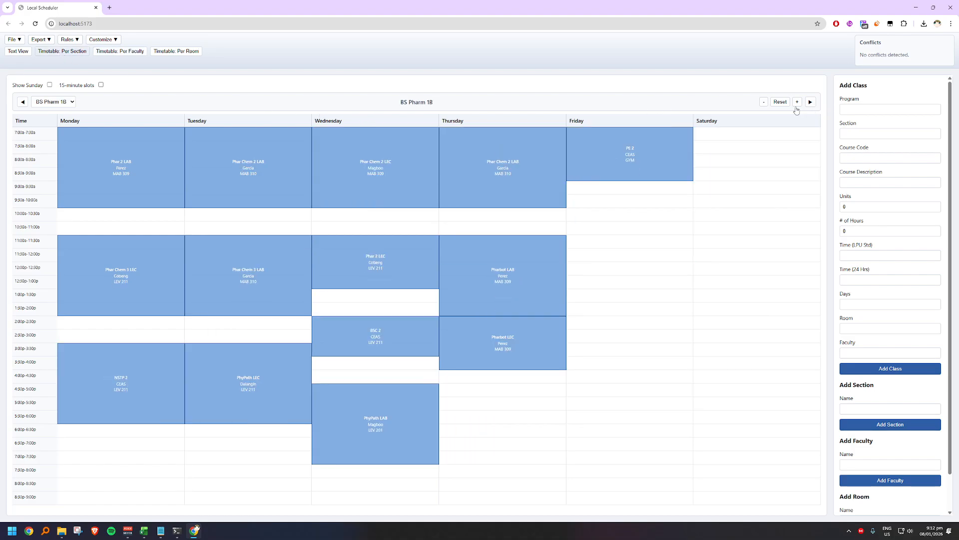
{"action": "left_click", "coordinate": [810, 102]}
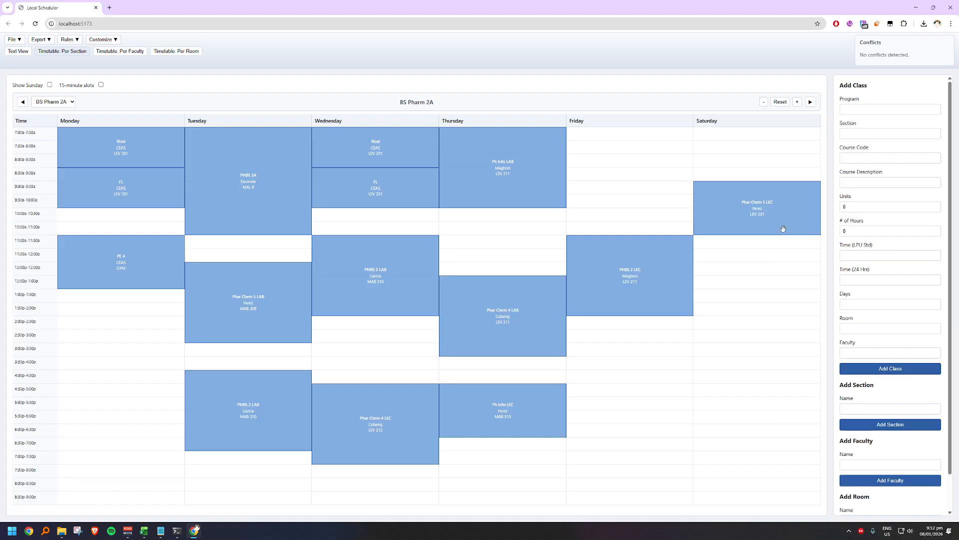
Step: Reschedule the BS Pharm 2A Phar Chem 5 LEC to Thursday 6:30p-8:30p, trying Friday slots first
{"action": "left_click_drag", "start_coordinate": [783, 229], "coordinate": [659, 178]}
{"action": "left_click_drag", "start_coordinate": [725, 205], "coordinate": [630, 203]}
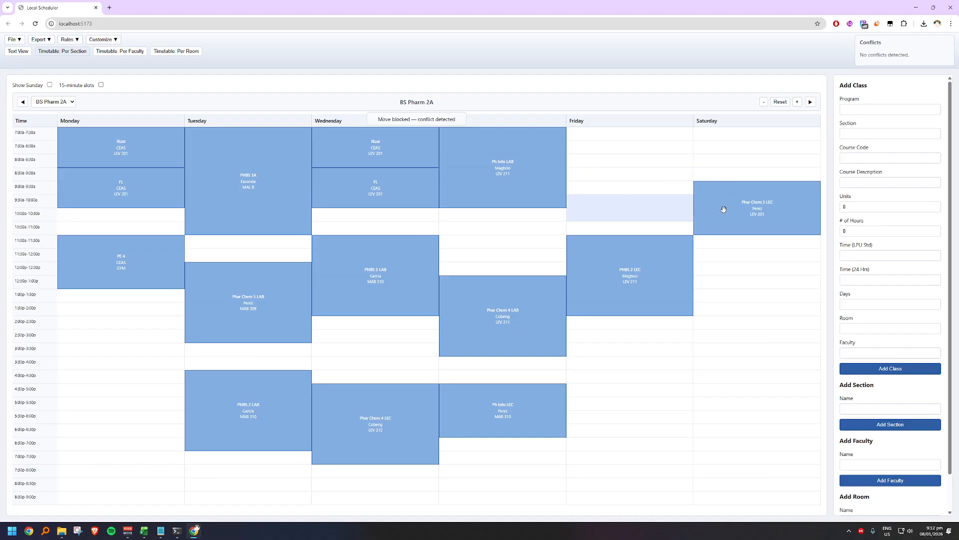
{"action": "left_click_drag", "start_coordinate": [724, 208], "coordinate": [634, 338]}
{"action": "left_click_drag", "start_coordinate": [633, 342], "coordinate": [633, 327]}
{"action": "left_click_drag", "start_coordinate": [633, 340], "coordinate": [478, 459]}
{"action": "left_click_drag", "start_coordinate": [630, 461], "coordinate": [527, 448]}
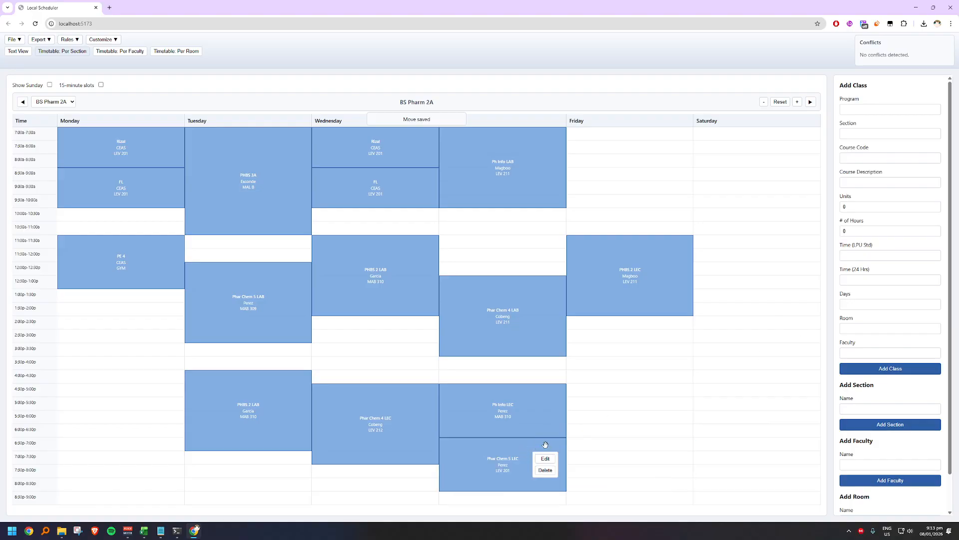
Step: Open the BS Pharm 2A Phar Chem 5 LEC for editing and reschedule it in the timetable to Friday 6:30p-8:30p
{"action": "left_click", "coordinate": [546, 458]}
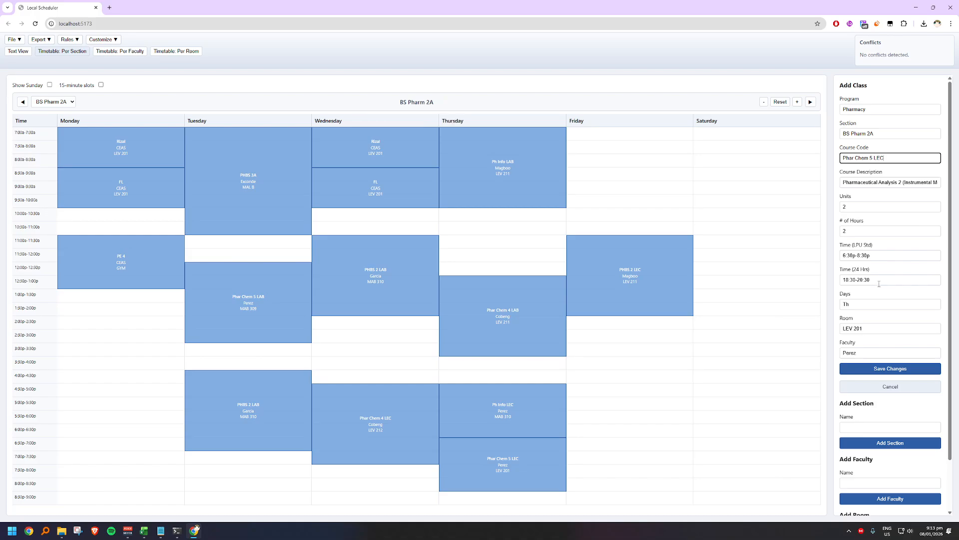
{"action": "left_click", "coordinate": [536, 456]}
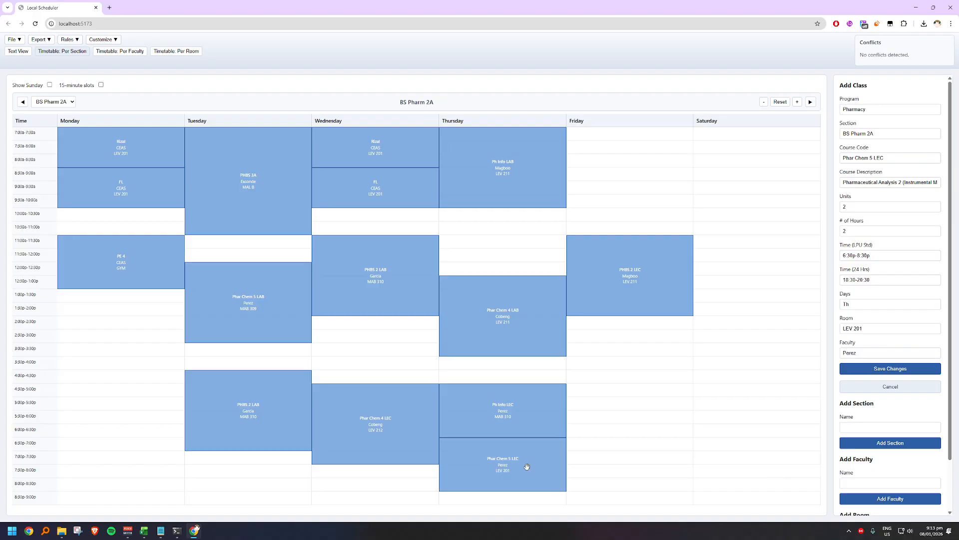
{"action": "mouse_move", "coordinate": [526, 466]}
{"action": "left_mouse_down"}
{"action": "mouse_move", "coordinate": [621, 450]}
{"action": "mouse_move", "coordinate": [527, 457]}
{"action": "left_mouse_up"}
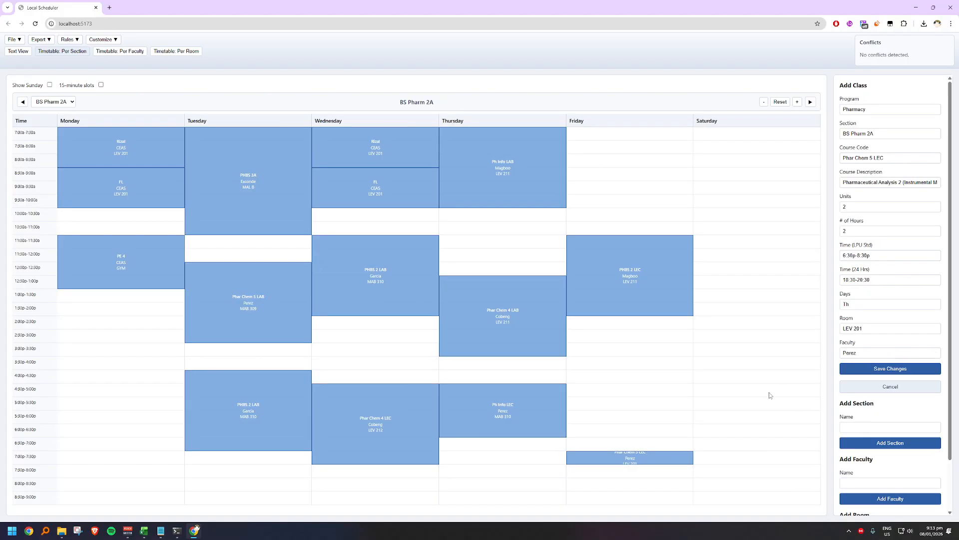
{"action": "left_click_drag", "start_coordinate": [661, 455], "coordinate": [630, 445]}
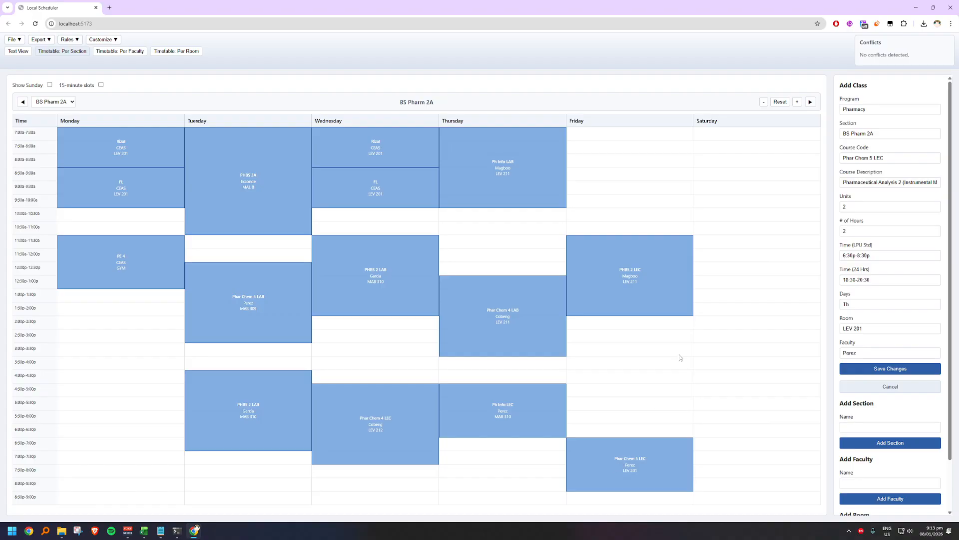
Step: Try Friday morning and Wednesday afternoon slots for the BS Pharm 2A Phar Chem 5 LEC, and place it on Saturday 1:30p-3:30p
{"action": "left_click_drag", "start_coordinate": [642, 439], "coordinate": [661, 134]}
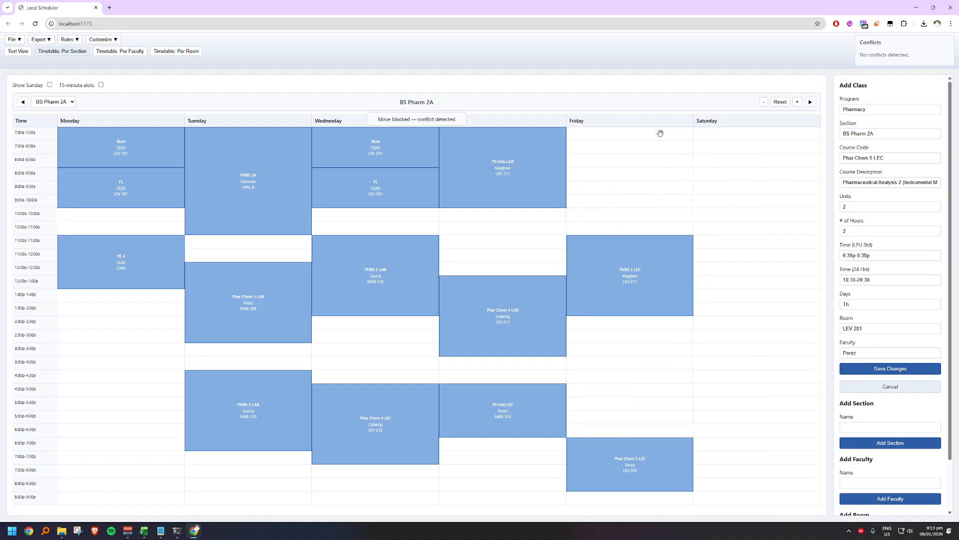
{"action": "left_click_drag", "start_coordinate": [644, 451], "coordinate": [664, 215]}
{"action": "left_click_drag", "start_coordinate": [640, 434], "coordinate": [387, 340]}
{"action": "left_click_drag", "start_coordinate": [660, 475], "coordinate": [404, 333]}
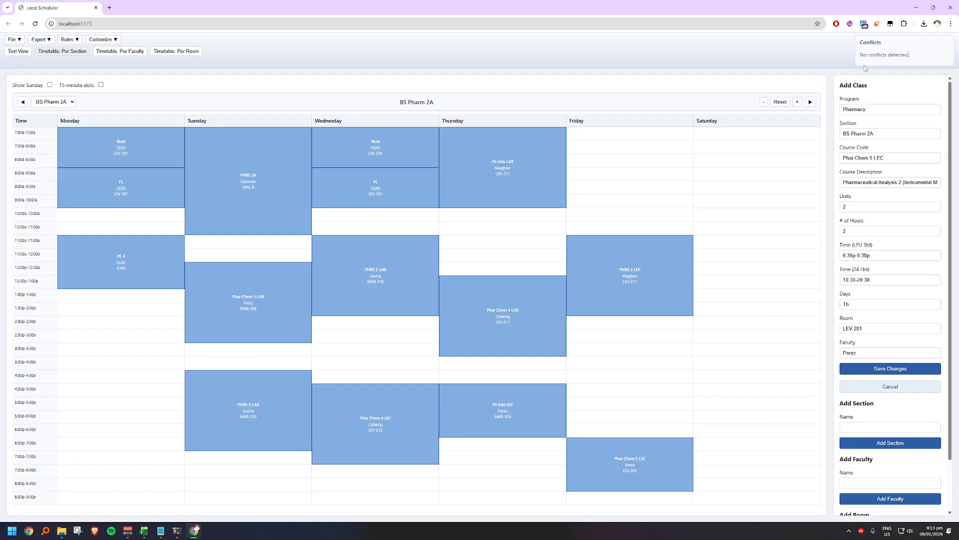
{"action": "left_click_drag", "start_coordinate": [619, 463], "coordinate": [692, 343]}
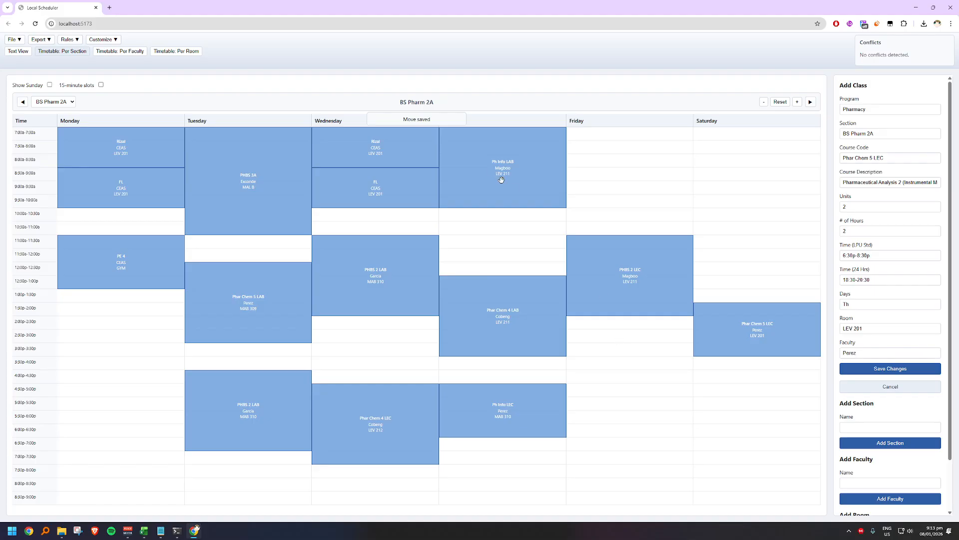
Step: Compare the instructor's timetable with the BS Pharm 2A timetable and try to move Phar Chem 5 LEC to early Friday morning
{"action": "left_click", "coordinate": [114, 52]}
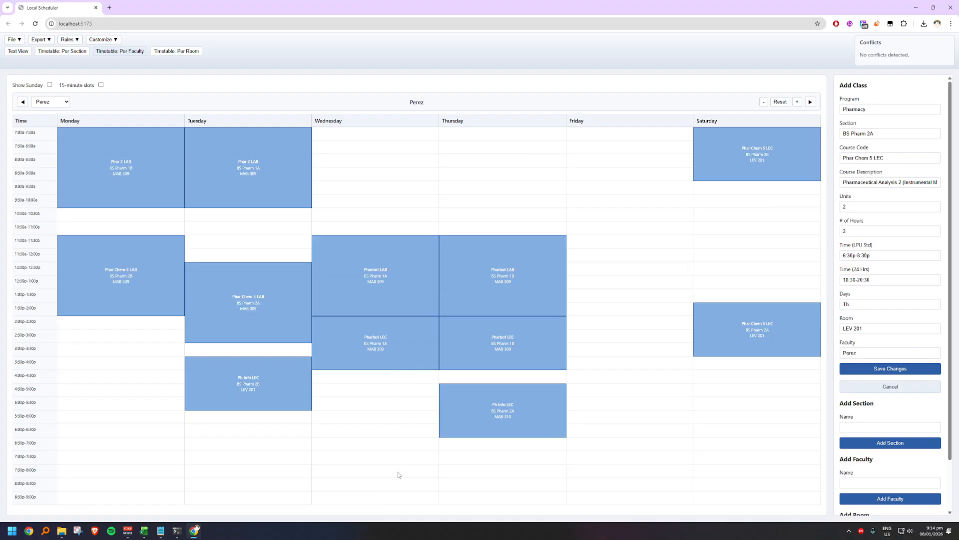
{"action": "left_click", "coordinate": [74, 52]}
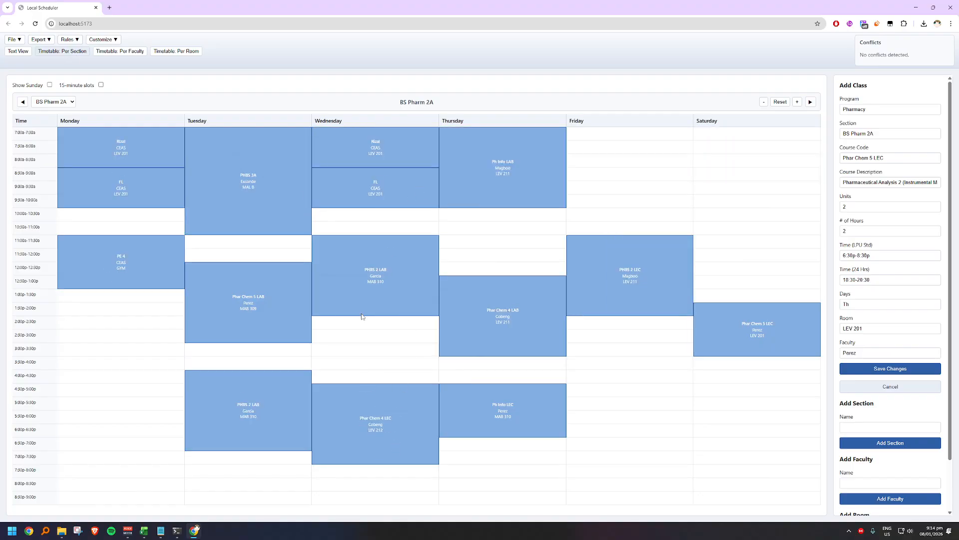
{"action": "left_click", "coordinate": [139, 54]}
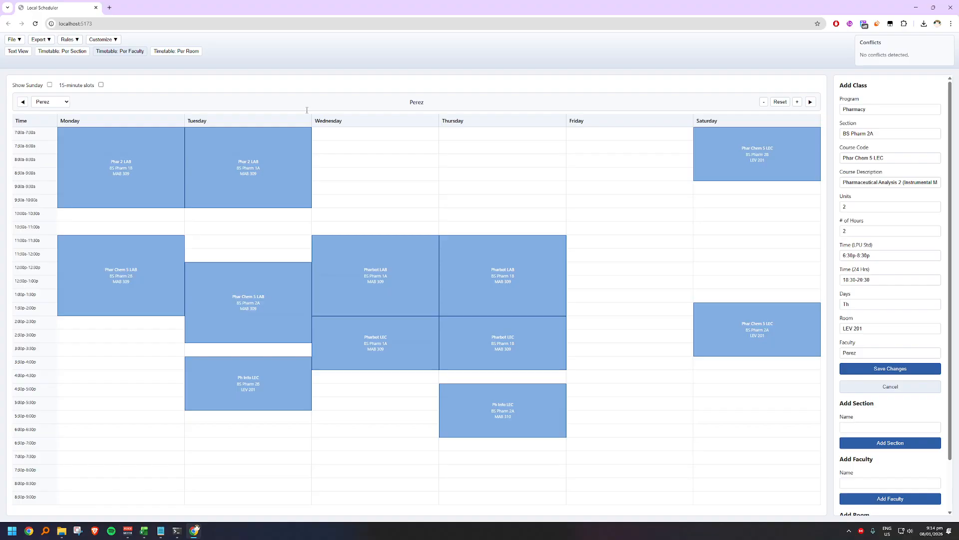
{"action": "left_click", "coordinate": [85, 53]}
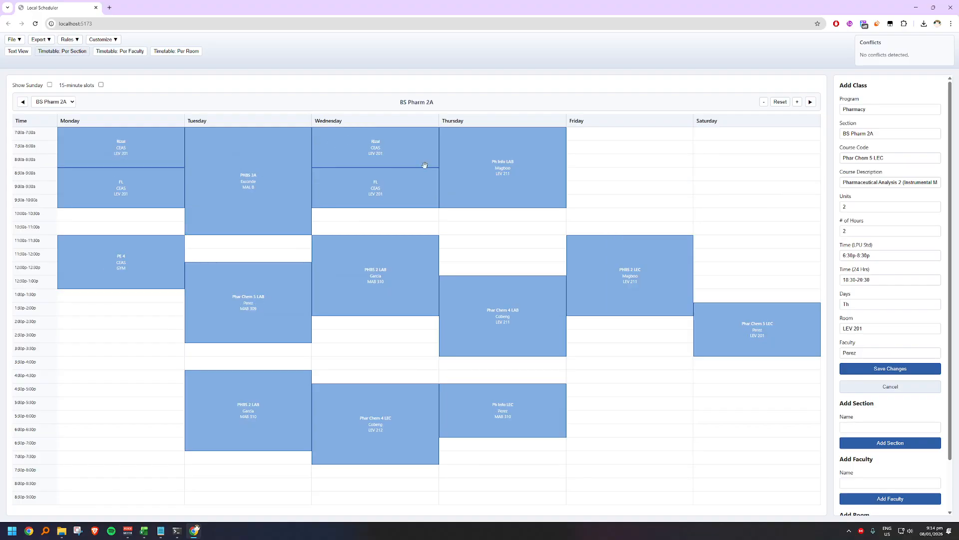
{"action": "left_click", "coordinate": [103, 54]}
{"action": "left_click", "coordinate": [75, 55]}
{"action": "left_click_drag", "start_coordinate": [738, 318], "coordinate": [644, 138]}
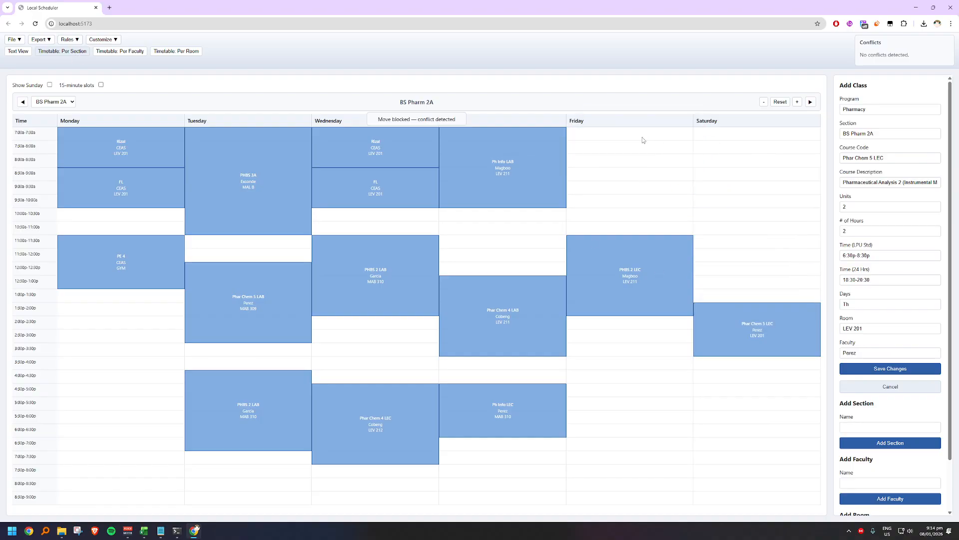
Step: Set the room of the BS Pharm 2A Phar Chem 5 LEC to TBA, save it, and move the class to Saturday 9:00a-11:00a
{"action": "left_click", "coordinate": [121, 54]}
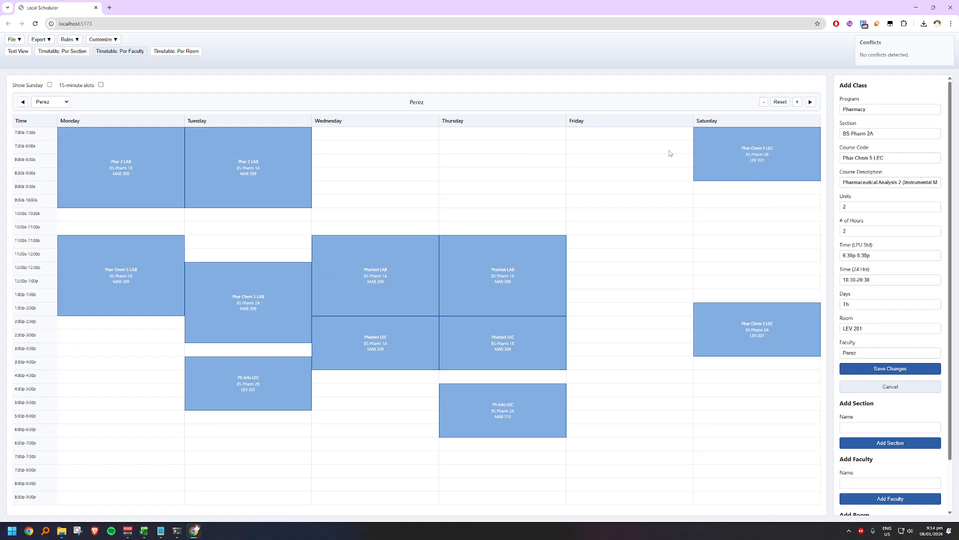
{"action": "left_click", "coordinate": [873, 328]}
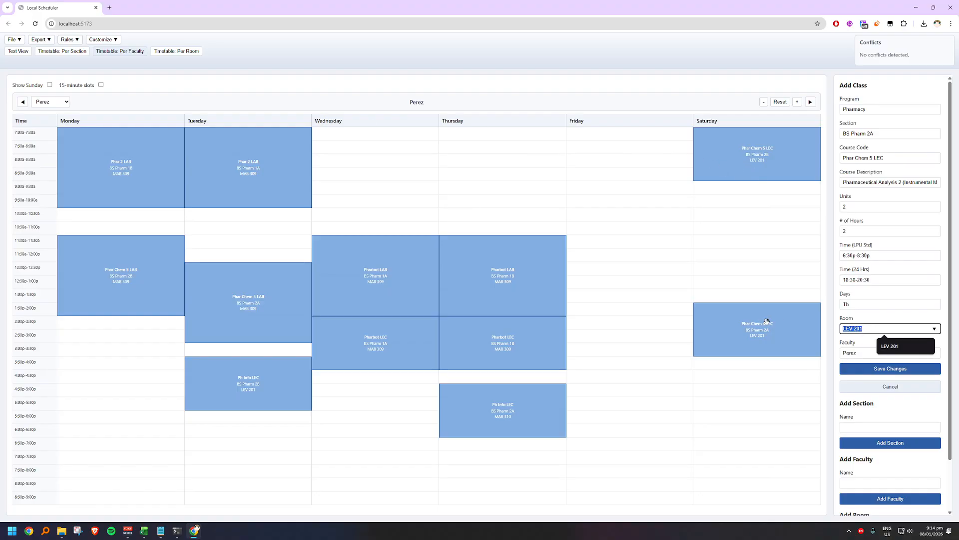
{"action": "type", "text": "TBA"}
{"action": "left_click", "coordinate": [884, 368]}
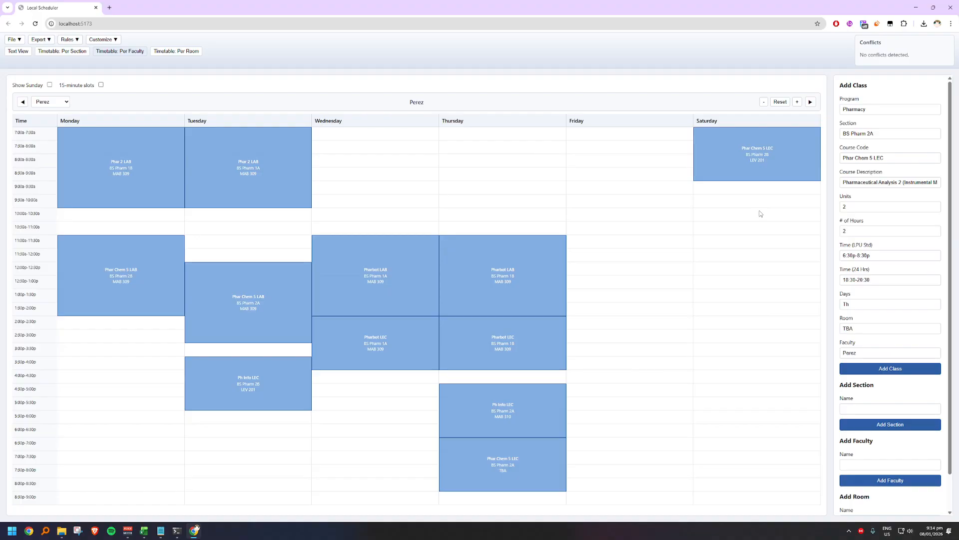
{"action": "left_click_drag", "start_coordinate": [526, 483], "coordinate": [745, 193]}
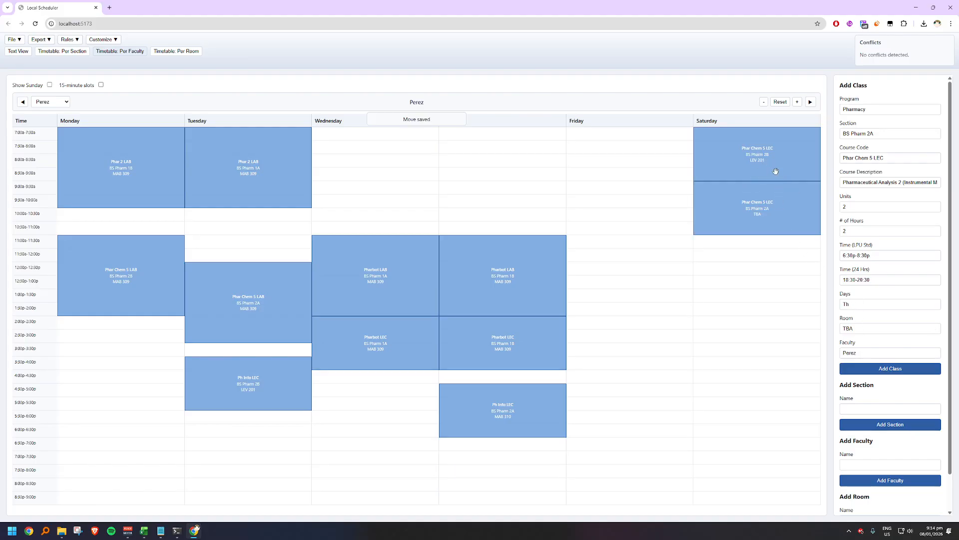
Step: Set the room of the BS Pharm 2B Phar Chem 5 LEC to TBA and save the class
{"action": "left_click", "coordinate": [787, 177]}
{"action": "triple_click", "coordinate": [865, 324]}
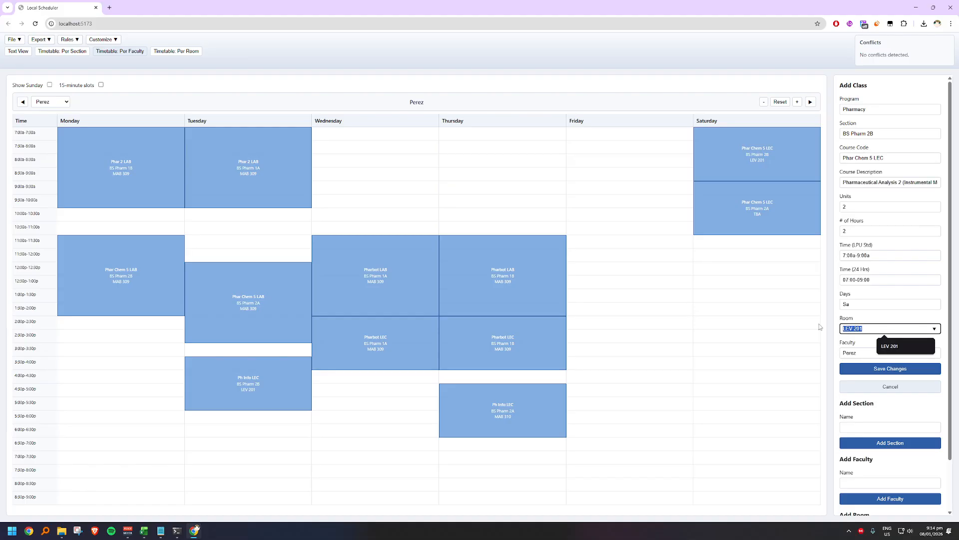
{"action": "type", "text": "TBA"}
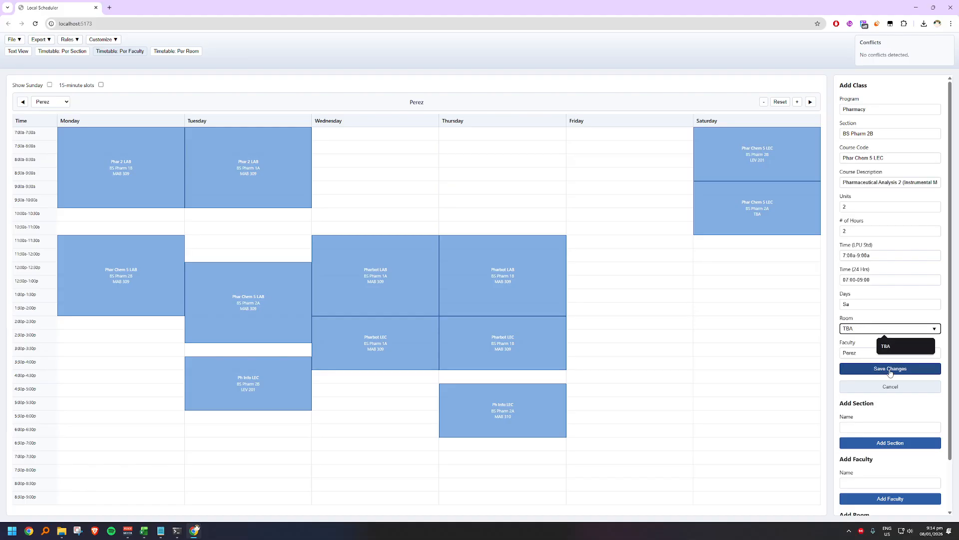
{"action": "left_click", "coordinate": [891, 368]}
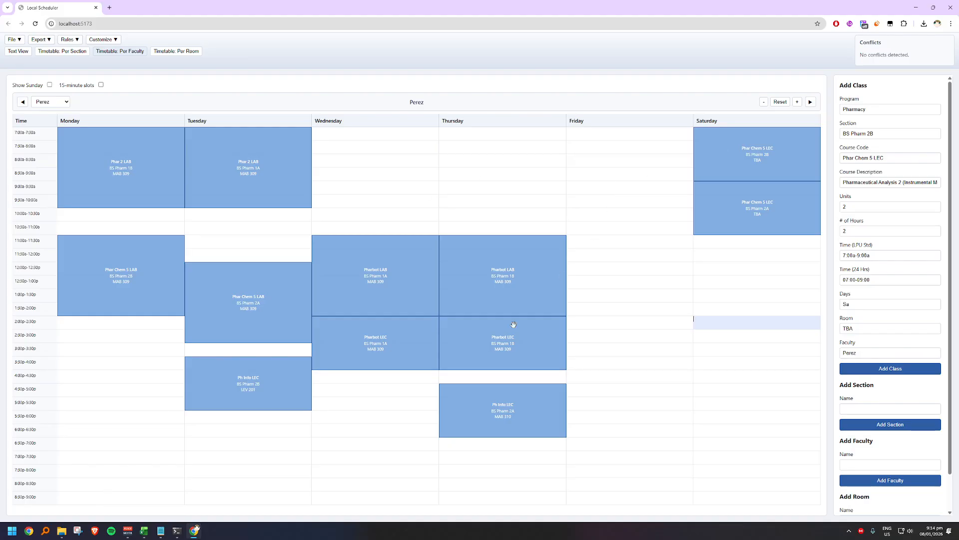
Step: Check the section timetable against the instructor's timetable and reschedule the BS Pharm 2A Phar Chem 5 LEC to Friday 9:00a-11:00a
{"action": "left_click", "coordinate": [82, 53]}
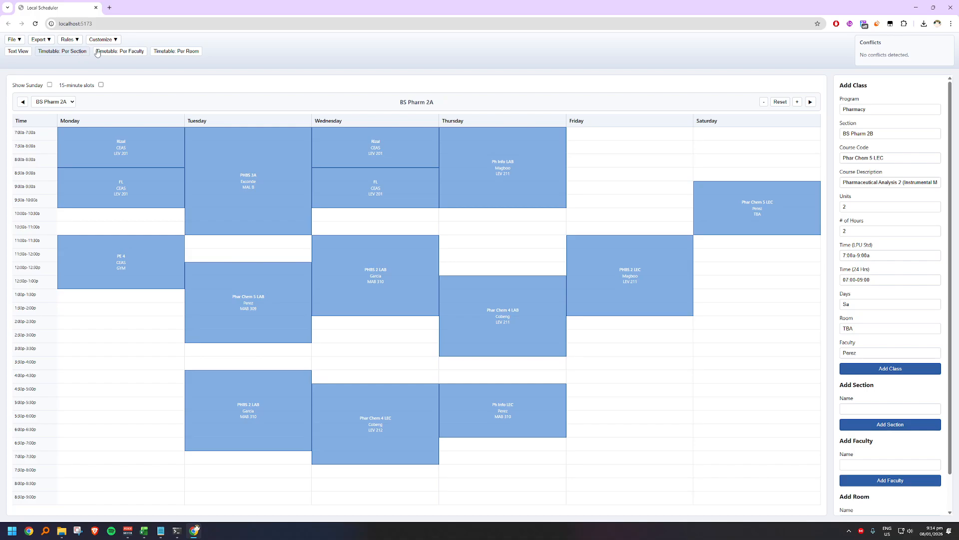
{"action": "left_click", "coordinate": [99, 54]}
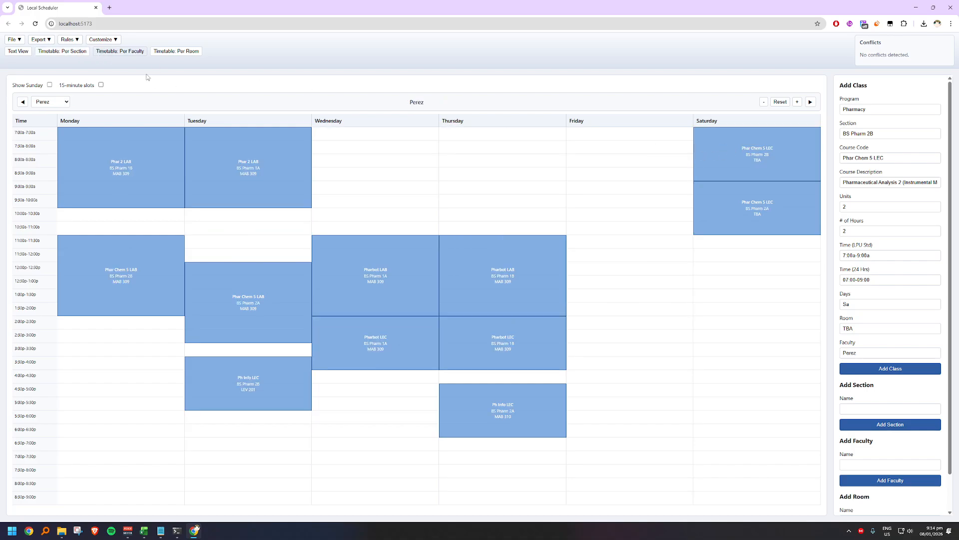
{"action": "left_click", "coordinate": [60, 53]}
{"action": "left_click_drag", "start_coordinate": [765, 213], "coordinate": [669, 193]}
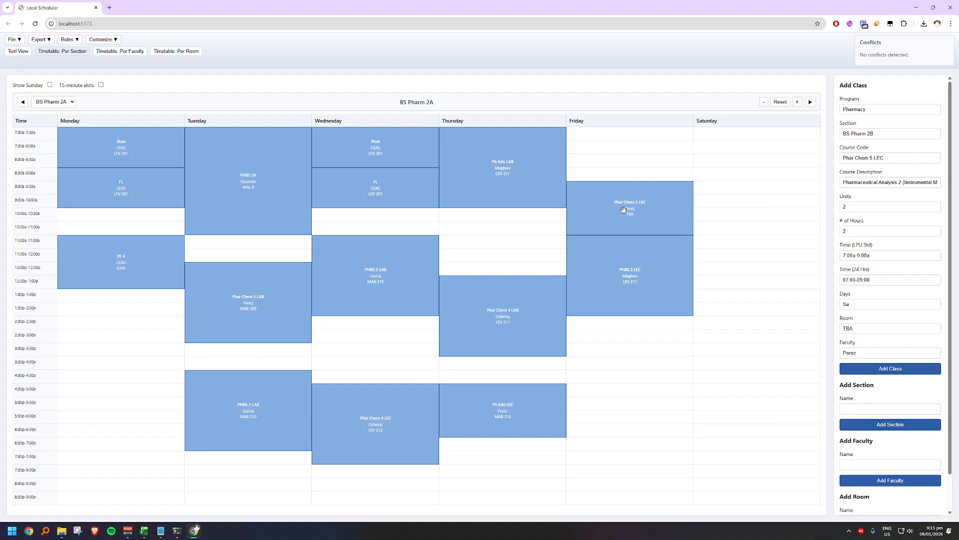
Step: Compare the BS Pharm 2B and instructor timetables and reschedule the BS Pharm 2B Phar Chem 5 LEC to Wednesday 4:00p-6:00p
{"action": "left_click", "coordinate": [812, 102]}
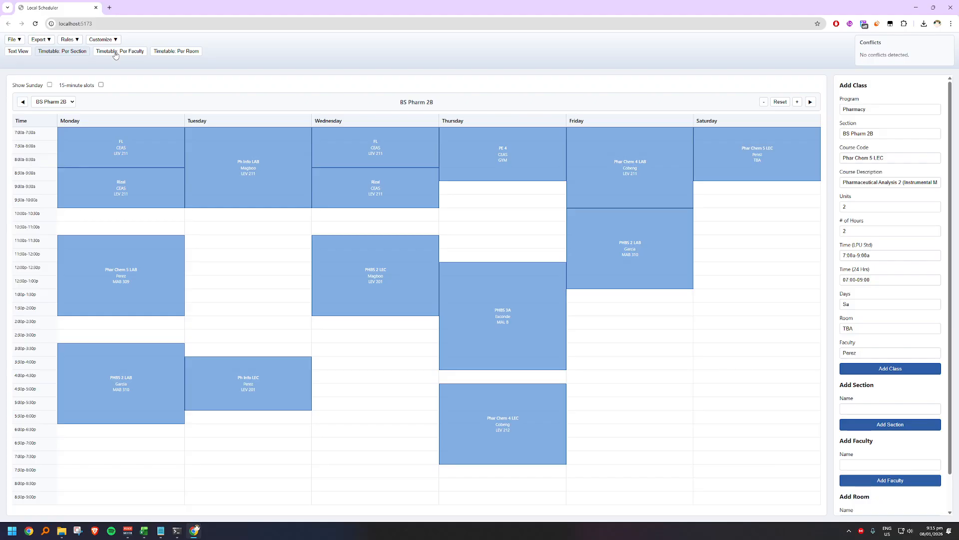
{"action": "left_click", "coordinate": [115, 55]}
{"action": "left_click", "coordinate": [53, 55]}
{"action": "left_click", "coordinate": [109, 54]}
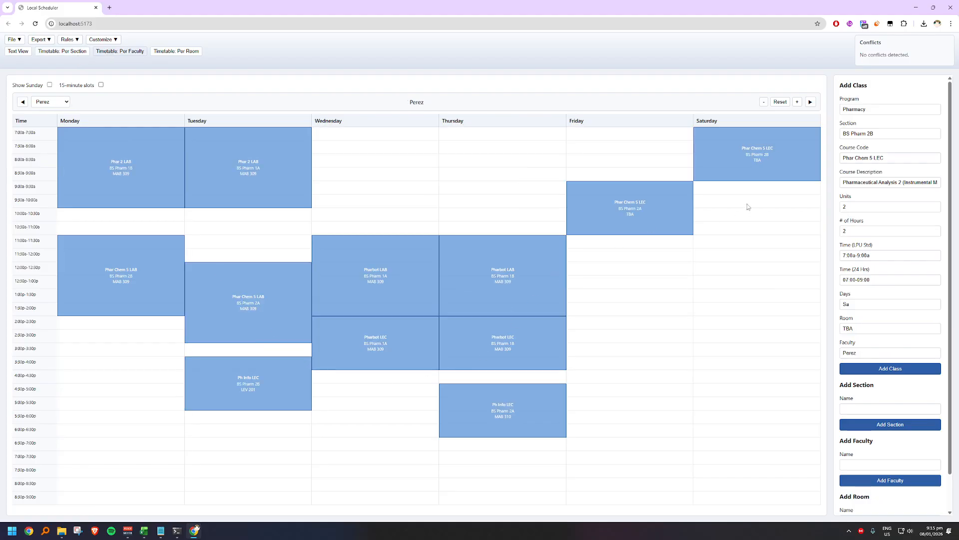
{"action": "left_click_drag", "start_coordinate": [768, 160], "coordinate": [349, 379]}
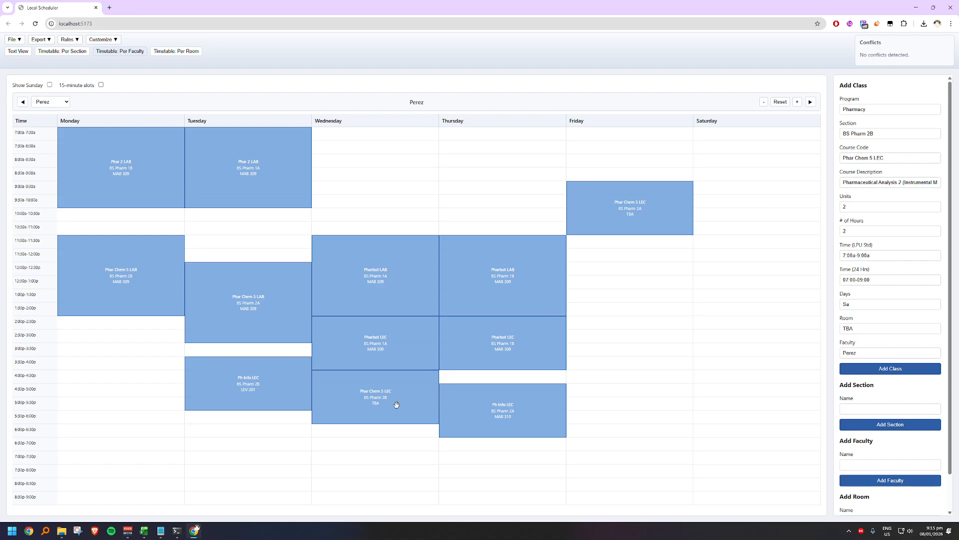
Step: Check the per-room timetables of LEV 201 and LEV 202 for free slots for the Phar Chem 5 lectures
{"action": "left_click", "coordinate": [83, 55]}
{"action": "left_click", "coordinate": [110, 54]}
{"action": "left_click", "coordinate": [178, 54]}
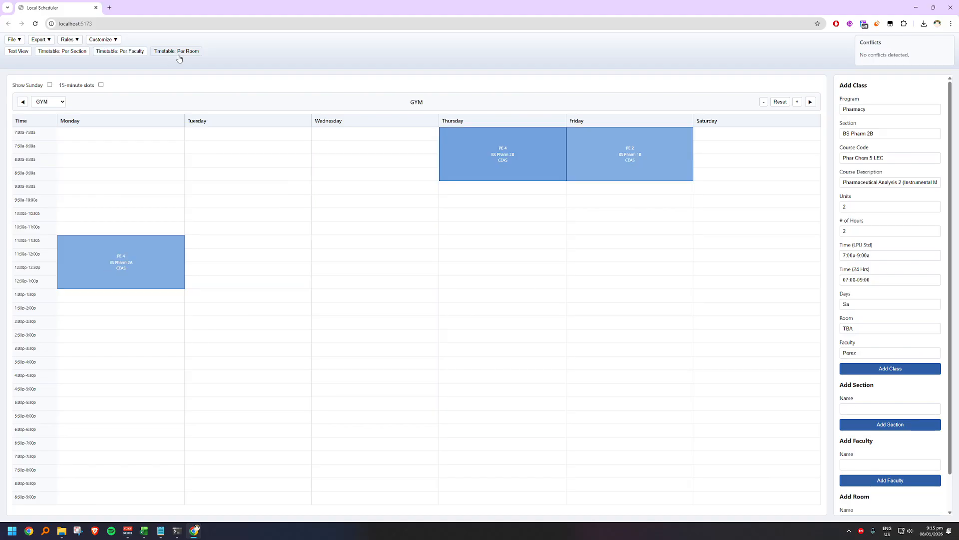
{"action": "left_click", "coordinate": [810, 102]}
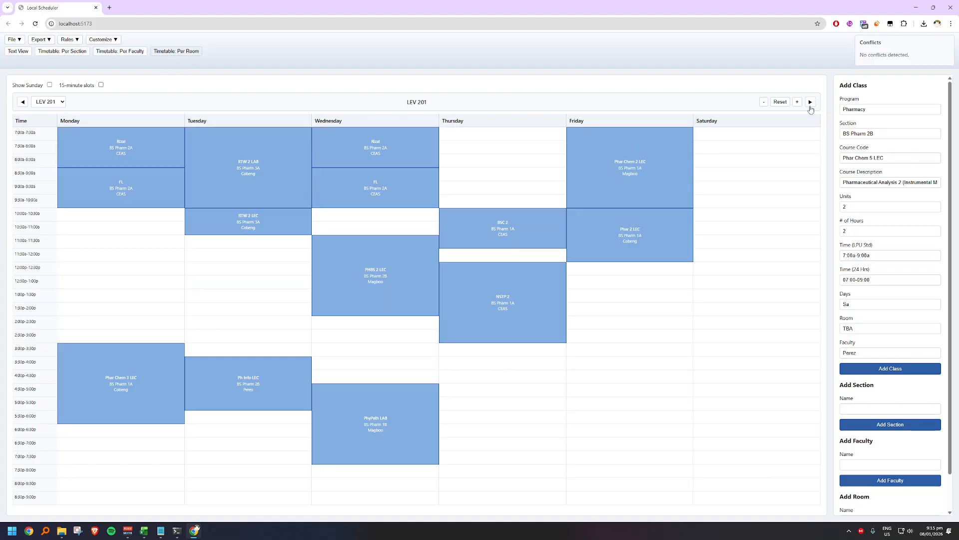
{"action": "left_click", "coordinate": [811, 105]}
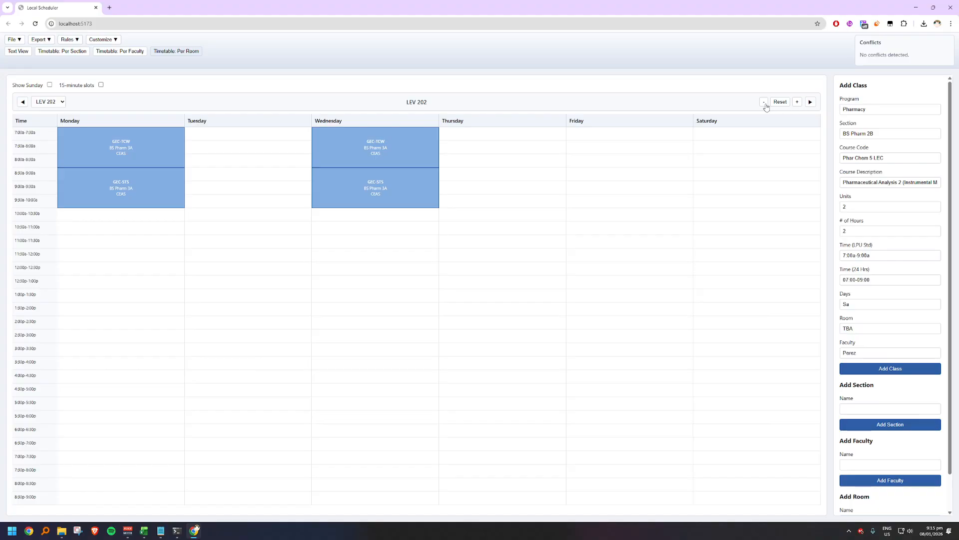
{"action": "left_click", "coordinate": [22, 103]}
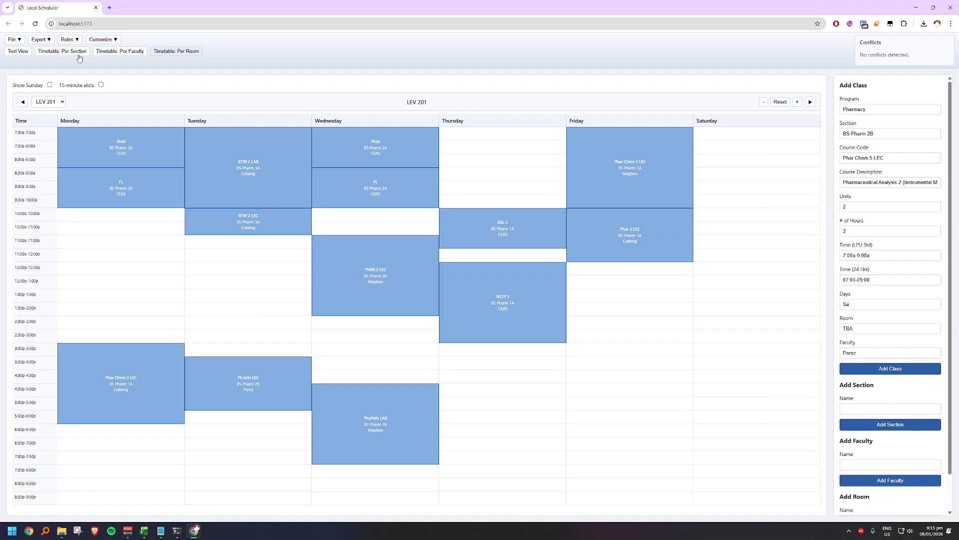
Step: Compare the Phar Chem 5 instructor's timetable with the LEV 201 and LEV 202 room timetables for a free Wednesday 4:00p-6:00p slot
{"action": "left_click", "coordinate": [133, 55]}
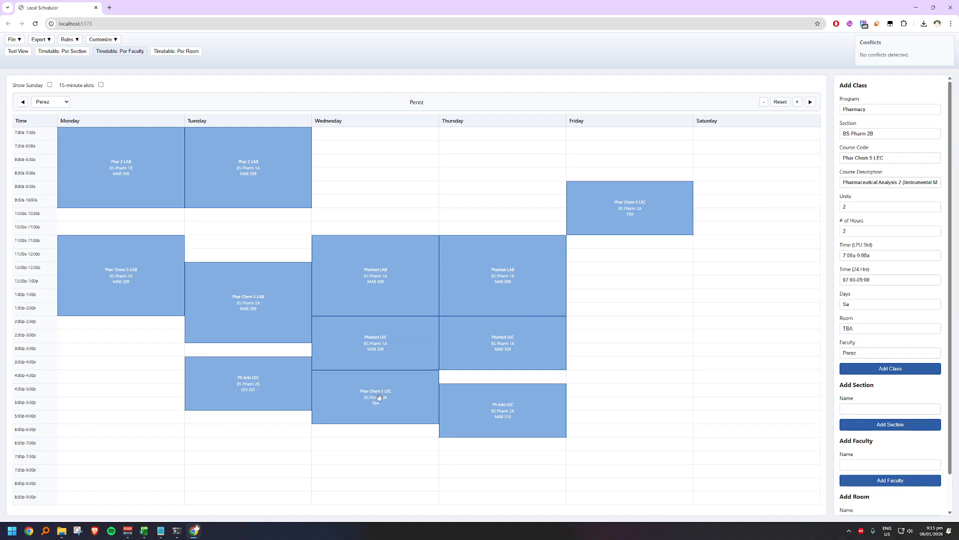
{"action": "left_click", "coordinate": [811, 103]}
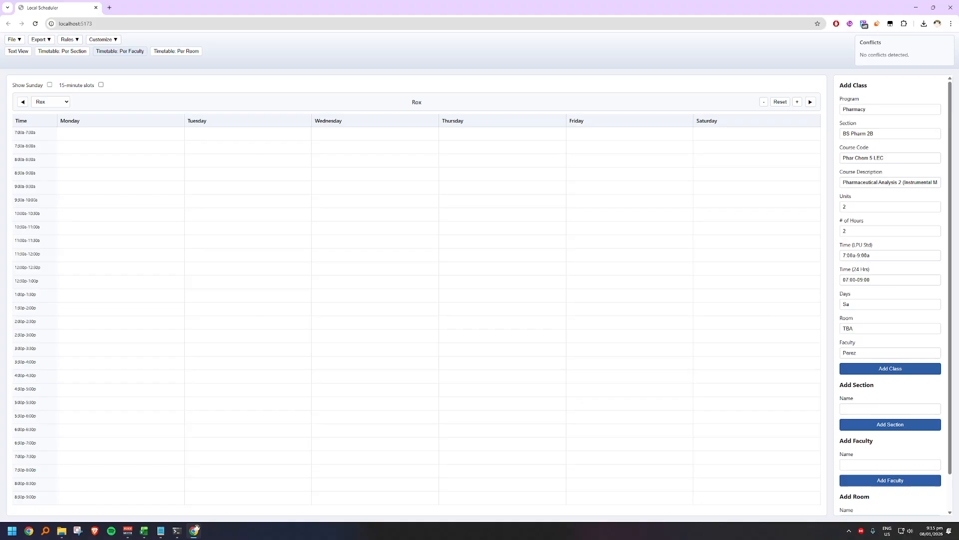
{"action": "left_click", "coordinate": [22, 101]}
{"action": "left_click", "coordinate": [168, 55]}
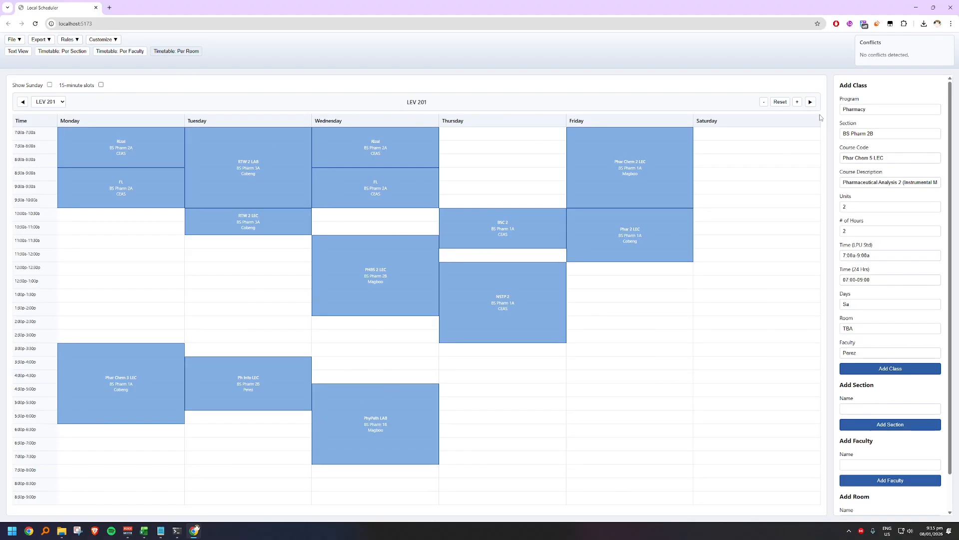
{"action": "left_click", "coordinate": [810, 102]}
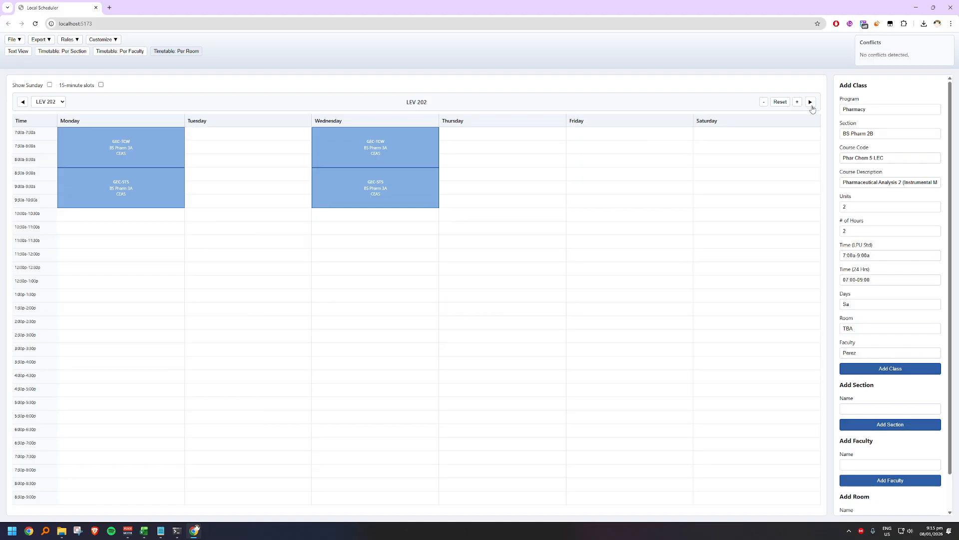
{"action": "left_click", "coordinate": [22, 102]}
{"action": "left_click", "coordinate": [22, 102]}
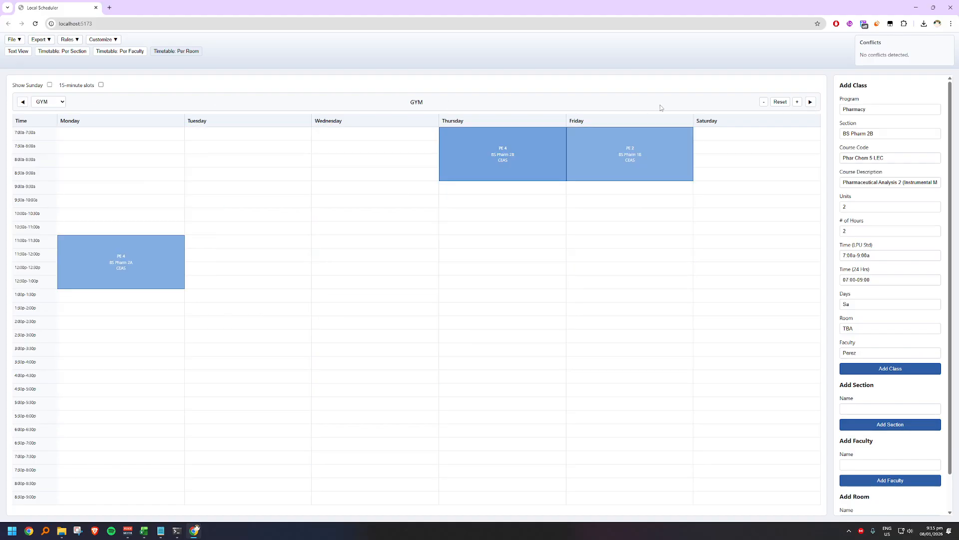
{"action": "left_click", "coordinate": [811, 103]}
{"action": "left_click", "coordinate": [810, 102]}
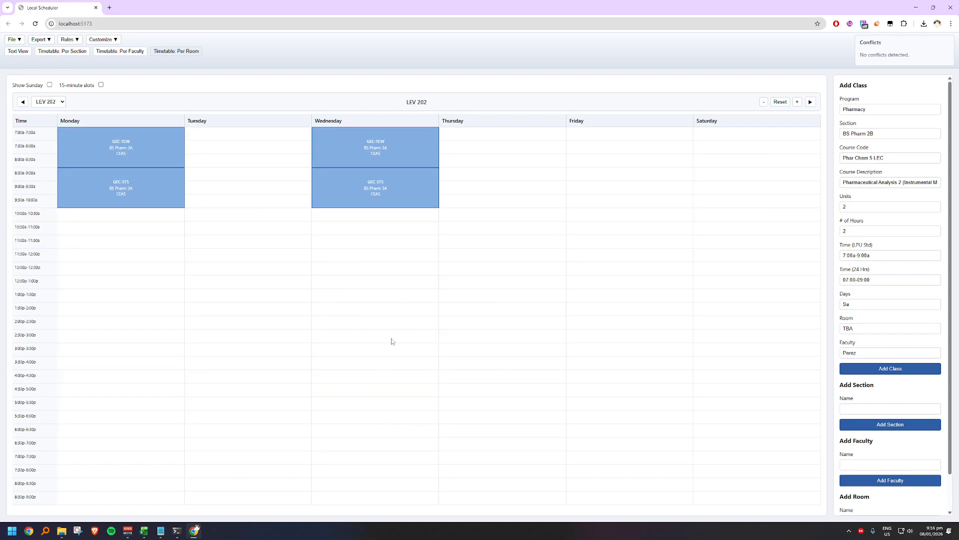
Step: Set the room of the BS Pharm 2B Phar Chem 5 LEC to LEV 202 and save the class
{"action": "left_click", "coordinate": [113, 52]}
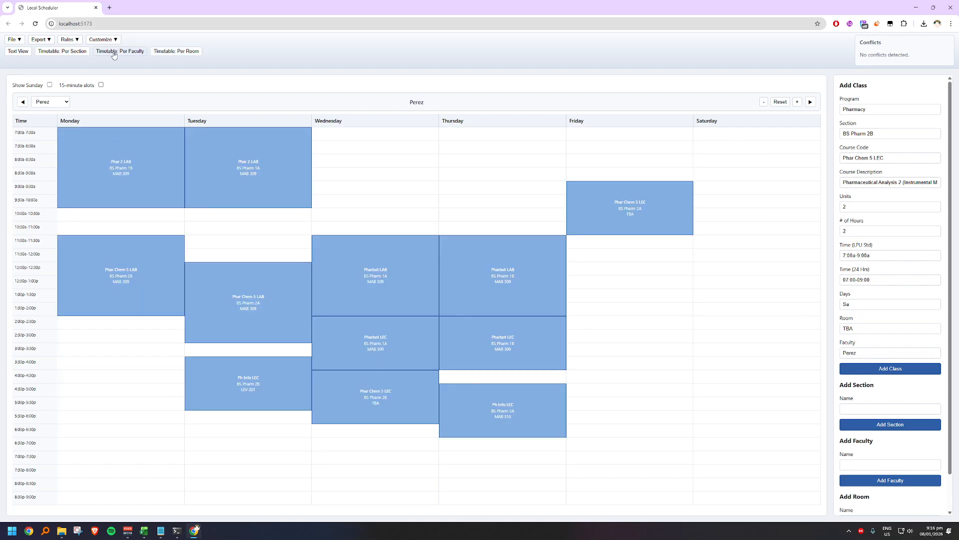
{"action": "right_click", "coordinate": [399, 404]}
{"action": "left_click", "coordinate": [407, 410]}
{"action": "left_click_drag", "start_coordinate": [864, 329], "coordinate": [817, 330]}
{"action": "type", "text": "LEV 202"}
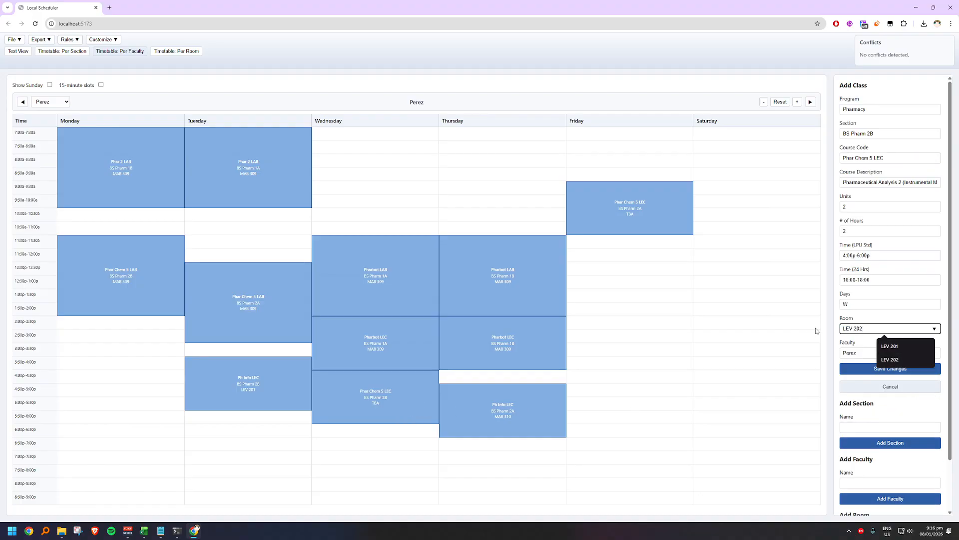
{"action": "left_click", "coordinate": [890, 368]}
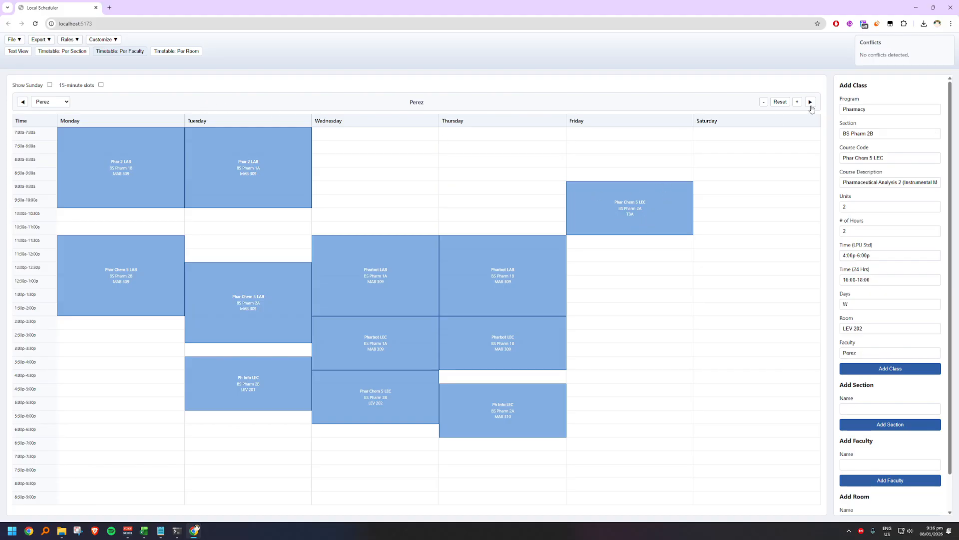
Step: Check the BS Pharm 2B timetable and the room timetables from LEV 212 back to MAB 310 for free Friday slots
{"action": "left_click", "coordinate": [809, 103]}
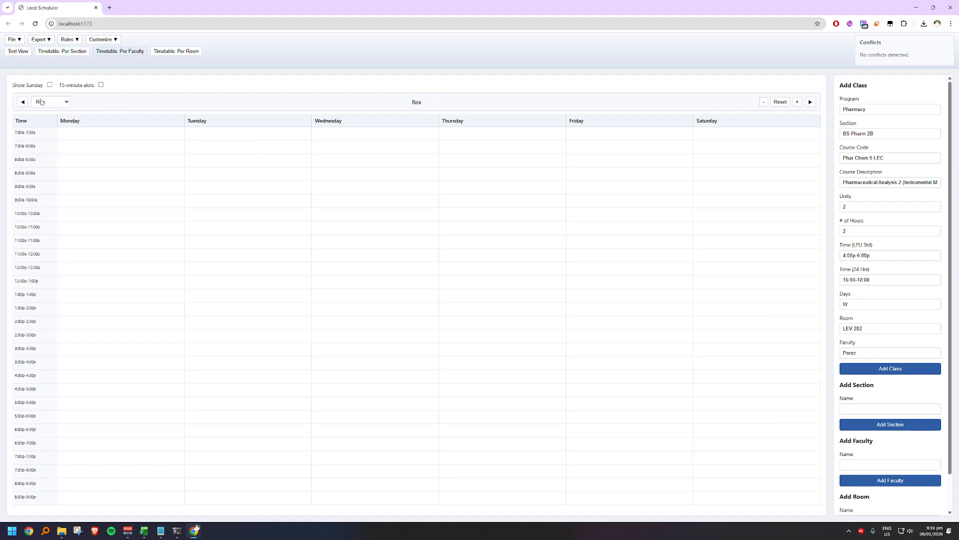
{"action": "left_click", "coordinate": [23, 103]}
{"action": "left_click", "coordinate": [169, 56]}
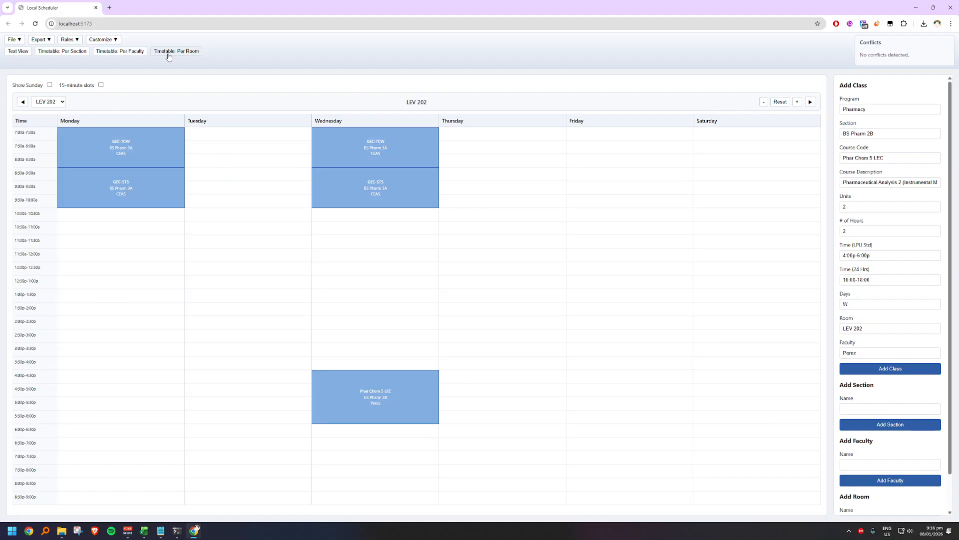
{"action": "left_click", "coordinate": [58, 53]}
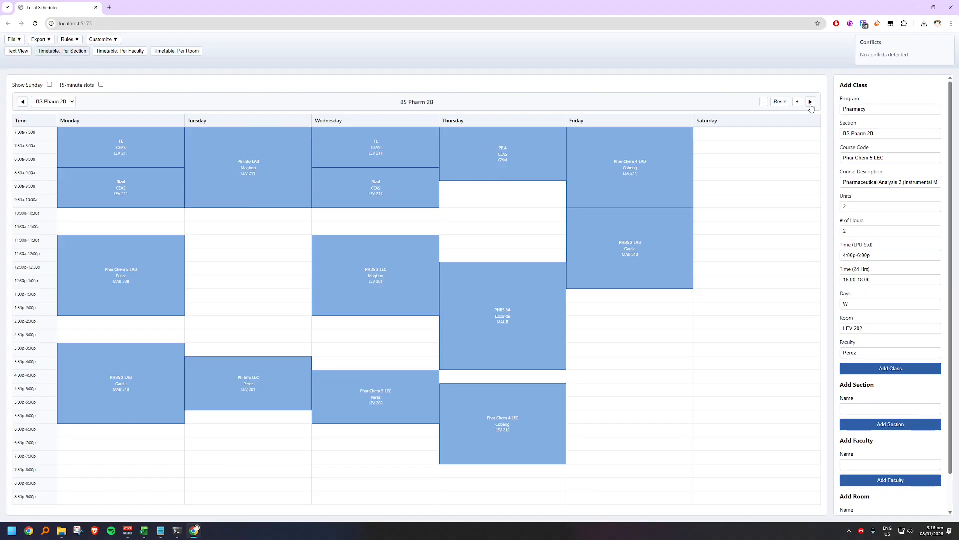
{"action": "left_click", "coordinate": [175, 52]}
{"action": "left_click", "coordinate": [811, 102]}
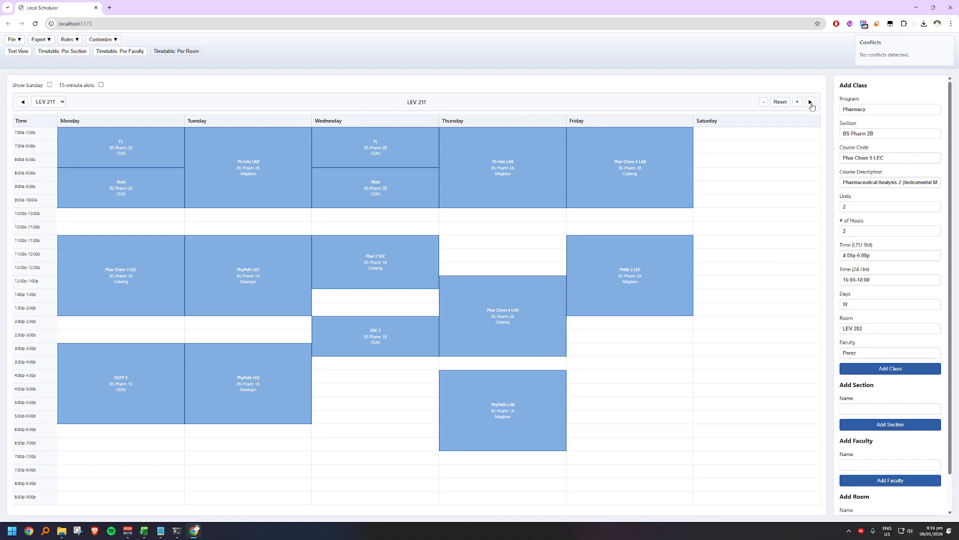
{"action": "left_click", "coordinate": [811, 102]}
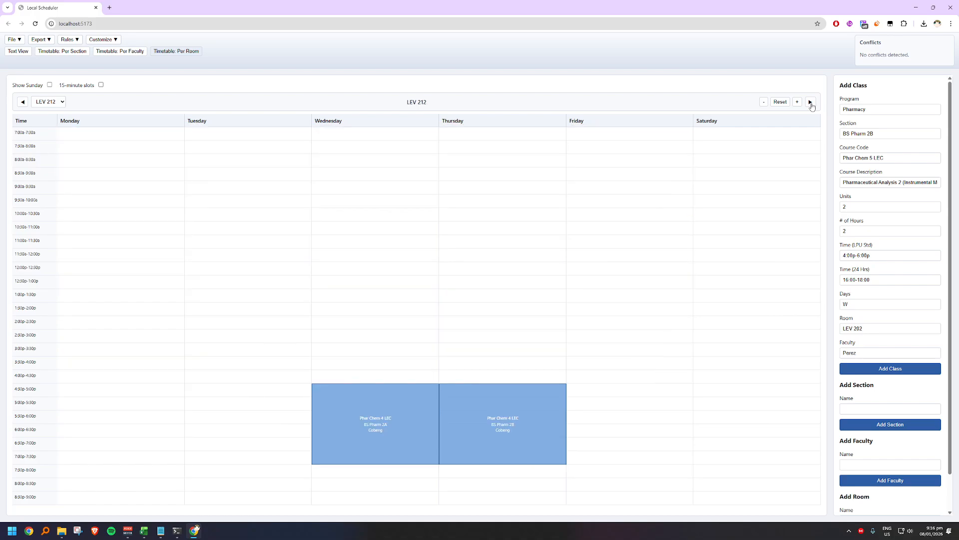
{"action": "left_click", "coordinate": [22, 103]}
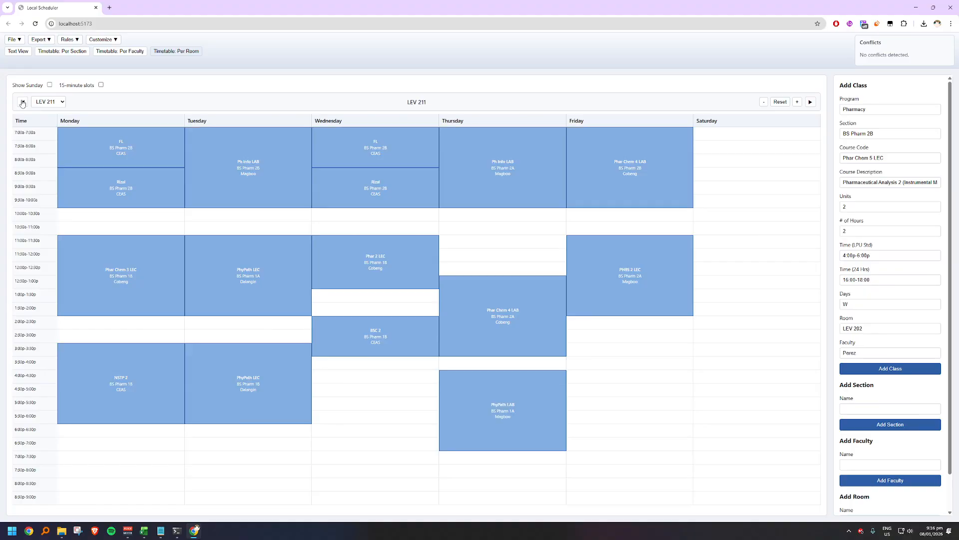
{"action": "left_click", "coordinate": [22, 102]}
{"action": "left_click", "coordinate": [22, 102]}
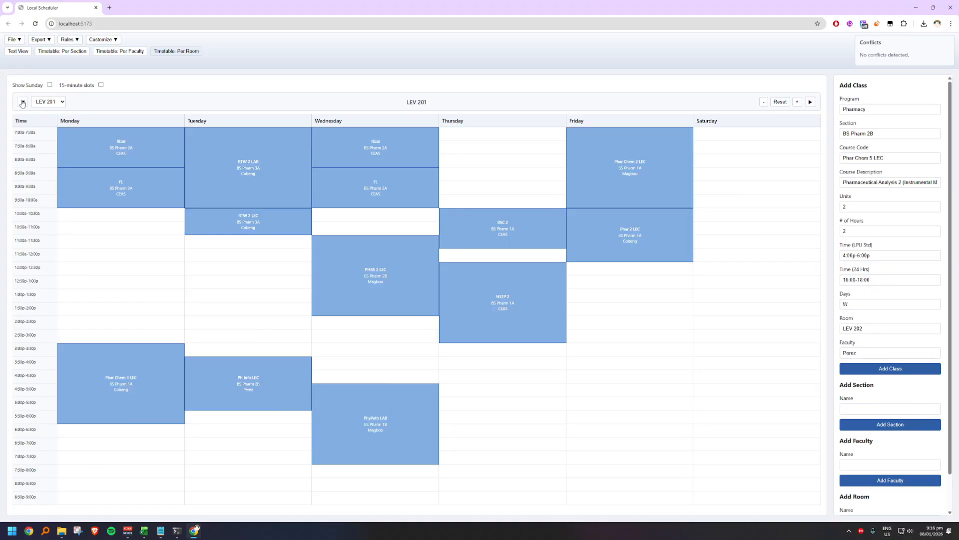
{"action": "left_click", "coordinate": [22, 103]}
{"action": "left_click", "coordinate": [22, 102]}
{"action": "left_click", "coordinate": [22, 102]}
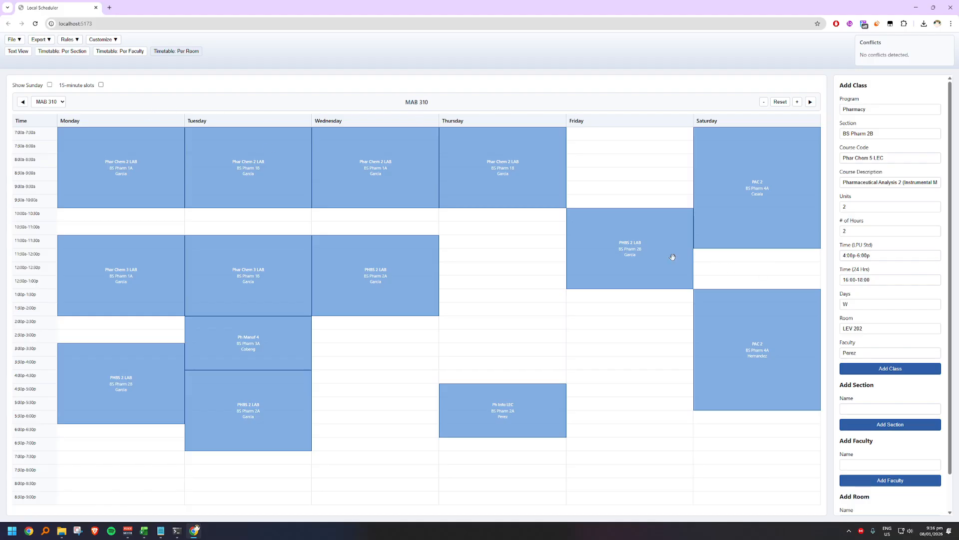
Step: Set the room of the Friday BS Pharm 2A Phar Chem 5 LEC to MAB 310 and save the class
{"action": "left_click", "coordinate": [127, 52]}
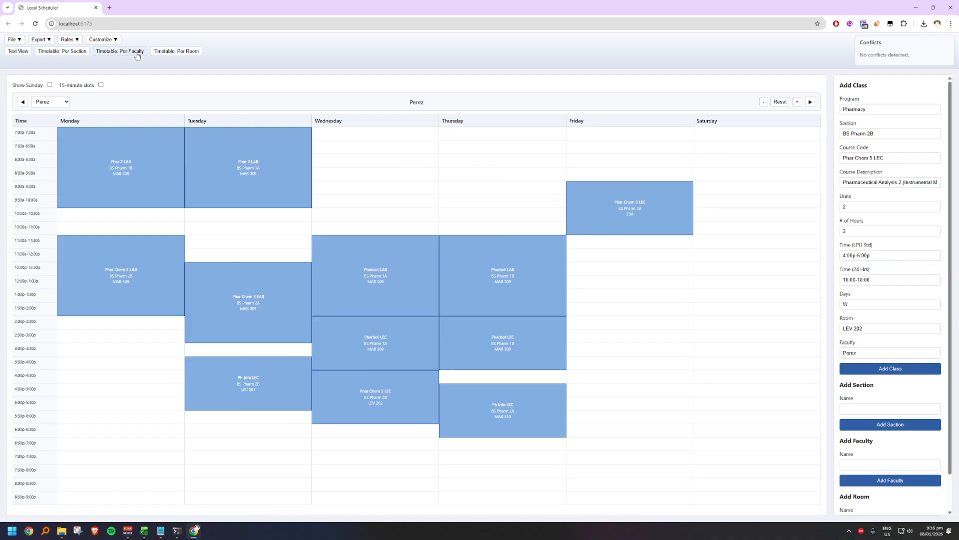
{"action": "right_click", "coordinate": [635, 205]}
{"action": "left_click", "coordinate": [652, 214]}
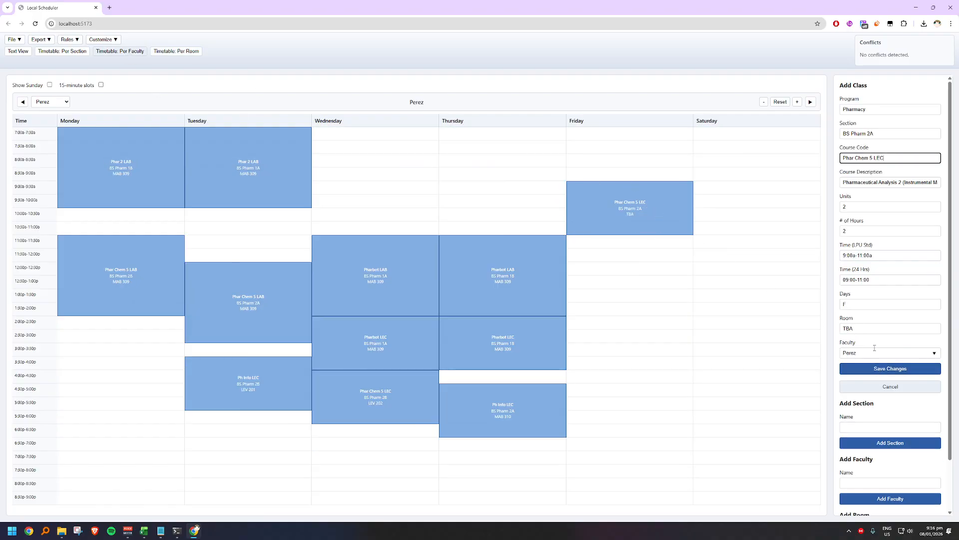
{"action": "double_click", "coordinate": [874, 329]}
{"action": "key", "text": "BackSpace"}
{"action": "type", "text": "MAB 310"}
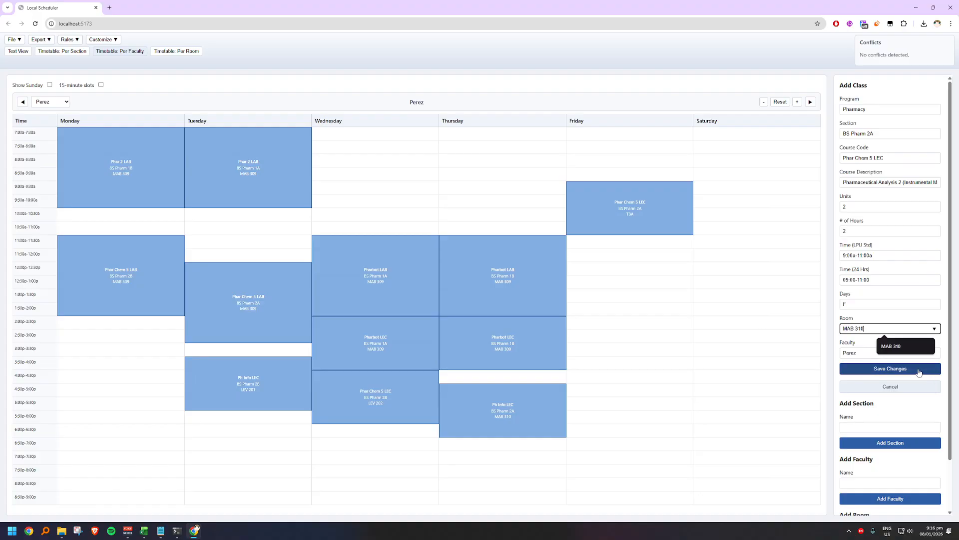
{"action": "right_click", "coordinate": [619, 216]}
{"action": "left_click", "coordinate": [633, 225]}
{"action": "left_click_drag", "start_coordinate": [863, 329], "coordinate": [805, 330]}
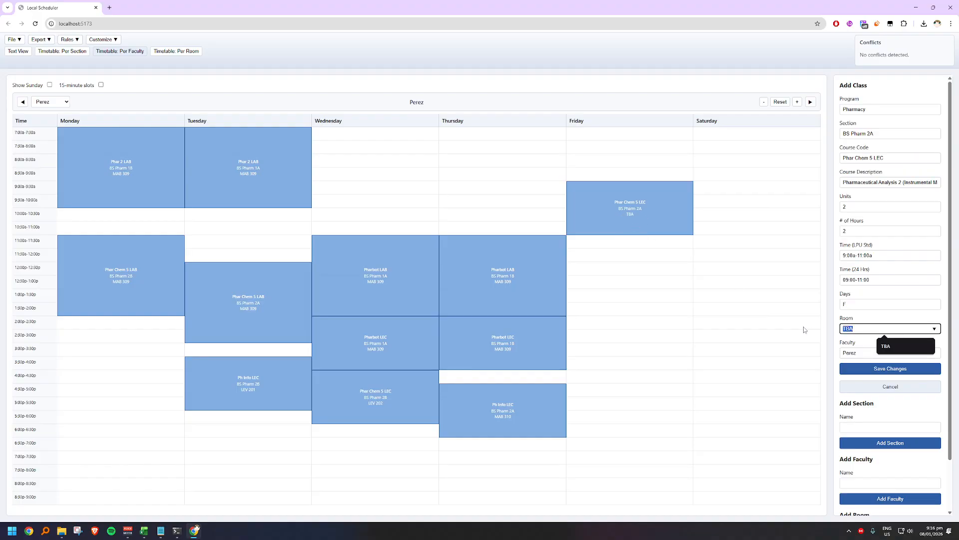
{"action": "type", "text": "MAB 310"}
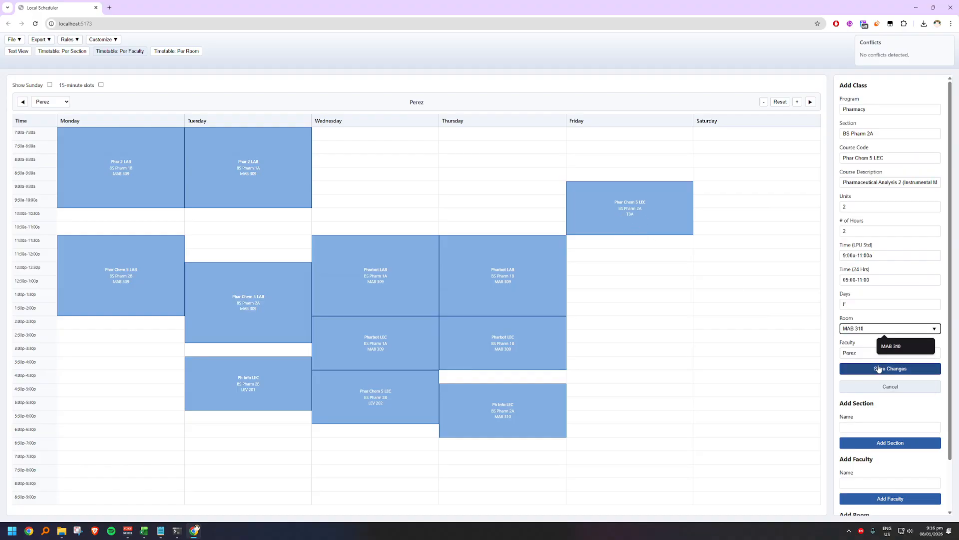
{"action": "left_click", "coordinate": [884, 368]}
Step: Change the room to MAB 309 and add it as another BS Pharm 2A Phar Chem 5 LEC class on Friday 9:00a-11:00a
{"action": "left_click", "coordinate": [875, 348]}
{"action": "key", "text": "BackSpace"}
{"action": "key", "text": "BackSpace"}
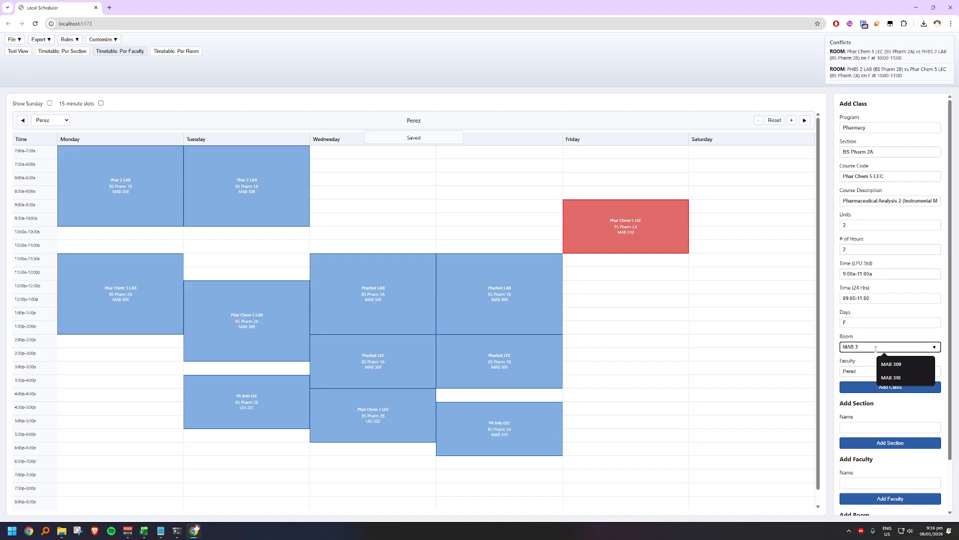
{"action": "type", "text": "09"}
{"action": "left_click", "coordinate": [882, 382]}
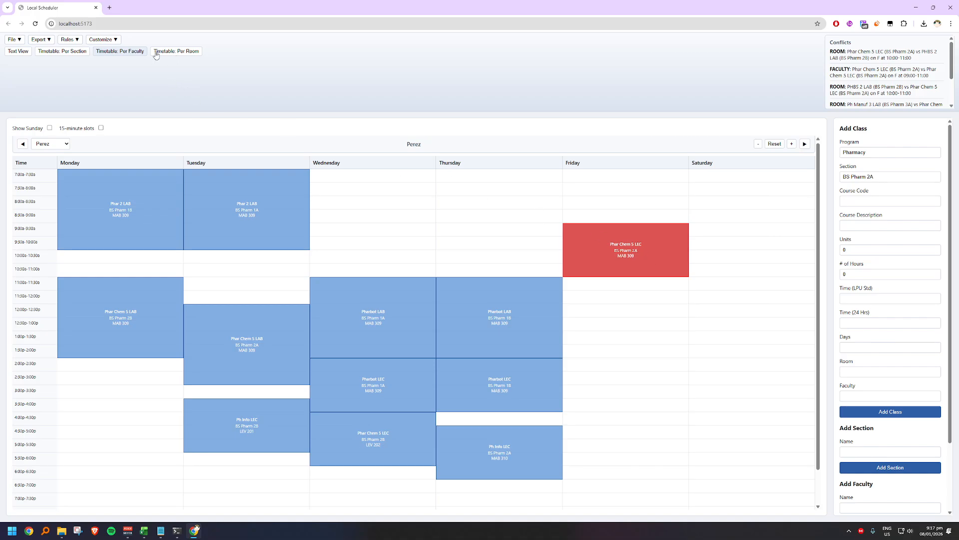
Step: Examine the conflicting Friday classes in the full class list and in the BS Pharm 2B timetable
{"action": "left_click", "coordinate": [19, 51]}
{"action": "scroll", "coordinate": [637, 303], "scroll_direction": "down", "scroll_amount": 5}
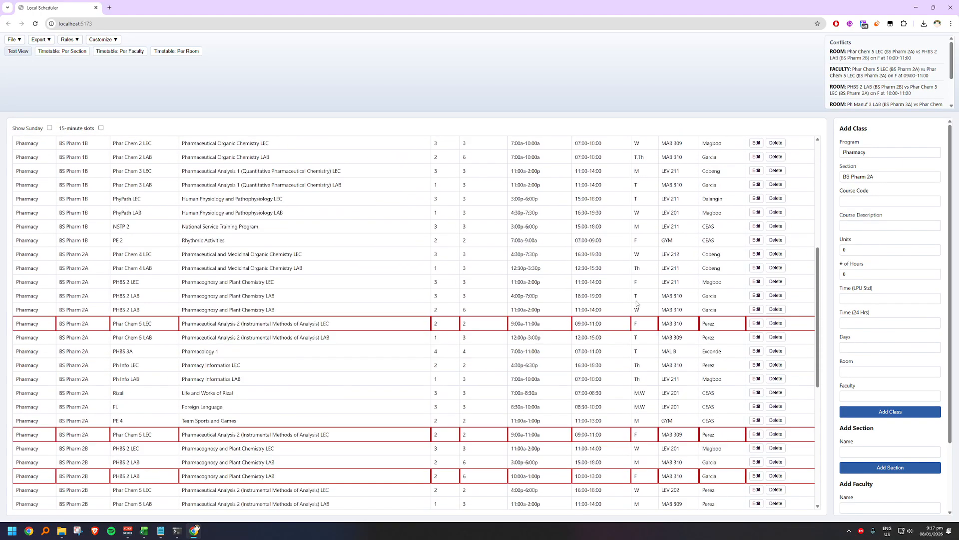
{"action": "scroll", "coordinate": [637, 304], "scroll_direction": "down", "scroll_amount": 6}
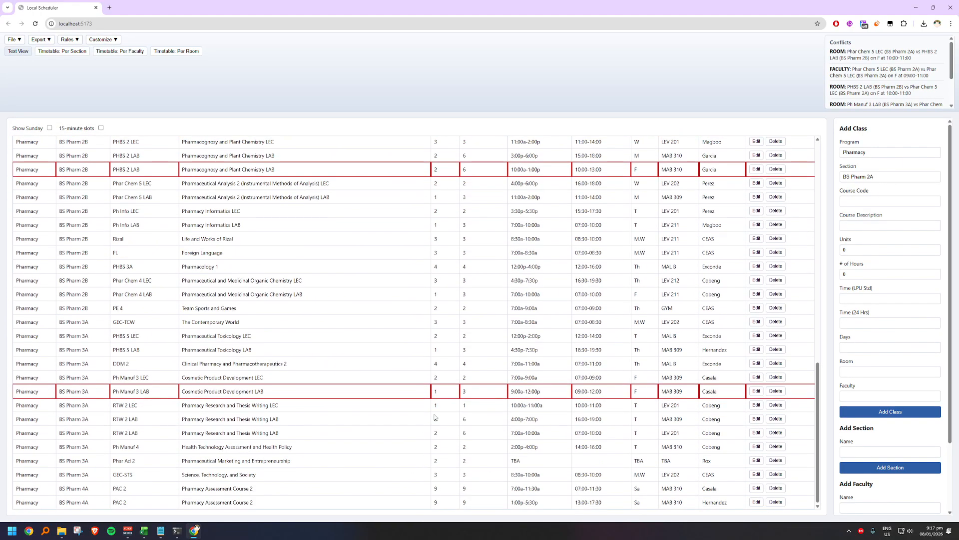
{"action": "scroll", "coordinate": [490, 412], "scroll_direction": "up", "scroll_amount": 1}
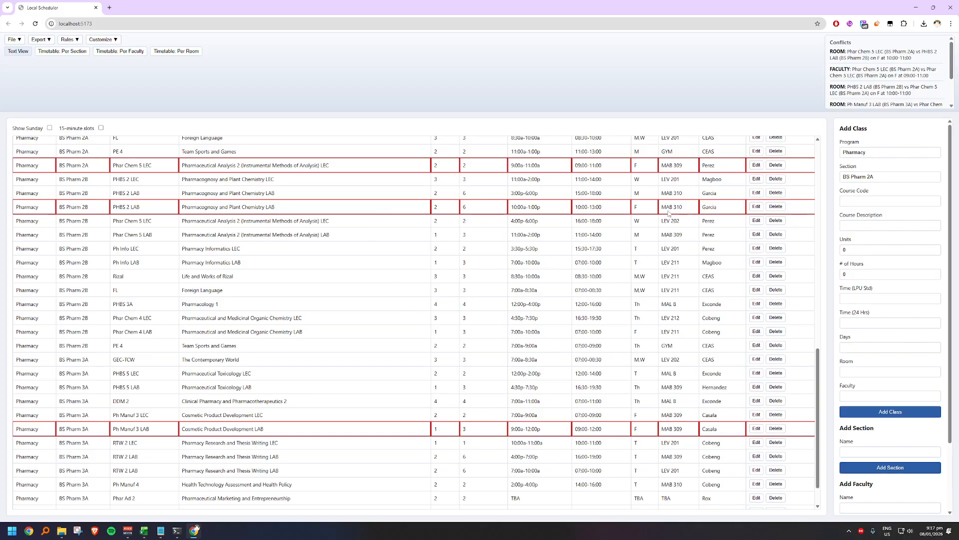
{"action": "scroll", "coordinate": [500, 220], "scroll_direction": "up", "scroll_amount": 1}
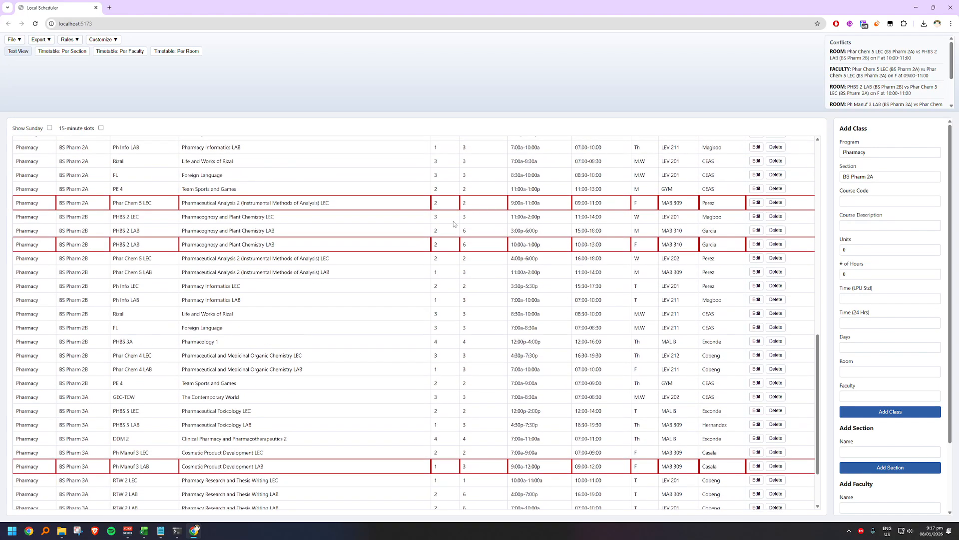
{"action": "scroll", "coordinate": [457, 225], "scroll_direction": "up", "scroll_amount": 1}
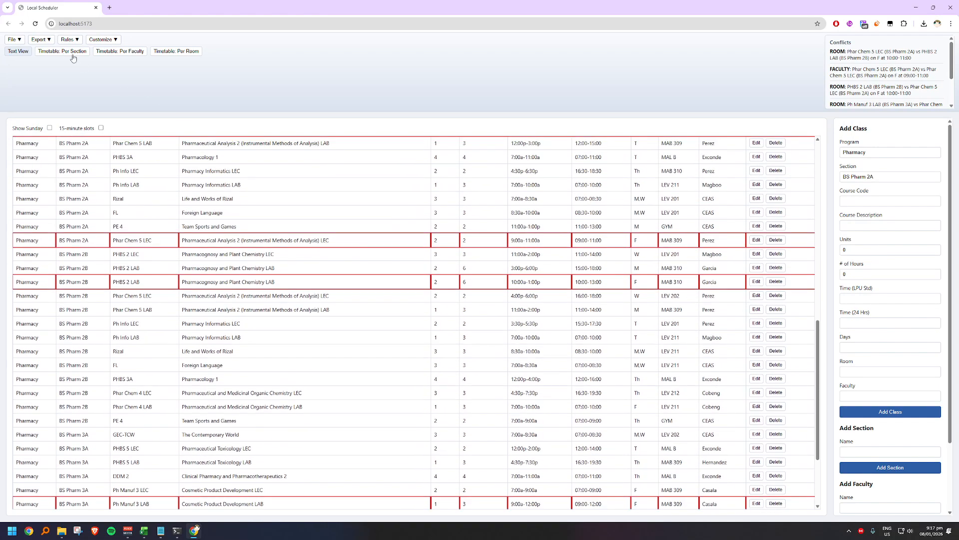
{"action": "left_click", "coordinate": [72, 54]}
{"action": "scroll", "coordinate": [632, 260], "scroll_direction": "up", "scroll_amount": 1}
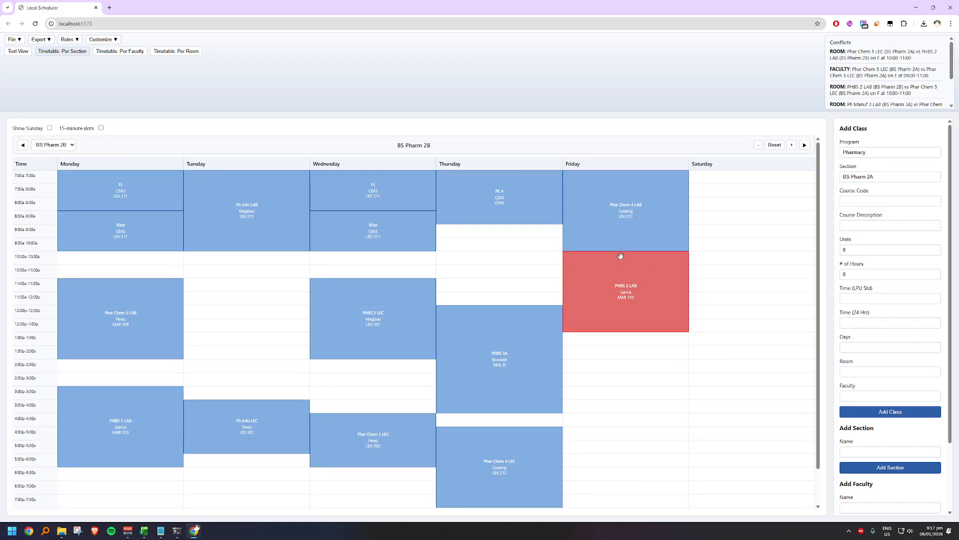
Step: Set the room of the MAB 309 entry of the BS Pharm 2A Phar Chem 5 LEC to TBA and save the class
{"action": "left_click", "coordinate": [113, 52]}
{"action": "right_click", "coordinate": [633, 234]}
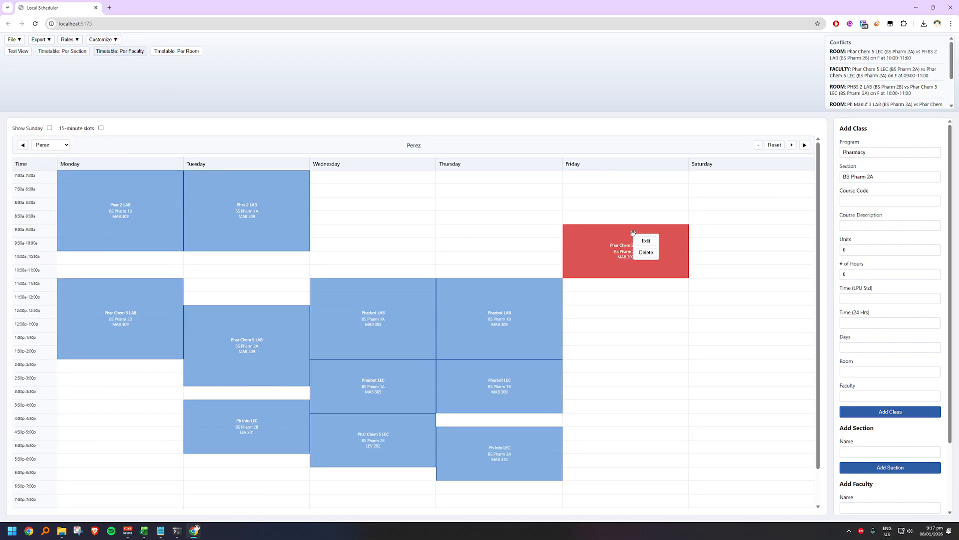
{"action": "left_click", "coordinate": [646, 240]}
{"action": "left_click", "coordinate": [889, 372]}
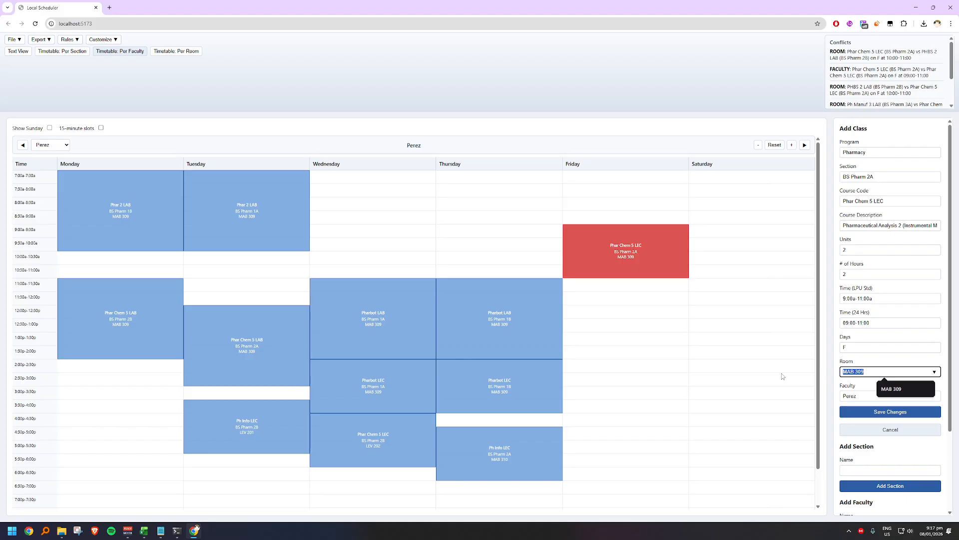
{"action": "type", "text": "TBA"}
{"action": "left_click", "coordinate": [856, 415]}
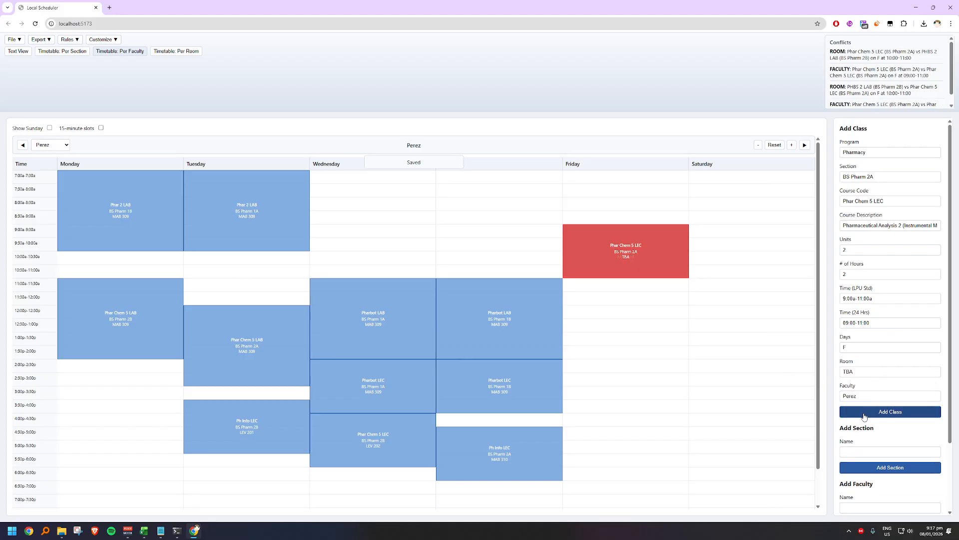
Step: Move the TBA entry of the BS Pharm 2A Phar Chem 5 LEC to Friday 11:30a-1:30p and try to move the MAB 310 entry to Saturday
{"action": "left_click_drag", "start_coordinate": [641, 261], "coordinate": [649, 300]}
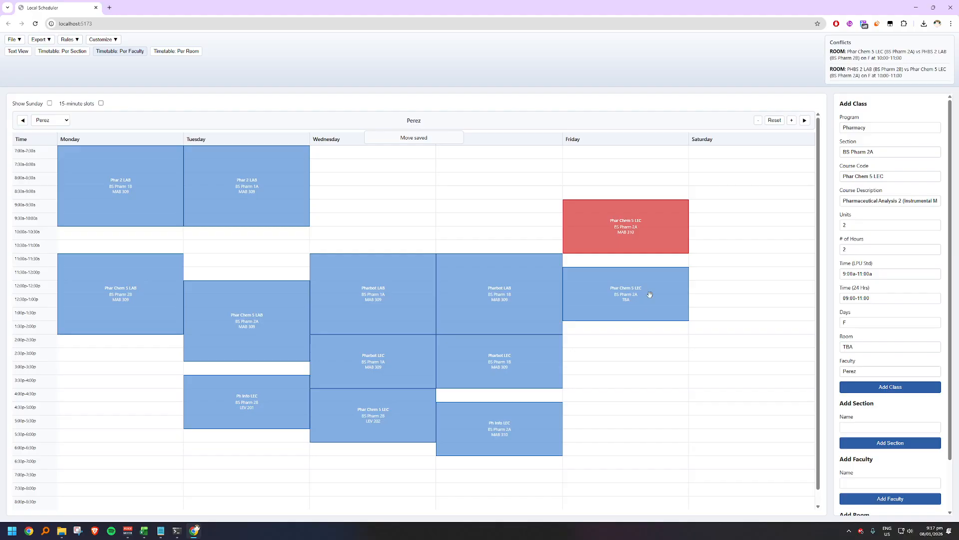
{"action": "left_click_drag", "start_coordinate": [657, 237], "coordinate": [741, 218]}
{"action": "left_click_drag", "start_coordinate": [662, 216], "coordinate": [723, 190]}
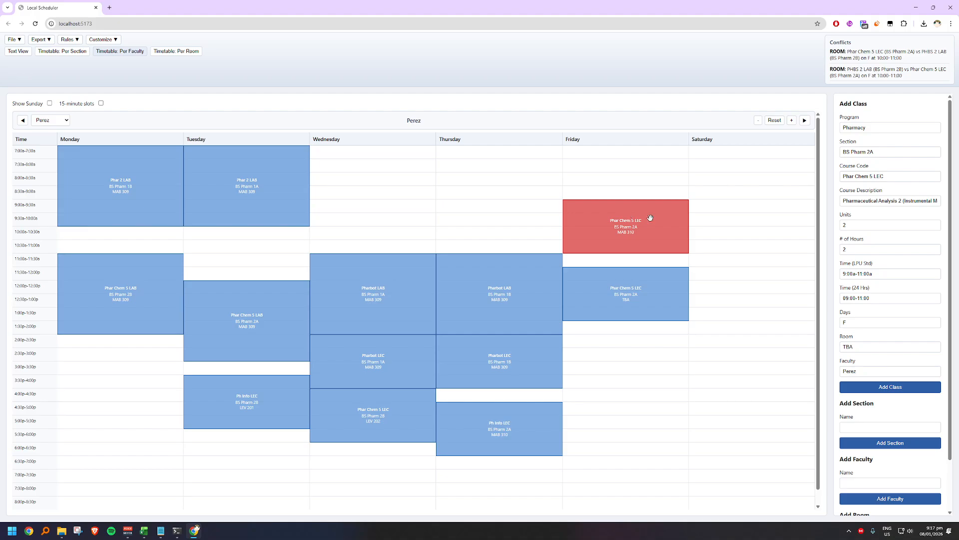
Step: Delete the MAB 310 entry of the BS Pharm 2A Phar Chem 5 LEC and move the TBA entry to Friday 8:30a-10:30a
{"action": "right_click", "coordinate": [650, 217]}
{"action": "left_click", "coordinate": [663, 237]}
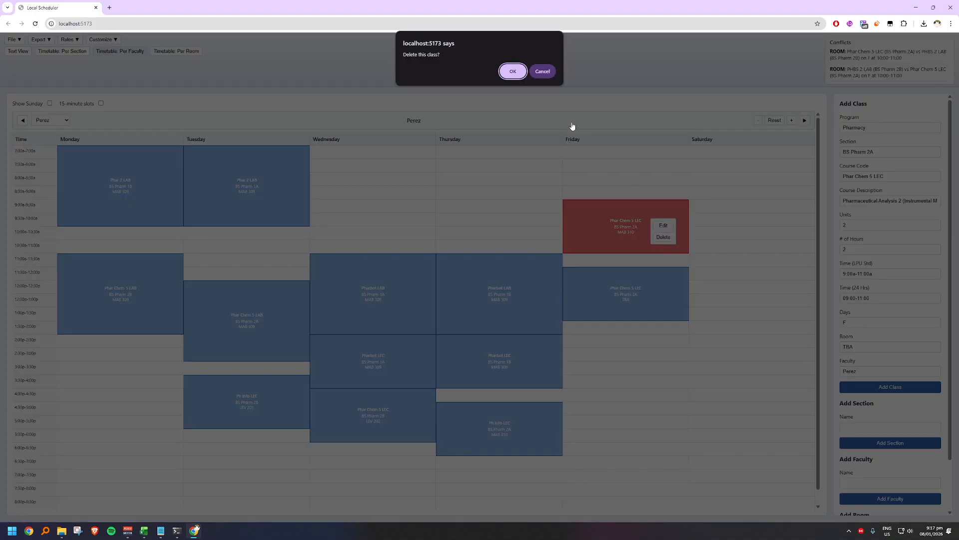
{"action": "left_click", "coordinate": [505, 77]}
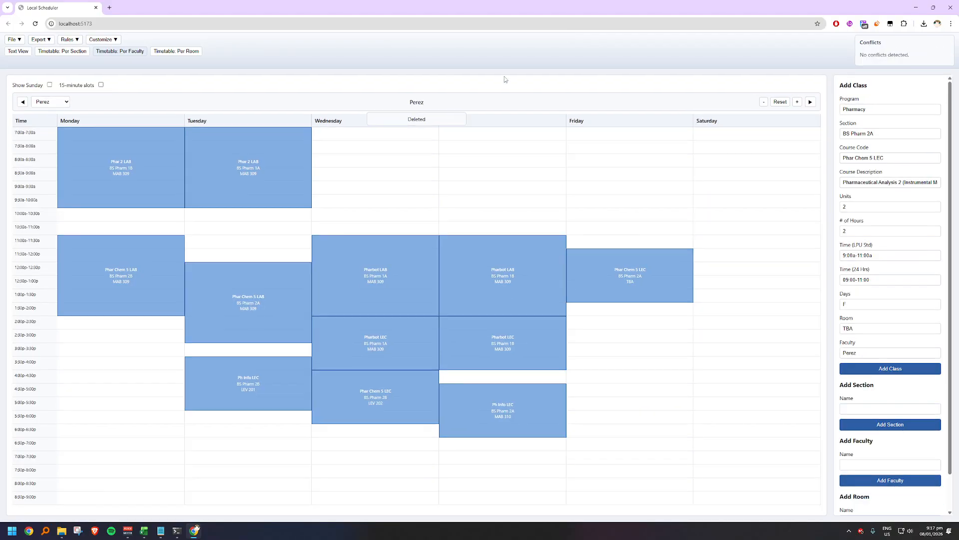
{"action": "left_click_drag", "start_coordinate": [632, 263], "coordinate": [643, 213]}
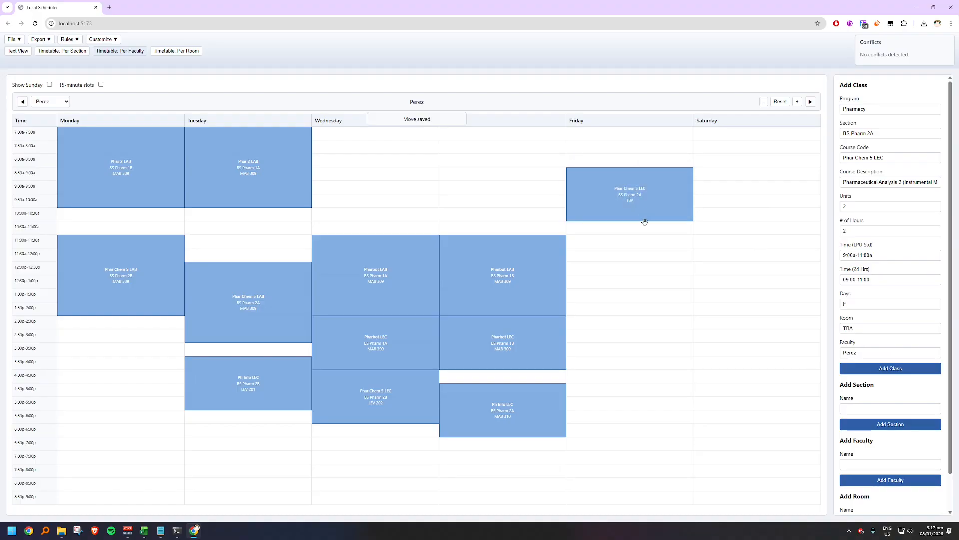
Step: Examine the room timetables, including MAB 309, MAB 310, LEV 212, MAL B and LEV 201, for a room free on Friday morning
{"action": "left_click", "coordinate": [811, 102]}
{"action": "left_click", "coordinate": [810, 102]}
{"action": "left_click", "coordinate": [811, 102]}
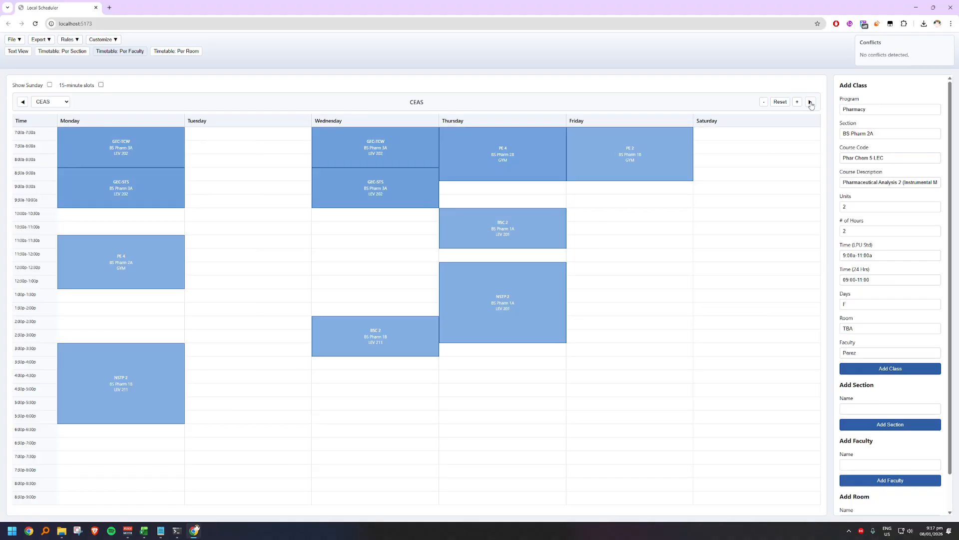
{"action": "left_click", "coordinate": [180, 53]}
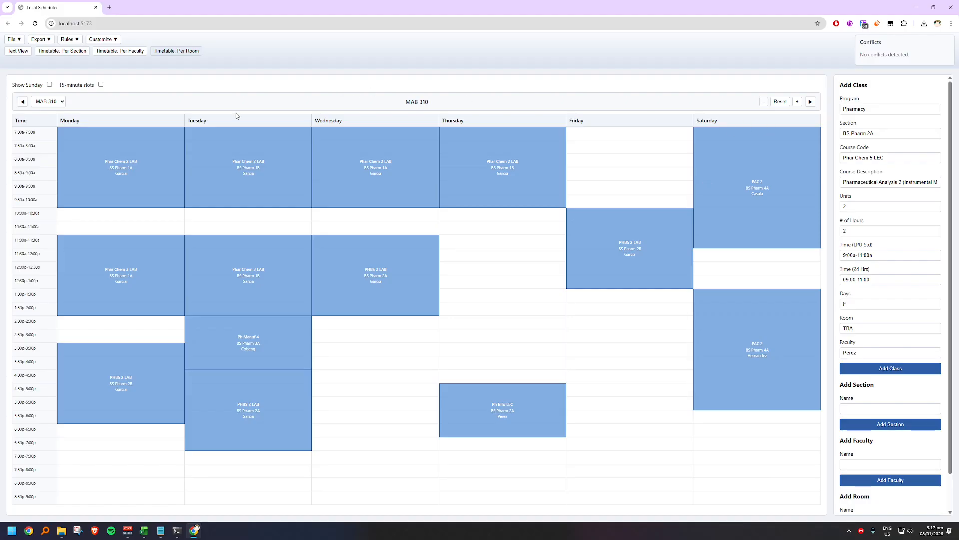
{"action": "left_click", "coordinate": [23, 103]}
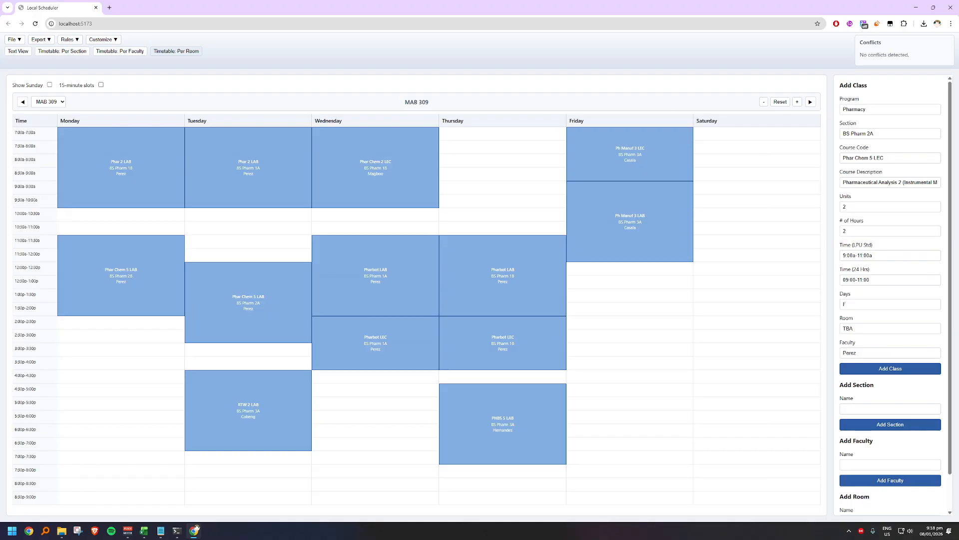
{"action": "left_click", "coordinate": [22, 102]}
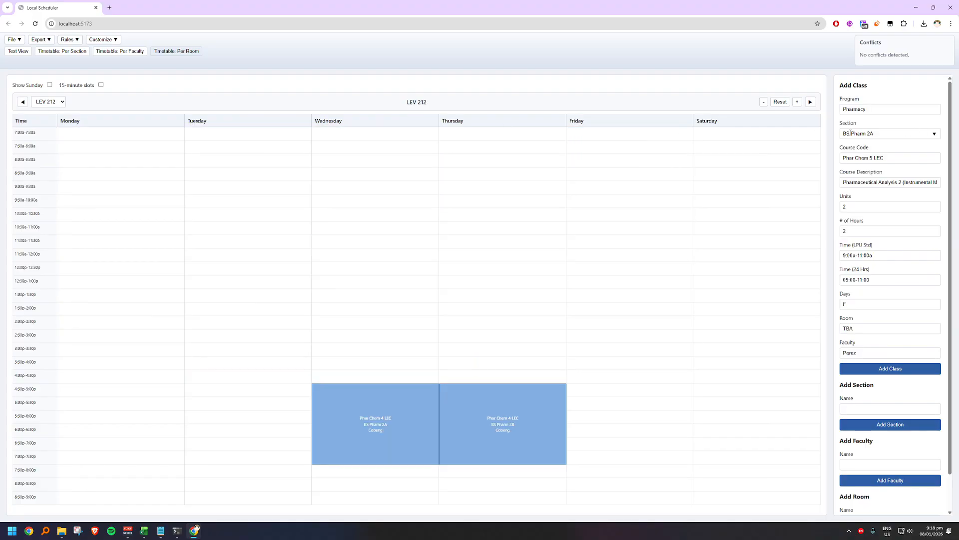
{"action": "left_click", "coordinate": [811, 102]}
{"action": "left_click", "coordinate": [812, 102]}
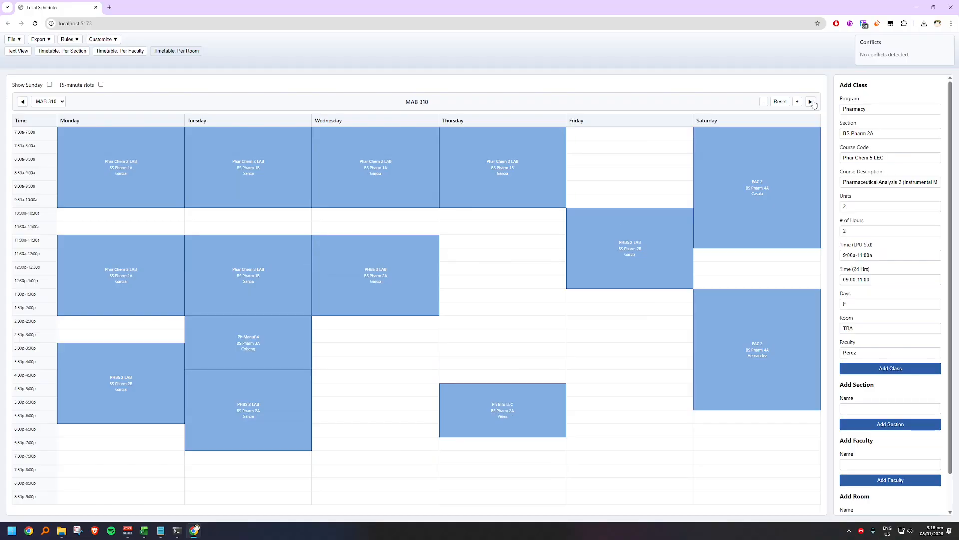
{"action": "left_click", "coordinate": [812, 102]}
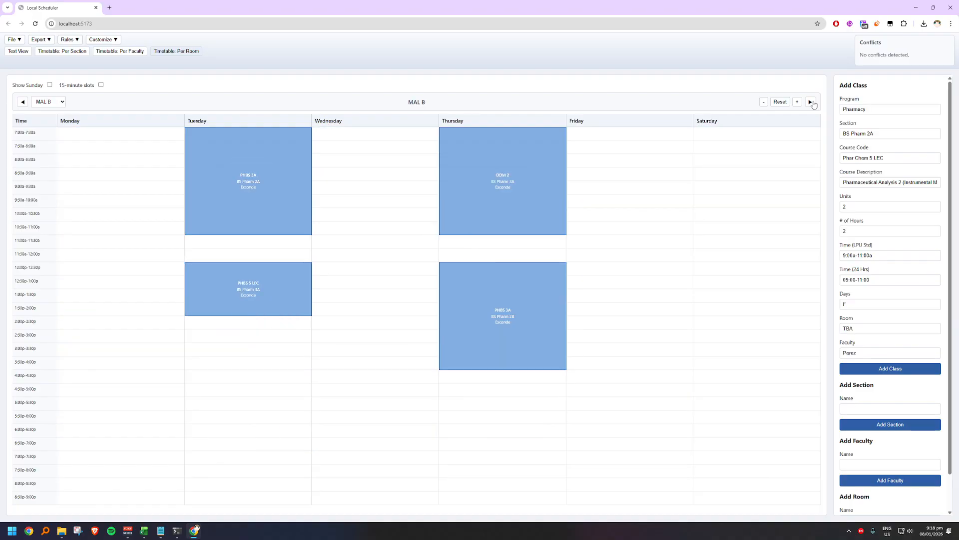
{"action": "left_click", "coordinate": [812, 102]}
{"action": "left_click", "coordinate": [812, 102]}
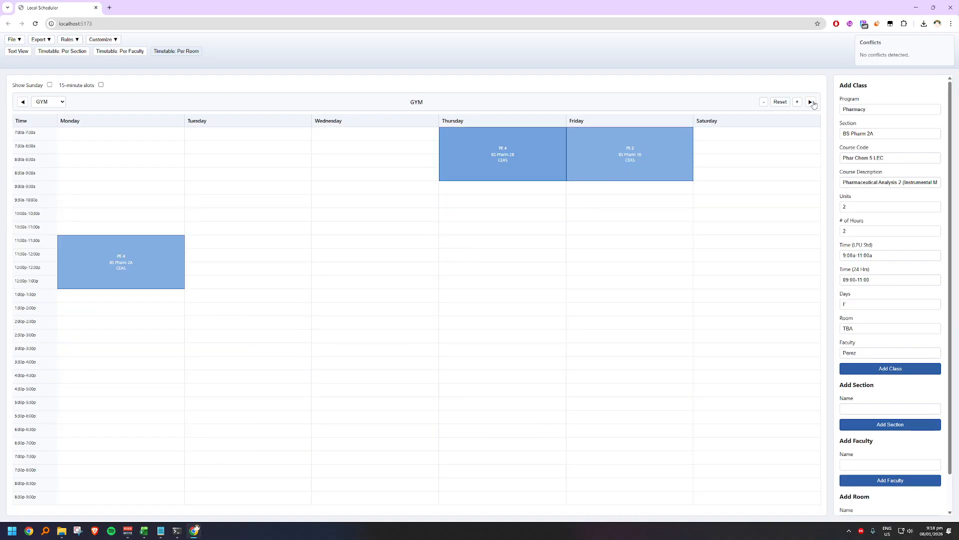
{"action": "left_click", "coordinate": [812, 103]}
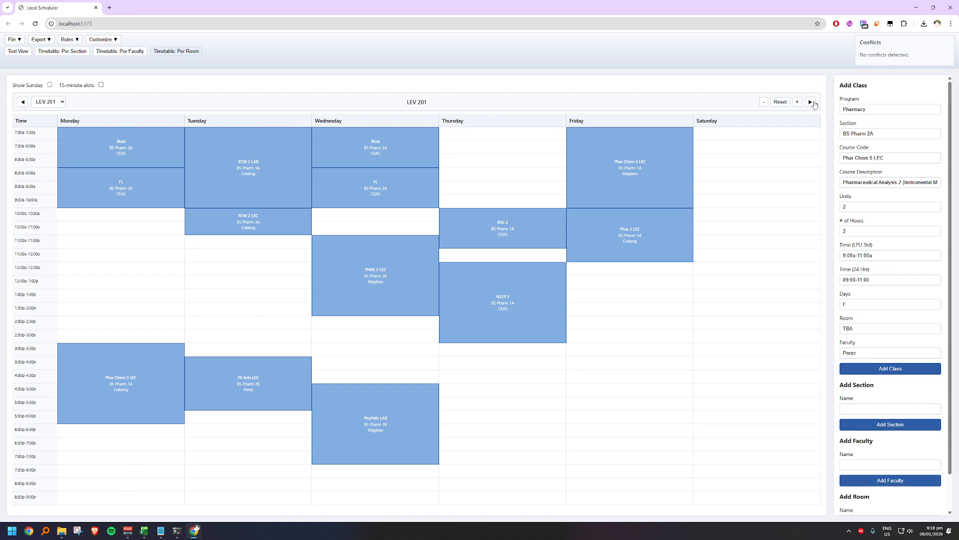
Step: Review the section timetable and return to the timetable of the faculty member teaching the BS Pharm 2A Phar Chem 5 LEC
{"action": "left_click", "coordinate": [119, 53]}
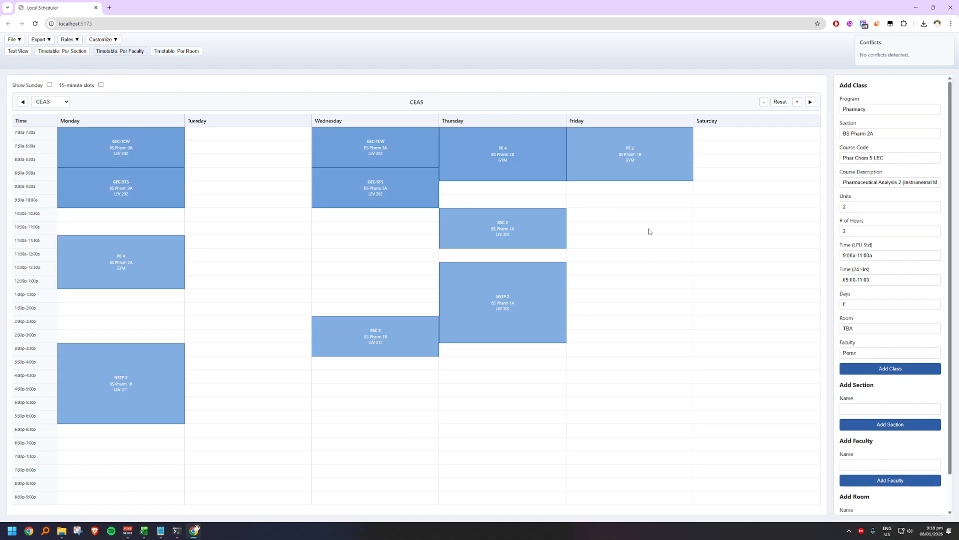
{"action": "left_click", "coordinate": [74, 53]}
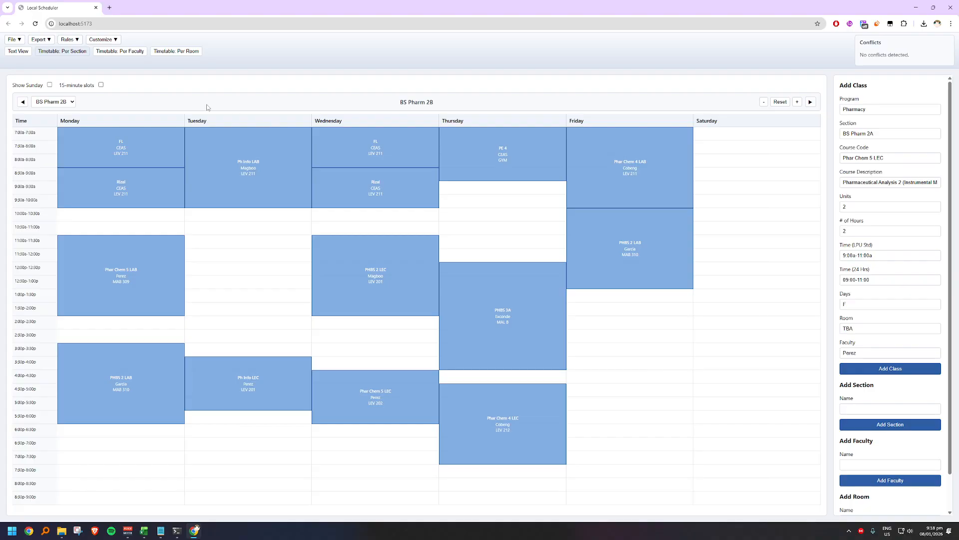
{"action": "left_click", "coordinate": [135, 52]}
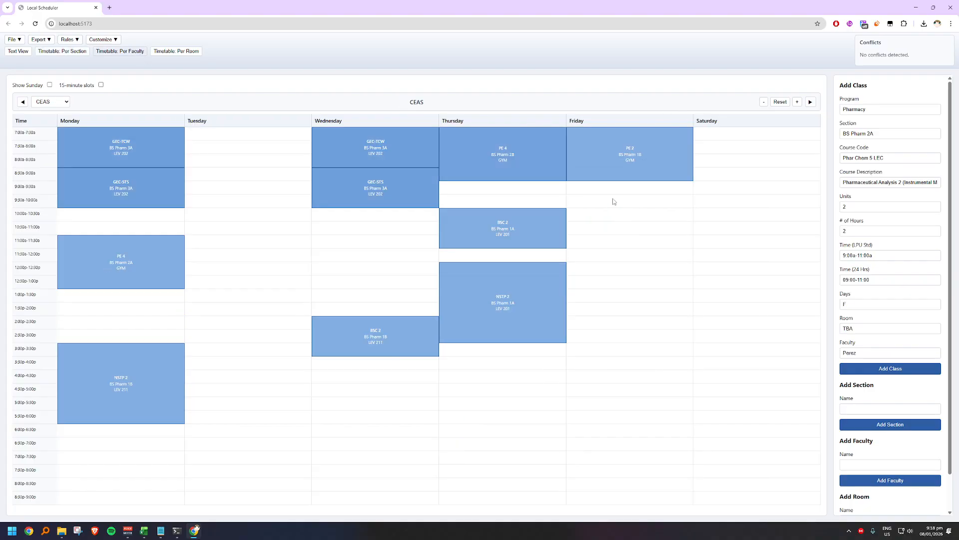
{"action": "left_click", "coordinate": [811, 103]}
{"action": "left_click", "coordinate": [23, 102]}
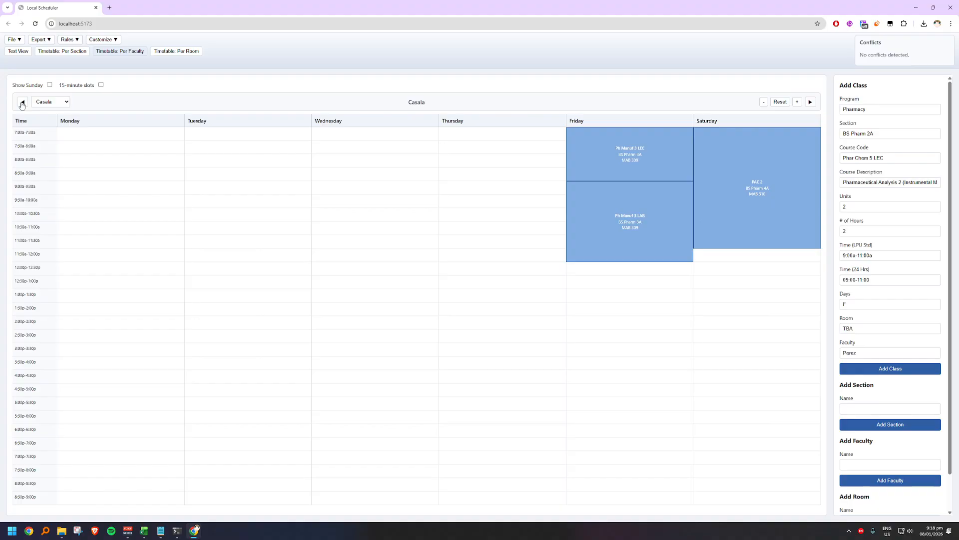
{"action": "left_click", "coordinate": [23, 102]}
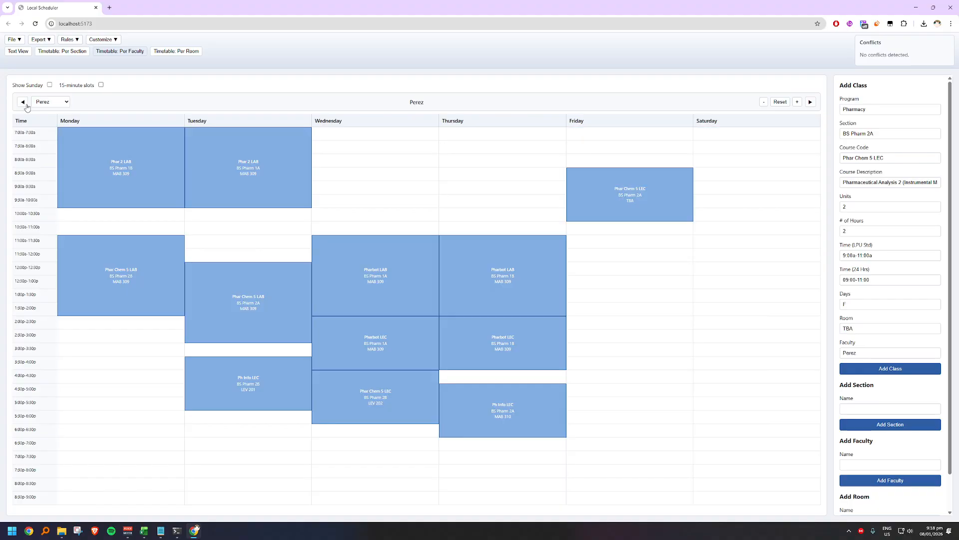
Step: Set the room of the Friday BS Pharm 2A Phar Chem 5 LEC to LEV 201 and save the class
{"action": "right_click", "coordinate": [667, 193]}
{"action": "left_click", "coordinate": [682, 200]}
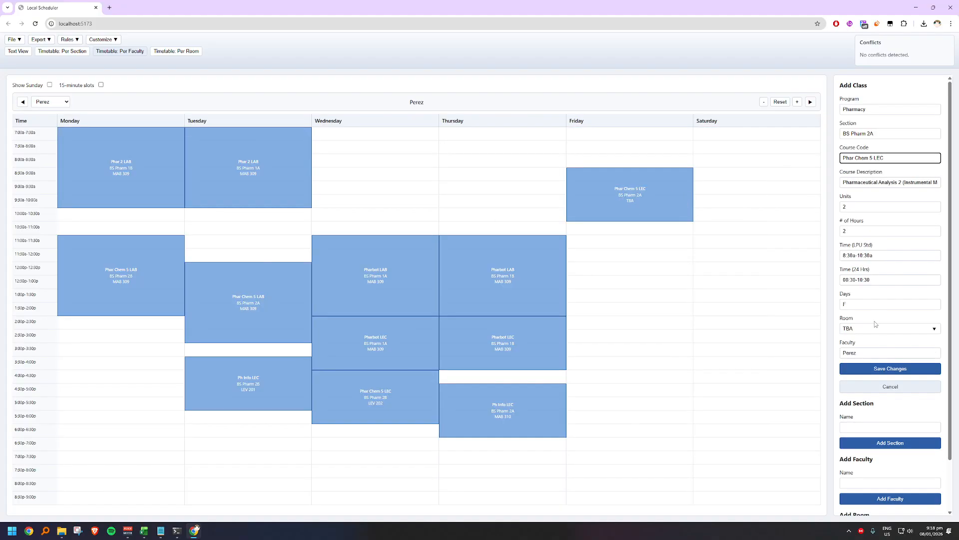
{"action": "left_click", "coordinate": [859, 331]}
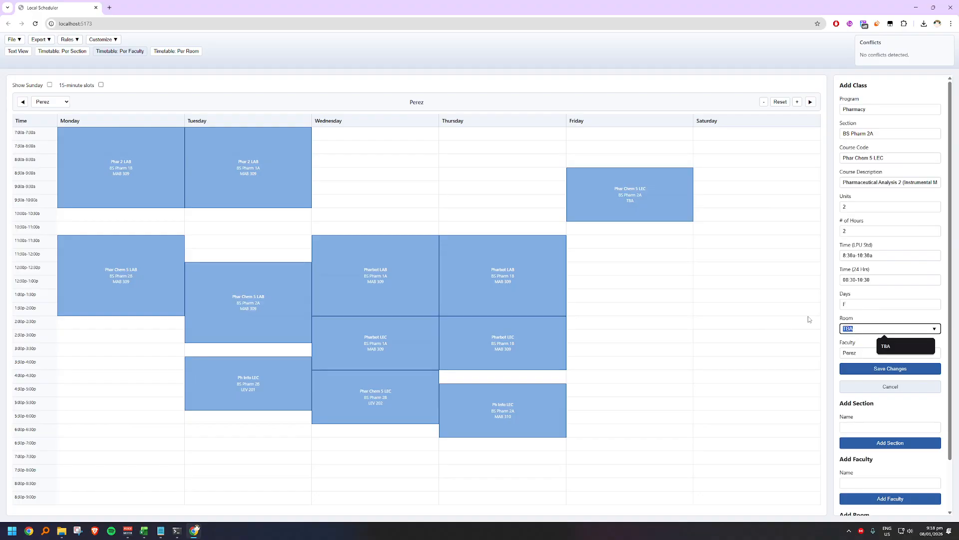
{"action": "type", "text": "LEV 201"}
{"action": "left_click", "coordinate": [922, 370]}
{"action": "left_click", "coordinate": [895, 372]}
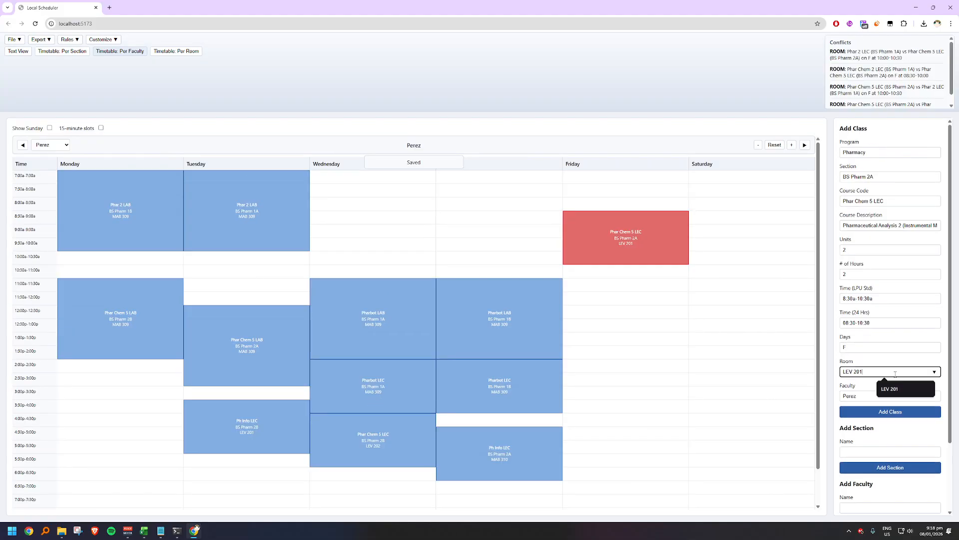
Step: Change the Friday BS Pharm 2A Phar Chem 5 LEC room to LEV 202, save the class and display the LEV 202 room timetable
{"action": "left_click", "coordinate": [654, 244]}
{"action": "left_click", "coordinate": [869, 376]}
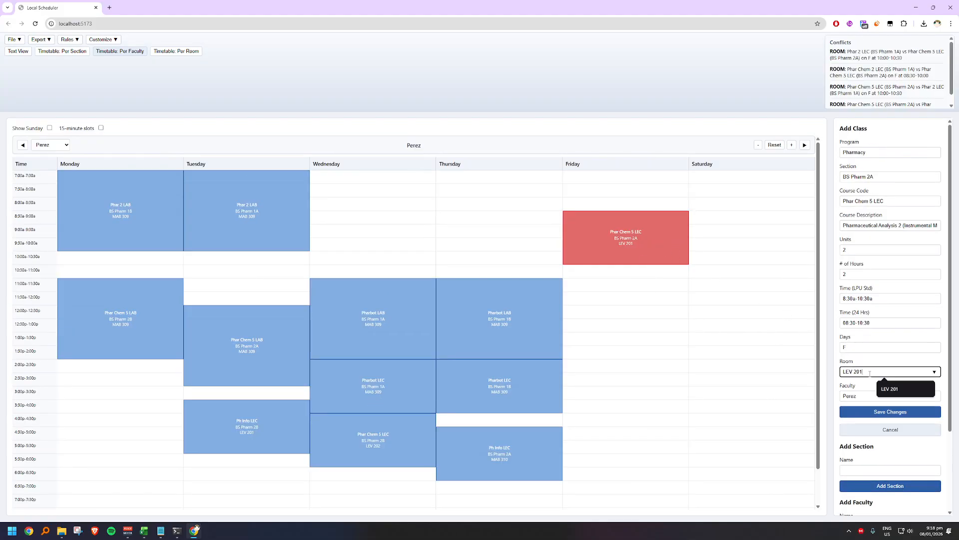
{"action": "key", "text": "BackSpace"}
{"action": "left_click", "coordinate": [890, 402]}
{"action": "left_click", "coordinate": [877, 411]}
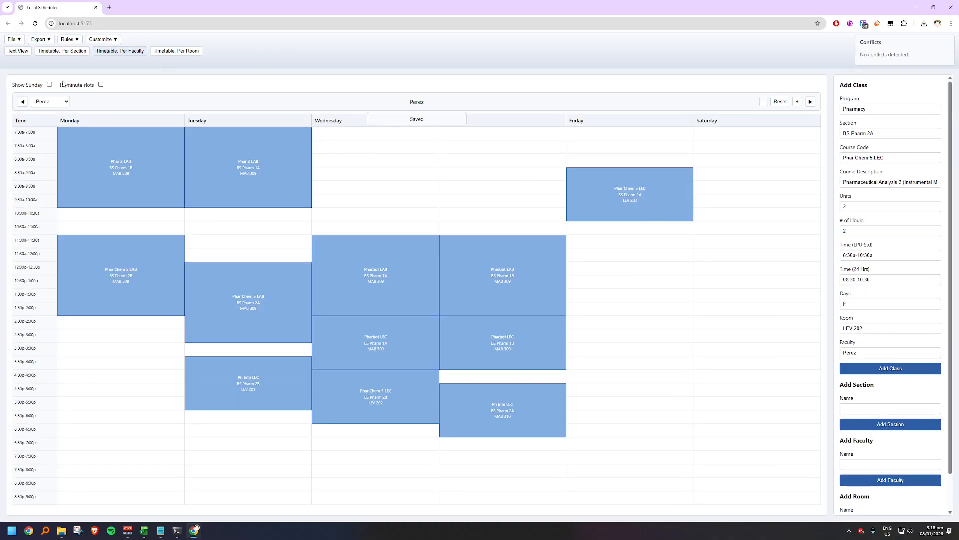
{"action": "left_click", "coordinate": [165, 51]}
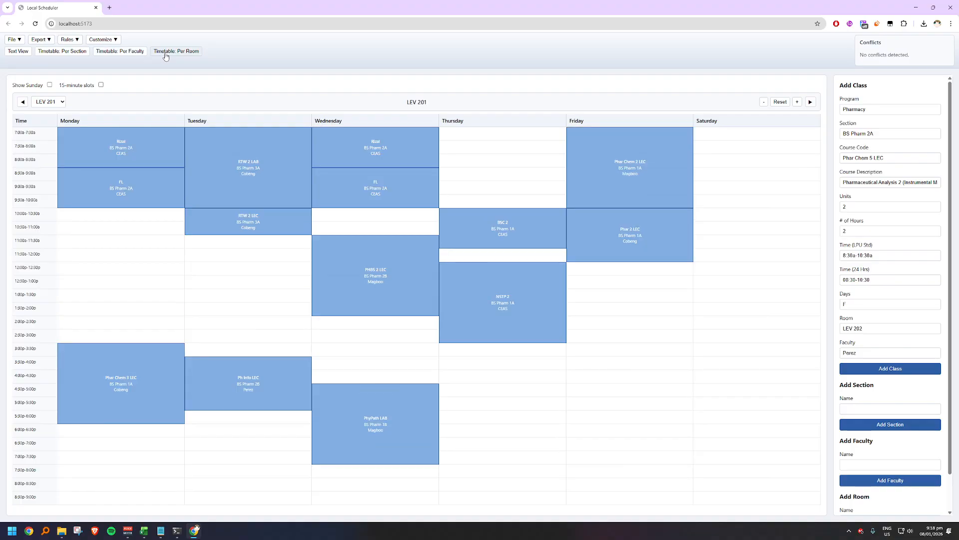
{"action": "left_click", "coordinate": [810, 103]}
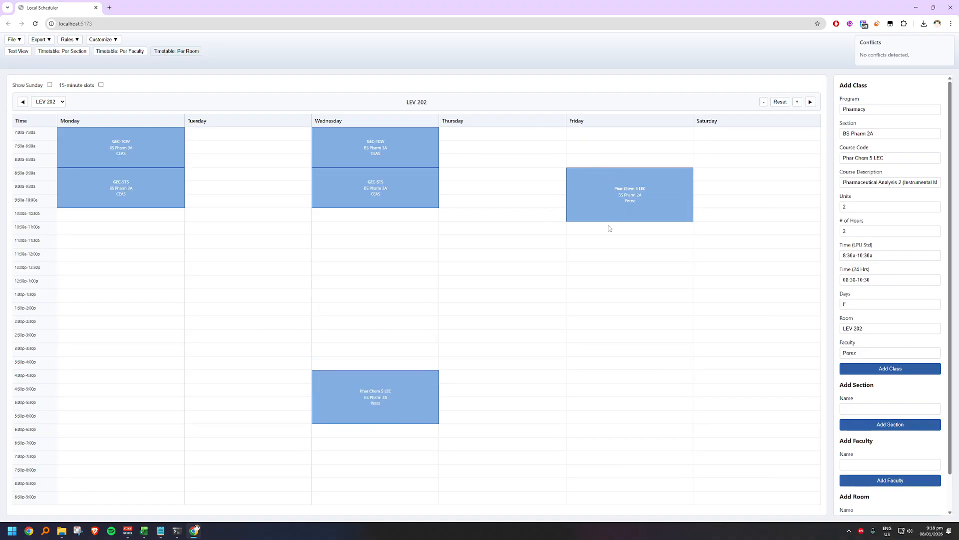
Step: Go to sheets.google.com in a new tab and open the Leviste Rooms (5Lec) sheet of the 25-26 2nd Semester Room Plotting spreadsheet
{"action": "left_click", "coordinate": [110, 8]}
{"action": "type", "text": "sheets.google.com"}
{"action": "key", "text": "Return"}
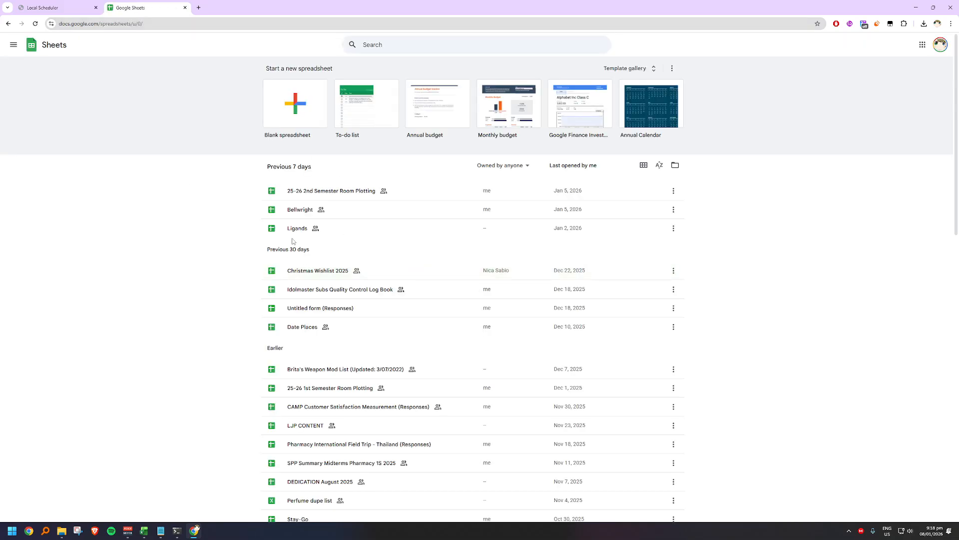
{"action": "left_click", "coordinate": [311, 197]}
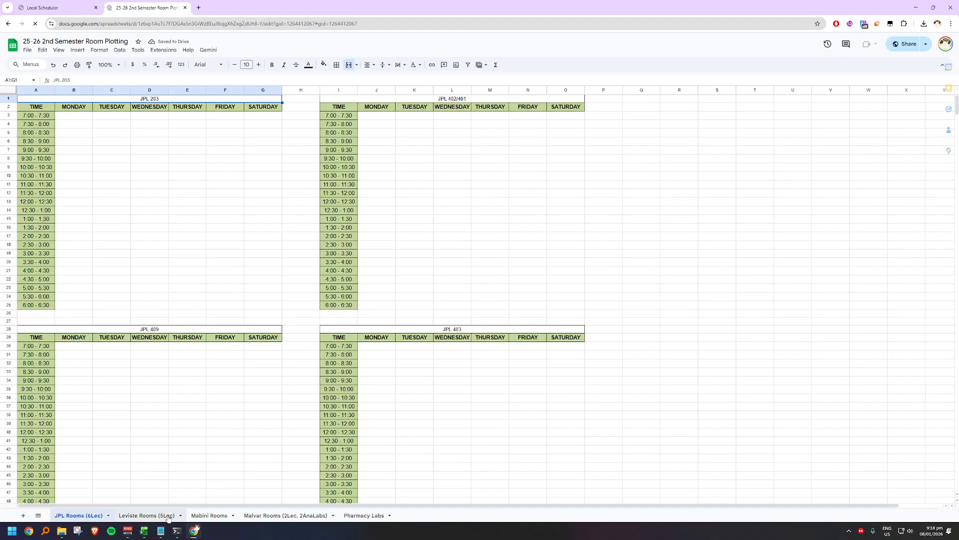
{"action": "left_click", "coordinate": [163, 516]}
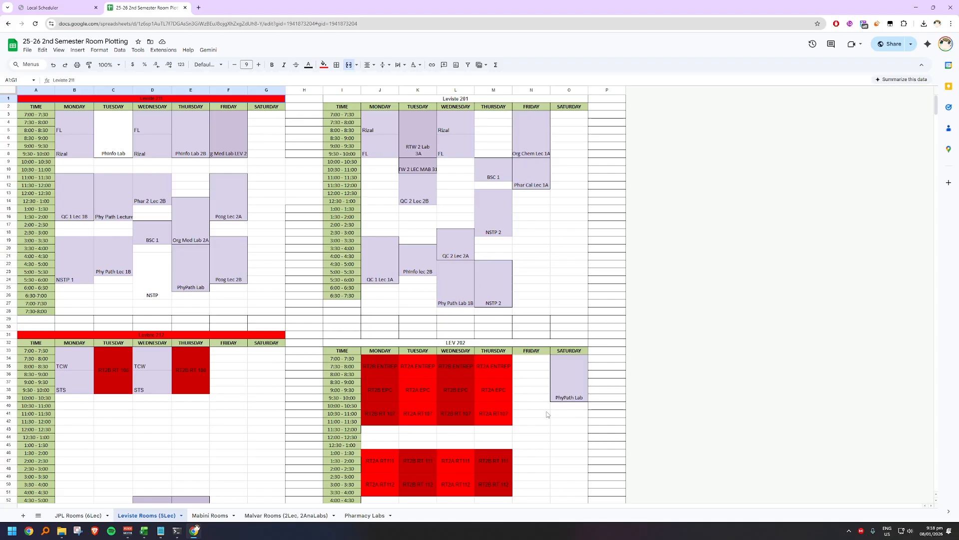
Step: Compare the Leviste 201 and LEV 202 grids in the room plotting sheet with the scheduler's LEV 202 timetable
{"action": "scroll", "coordinate": [505, 349], "scroll_direction": "down", "scroll_amount": 3}
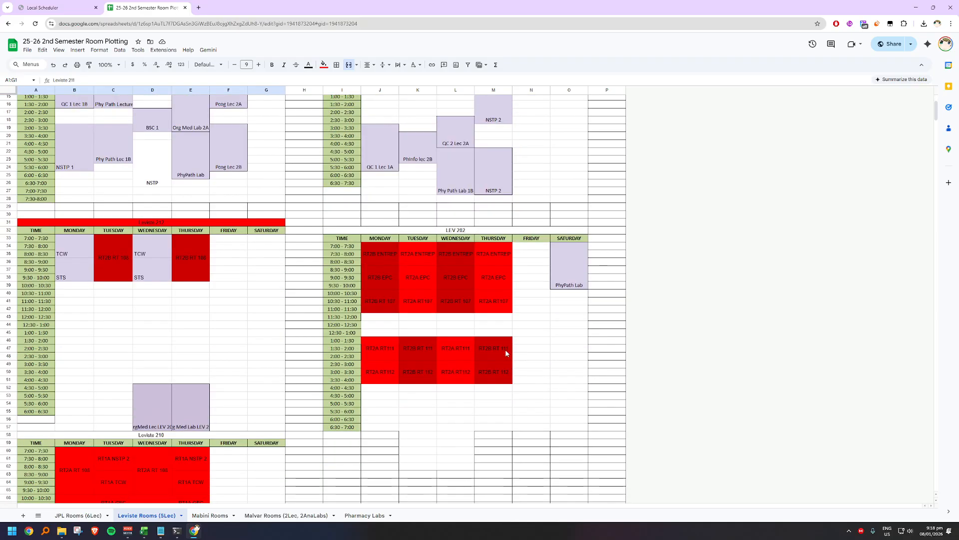
{"action": "left_click", "coordinate": [413, 193]}
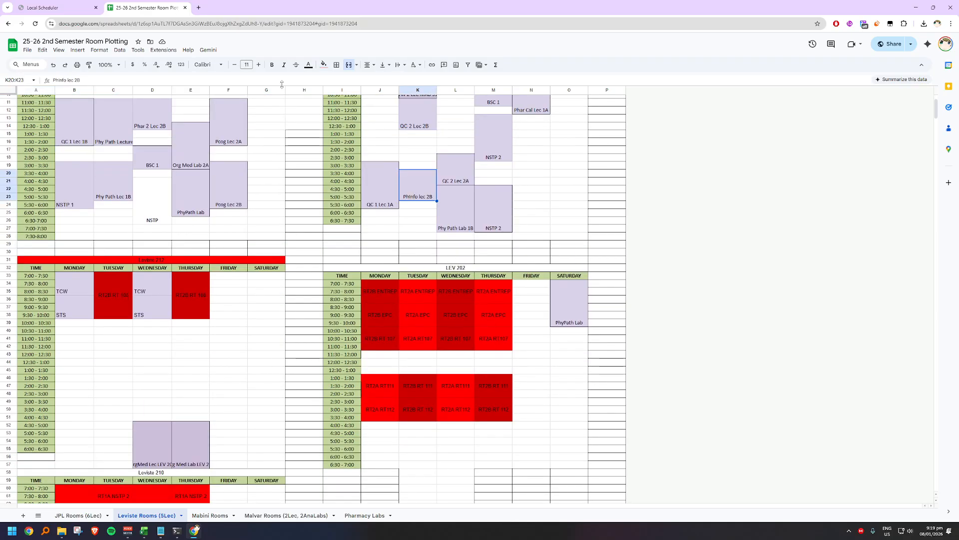
{"action": "left_click", "coordinate": [61, 8]}
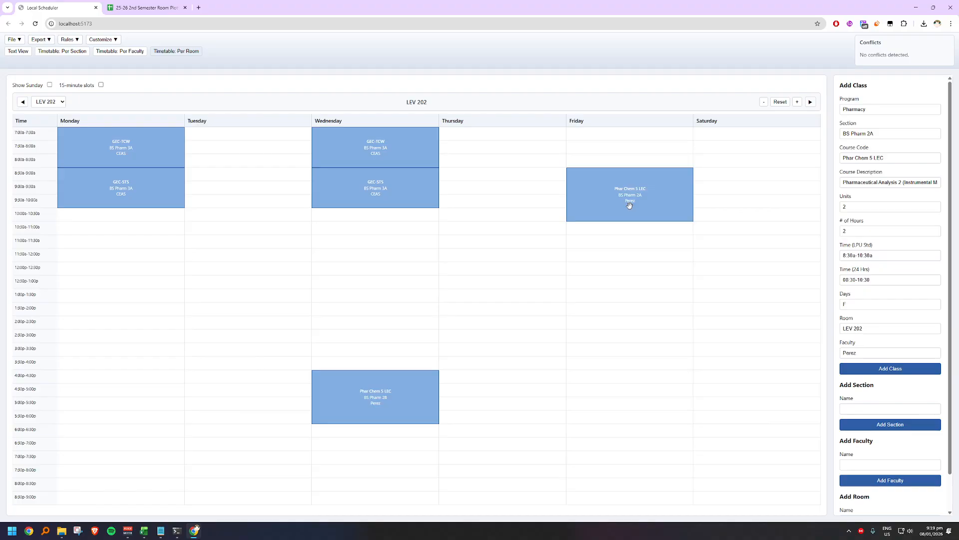
{"action": "left_click", "coordinate": [106, 3]}
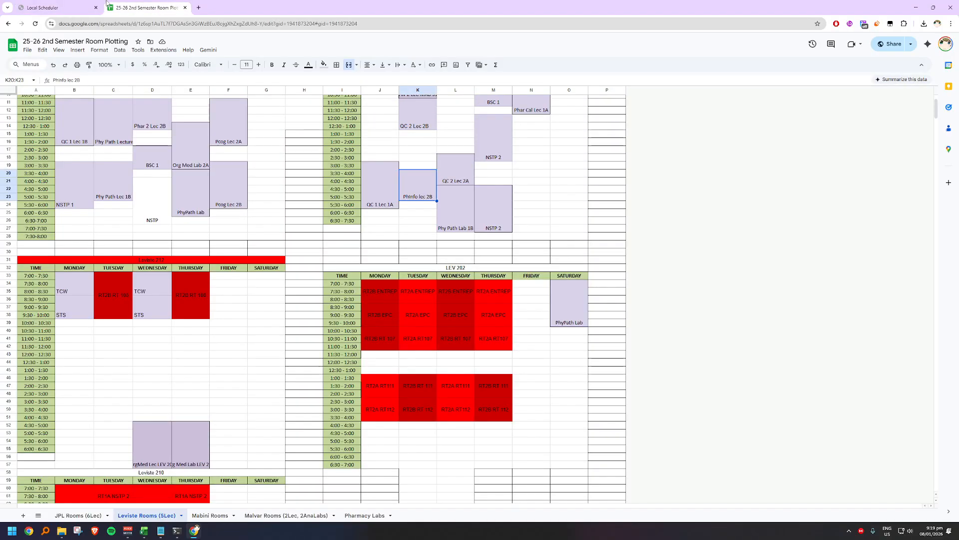
{"action": "scroll", "coordinate": [198, 164], "scroll_direction": "up", "scroll_amount": 3}
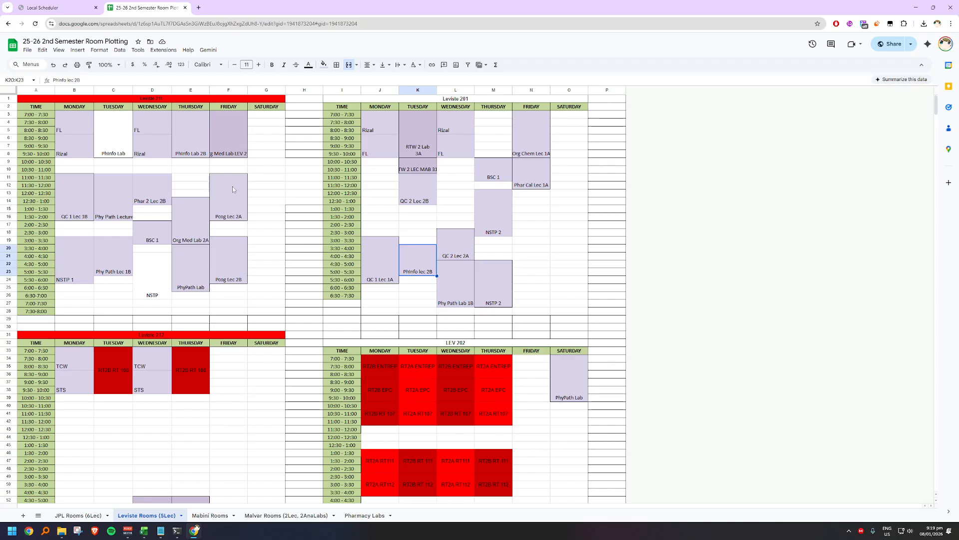
{"action": "left_click", "coordinate": [73, 4]}
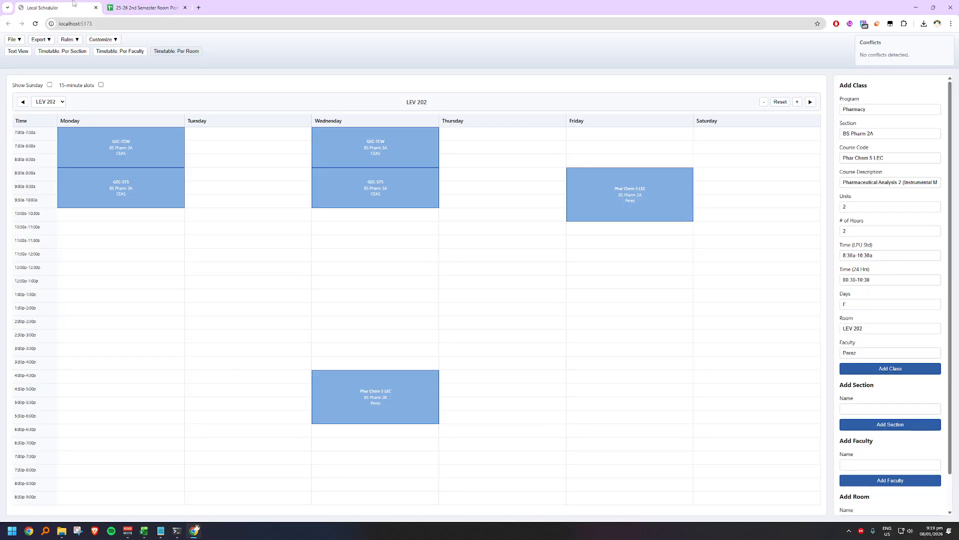
Step: Move the QC 2 Lec 2A block from Wednesday in the Leviste 201 grid to Friday 8:30–10:30 in the LEV 202 grid
{"action": "left_click", "coordinate": [145, 7]}
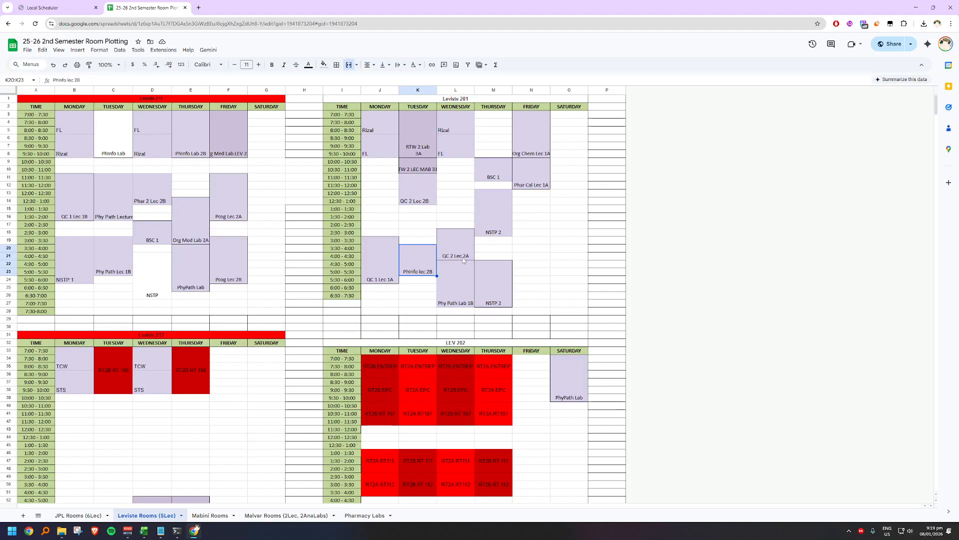
{"action": "left_click", "coordinate": [463, 254]}
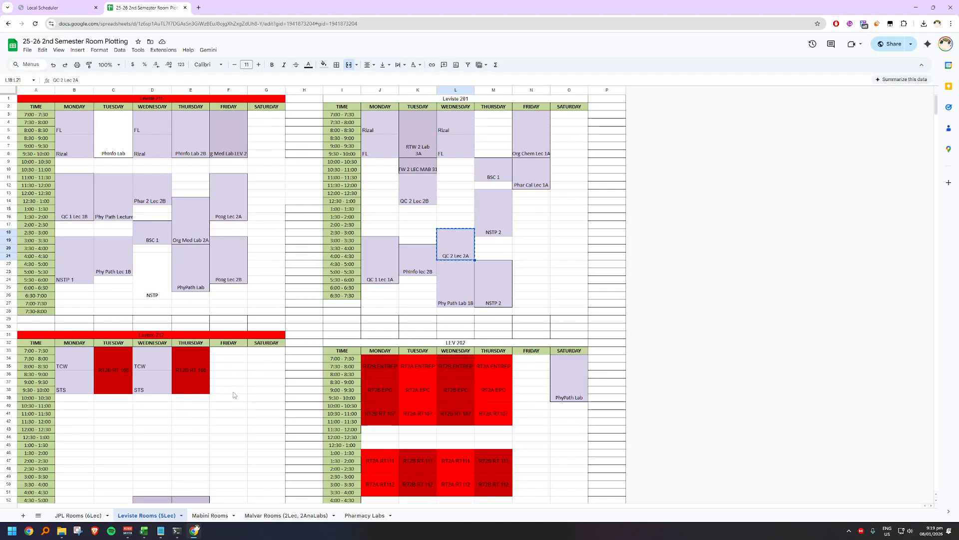
{"action": "left_click", "coordinate": [46, 10]}
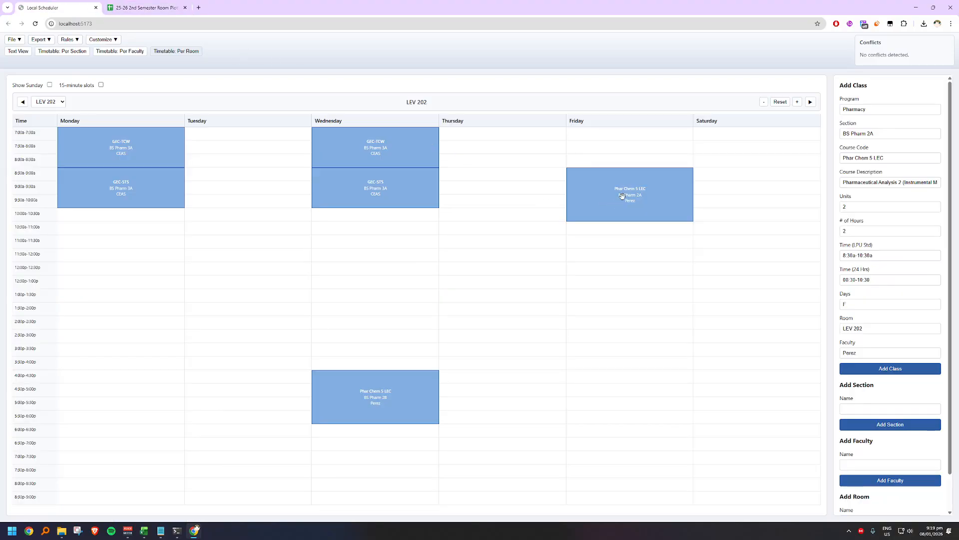
{"action": "left_click", "coordinate": [633, 207]}
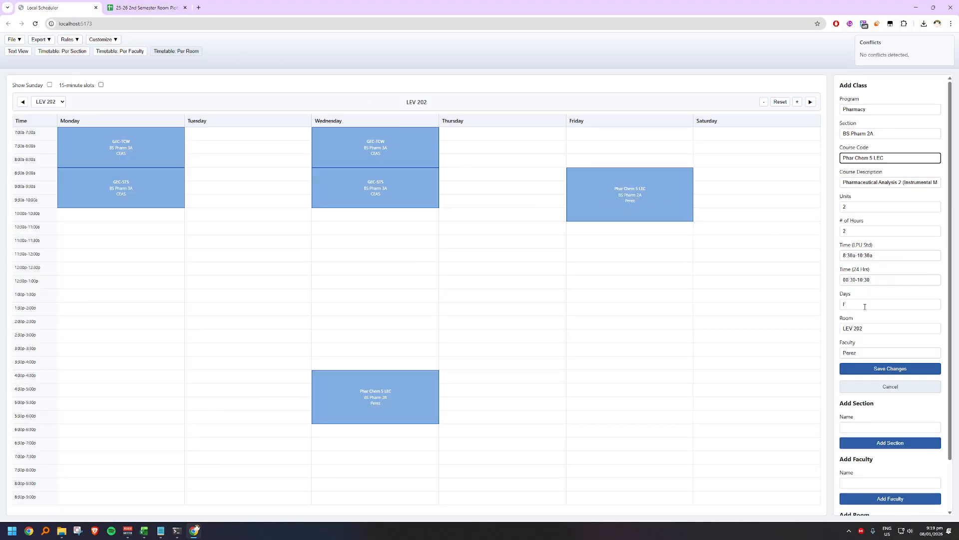
{"action": "left_click", "coordinate": [135, 5]}
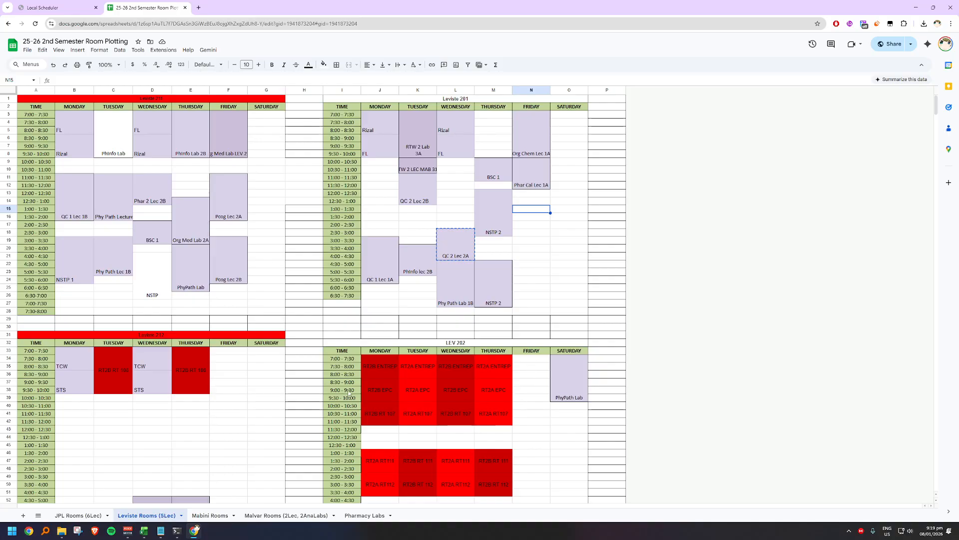
{"action": "left_click", "coordinate": [521, 382]}
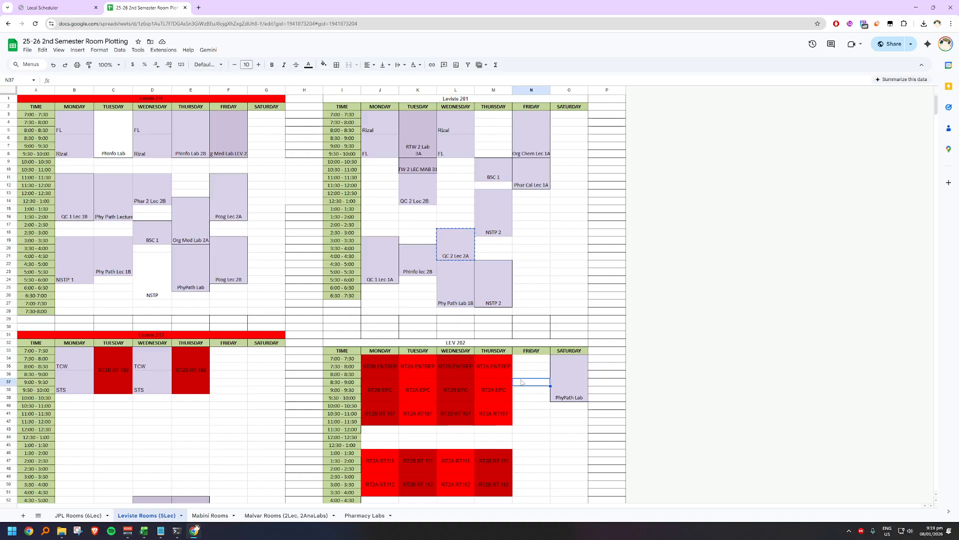
{"action": "type", "text": "QC 2 Lec 2A"}
{"action": "key", "text": "ctrl+z"}
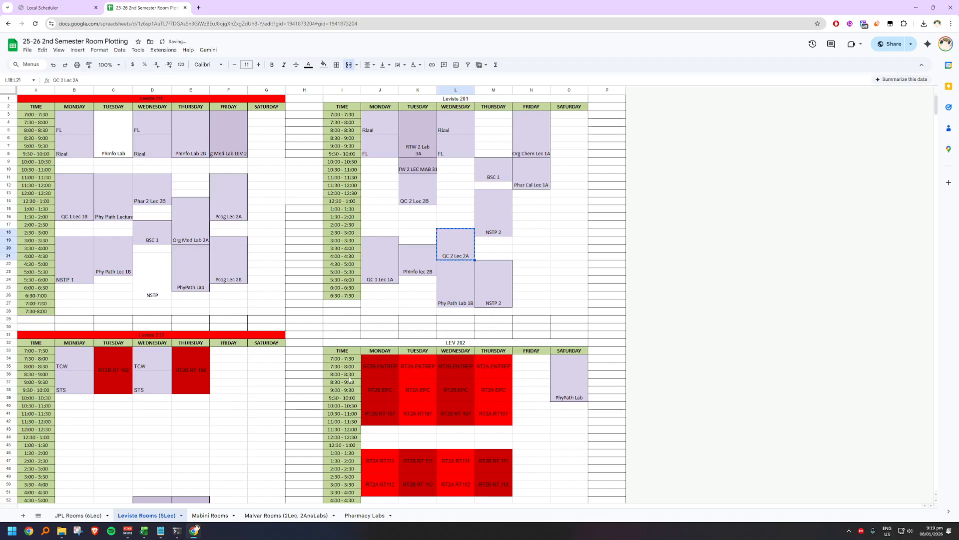
{"action": "left_click", "coordinate": [524, 385]}
{"action": "type", "text": "QC 2 Lec 2A"}
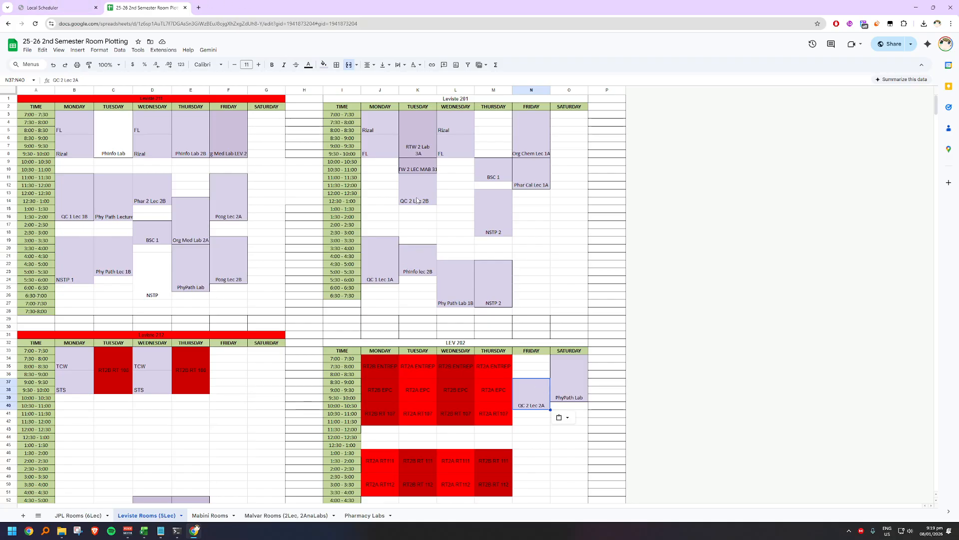
Step: Check the Wednesday BS Pharm 2B Phar Chem 5 LEC schedule in the scheduler's faculty timetable against the room plotting sheet
{"action": "key", "text": "ctrl+Tab"}
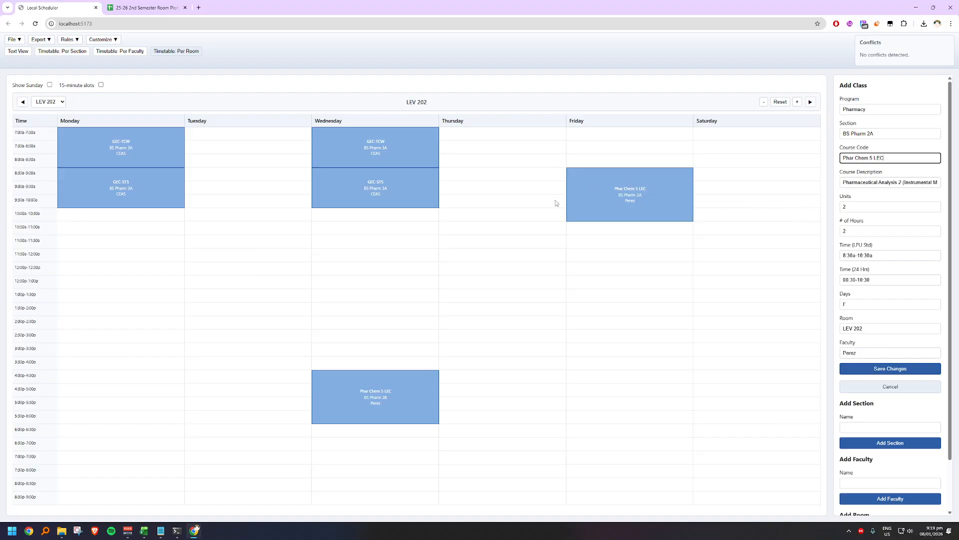
{"action": "left_click", "coordinate": [128, 55]}
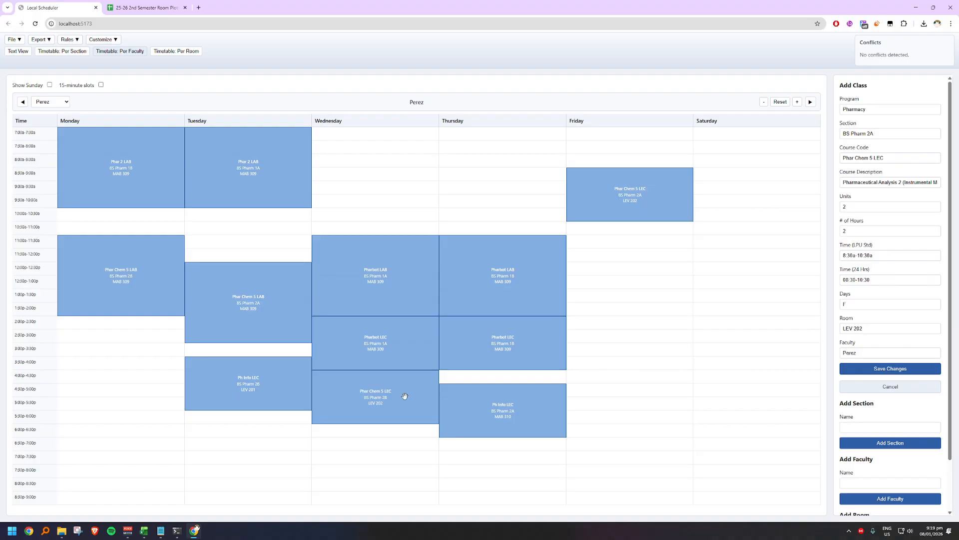
{"action": "left_click", "coordinate": [152, 11]}
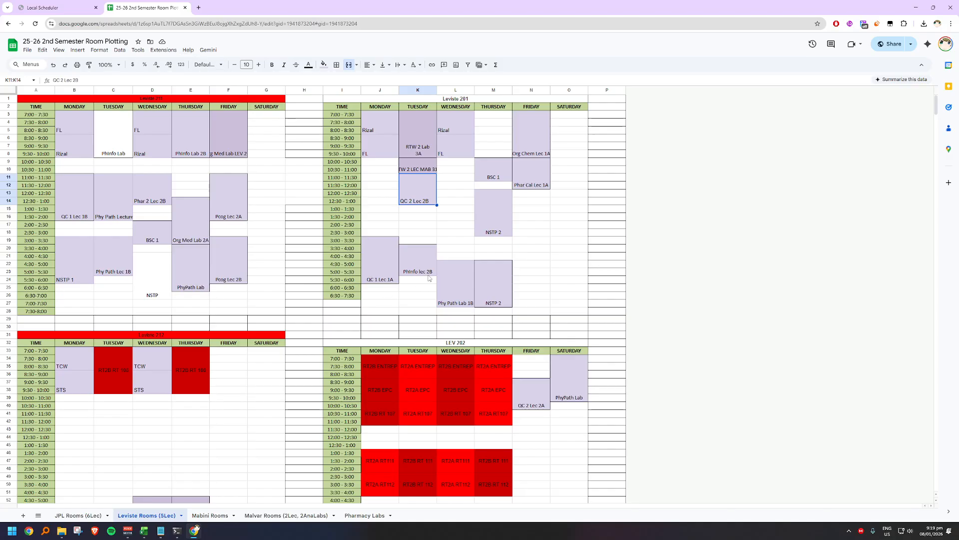
{"action": "scroll", "coordinate": [436, 238], "scroll_direction": "down", "scroll_amount": 3}
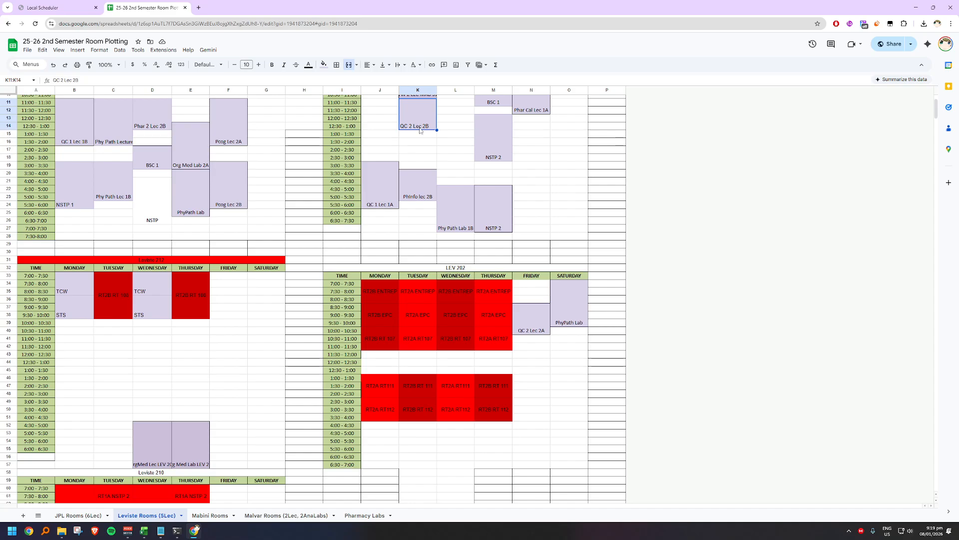
{"action": "left_click", "coordinate": [75, 4]}
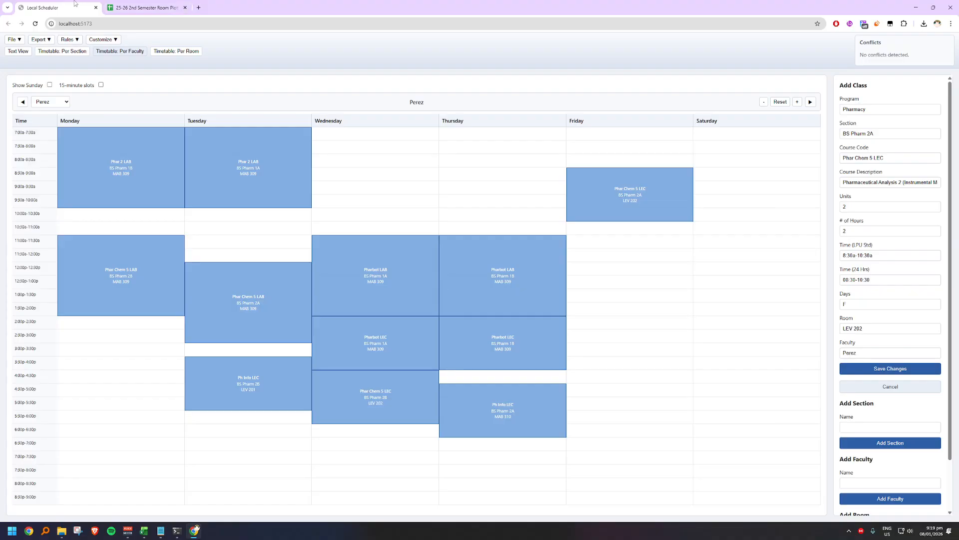
{"action": "right_click", "coordinate": [401, 420]}
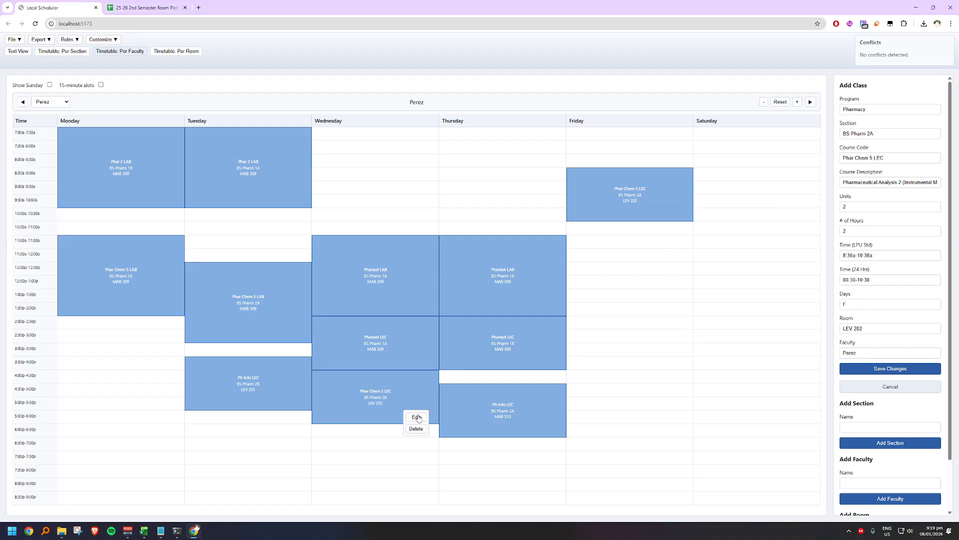
{"action": "left_click", "coordinate": [416, 415]}
{"action": "key", "text": "ctrl+Tab"}
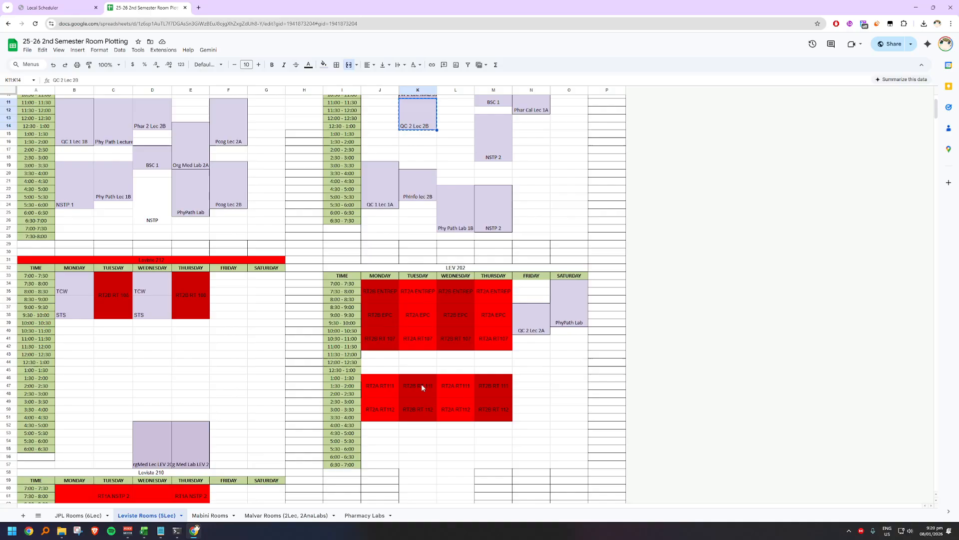
Step: Move the QC 2 Lec 2B block from Tuesday in the Leviste 201 grid to Wednesday 4:00–6:00 in the LEV 202 grid
{"action": "left_click", "coordinate": [421, 407]}
{"action": "left_click", "coordinate": [452, 419]}
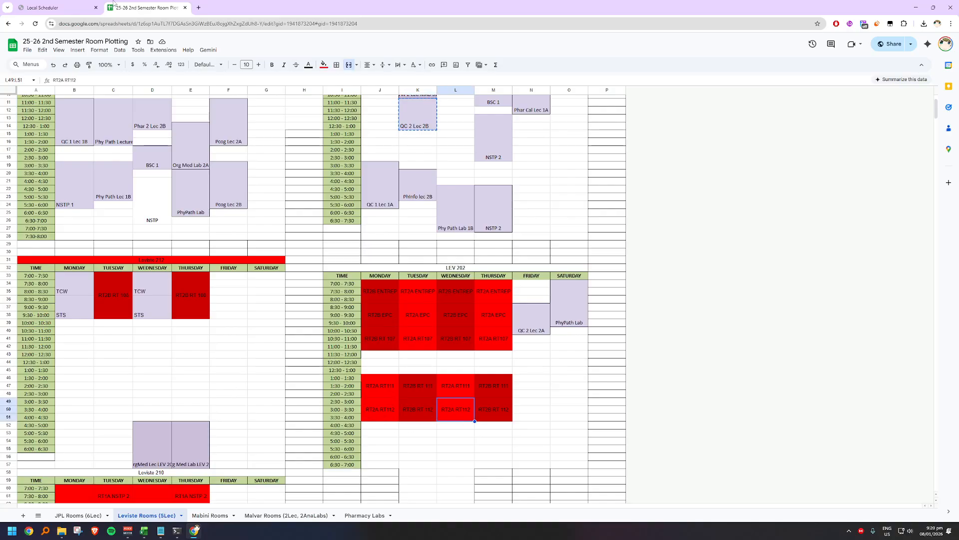
{"action": "key", "text": "ctrl+Tab"}
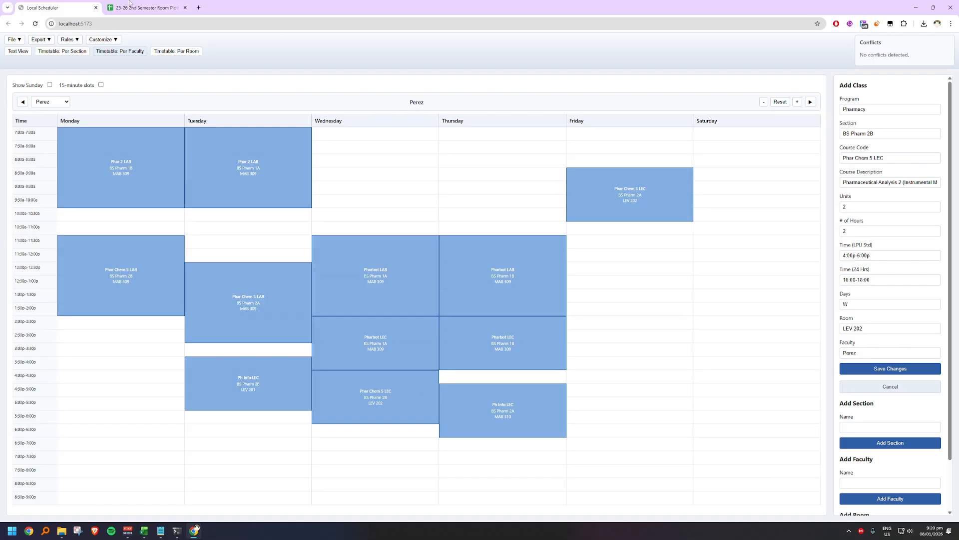
{"action": "left_click", "coordinate": [170, 4]}
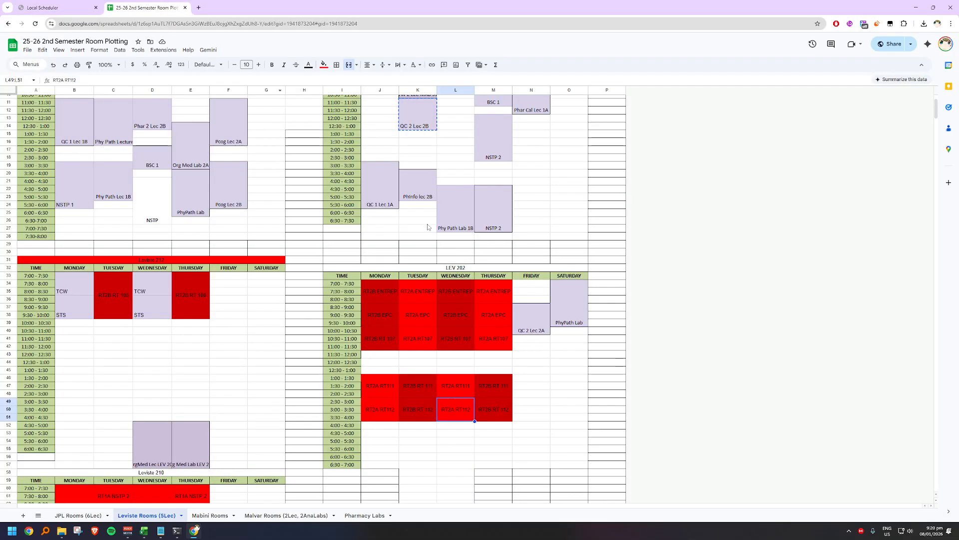
{"action": "key", "text": "ctrl+c"}
{"action": "left_click", "coordinate": [435, 126]}
{"action": "key", "text": "ctrl+c"}
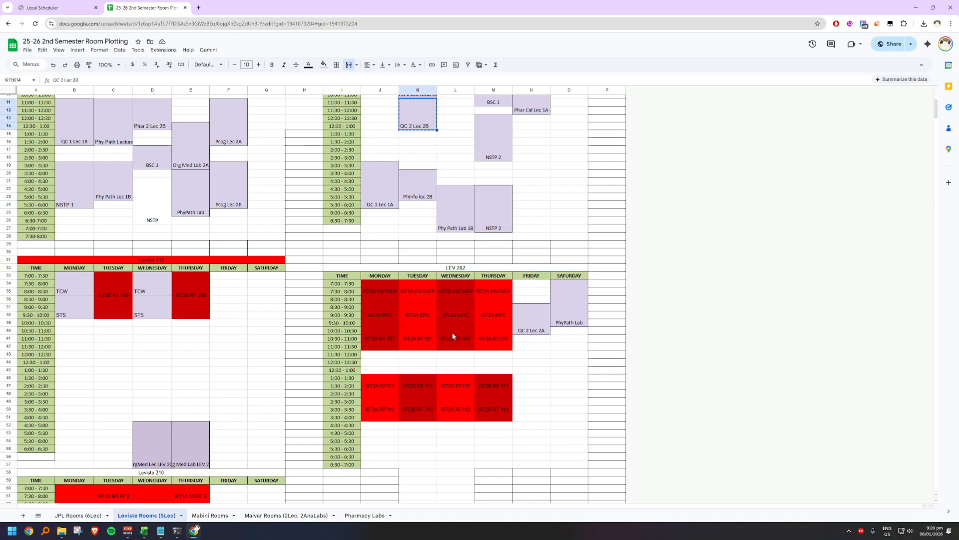
{"action": "left_click", "coordinate": [451, 429]}
{"action": "key", "text": "ctrl+v"}
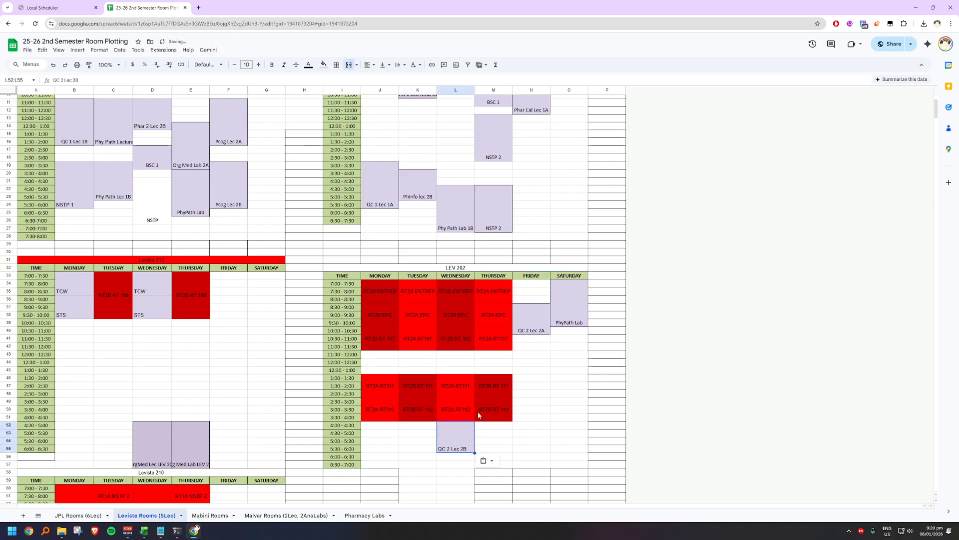
Step: Close the room plotting spreadsheet and display the timetable of the faculty member listed just above the current one in the scheduler
{"action": "left_click", "coordinate": [70, 8]}
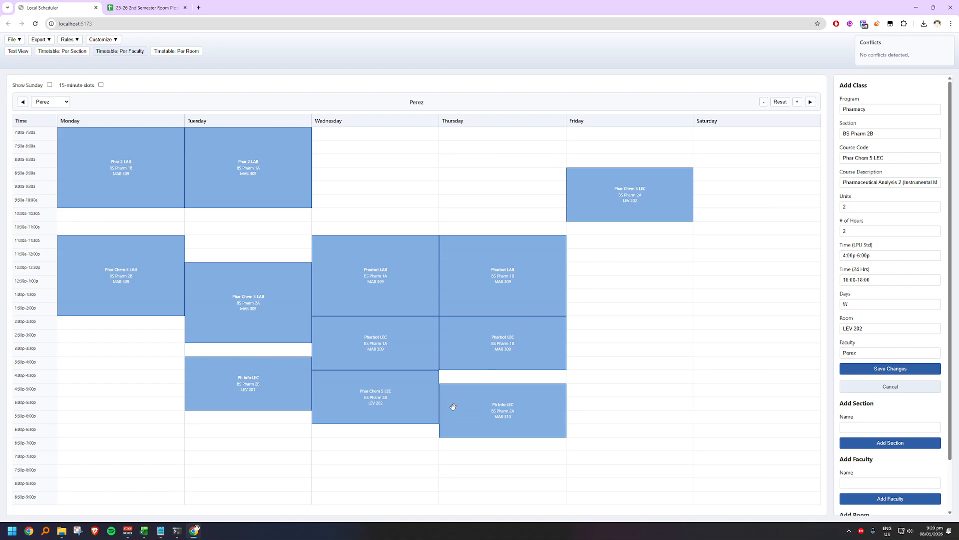
{"action": "left_click", "coordinate": [145, 6]}
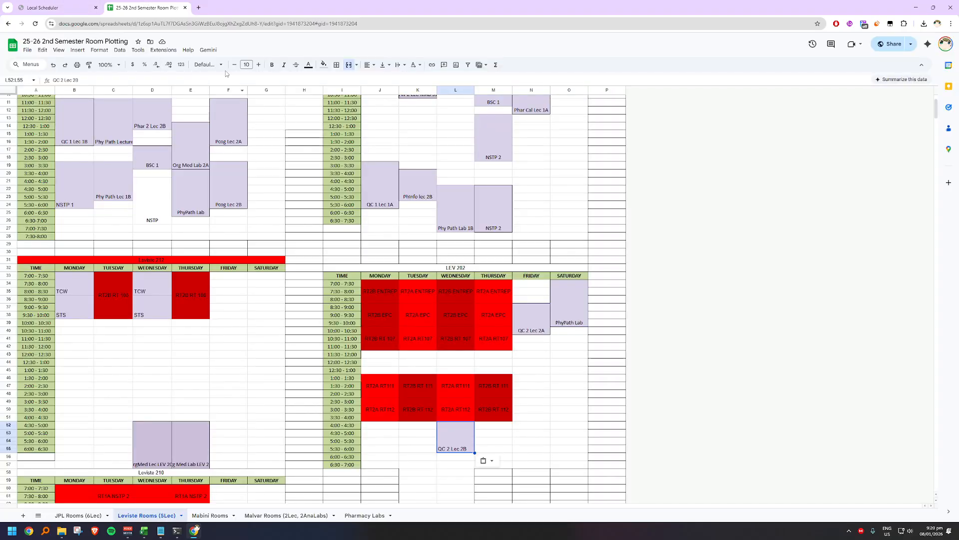
{"action": "left_click", "coordinate": [185, 8]}
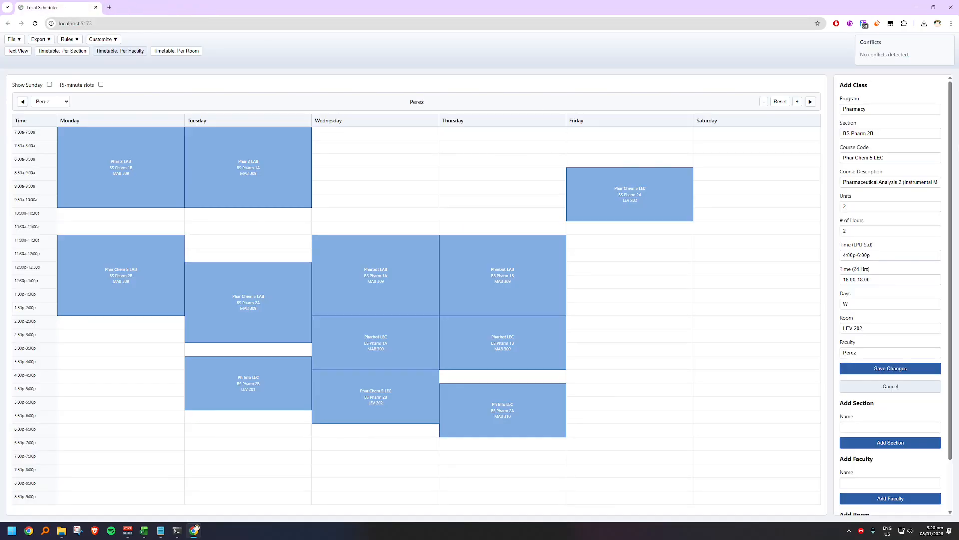
{"action": "left_click", "coordinate": [35, 105]}
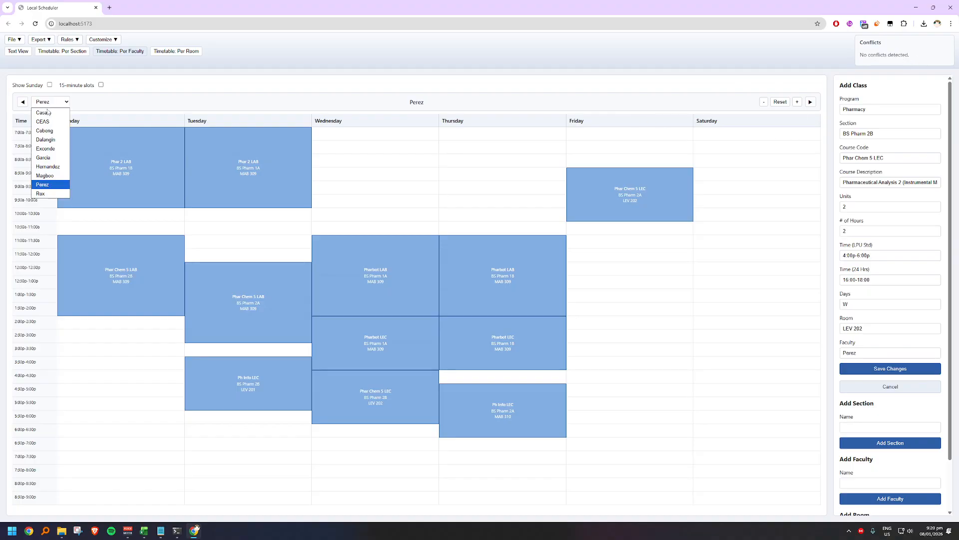
{"action": "left_click", "coordinate": [60, 176]}
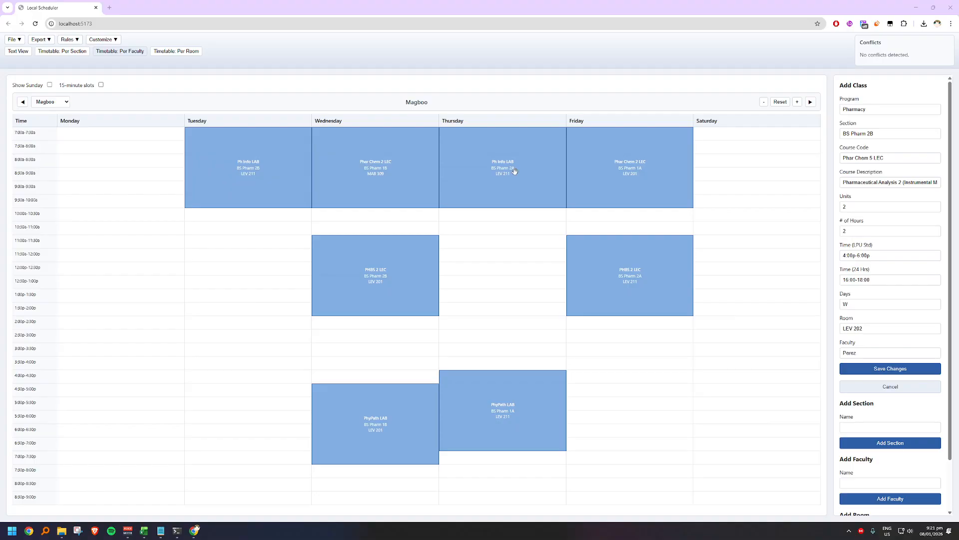
Step: Look through the scheduler's section, faculty and room timetables, ending on the BS Pharm 2B section timetable
{"action": "left_click", "coordinate": [71, 52]}
{"action": "left_click", "coordinate": [119, 52]}
{"action": "left_click", "coordinate": [189, 52]}
{"action": "left_click", "coordinate": [134, 52]}
{"action": "left_click", "coordinate": [72, 52]}
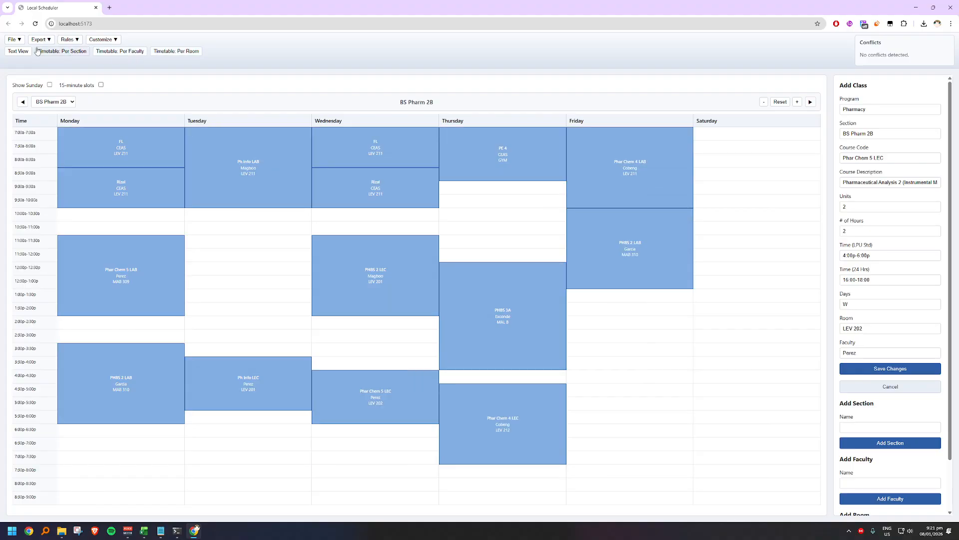
Step: Export the scheduler's text view as CSV, open text-view (1).csv in Excel and review its rows
{"action": "left_click", "coordinate": [20, 51]}
{"action": "left_click", "coordinate": [40, 40]}
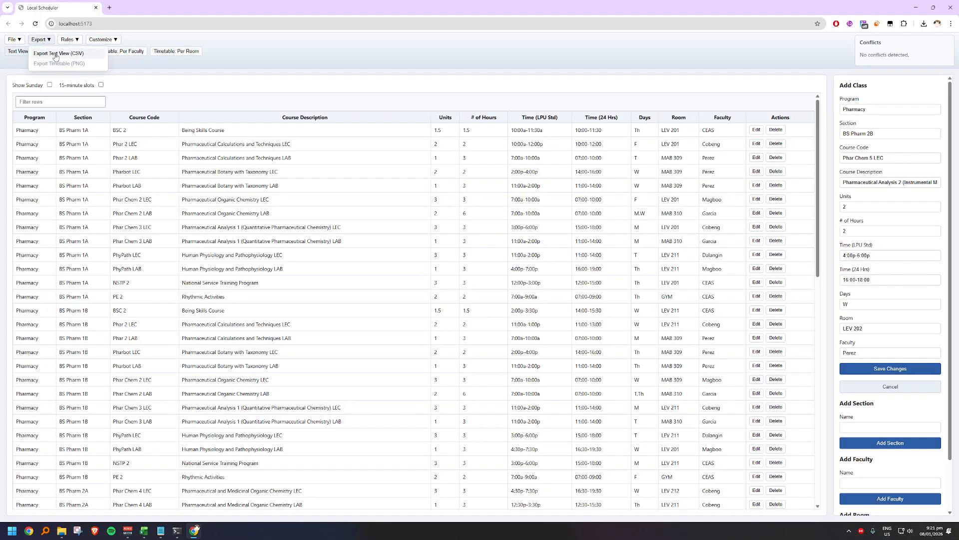
{"action": "left_click", "coordinate": [55, 54]}
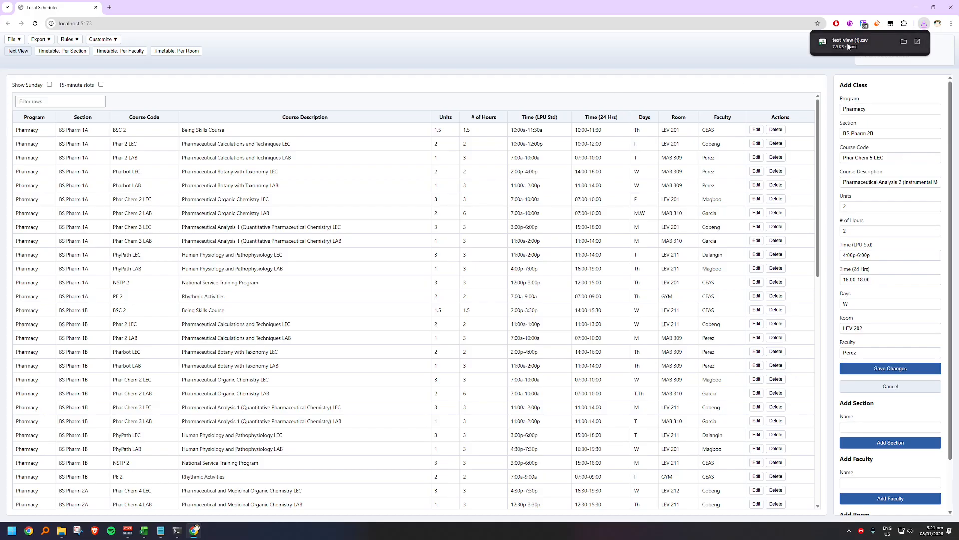
{"action": "left_click", "coordinate": [848, 44]}
{"action": "left_click", "coordinate": [577, 208]}
{"action": "scroll", "coordinate": [580, 234], "scroll_direction": "down", "scroll_amount": 3}
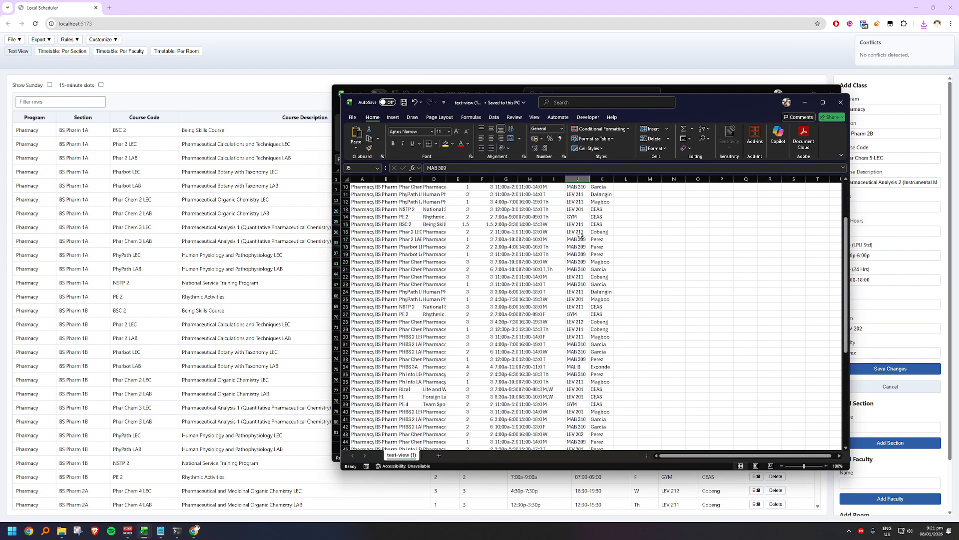
{"action": "scroll", "coordinate": [581, 235], "scroll_direction": "down", "scroll_amount": 4}
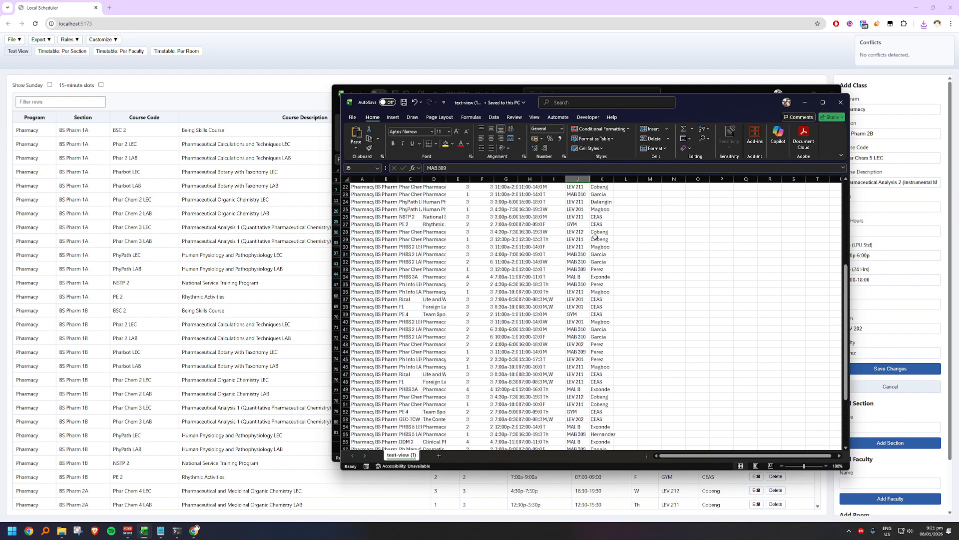
{"action": "scroll", "coordinate": [595, 237], "scroll_direction": "up", "scroll_amount": 7}
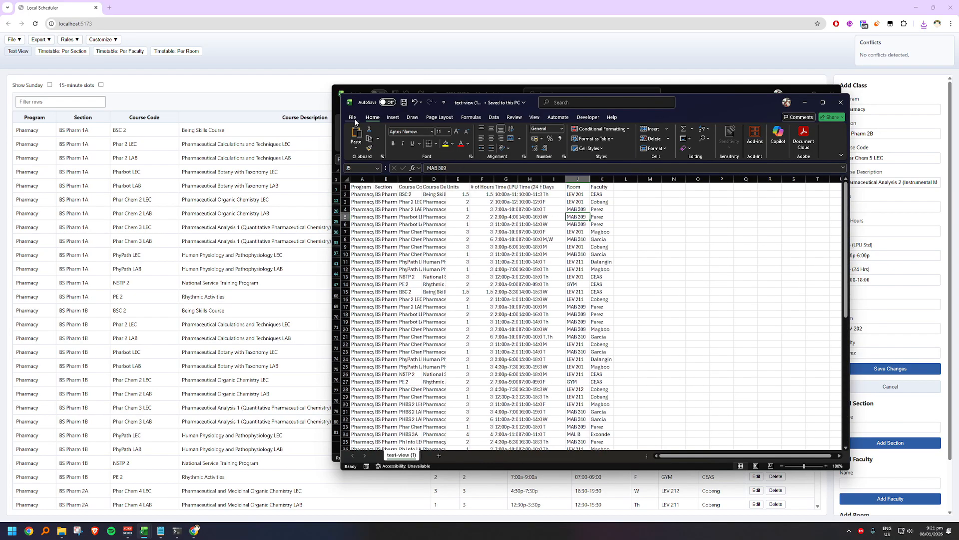
Step: Save the exported schedule in Downloads as an Excel Workbook named Updated Pharma Schedule January 8 2026
{"action": "left_click", "coordinate": [353, 118]}
{"action": "left_click", "coordinate": [365, 231]}
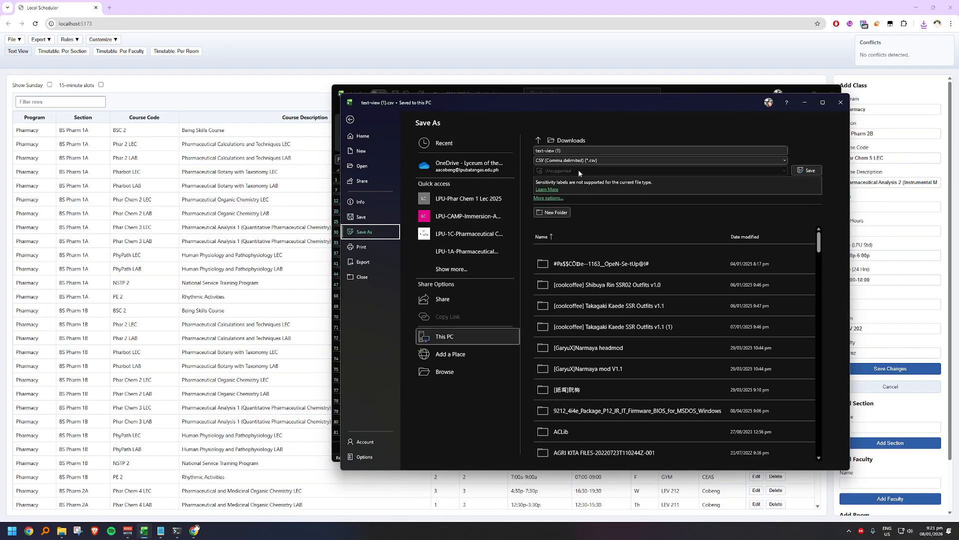
{"action": "left_click", "coordinate": [579, 159]}
{"action": "left_click", "coordinate": [586, 169]}
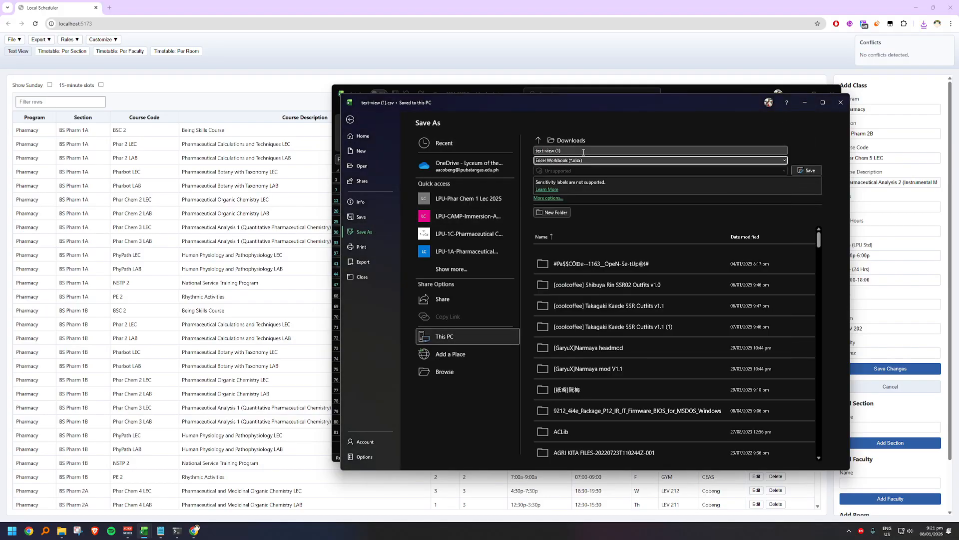
{"action": "left_click", "coordinate": [583, 152]}
{"action": "type", "text": "Updated P"}
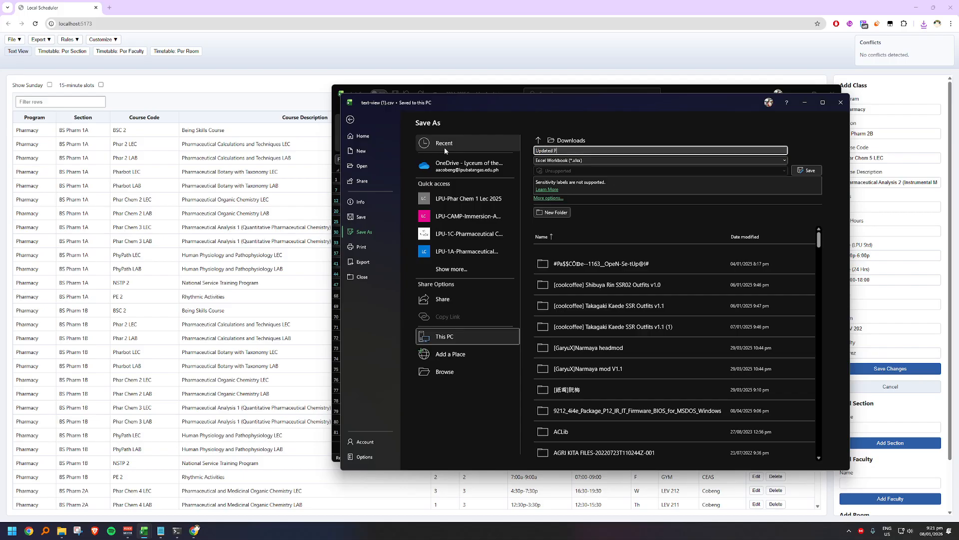
{"action": "type", "text": "harma Schedule K"}
{"action": "key", "text": "BackSpace"}
{"action": "type", "text": "Januar"}
{"action": "key", "text": "BackSpace"}
{"action": "type", "text": "6"}
{"action": "key", "text": "Return"}
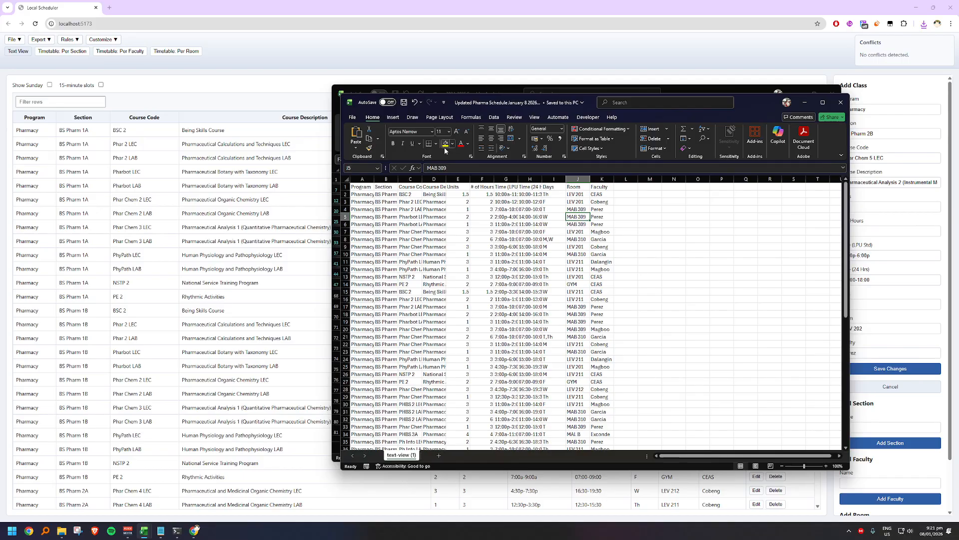
Step: Open Updated Pharma Schedule January 8 2026.xlsx from the Downloads folder in Excel
{"action": "left_click", "coordinate": [353, 118]}
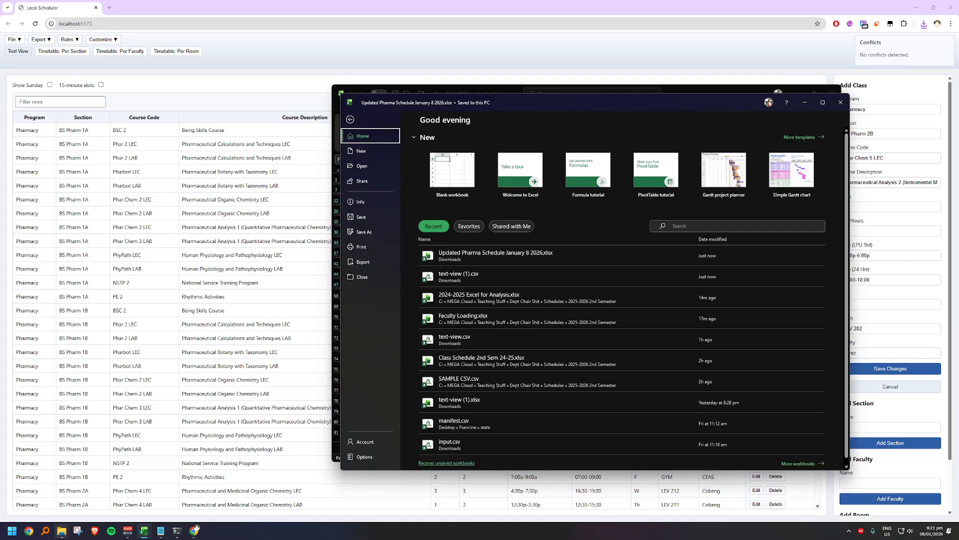
{"action": "left_click", "coordinate": [62, 530]}
{"action": "left_click", "coordinate": [100, 467]}
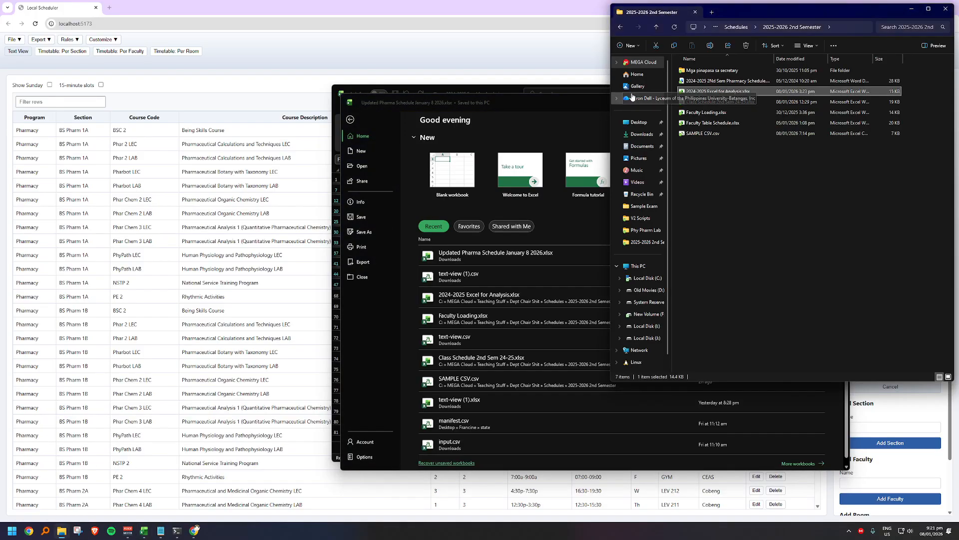
{"action": "left_click", "coordinate": [642, 134]}
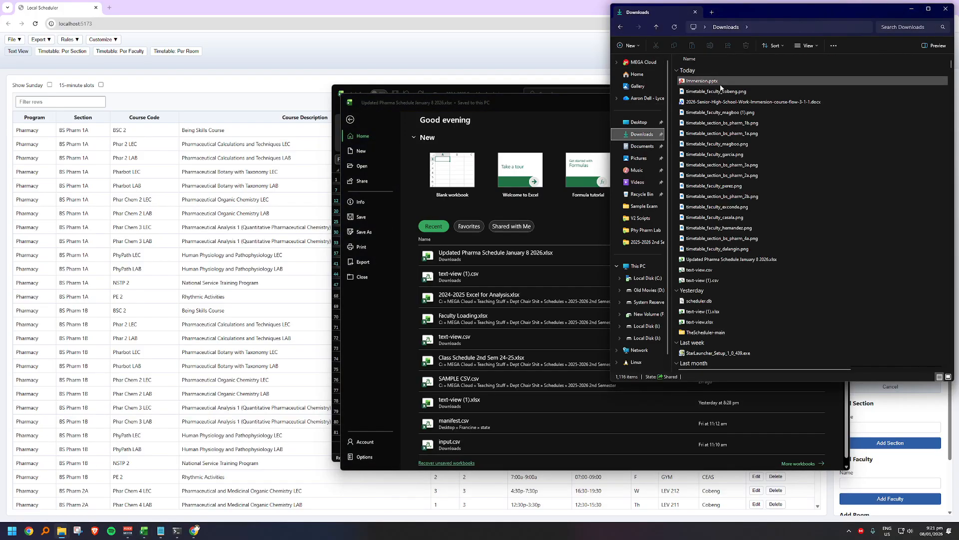
{"action": "double_click", "coordinate": [734, 261]}
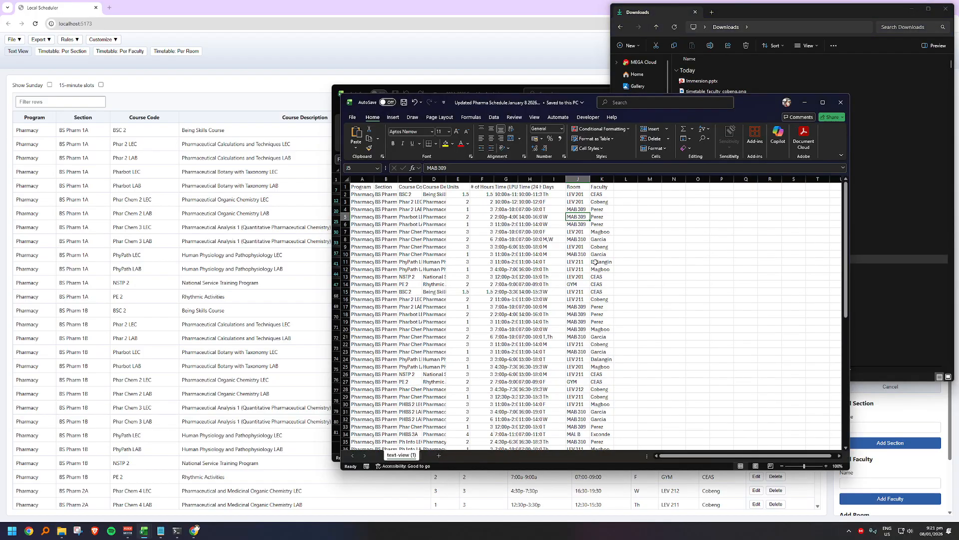
{"action": "left_click", "coordinate": [475, 328]}
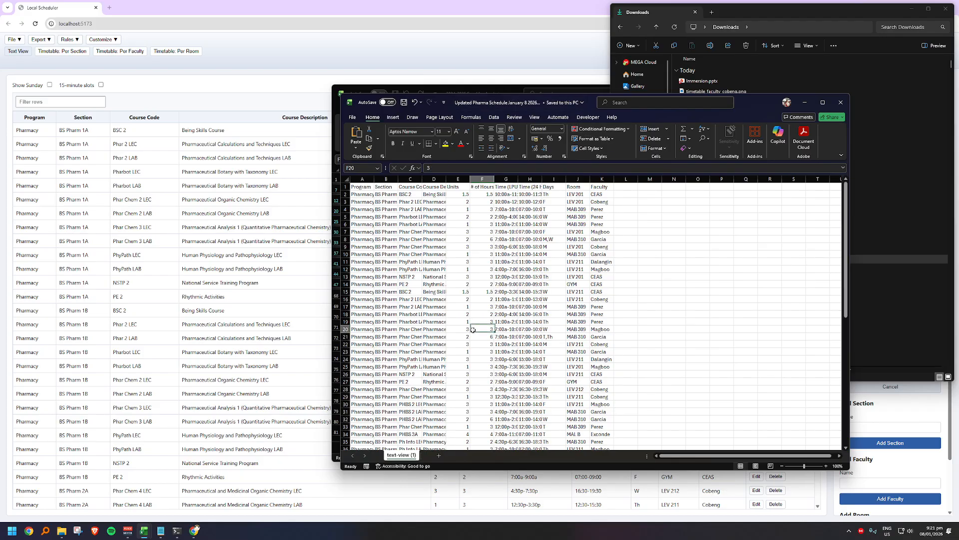
Step: Find Phar Chem 5 Lec in the updated schedule and fill its BS Pharm 2B row with yellow
{"action": "key", "text": "ctrl+f"}
{"action": "type", "text": "Phar Chem "}
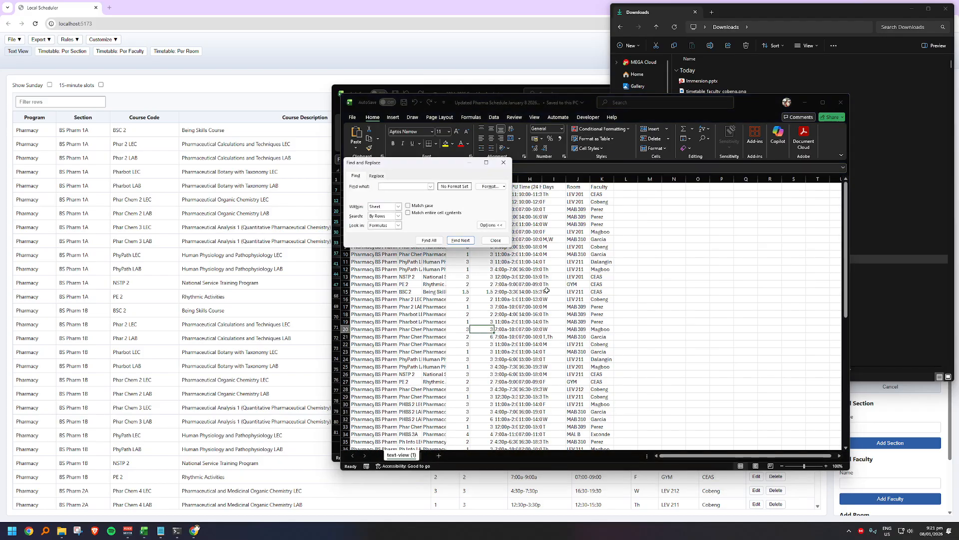
{"action": "type", "text": "5 Lec"}
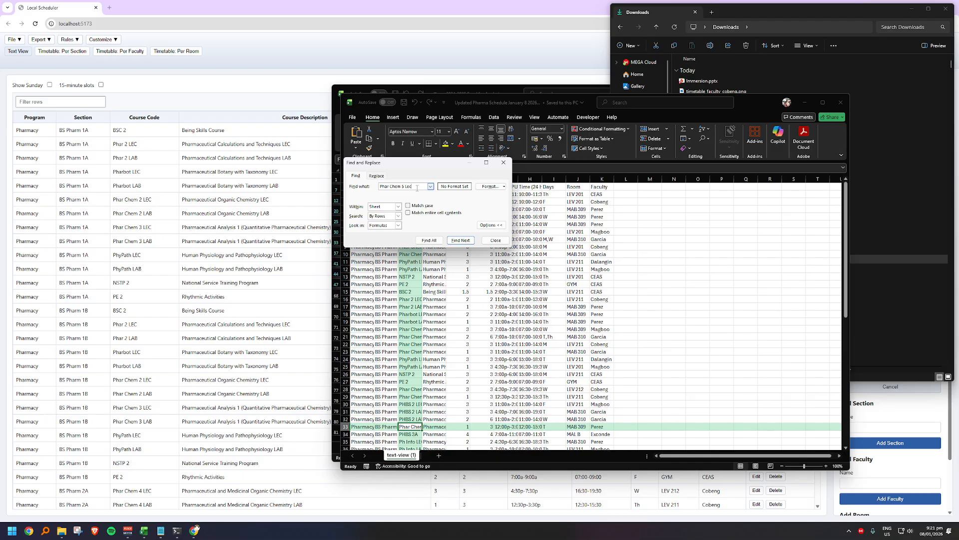
{"action": "left_click", "coordinate": [460, 240]}
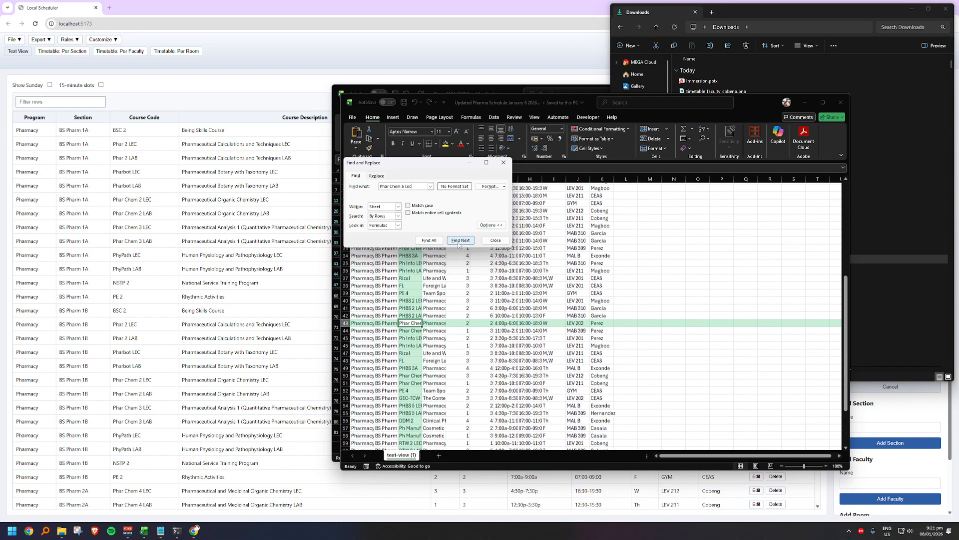
{"action": "left_click", "coordinate": [461, 240]}
{"action": "left_click_drag", "start_coordinate": [366, 316], "coordinate": [607, 316]}
{"action": "left_click", "coordinate": [445, 143]}
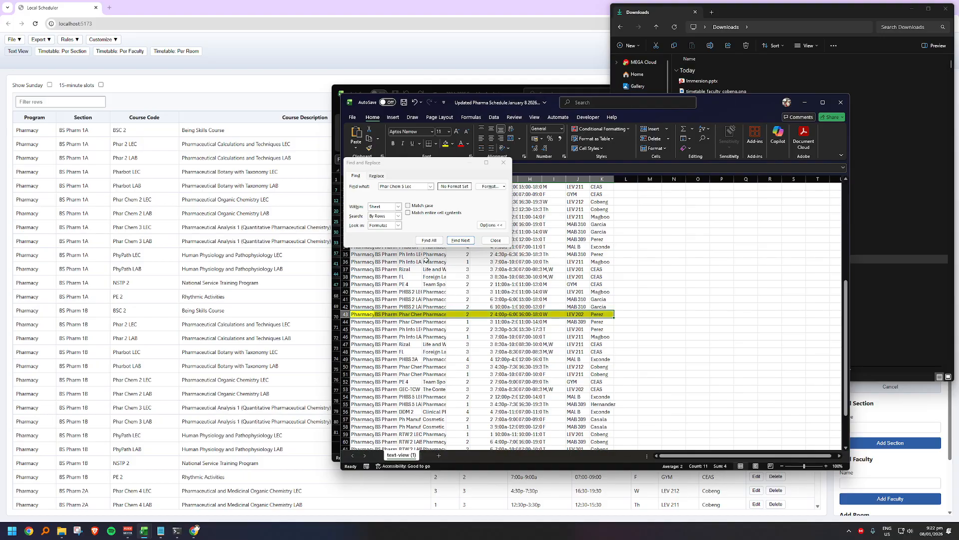
Step: Search the sheet for the other Phar Chem 5 Lec entry besides the highlighted row
{"action": "left_click", "coordinate": [460, 242]}
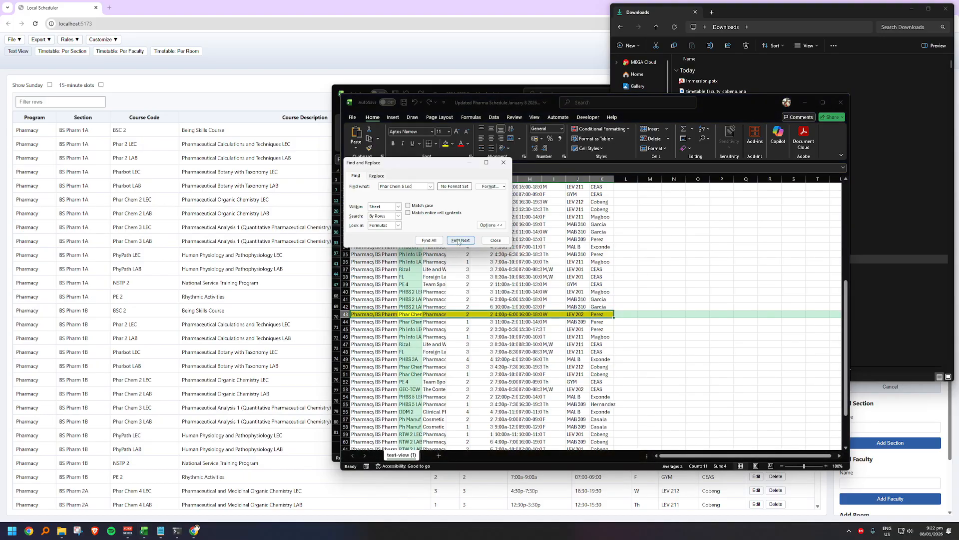
{"action": "left_click", "coordinate": [458, 242]}
{"action": "left_click", "coordinate": [458, 242]}
{"action": "left_click", "coordinate": [449, 241]}
{"action": "left_click", "coordinate": [450, 241]}
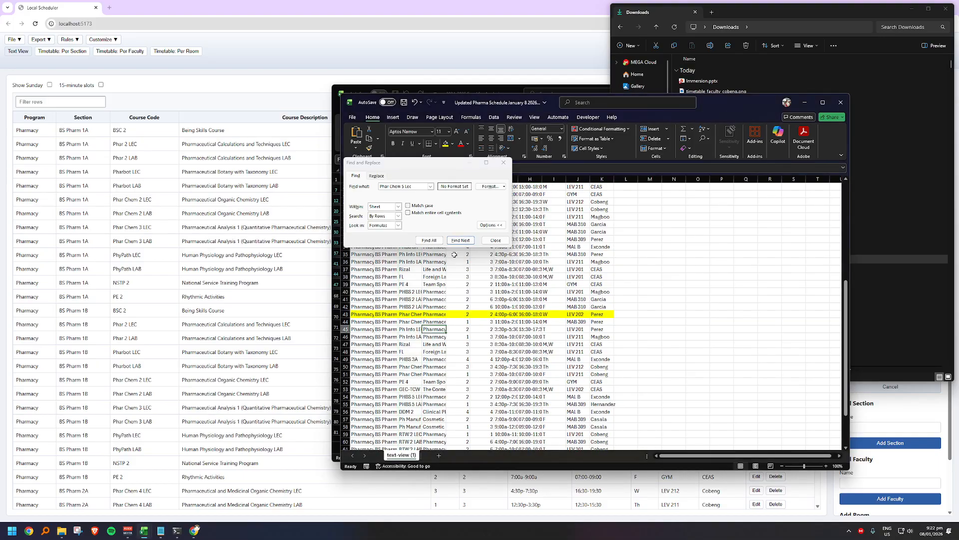
{"action": "left_click", "coordinate": [458, 242]}
{"action": "left_click", "coordinate": [458, 242]}
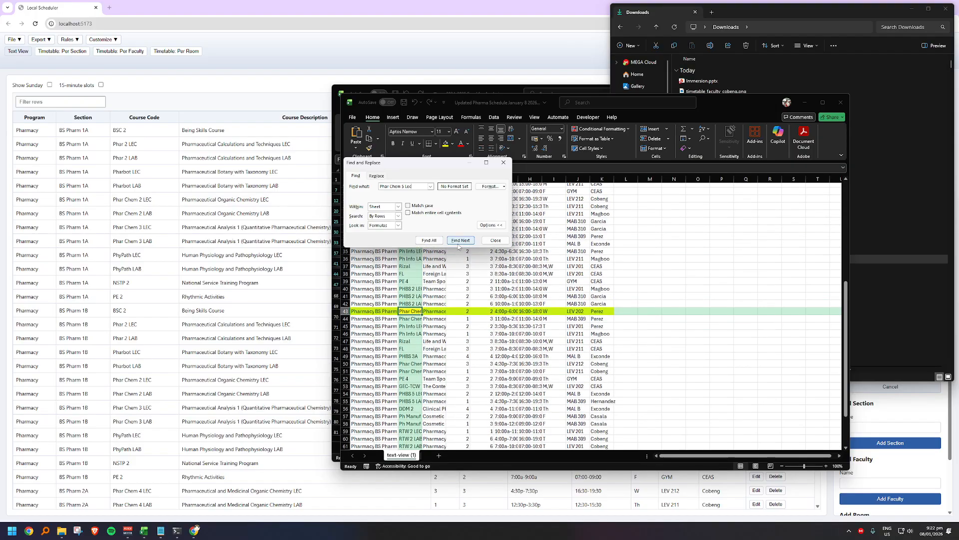
{"action": "left_click", "coordinate": [459, 241]}
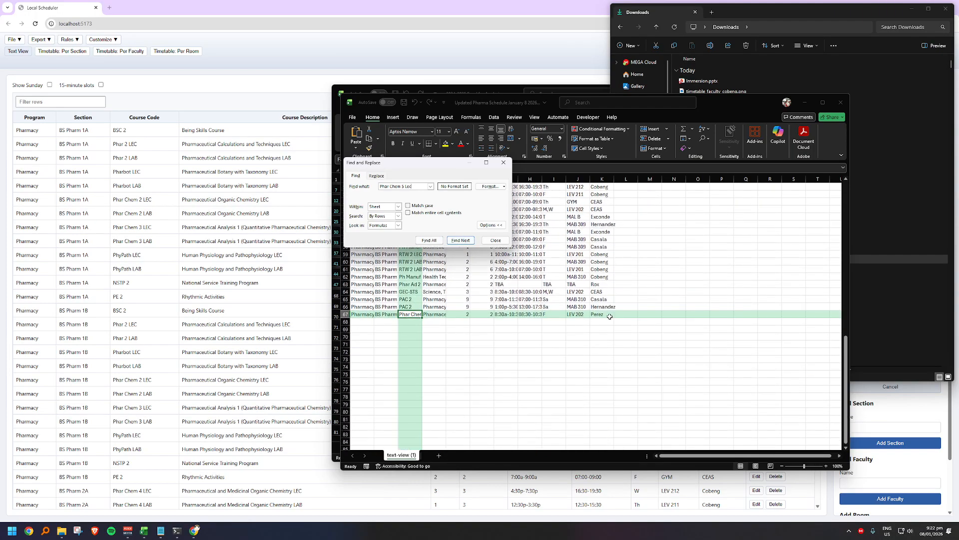
{"action": "left_click_drag", "start_coordinate": [602, 313], "coordinate": [433, 306]}
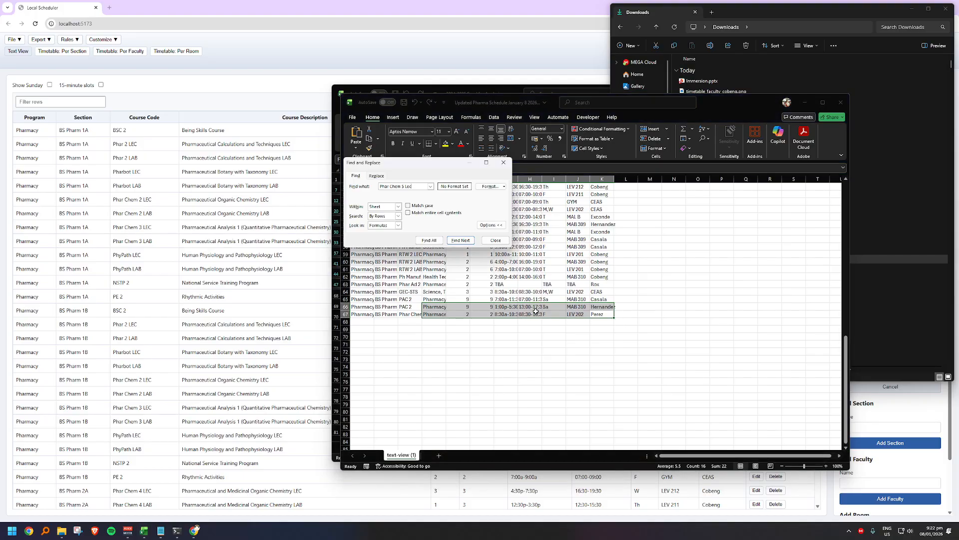
{"action": "left_click", "coordinate": [503, 162]}
Step: Add filters to the header row from Program to Faculty
{"action": "scroll", "coordinate": [555, 233], "scroll_direction": "up", "scroll_amount": 15}
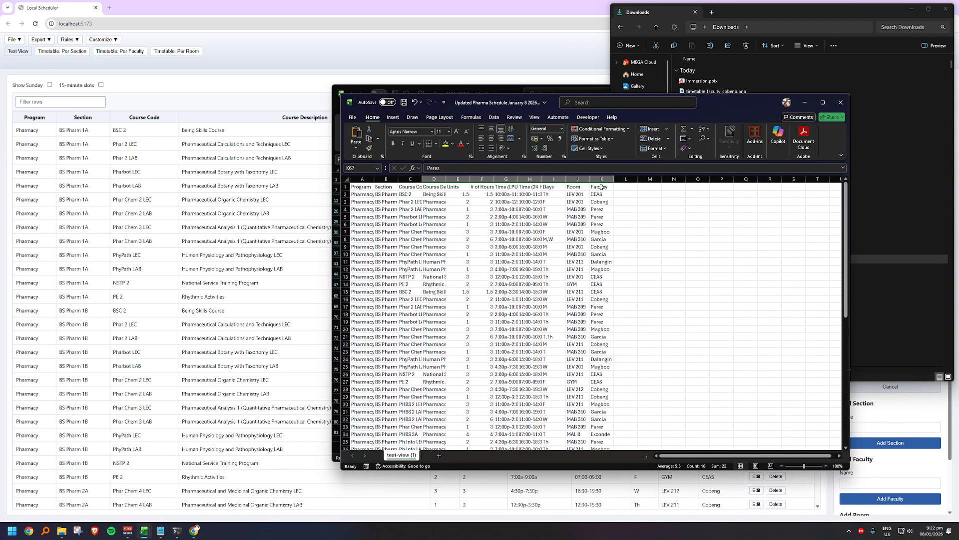
{"action": "left_click_drag", "start_coordinate": [602, 187], "coordinate": [358, 187]}
{"action": "left_click", "coordinate": [706, 130]}
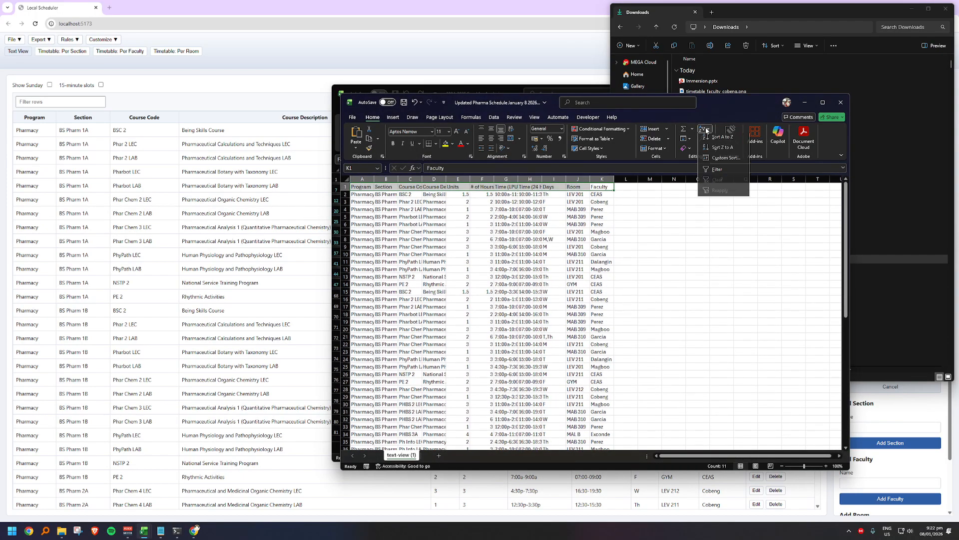
{"action": "left_click", "coordinate": [717, 169]}
{"action": "left_click", "coordinate": [506, 217]}
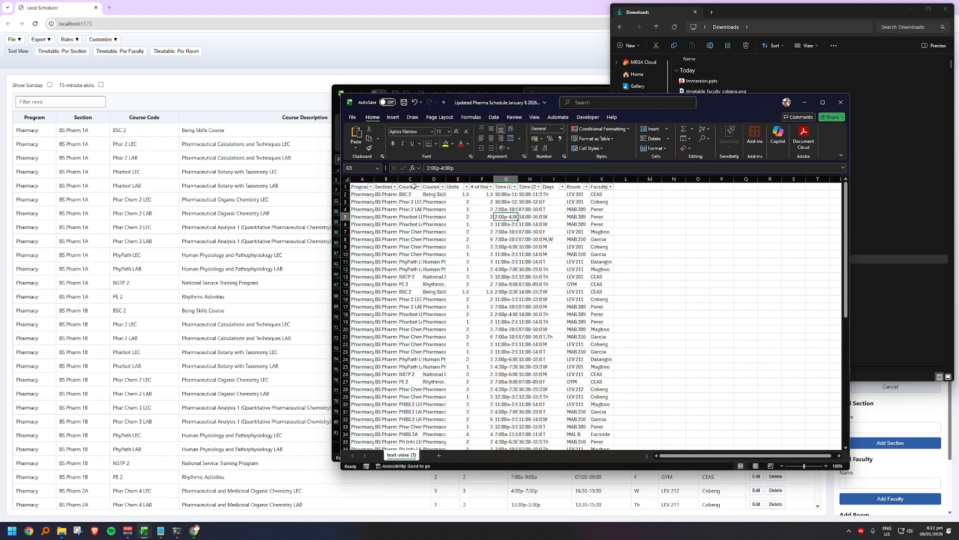
Step: Sort the schedule by Section from A to Z and autofit the Section column's width
{"action": "left_click", "coordinate": [394, 187]}
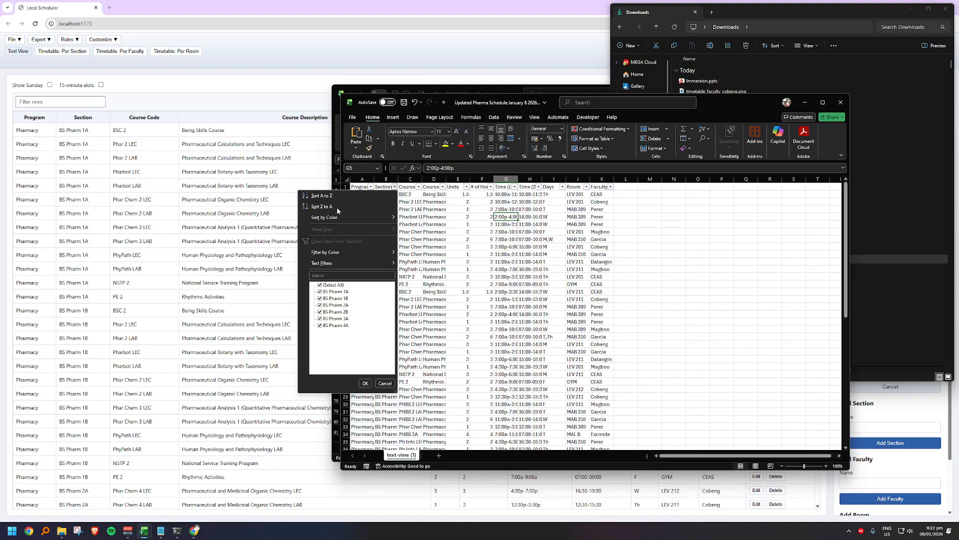
{"action": "left_click", "coordinate": [394, 187]}
{"action": "scroll", "coordinate": [460, 309], "scroll_direction": "down", "scroll_amount": 4}
{"action": "scroll", "coordinate": [461, 309], "scroll_direction": "down", "scroll_amount": 3}
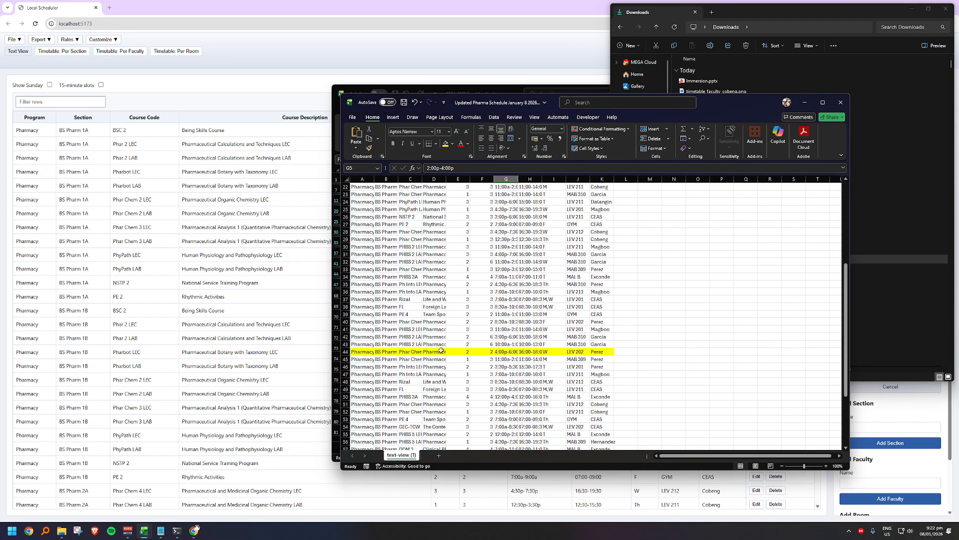
{"action": "double_click", "coordinate": [397, 179]}
{"action": "scroll", "coordinate": [438, 306], "scroll_direction": "down", "scroll_amount": 8}
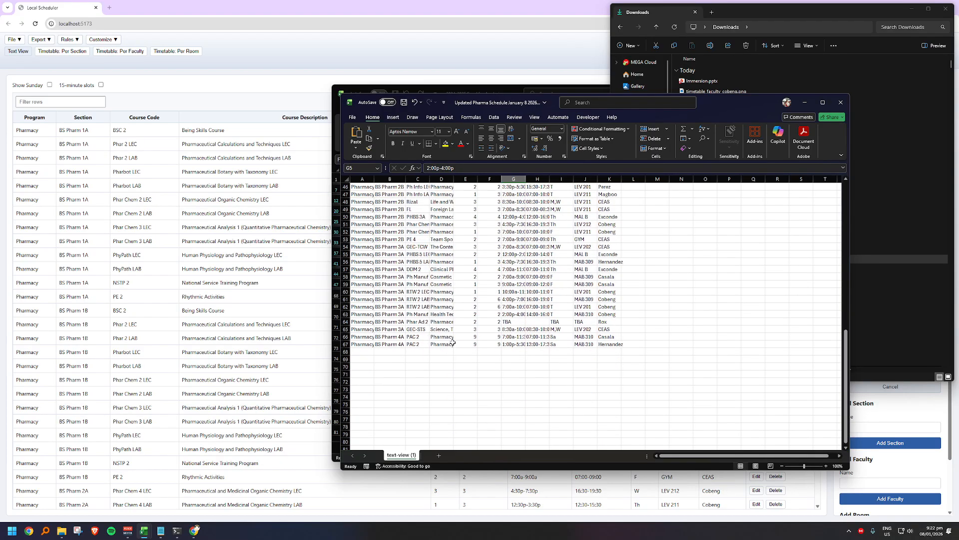
Step: Find the BS Pharm 2A row for Phar Chem 5 Lec, fill it with yellow, and save the workbook
{"action": "scroll", "coordinate": [454, 298], "scroll_direction": "up", "scroll_amount": 9}
{"action": "left_click", "coordinate": [466, 298]}
{"action": "key", "text": "ctrl+f"}
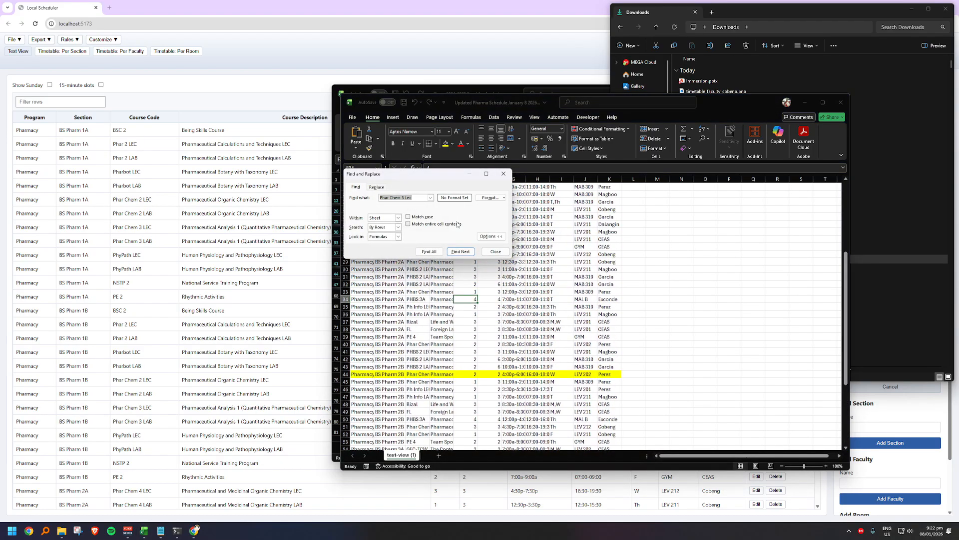
{"action": "left_click", "coordinate": [461, 251]}
{"action": "left_click", "coordinate": [368, 344]}
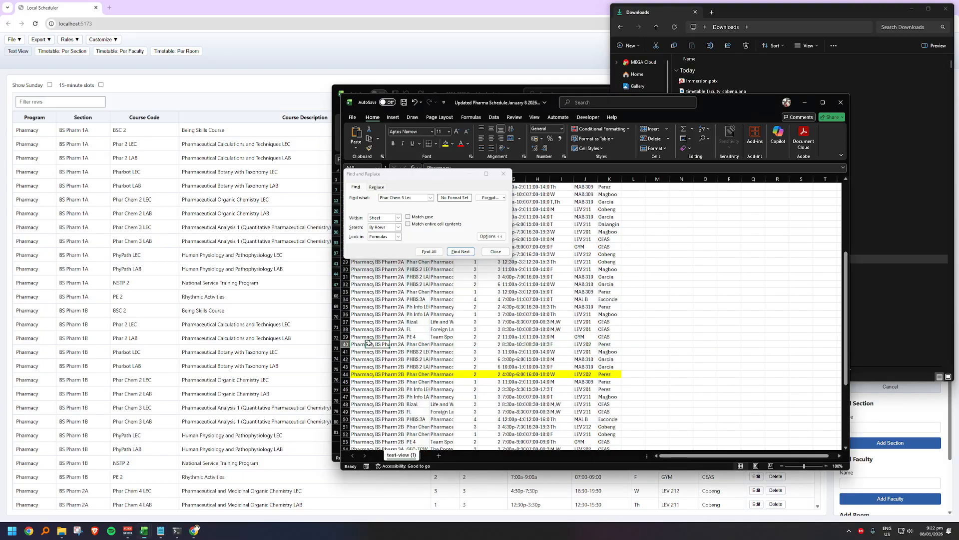
{"action": "left_click_drag", "start_coordinate": [368, 344], "coordinate": [611, 345]}
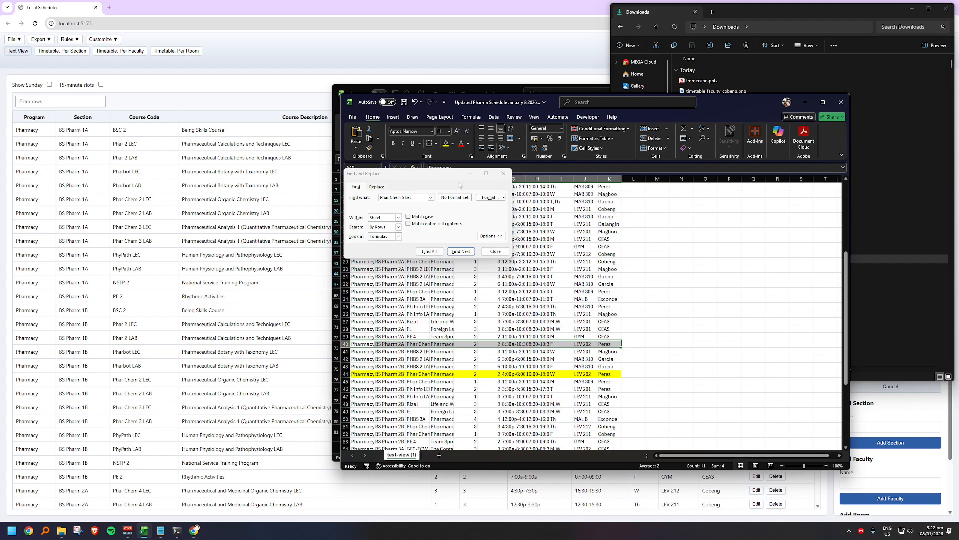
{"action": "left_click", "coordinate": [445, 144]}
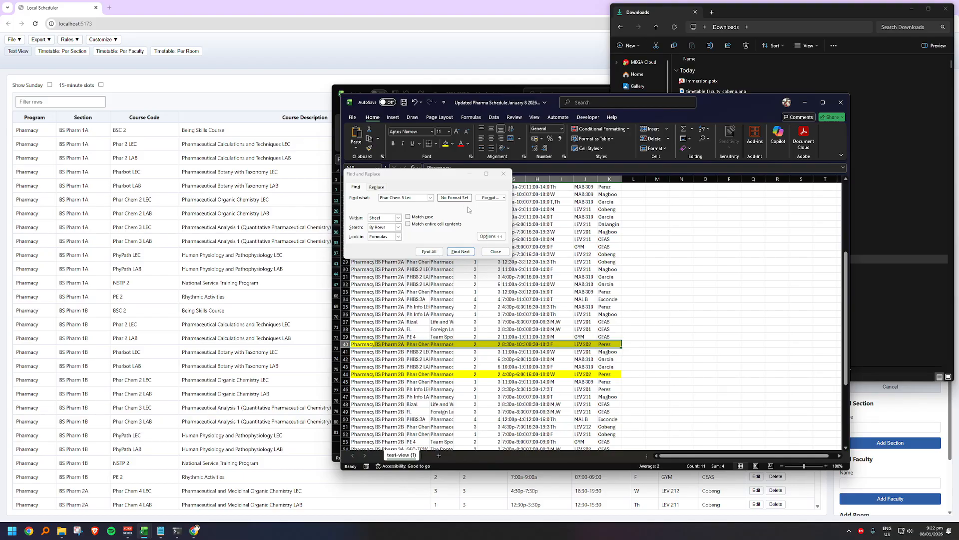
{"action": "left_click", "coordinate": [503, 173]}
{"action": "left_click", "coordinate": [405, 103]}
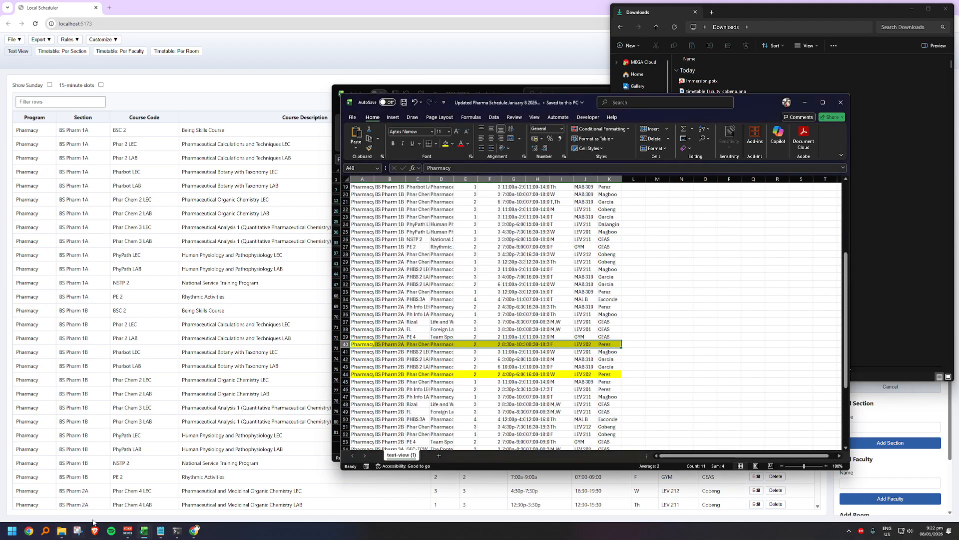
Step: Close the updated schedule and analysis workbooks, and copy the updated schedule from Downloads into the 2025-2026 2nd Semester folder
{"action": "left_click", "coordinate": [840, 103]}
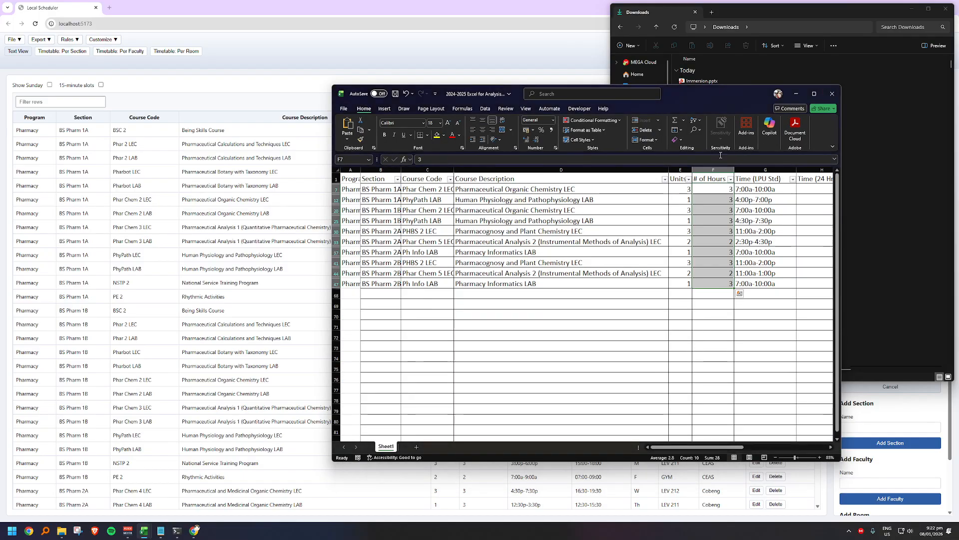
{"action": "left_click", "coordinate": [832, 94]}
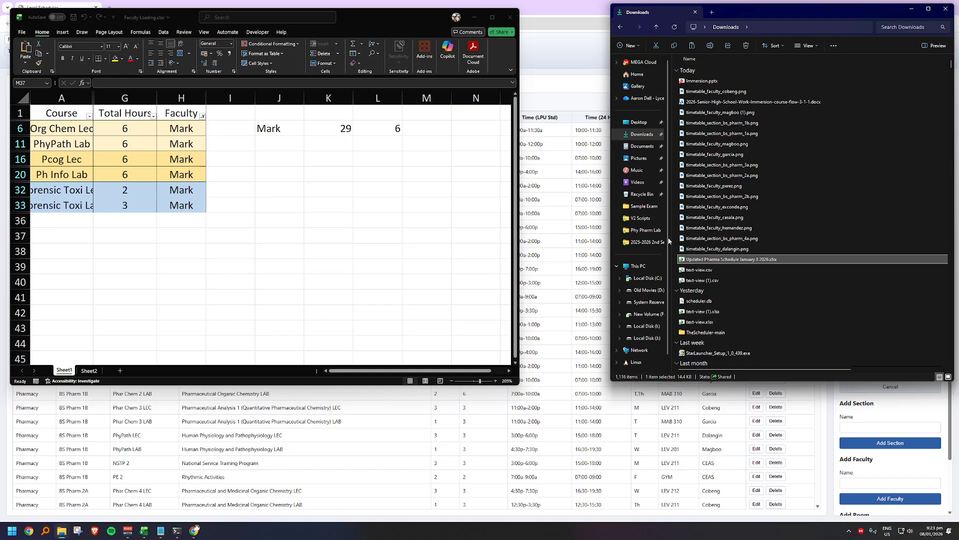
{"action": "left_click", "coordinate": [645, 241]}
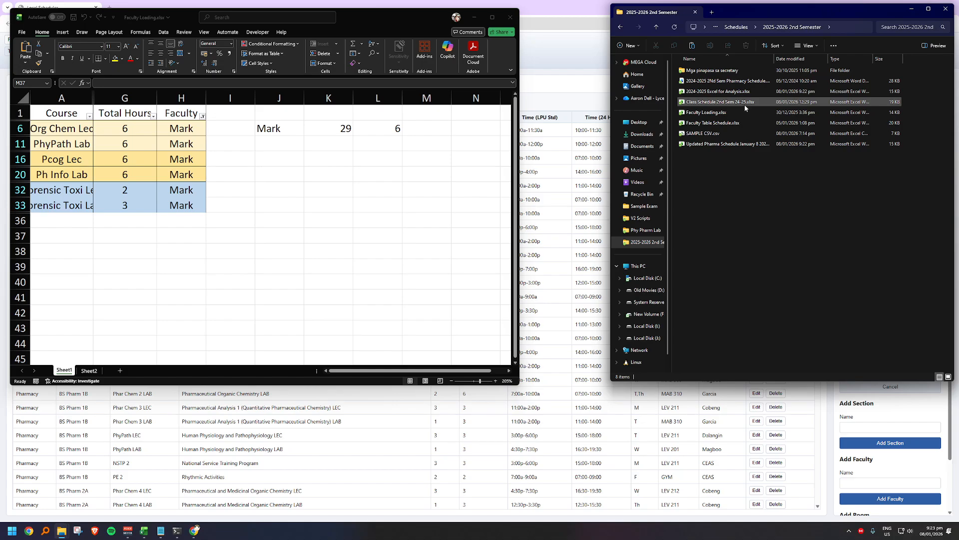
{"action": "left_click", "coordinate": [743, 144]}
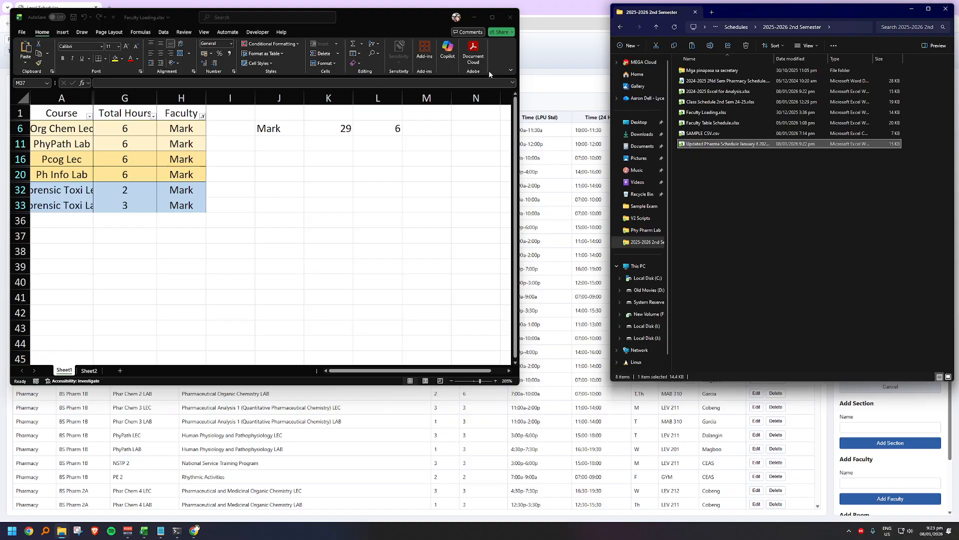
Step: Close the Faculty Loading workbook, saving its changes in the 2025-2026 2nd Semester folder
{"action": "left_click", "coordinate": [510, 17]}
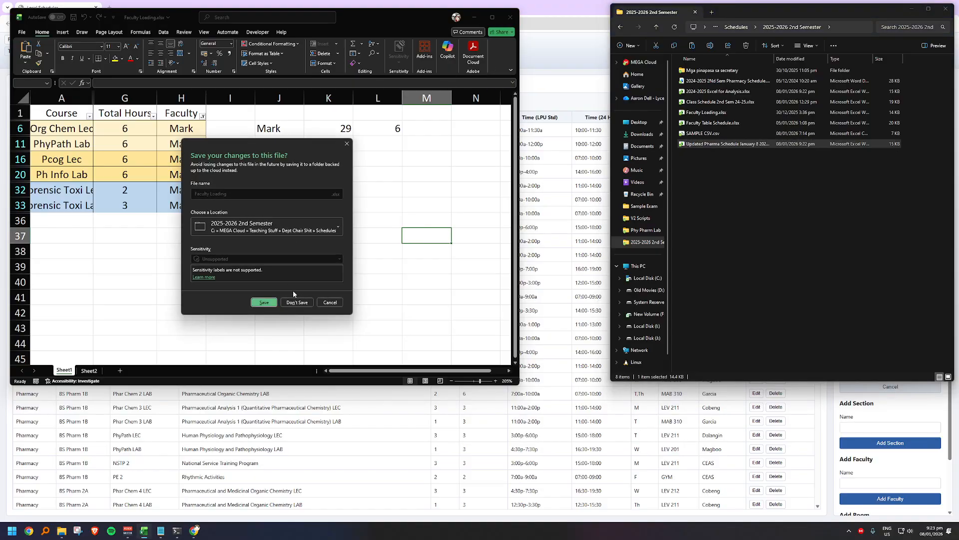
{"action": "left_click", "coordinate": [267, 299]}
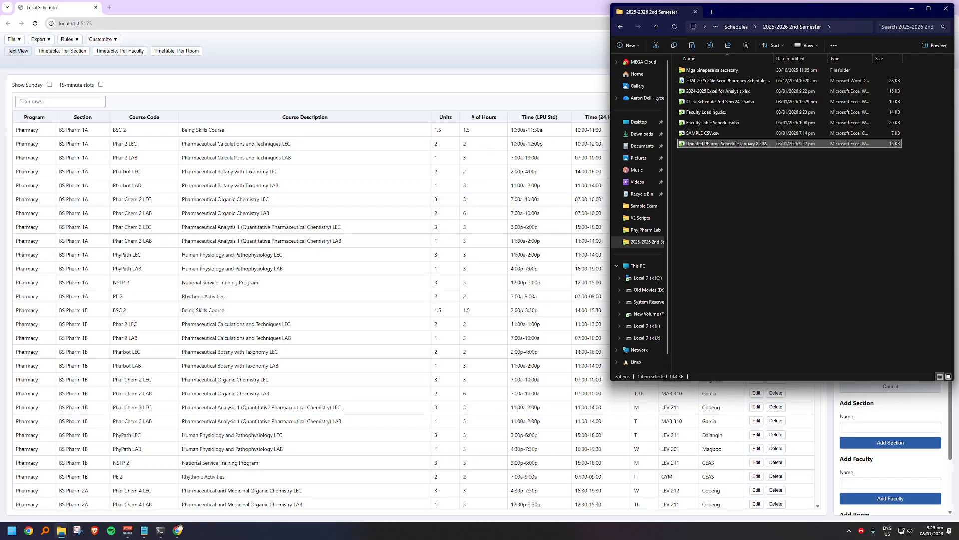
Step: Switch to the ChatGPT Codex task "Create local scheduling app with conflict detection" in the browser
{"action": "key", "text": "super+d"}
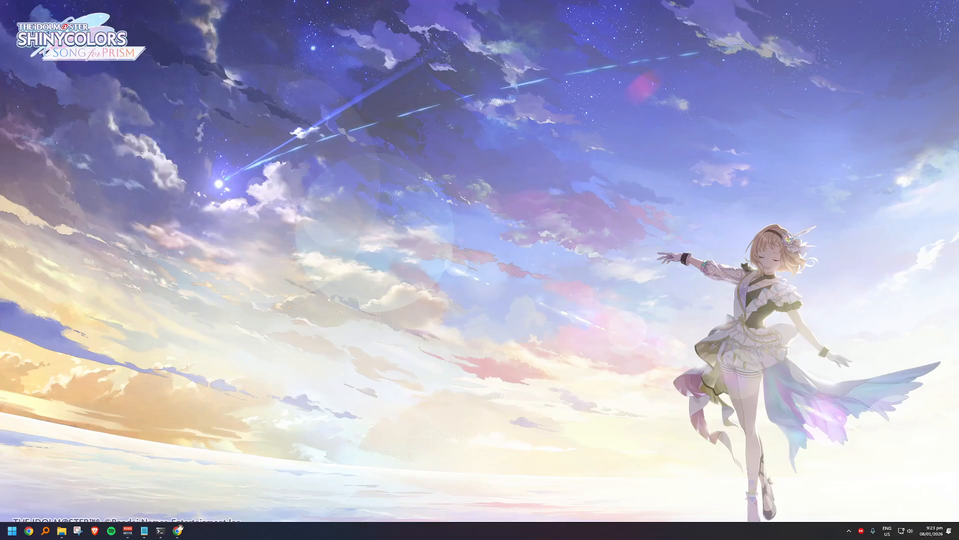
{"action": "key", "text": "super+d"}
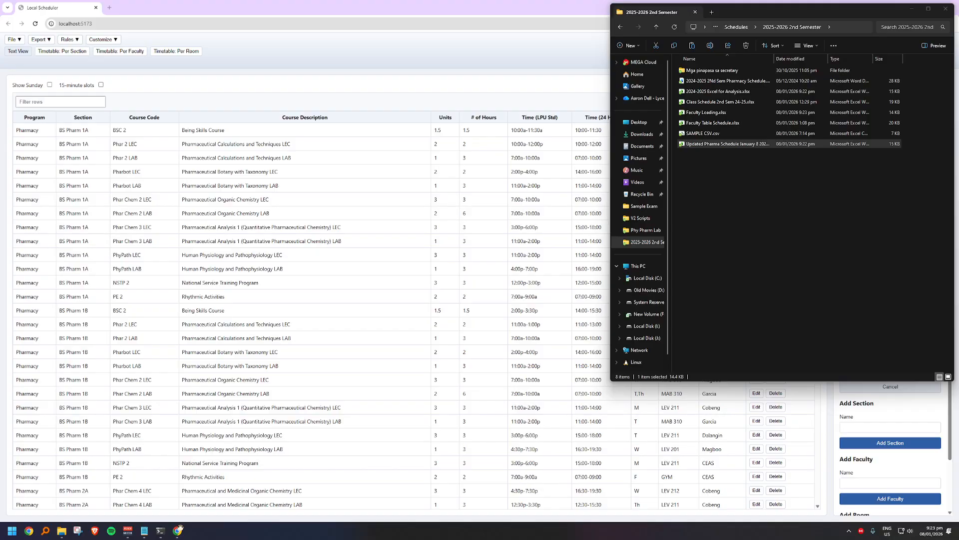
{"action": "key", "text": "alt+Tab"}
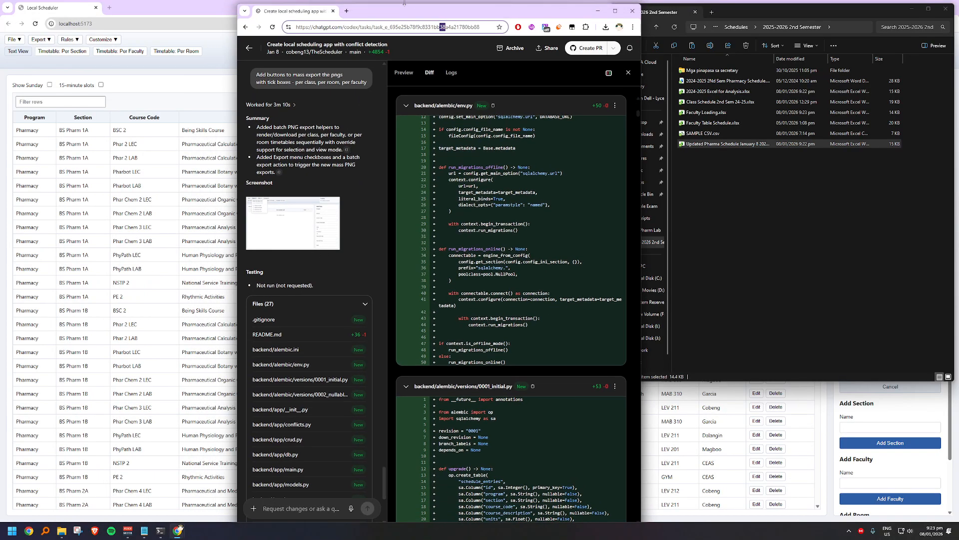
{"action": "left_click", "coordinate": [303, 200]}
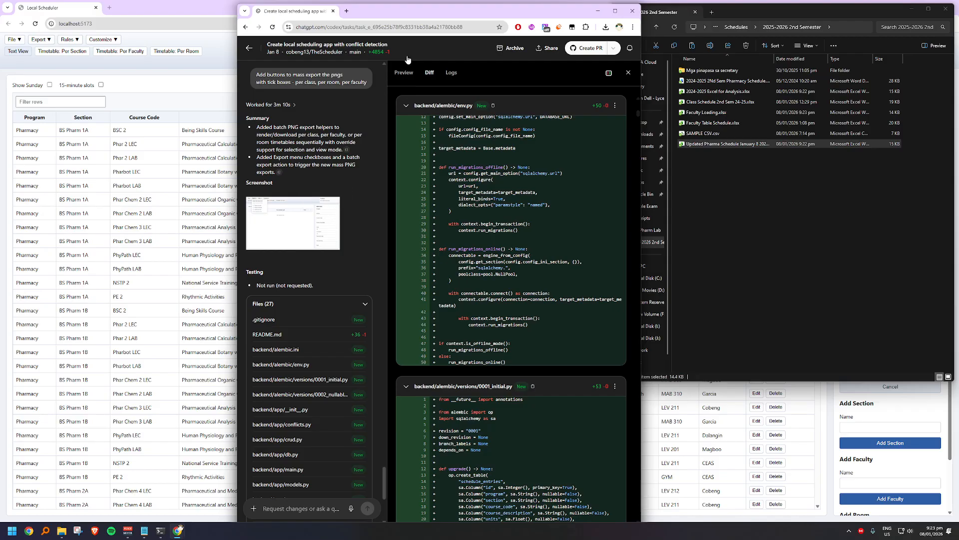
Step: Maximize the browser window and examine the task's screenshot of the new mass PNG export options
{"action": "left_click", "coordinate": [615, 10]}
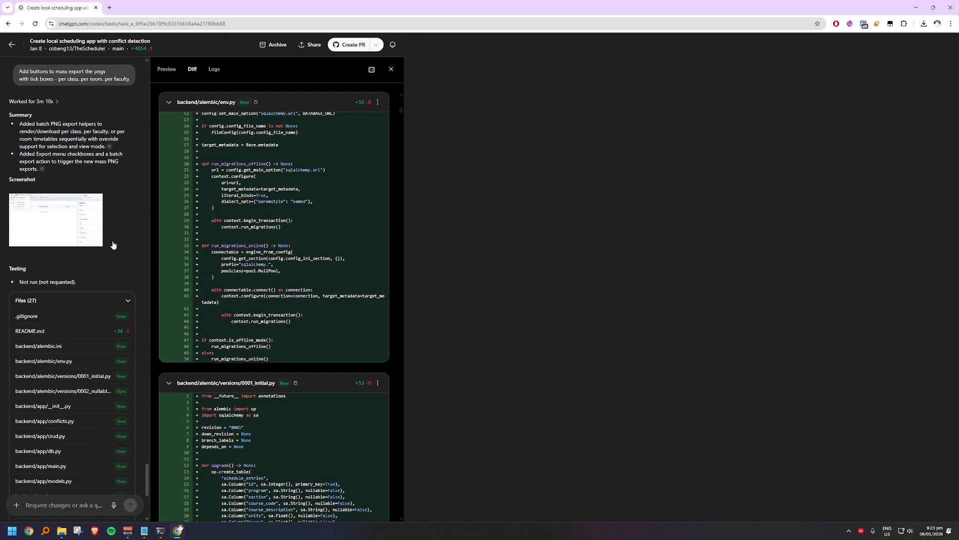
{"action": "left_click", "coordinate": [93, 198]}
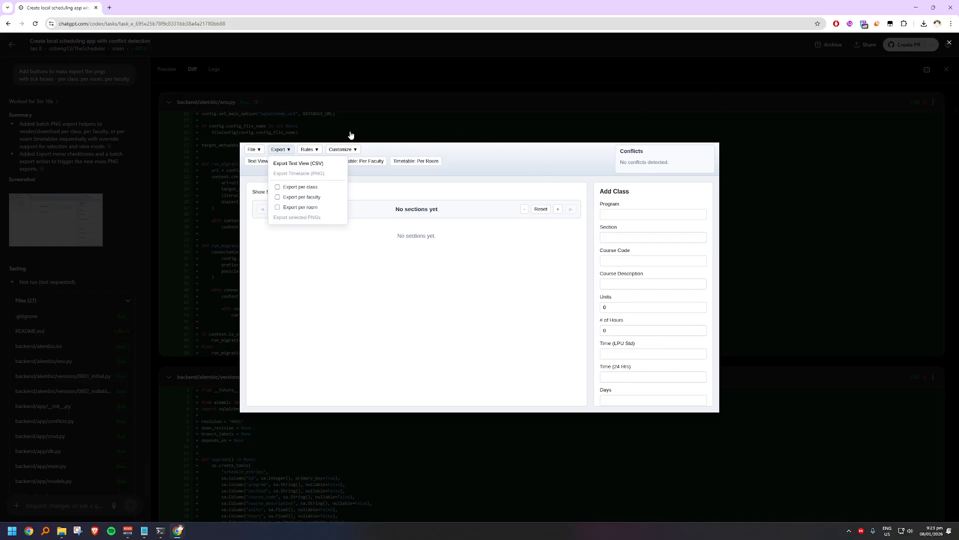
{"action": "left_click", "coordinate": [651, 125]}
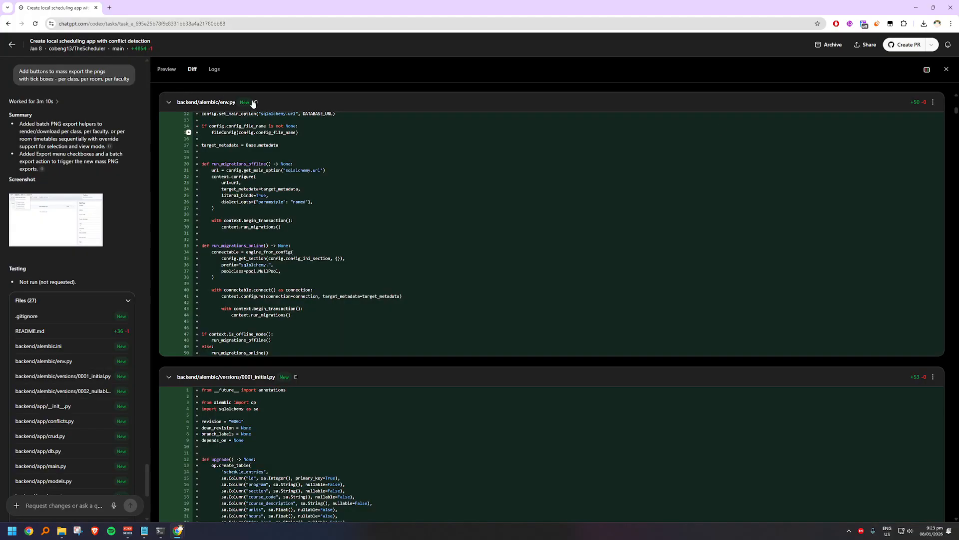
Step: Copy text-view (1).csv from the Downloads folder into the inner TheScheduler folder using TeraCopy
{"action": "mouse_move", "coordinate": [65, 533]}
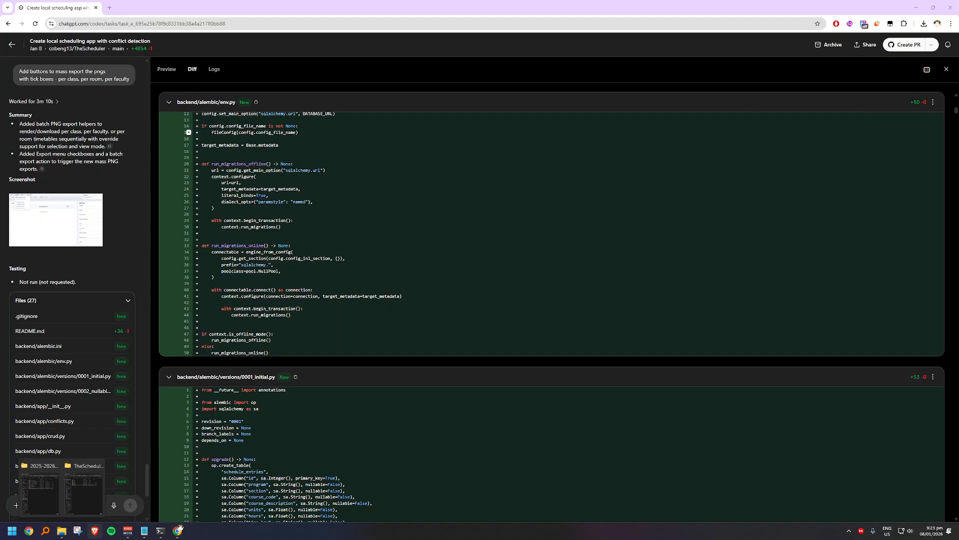
{"action": "left_click", "coordinate": [90, 513]}
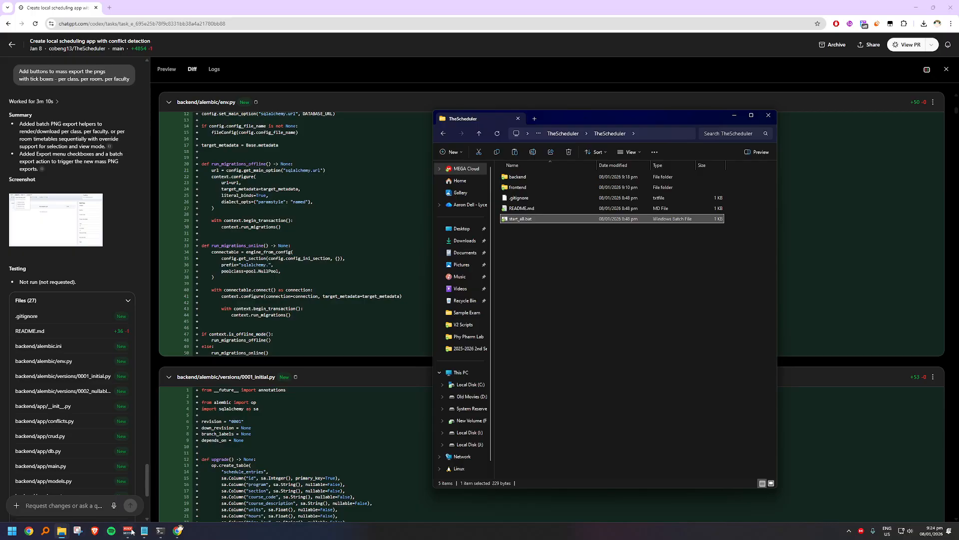
{"action": "mouse_move", "coordinate": [181, 531]}
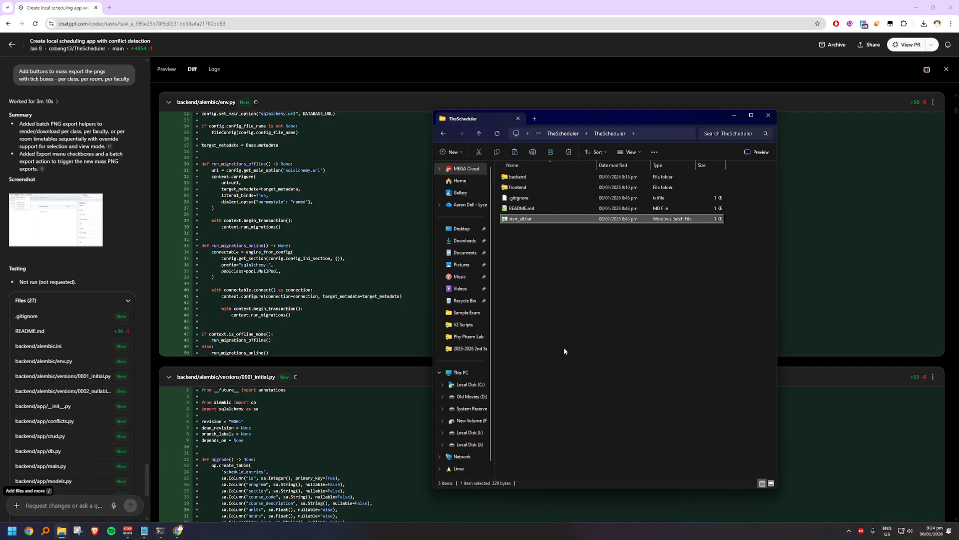
{"action": "left_click", "coordinate": [464, 240]}
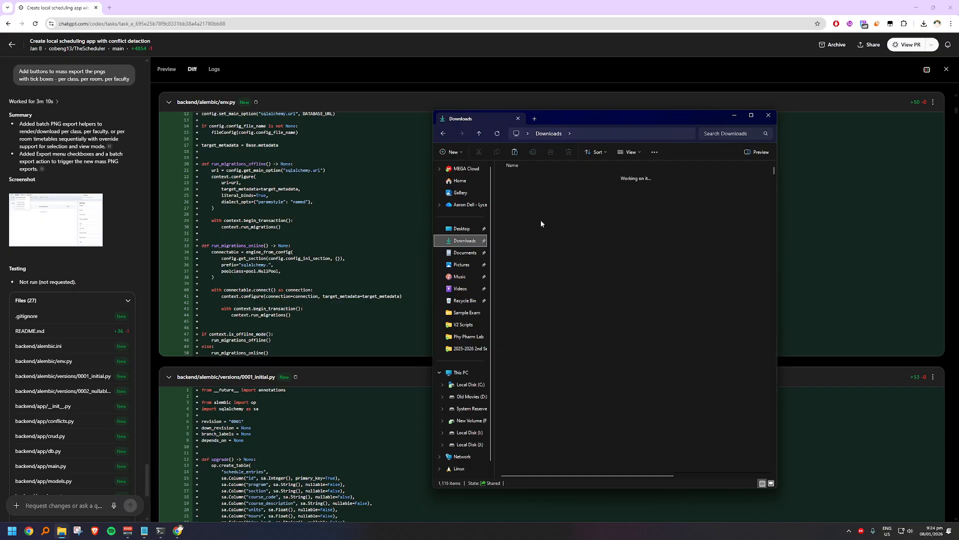
{"action": "left_click", "coordinate": [544, 386]}
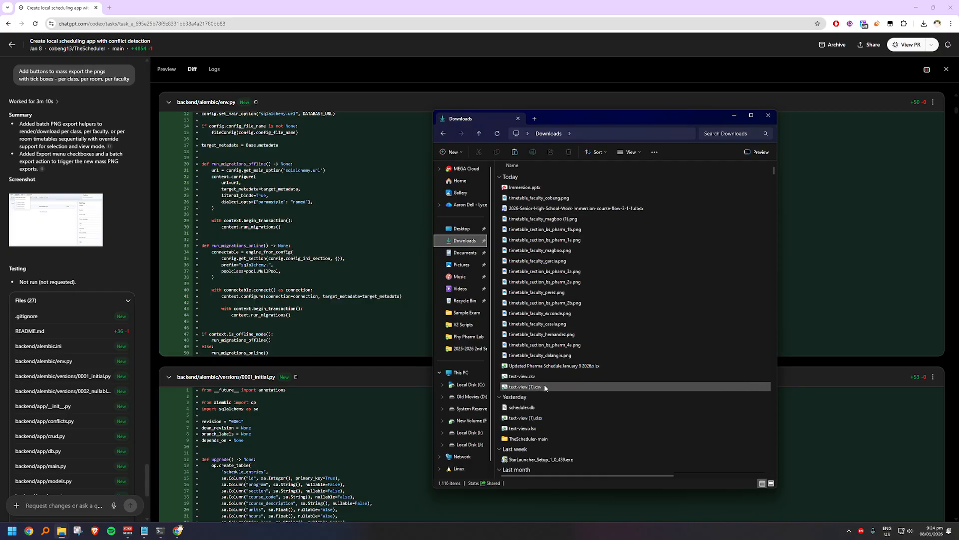
{"action": "key", "text": "alt+Left"}
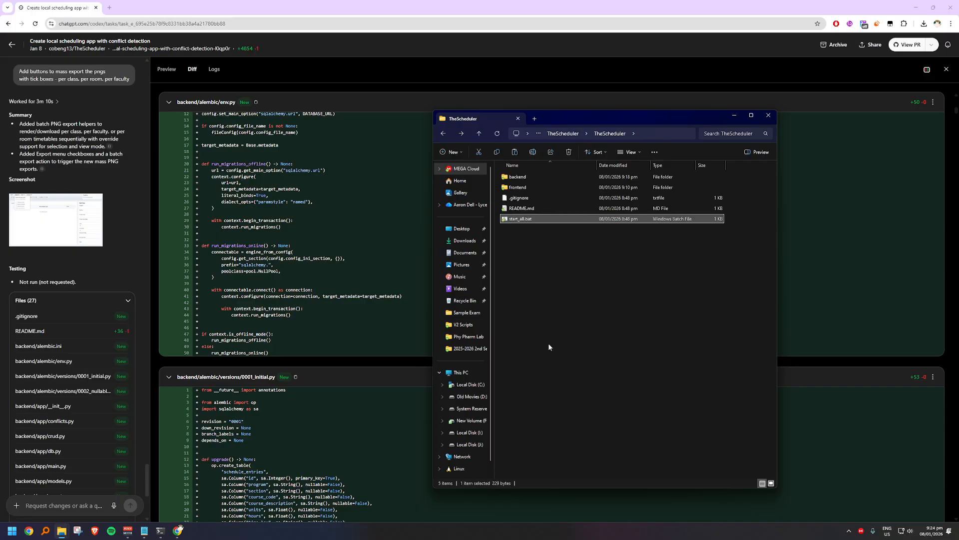
{"action": "key", "text": "alt+Left"}
{"action": "key", "text": "alt+Right"}
{"action": "key", "text": "alt+Right"}
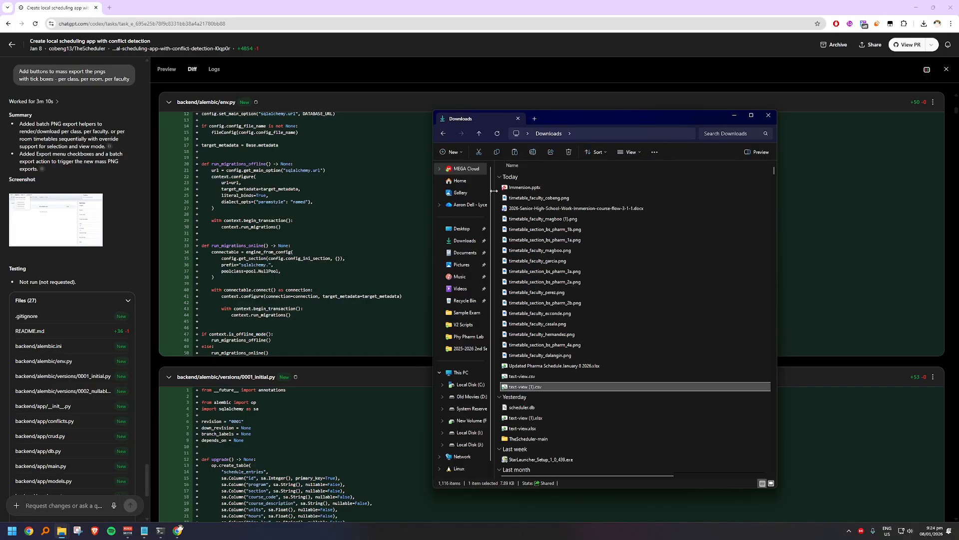
{"action": "key", "text": "ctrl+c"}
{"action": "key", "text": "alt+Left"}
{"action": "left_click", "coordinate": [565, 294]}
{"action": "key", "text": "ctrl+v"}
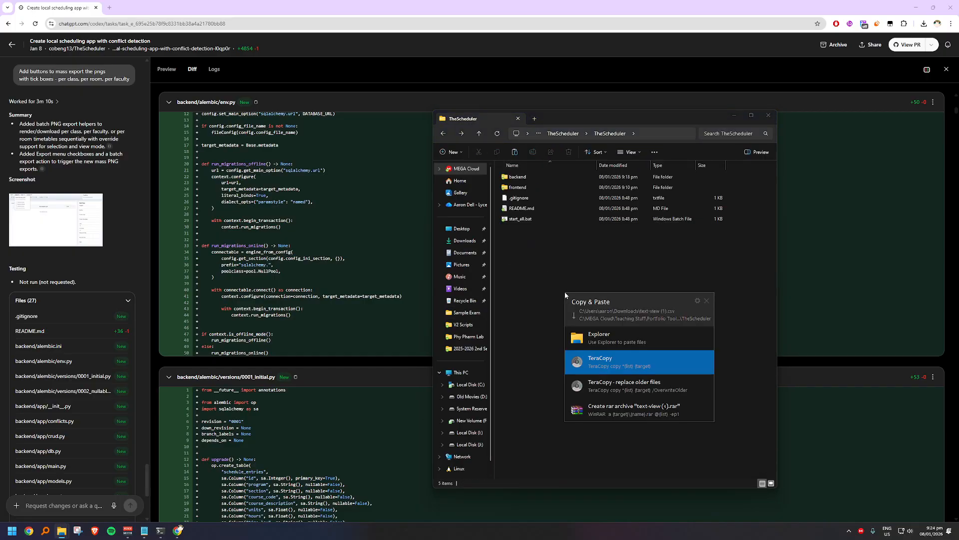
{"action": "left_click", "coordinate": [612, 367]}
Step: Open the task's pull request on GitHub and start resolving its conflicts in frontend/src/App.tsx
{"action": "left_click", "coordinate": [905, 48]}
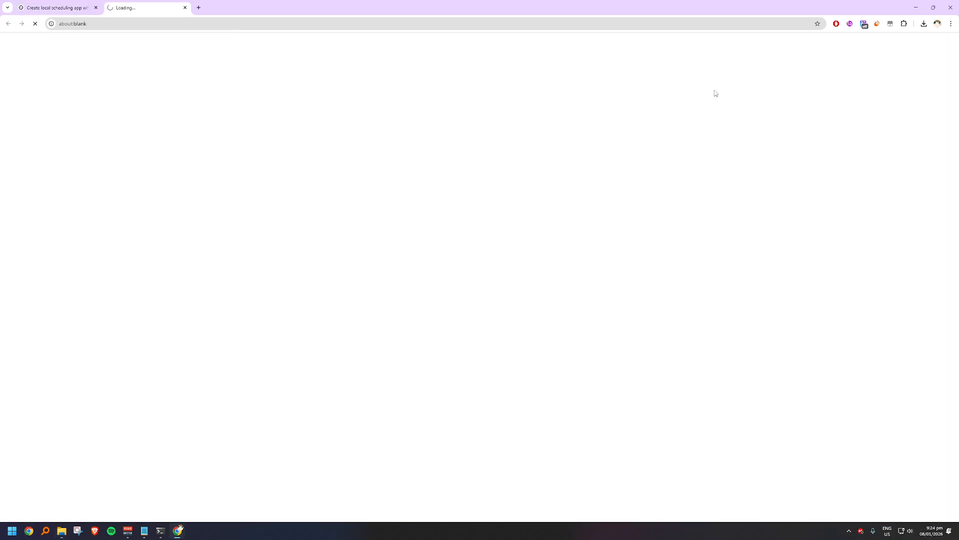
{"action": "scroll", "coordinate": [522, 274], "scroll_direction": "down", "scroll_amount": 8}
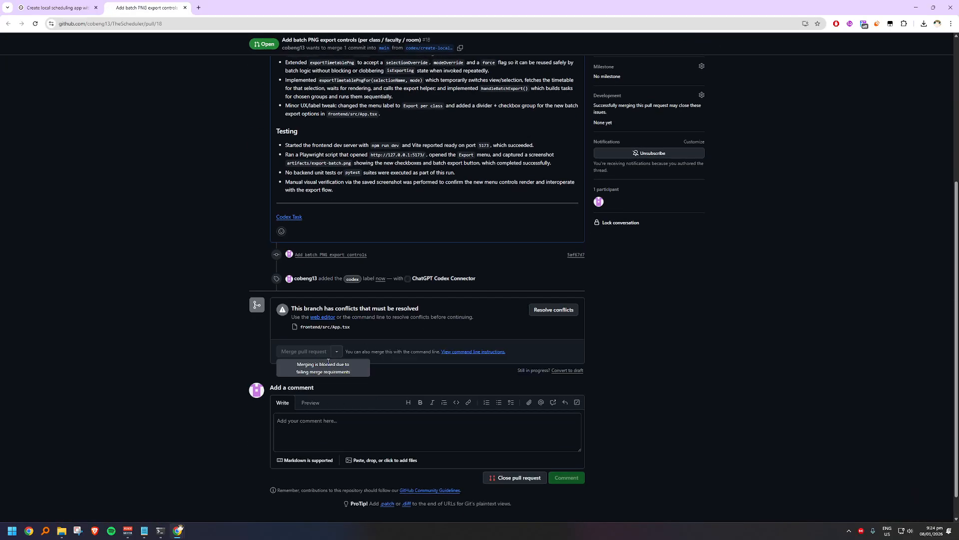
{"action": "left_click", "coordinate": [530, 313]}
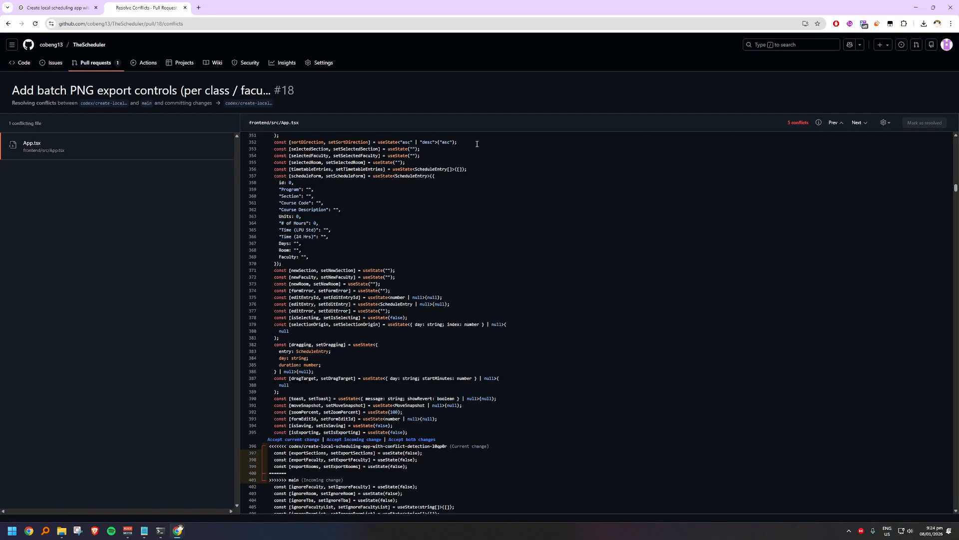
Step: Accept the current change for the three App.tsx conflicts in the PNG export code: exportTimetablePng header, modeLabel and safeName lines, and batch export functions
{"action": "left_click", "coordinate": [856, 124]}
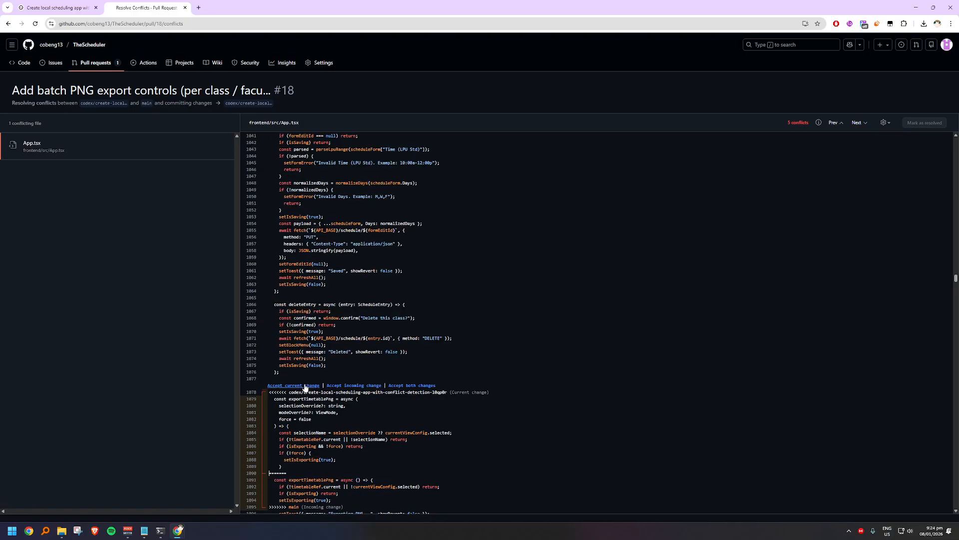
{"action": "left_click", "coordinate": [304, 386]}
{"action": "left_click", "coordinate": [856, 124]}
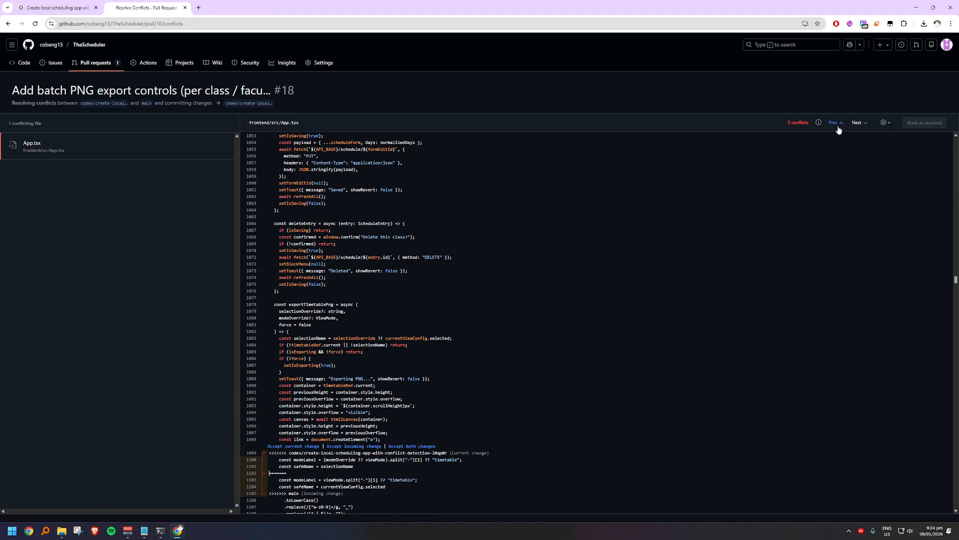
{"action": "left_click", "coordinate": [295, 446]}
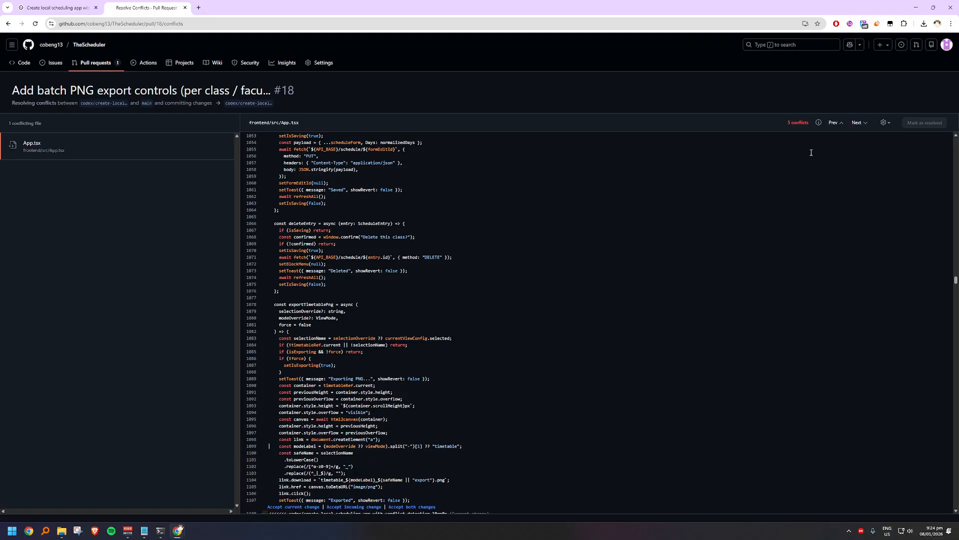
{"action": "left_click", "coordinate": [856, 123]}
{"action": "scroll", "coordinate": [292, 260], "scroll_direction": "up", "scroll_amount": 3}
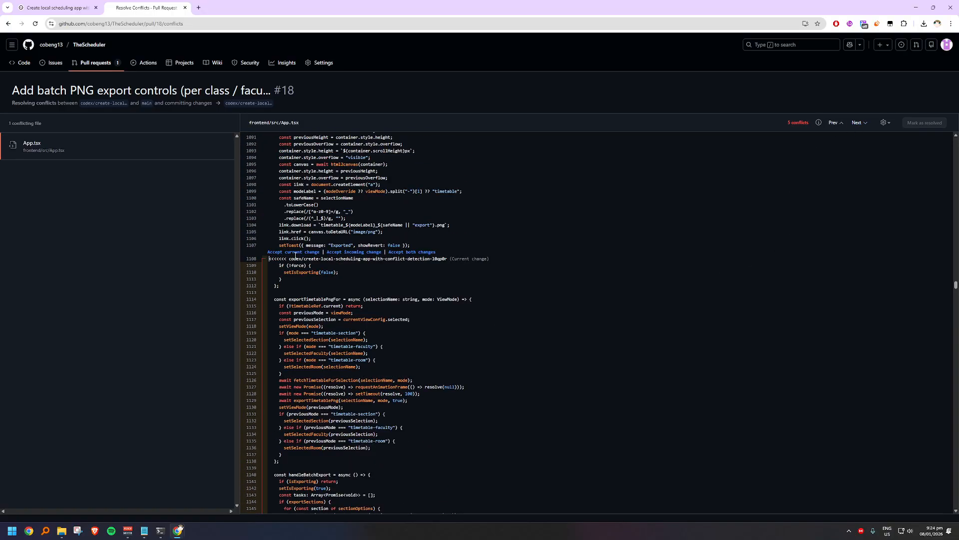
{"action": "left_click", "coordinate": [294, 252]}
Step: Accept the current change for the export menu and export state conflicts, and commit the merge with App.tsx marked as resolved
{"action": "left_click", "coordinate": [856, 123]}
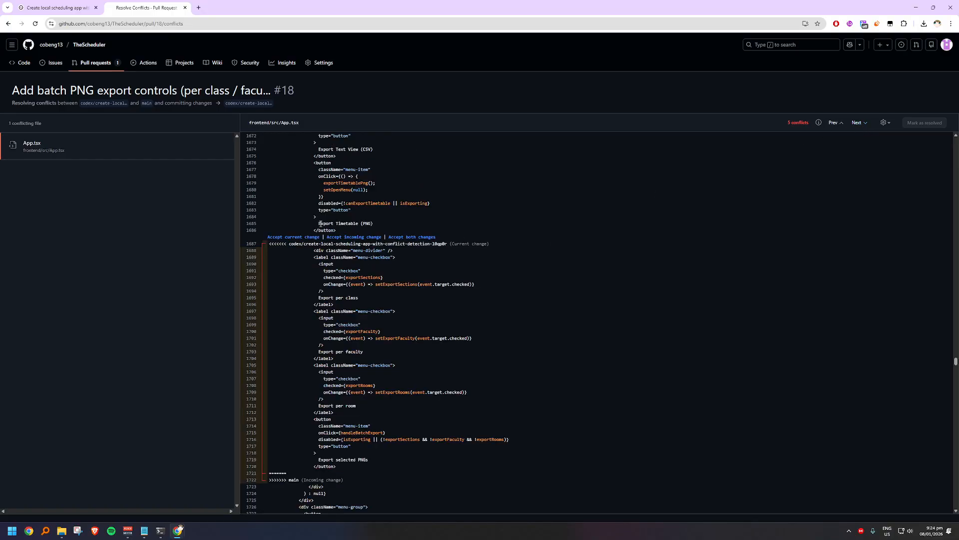
{"action": "left_click", "coordinate": [294, 237]}
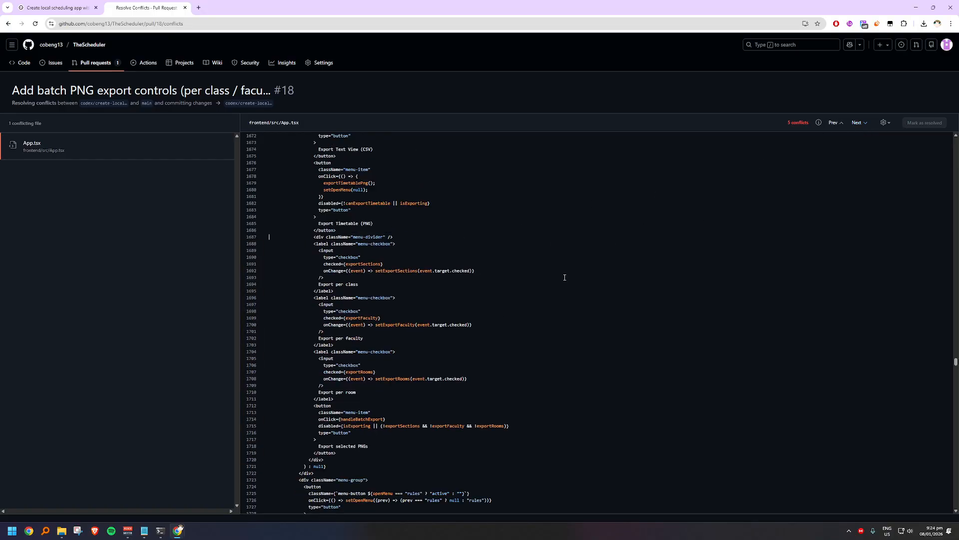
{"action": "left_click", "coordinate": [841, 124]}
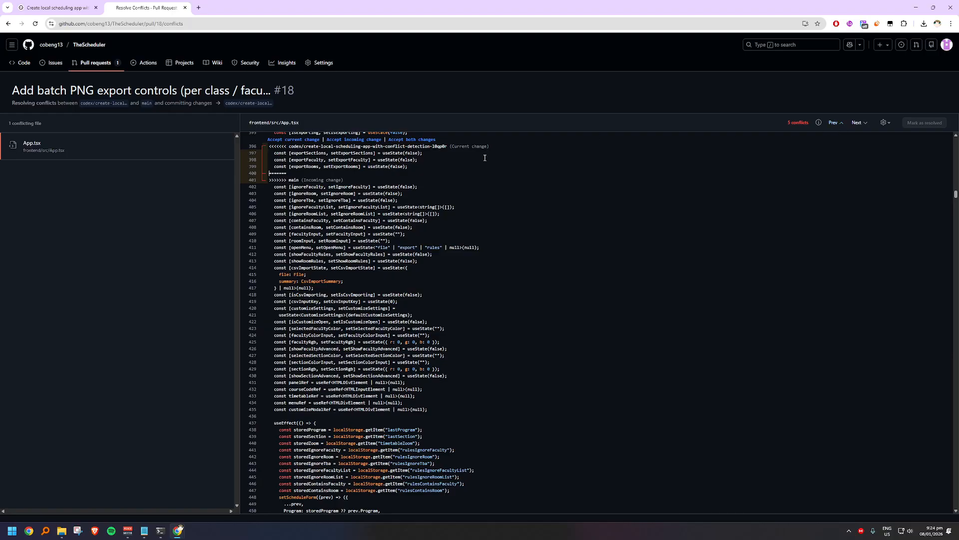
{"action": "scroll", "coordinate": [484, 157], "scroll_direction": "up", "scroll_amount": 3}
{"action": "left_click", "coordinate": [294, 214]}
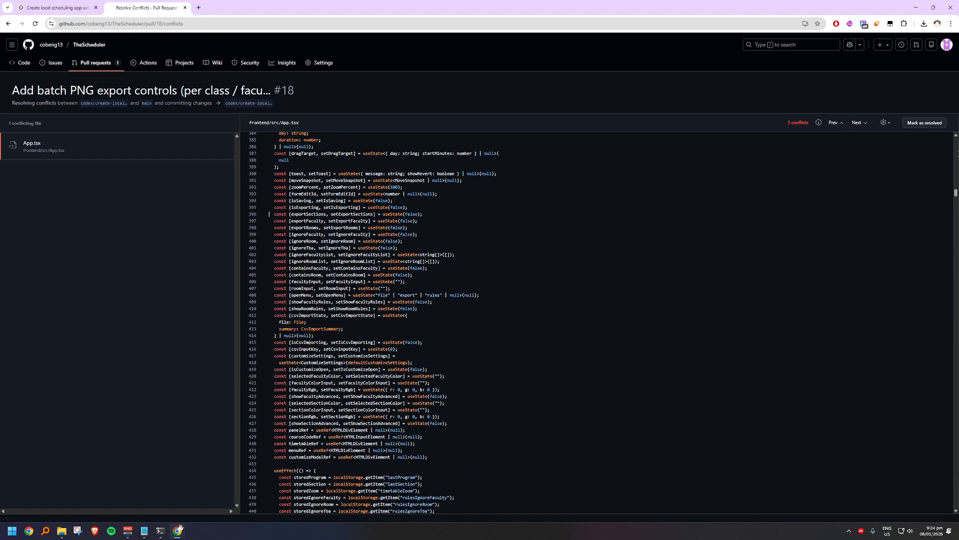
{"action": "left_click", "coordinate": [934, 124]}
{"action": "left_click", "coordinate": [919, 108]}
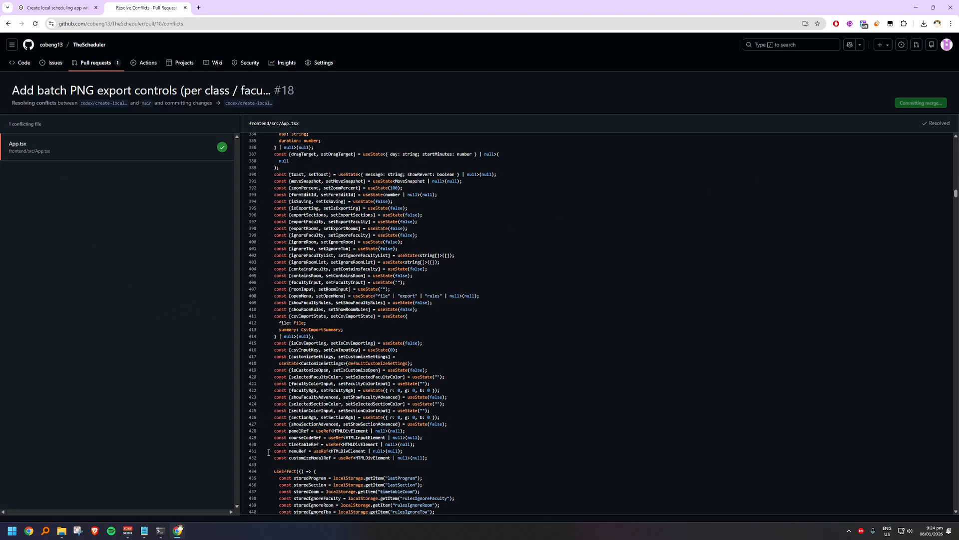
Step: Delete the inner TheScheduler folder, closing the running terminal windows that keep it in use
{"action": "mouse_move", "coordinate": [61, 531]}
{"action": "left_click", "coordinate": [84, 491]}
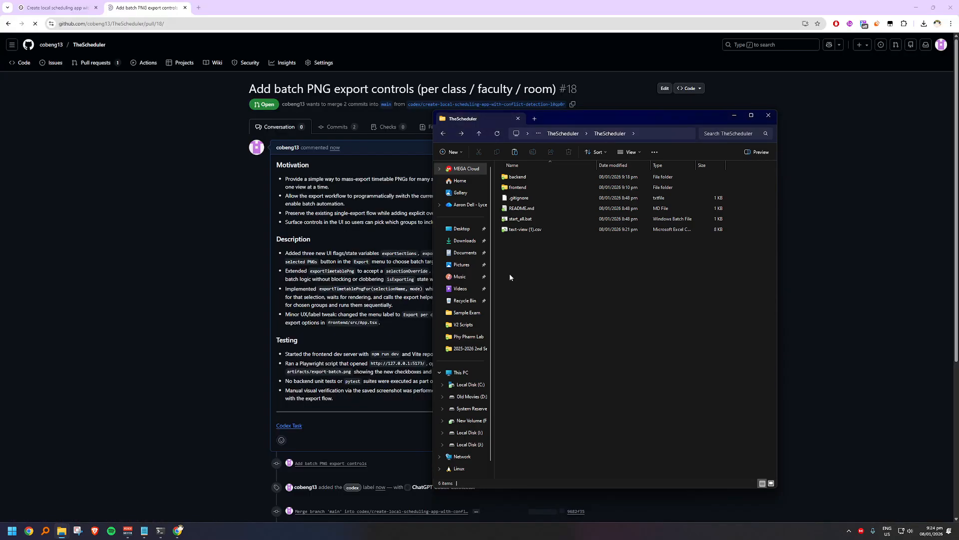
{"action": "left_click", "coordinate": [554, 133]}
{"action": "left_click", "coordinate": [552, 175]}
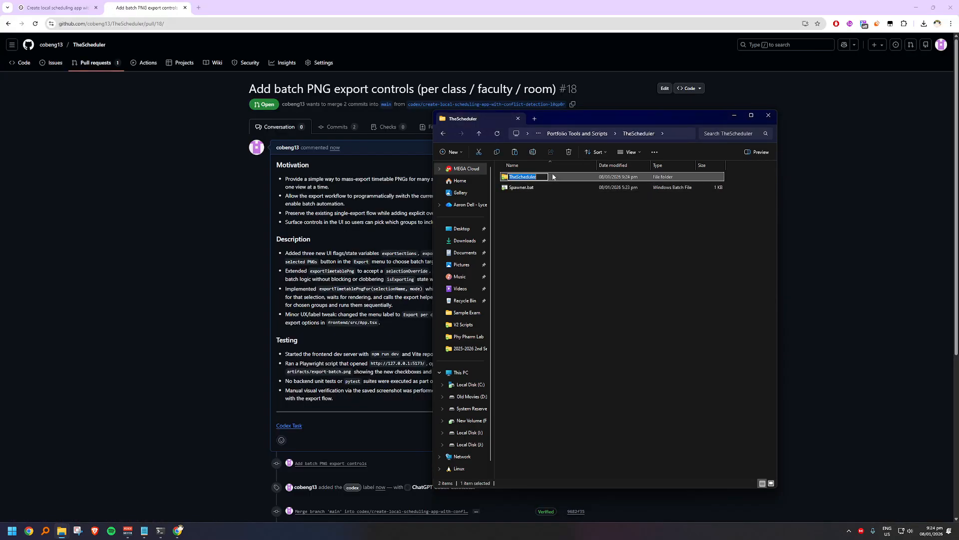
{"action": "key", "text": "Return"}
{"action": "left_click", "coordinate": [498, 230]}
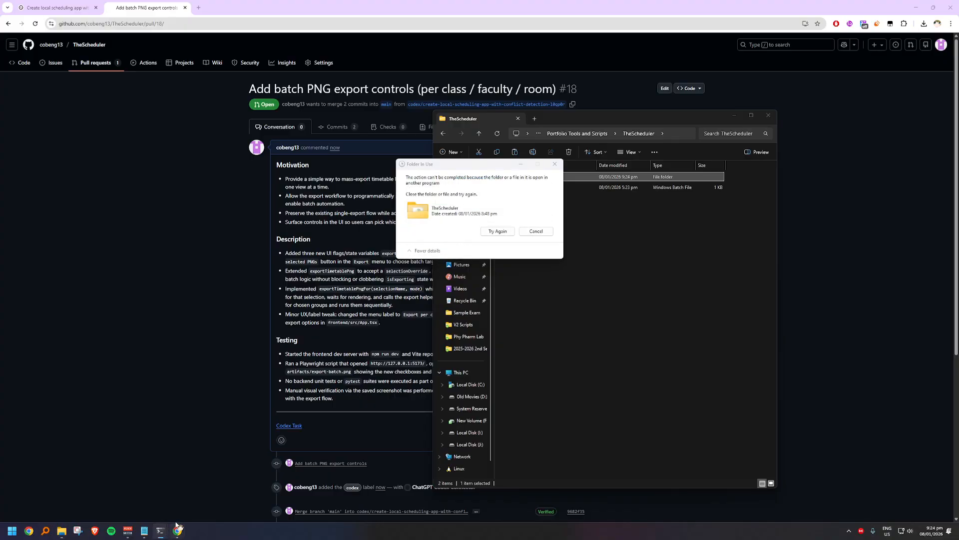
{"action": "right_click", "coordinate": [160, 530]}
{"action": "left_click", "coordinate": [165, 513]}
{"action": "left_click", "coordinate": [494, 231]}
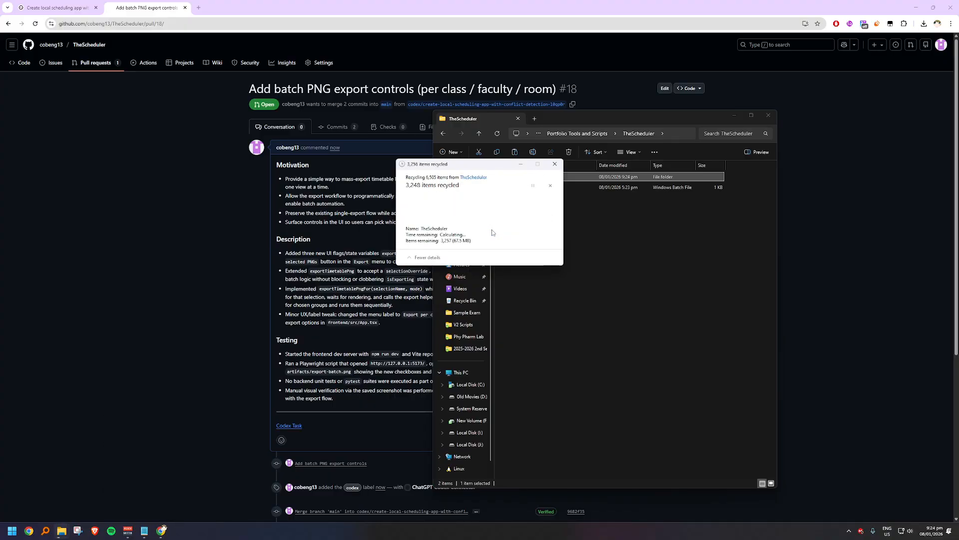
Step: Return to the batch PNG export pull request in the browser to merge it into main
{"action": "left_click", "coordinate": [244, 308]}
{"action": "scroll", "coordinate": [352, 365], "scroll_direction": "down", "scroll_amount": 5}
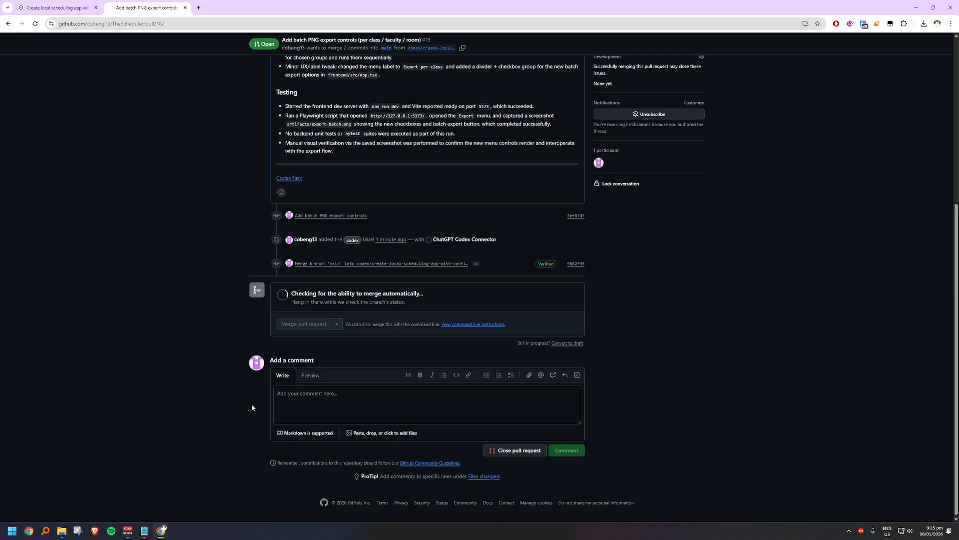
Step: Reload the batch PNG export pull request and merge it into main with a merge commit, confirming the merge
{"action": "left_click", "coordinate": [35, 23]}
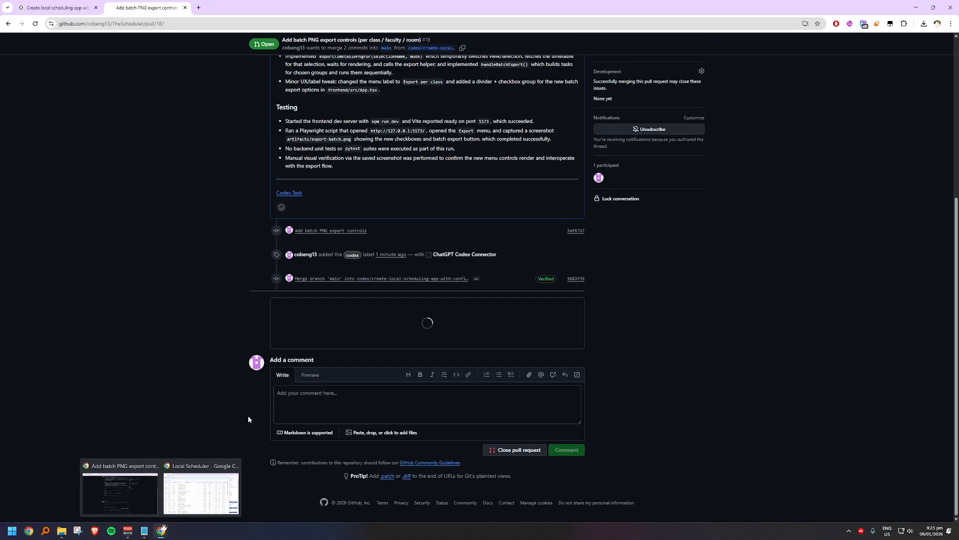
{"action": "left_click", "coordinate": [336, 339]}
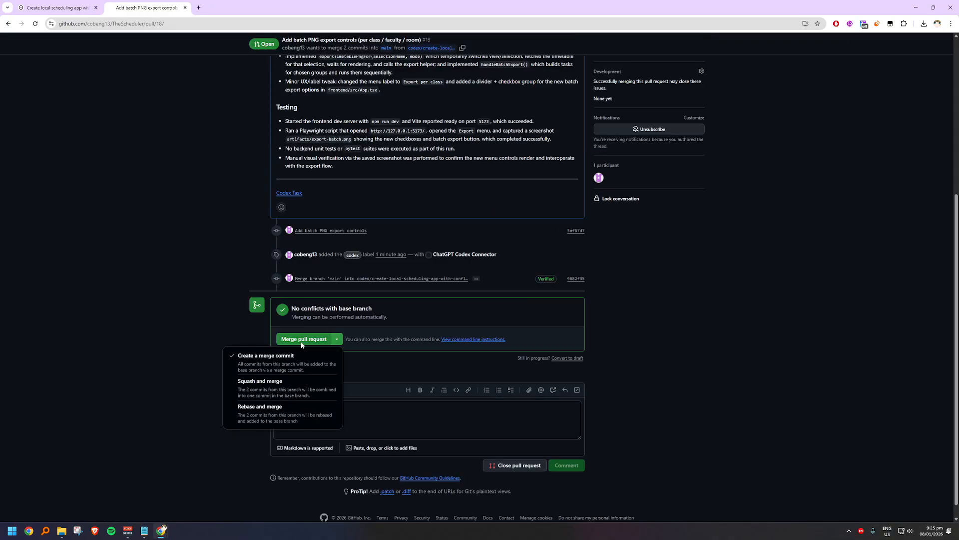
{"action": "left_click", "coordinate": [279, 357]}
{"action": "left_click", "coordinate": [304, 339]}
{"action": "left_click", "coordinate": [299, 429]}
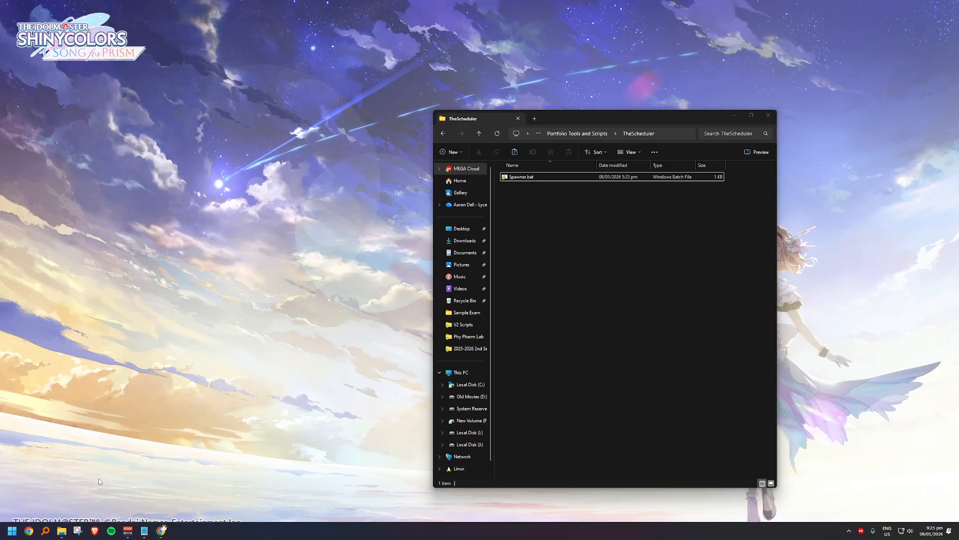
Step: Clone a fresh TheScheduler copy with Spawner.bat, run the batch file in the new folder and open the app at localhost:5173
{"action": "left_click", "coordinate": [84, 497]}
{"action": "double_click", "coordinate": [546, 178]}
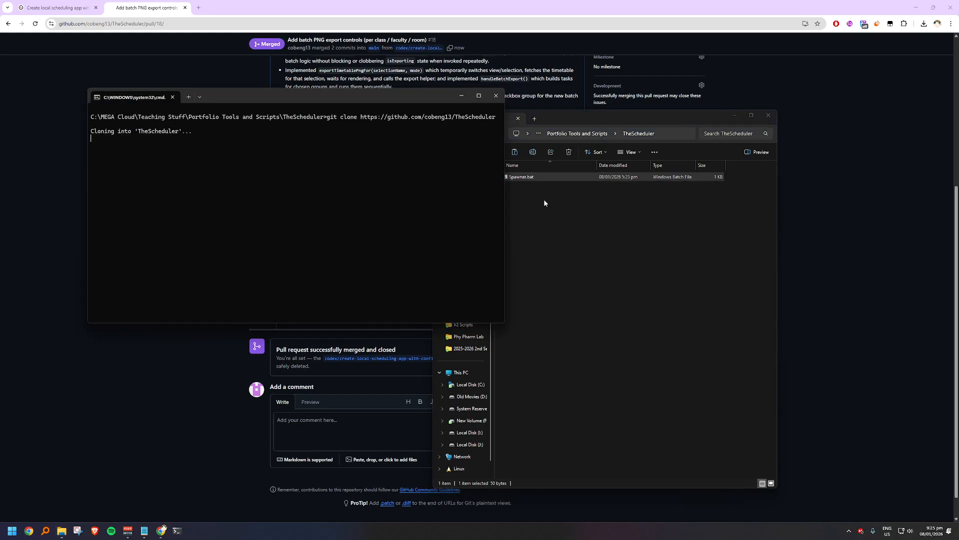
{"action": "double_click", "coordinate": [545, 178]}
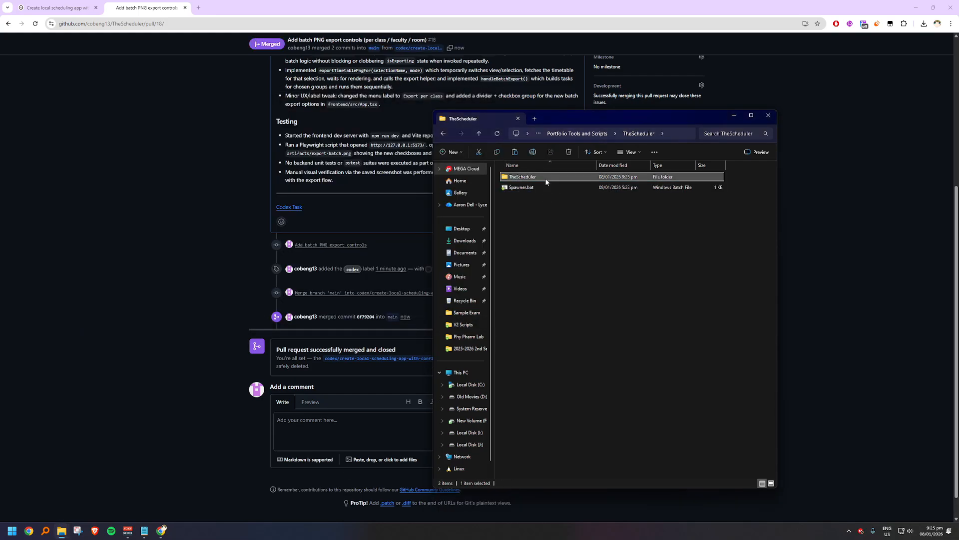
{"action": "double_click", "coordinate": [542, 219]}
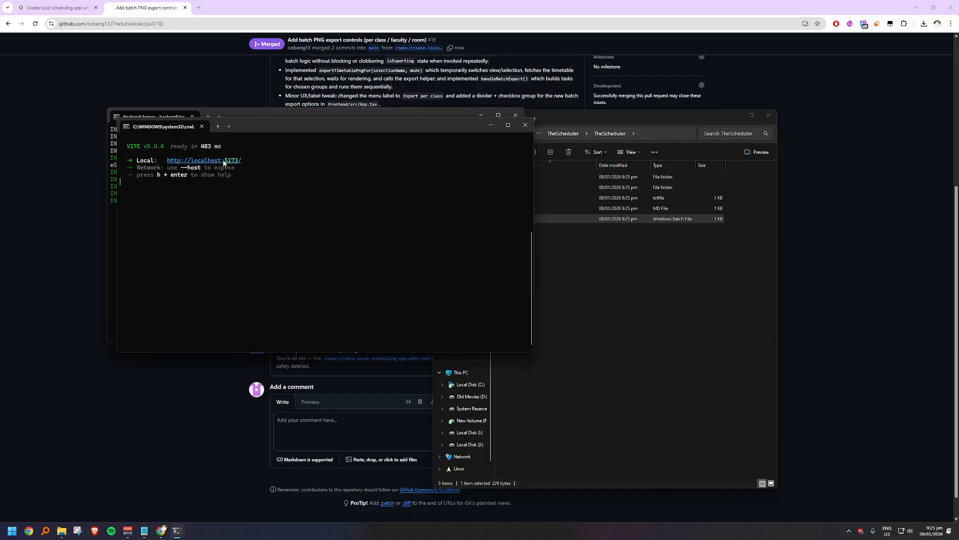
{"action": "left_click", "coordinate": [224, 163], "text": "ctrl"}
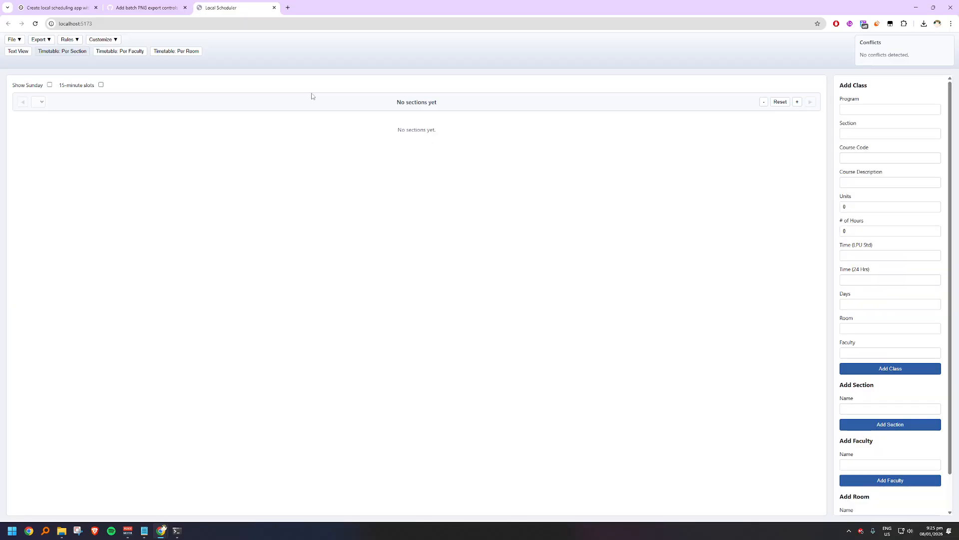
Step: Import the newest text-view (1).csv schedule from the Downloads folder into the scheduler
{"action": "left_click", "coordinate": [15, 39]}
{"action": "left_click", "coordinate": [30, 84]}
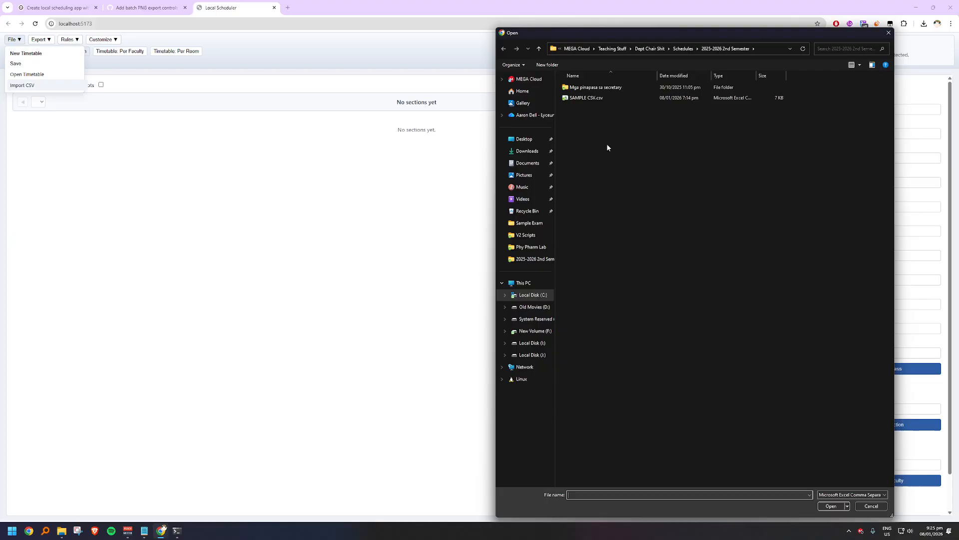
{"action": "left_click", "coordinate": [527, 151]}
{"action": "left_click", "coordinate": [574, 97]}
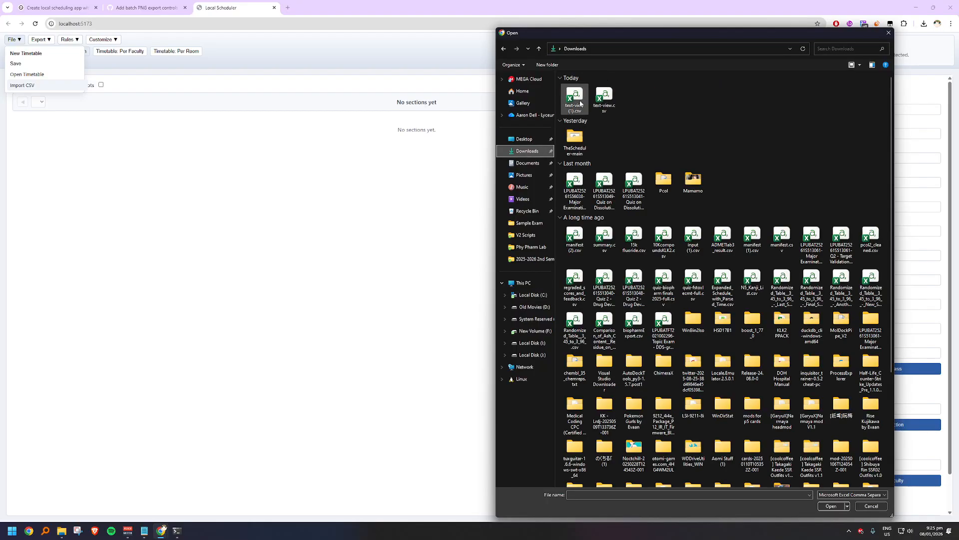
{"action": "left_click", "coordinate": [831, 506]}
{"action": "left_click", "coordinate": [540, 306]}
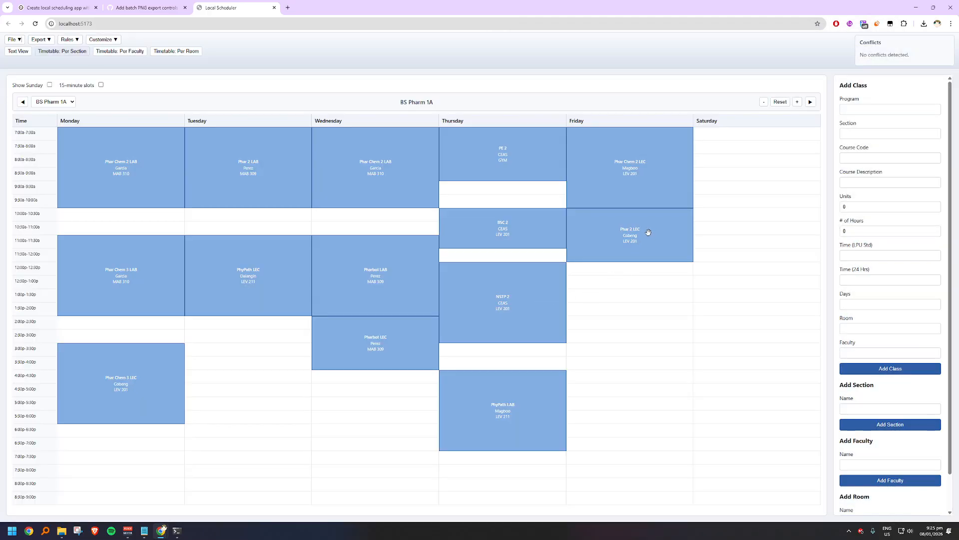
Step: Examine the imported timetables per faculty, going through the faculty members one after another
{"action": "left_click", "coordinate": [125, 53]}
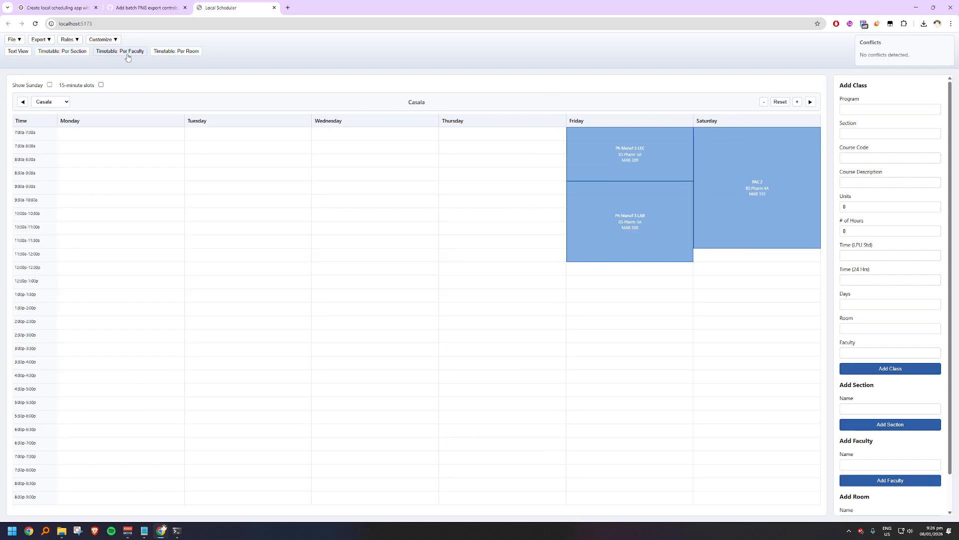
{"action": "left_click", "coordinate": [811, 103]}
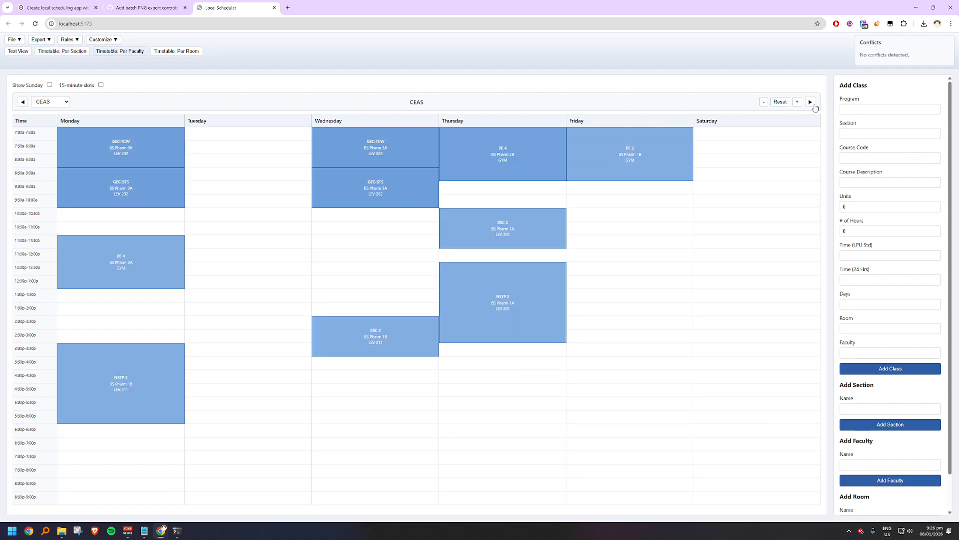
{"action": "left_click", "coordinate": [811, 103]}
{"action": "left_click", "coordinate": [811, 103]}
{"action": "left_click", "coordinate": [811, 102]}
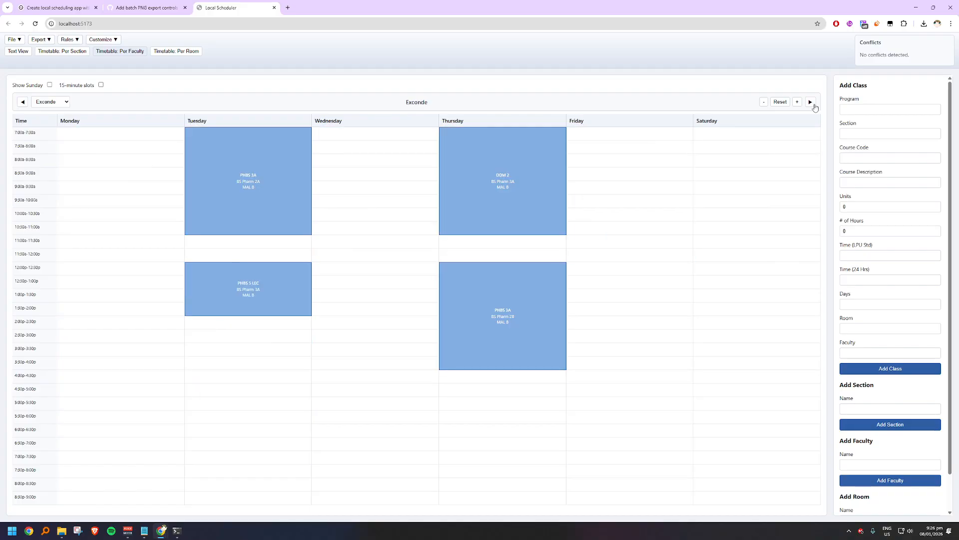
{"action": "left_click", "coordinate": [811, 102]}
{"action": "left_click", "coordinate": [811, 102]}
{"action": "left_click", "coordinate": [811, 103]}
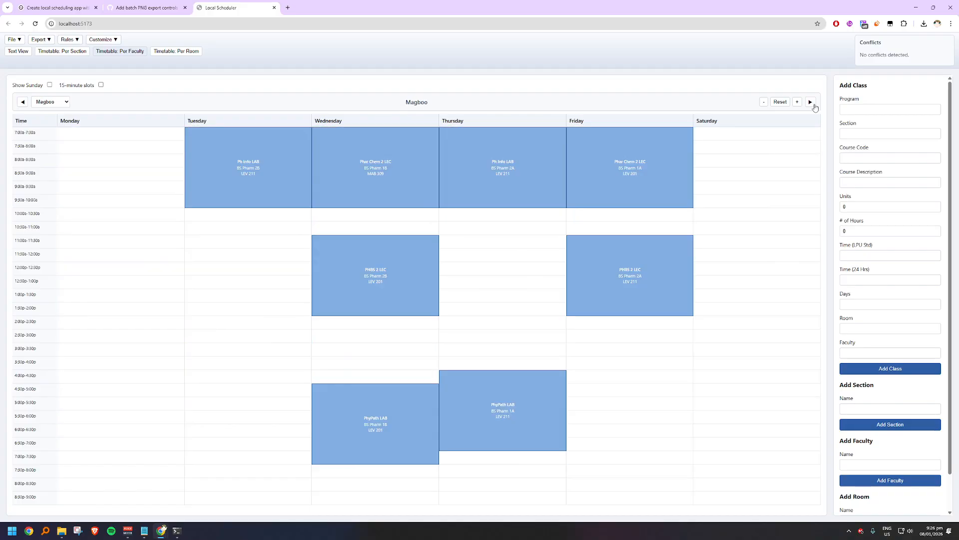
{"action": "left_click", "coordinate": [811, 102]}
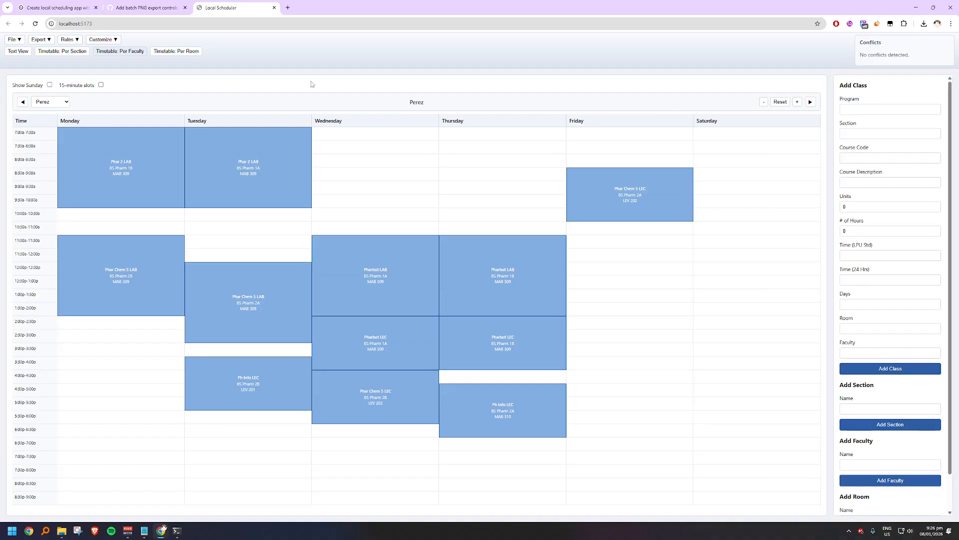
Step: In the per-section timetable, enable faculty colors for class blocks and save light purple #D9B2E0 for the faculty member teaching Phar 2 LEC
{"action": "left_click", "coordinate": [67, 55]}
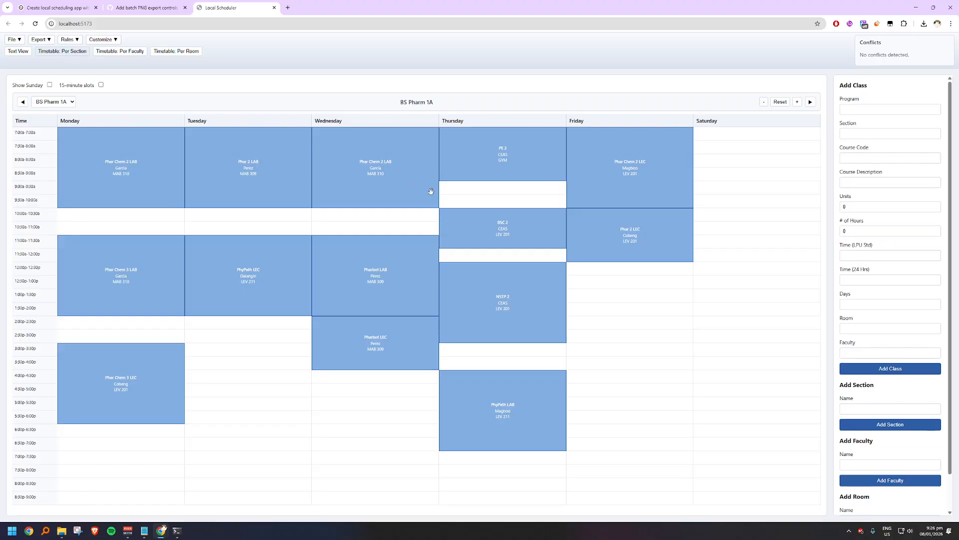
{"action": "left_click", "coordinate": [107, 41]}
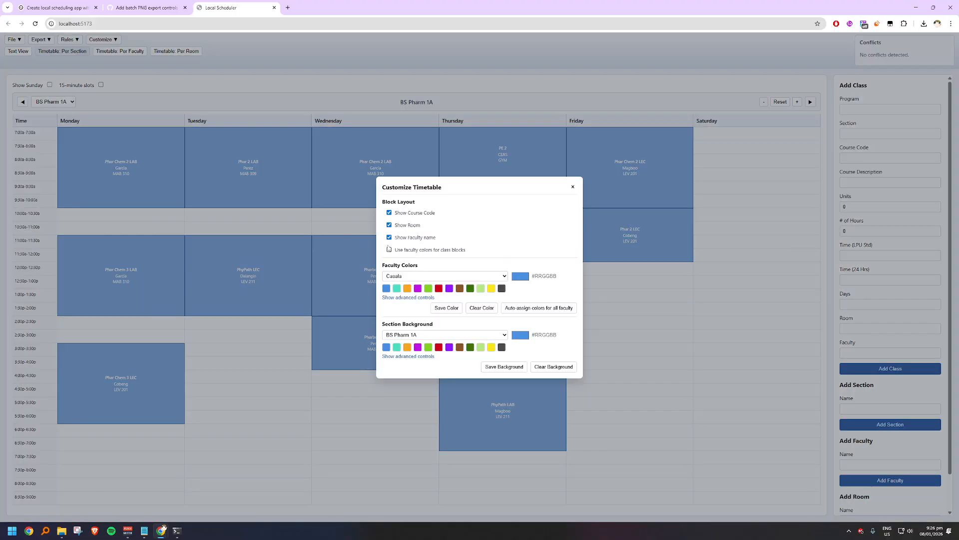
{"action": "left_click", "coordinate": [443, 275]}
{"action": "left_click", "coordinate": [440, 303]}
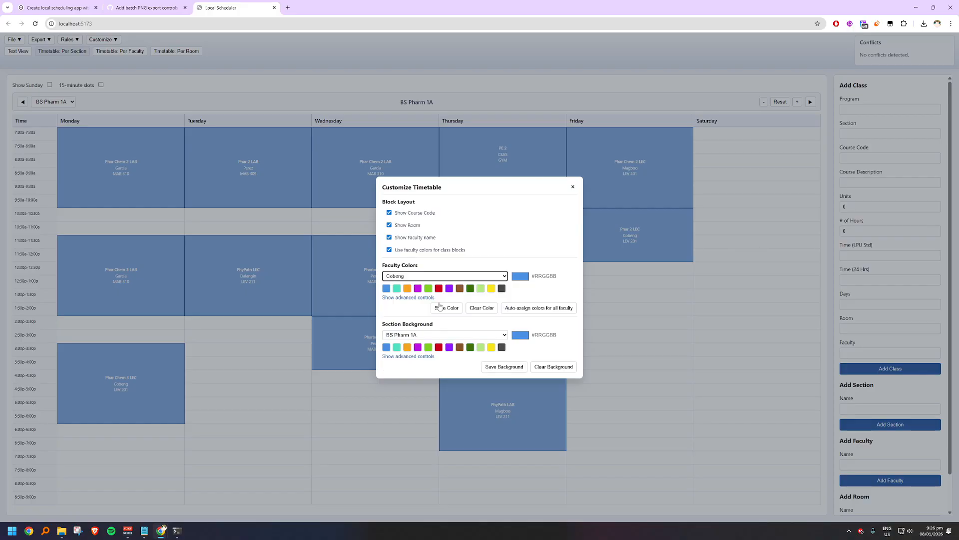
{"action": "left_click", "coordinate": [519, 276]}
{"action": "left_click", "coordinate": [417, 288]}
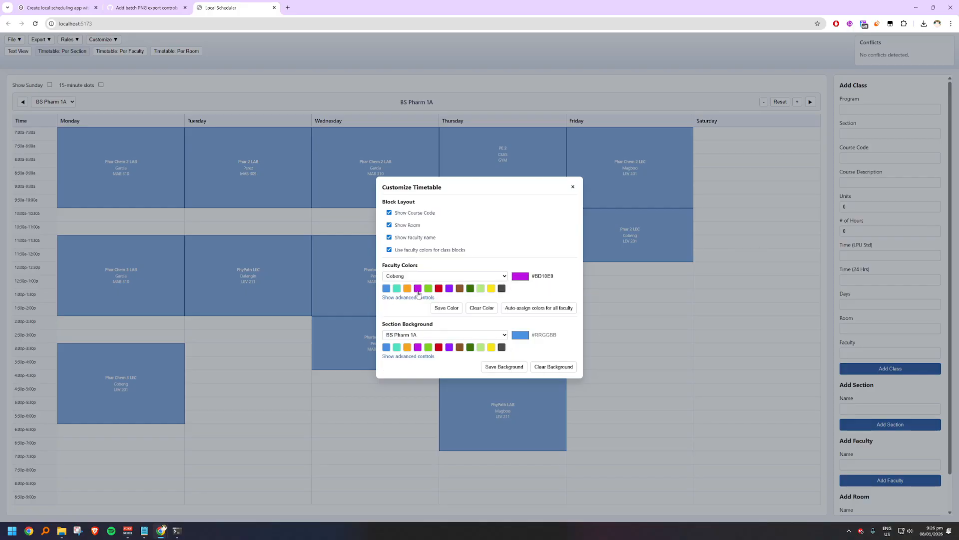
{"action": "left_click", "coordinate": [528, 276]}
{"action": "left_click", "coordinate": [530, 290]}
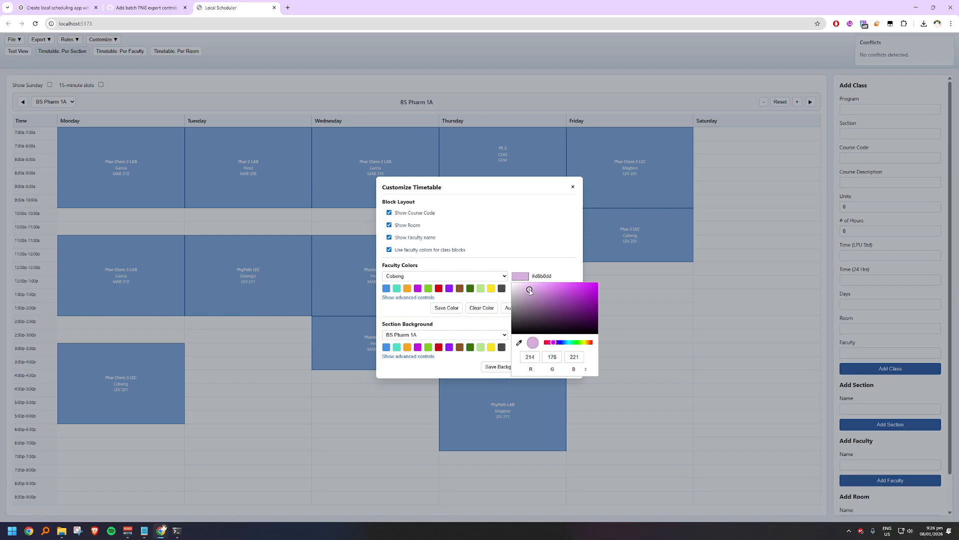
{"action": "left_click", "coordinate": [477, 307]}
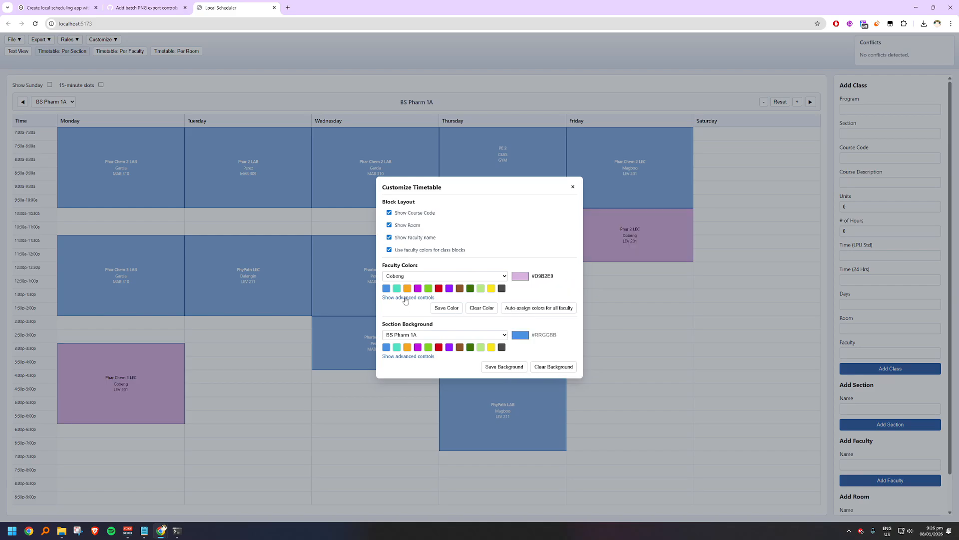
Step: Save yellow #F8E71C as the color of the faculty member teaching PhyPath LEC
{"action": "left_click", "coordinate": [424, 276]}
{"action": "left_click", "coordinate": [423, 313]}
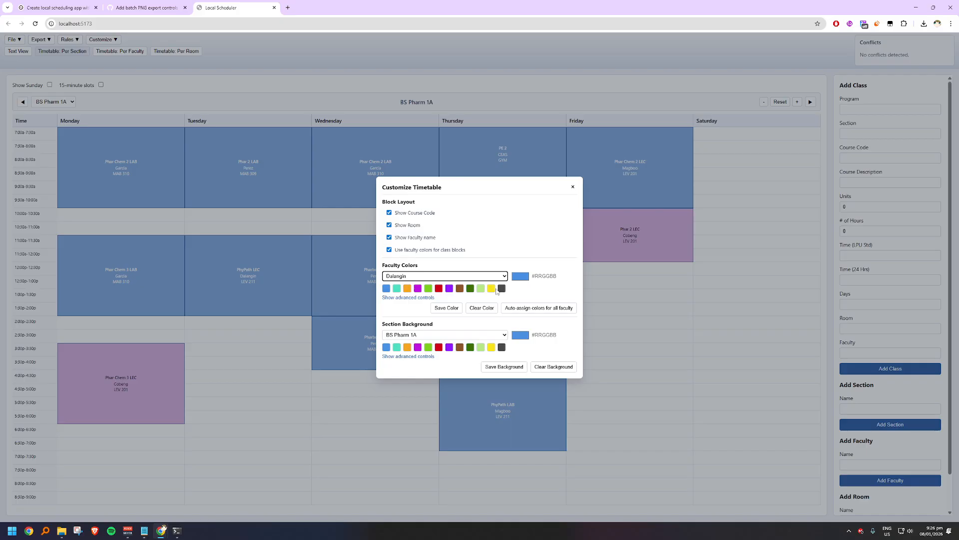
{"action": "left_click", "coordinate": [491, 289]}
{"action": "left_click", "coordinate": [446, 308]}
Step: Set light green #B8E986 as the color of the fifth faculty member in the list and save it
{"action": "left_click", "coordinate": [448, 278]}
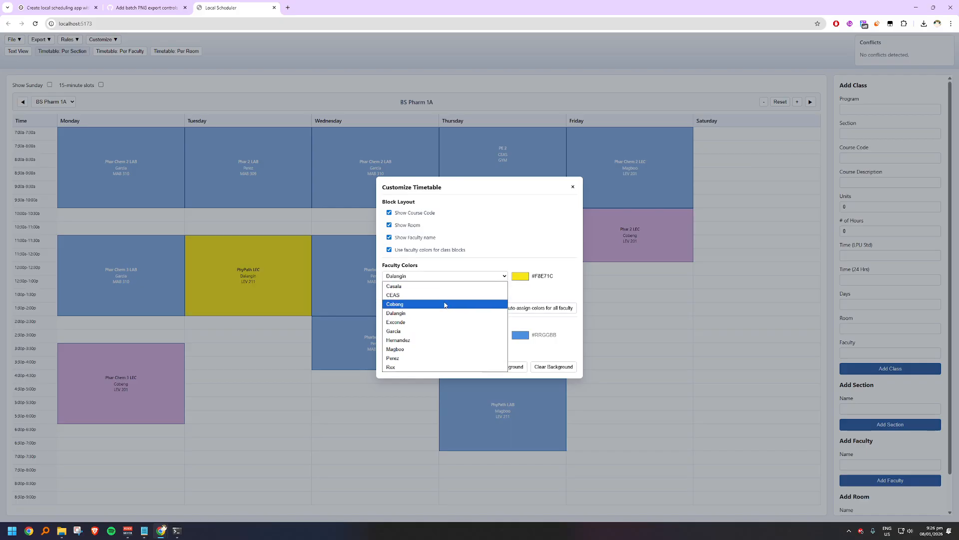
{"action": "left_click", "coordinate": [445, 322]}
{"action": "left_click", "coordinate": [480, 288]}
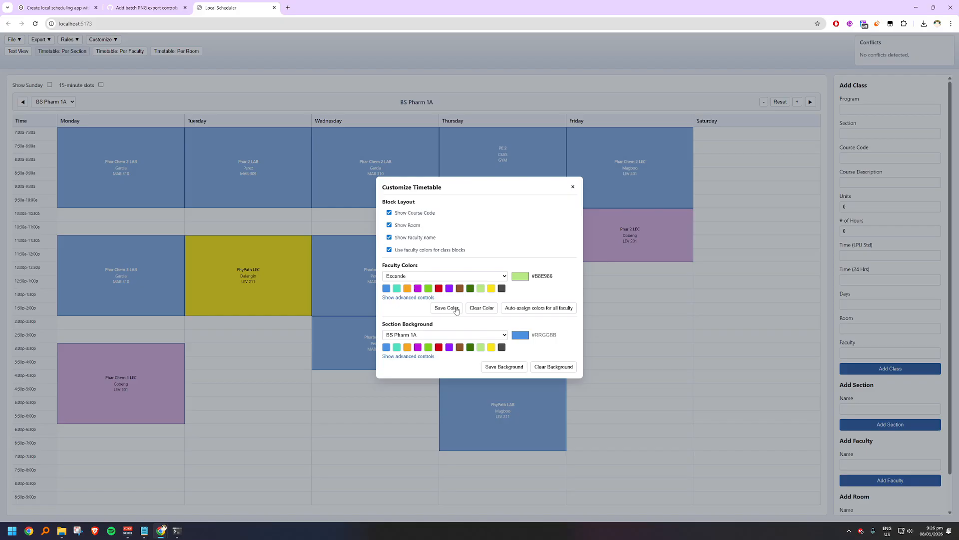
Step: Save orange #F5A623 as the color of the faculty member teaching Phar Chem 2 LAB
{"action": "left_click", "coordinate": [459, 278]}
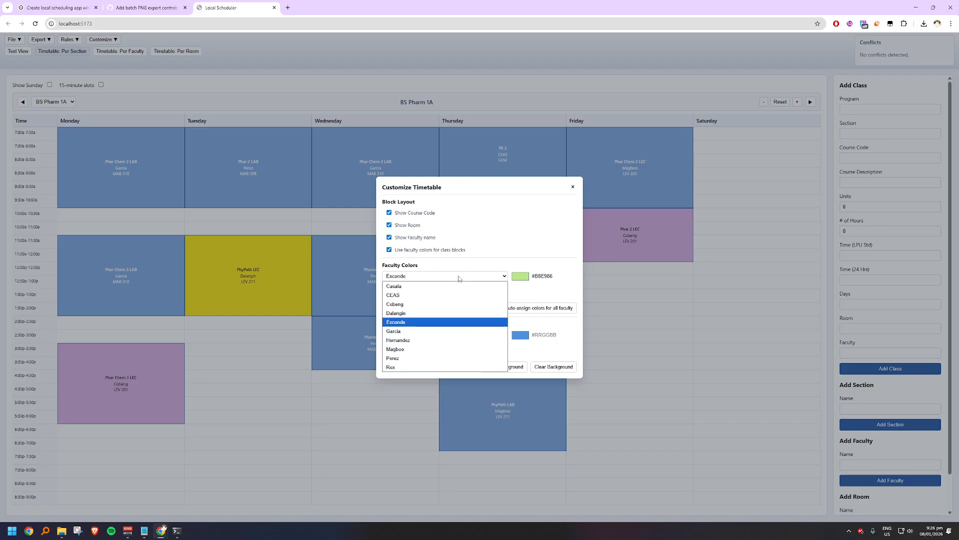
{"action": "left_click", "coordinate": [440, 331]}
{"action": "left_click", "coordinate": [407, 288]}
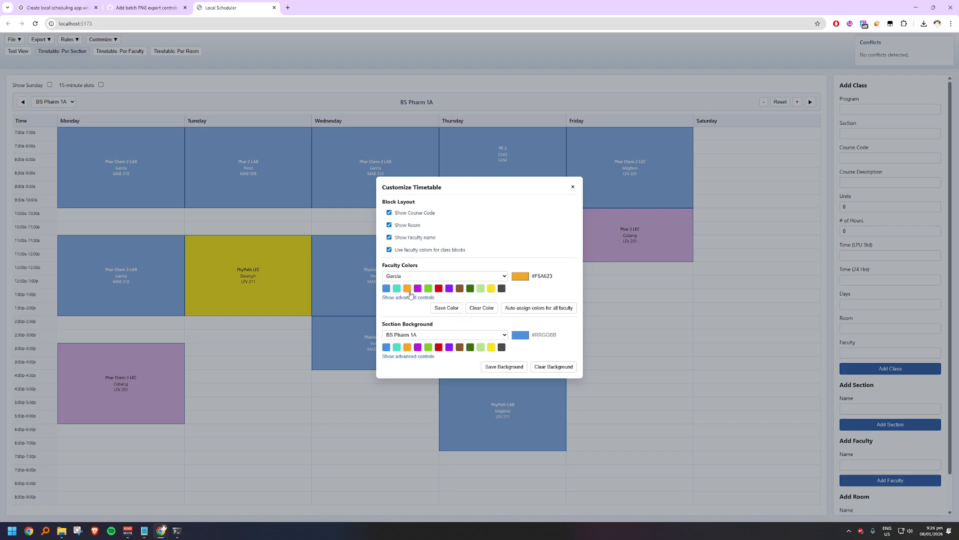
{"action": "left_click", "coordinate": [442, 307]}
Step: Try the custom orange shades #F2A01C and #D18710 for the Phar Chem 2 LAB faculty member
{"action": "left_click", "coordinate": [520, 275]}
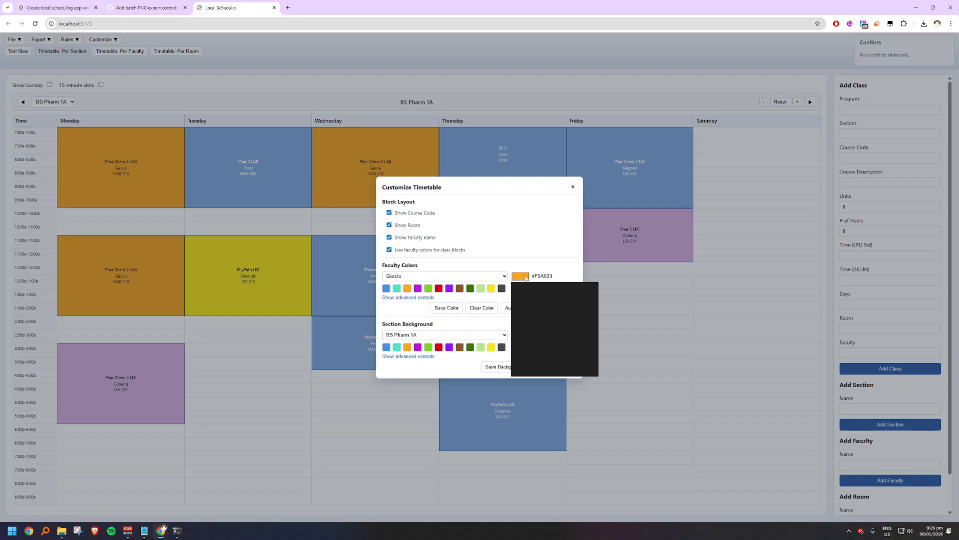
{"action": "left_click_drag", "start_coordinate": [584, 285], "coordinate": [588, 285]}
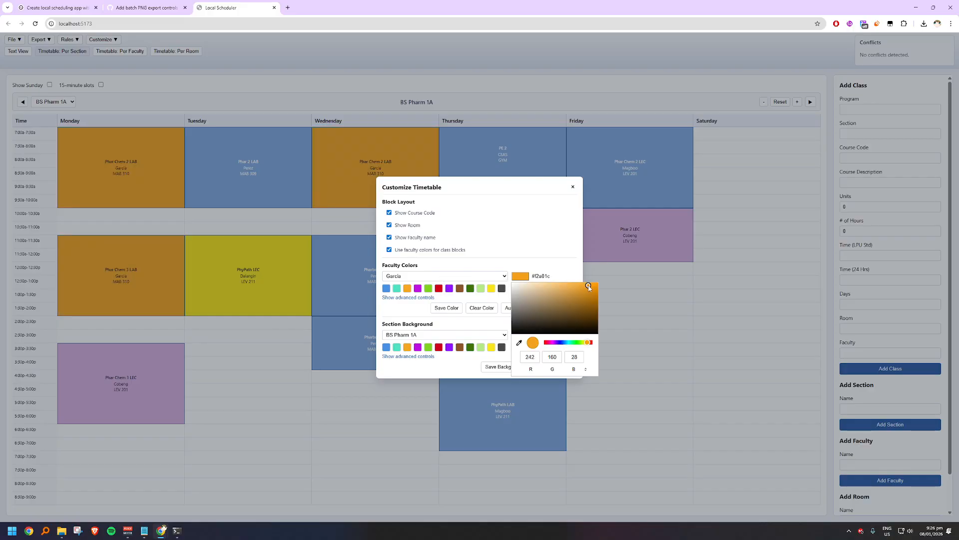
{"action": "left_click", "coordinate": [484, 319]}
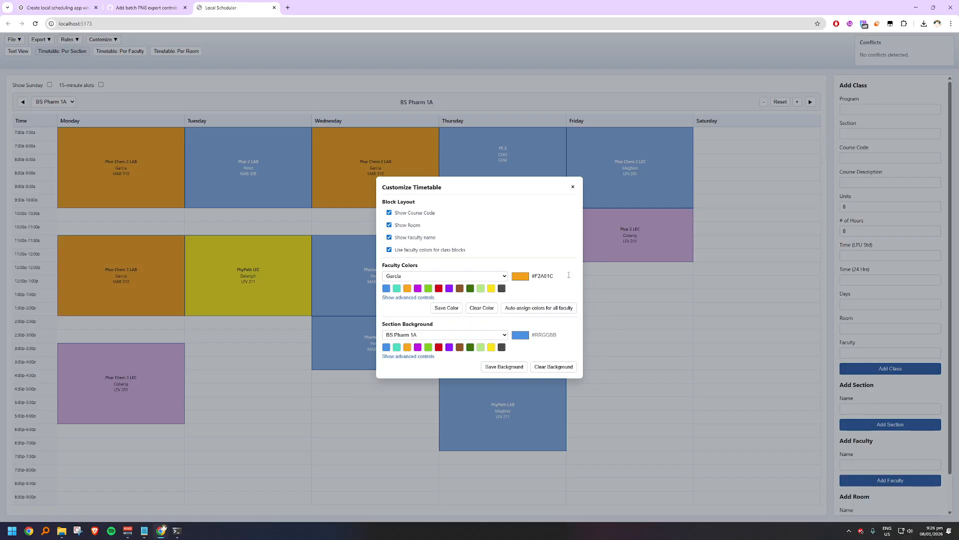
{"action": "left_click", "coordinate": [536, 278]}
{"action": "left_click_drag", "start_coordinate": [585, 288], "coordinate": [590, 291]}
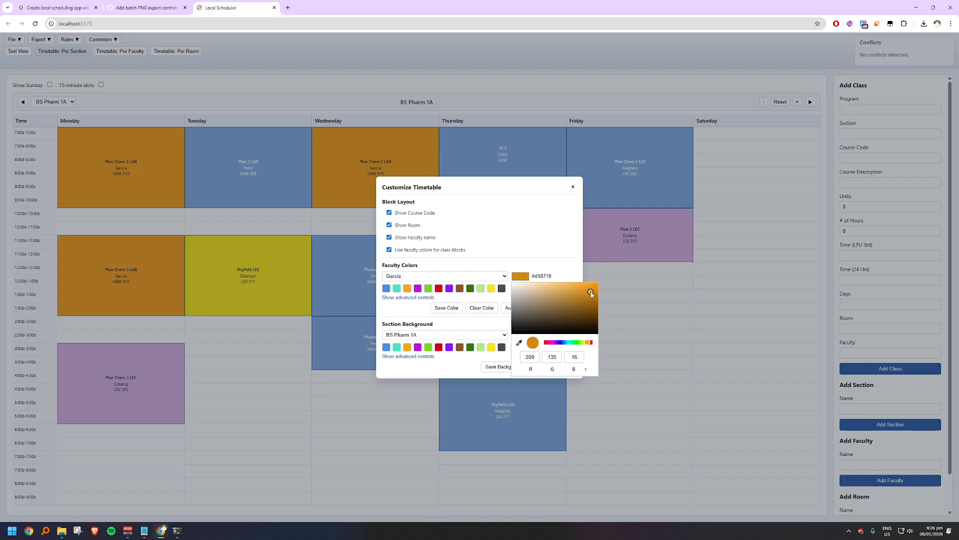
{"action": "left_click", "coordinate": [445, 307]}
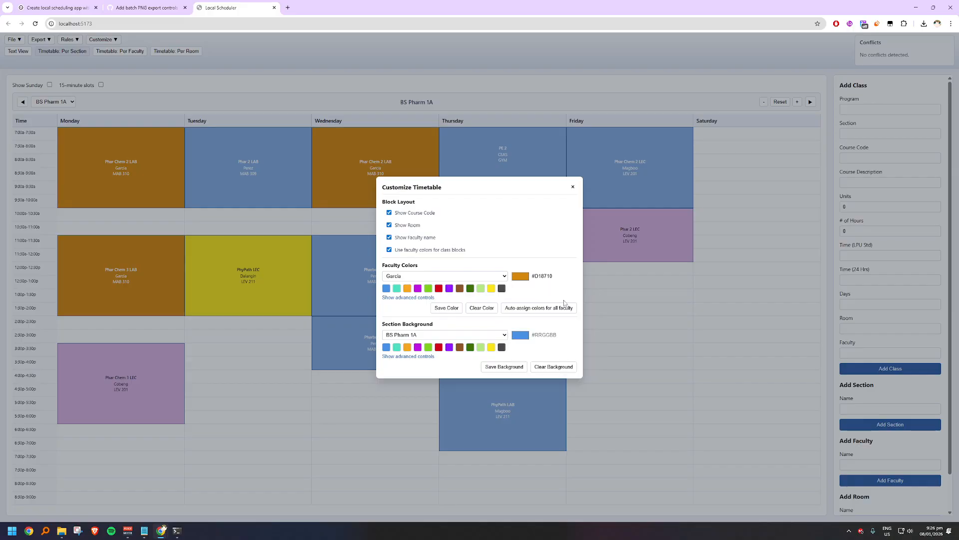
Step: Change the Phar Chem 2 LAB faculty member's color to the lighter orange #EE9F20 and save it
{"action": "left_click", "coordinate": [526, 278]}
{"action": "left_click_drag", "start_coordinate": [590, 292], "coordinate": [586, 288]}
{"action": "left_click", "coordinate": [455, 311]}
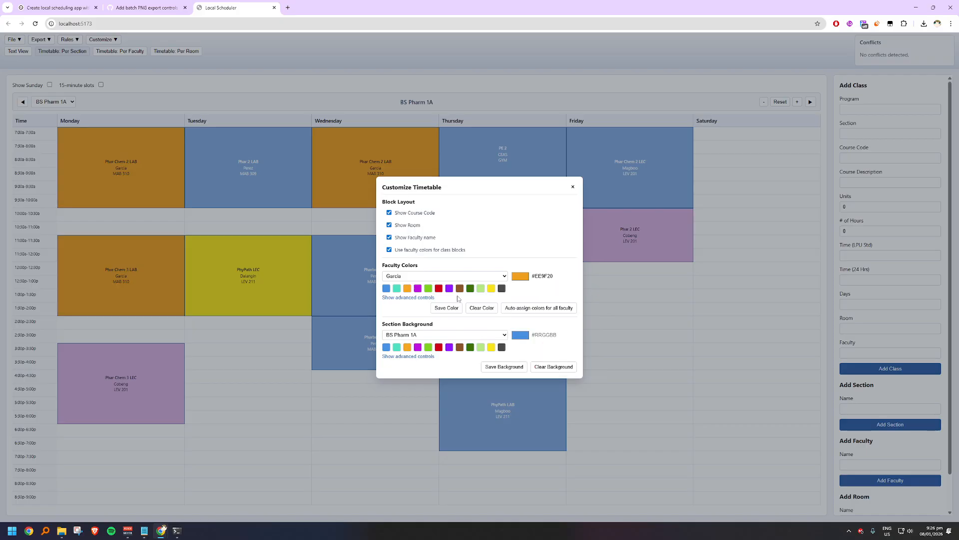
Step: Mix a custom light pink #FFD1F5 for the seventh faculty member in the list and save the color
{"action": "left_click", "coordinate": [435, 281]}
{"action": "left_click", "coordinate": [435, 339]}
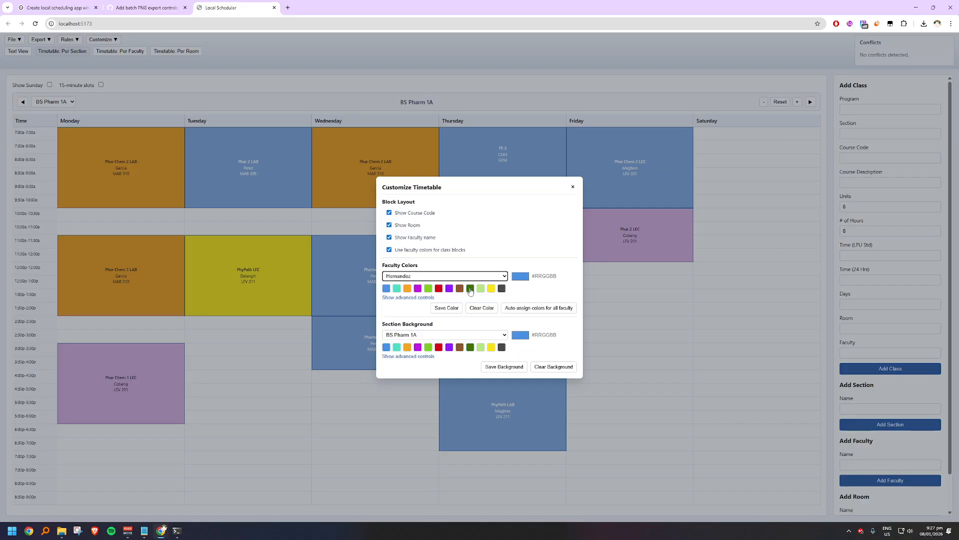
{"action": "left_click", "coordinate": [418, 288]}
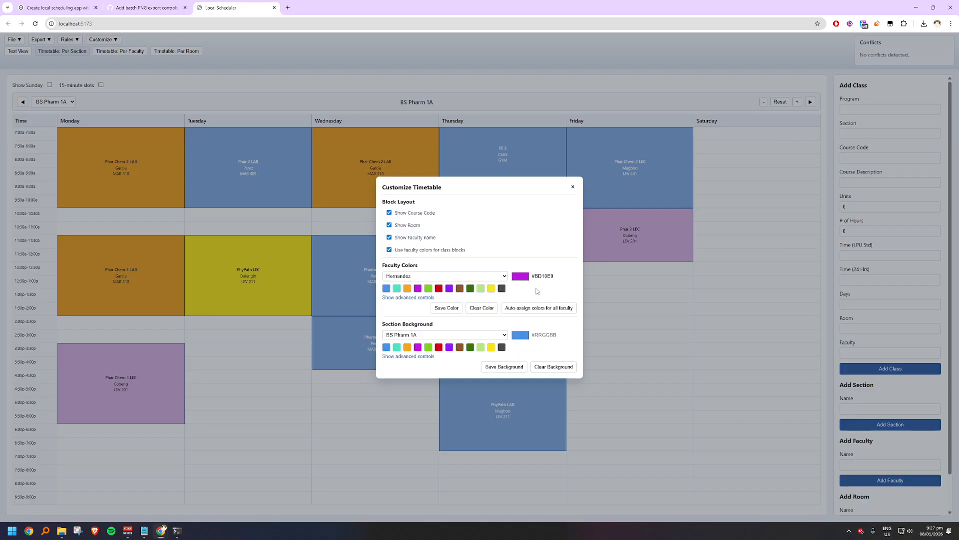
{"action": "left_click", "coordinate": [520, 276]}
{"action": "left_click_drag", "start_coordinate": [582, 292], "coordinate": [537, 295]}
{"action": "left_click_drag", "start_coordinate": [554, 342], "coordinate": [552, 345]}
{"action": "left_click_drag", "start_coordinate": [539, 304], "coordinate": [530, 284]}
{"action": "left_click", "coordinate": [444, 310]}
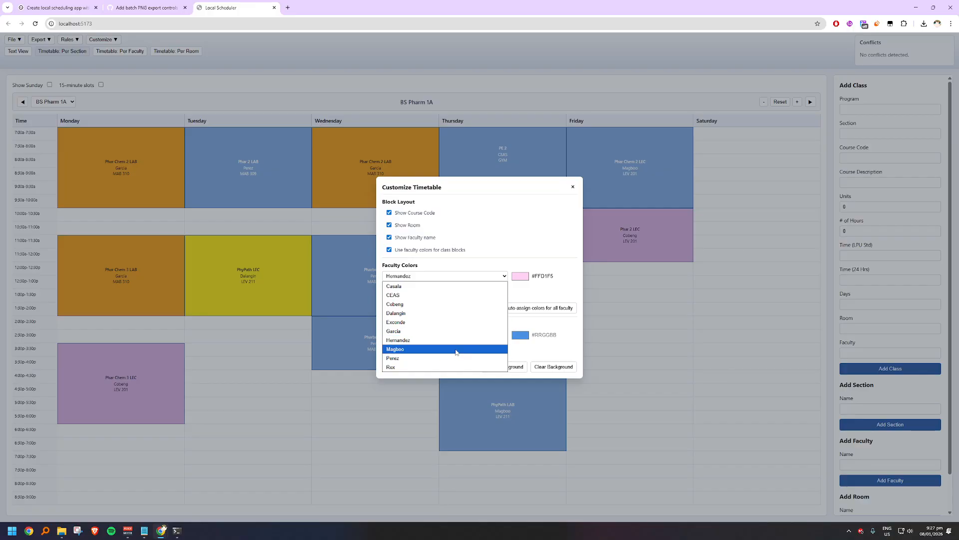
Step: Pick the red preset for the faculty member teaching Phar 2 LAB, darken it to #A30518 and save the color
{"action": "left_click", "coordinate": [455, 348]}
{"action": "left_click", "coordinate": [461, 277]}
{"action": "left_click", "coordinate": [451, 356]}
{"action": "left_click", "coordinate": [439, 288]}
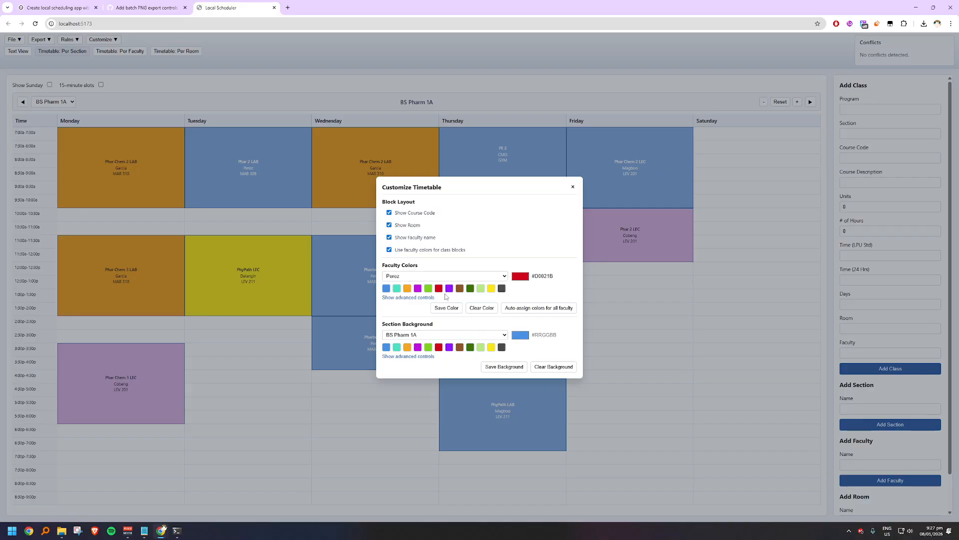
{"action": "left_click", "coordinate": [519, 276]}
{"action": "left_click_drag", "start_coordinate": [595, 293], "coordinate": [595, 300]}
{"action": "left_click", "coordinate": [451, 310]}
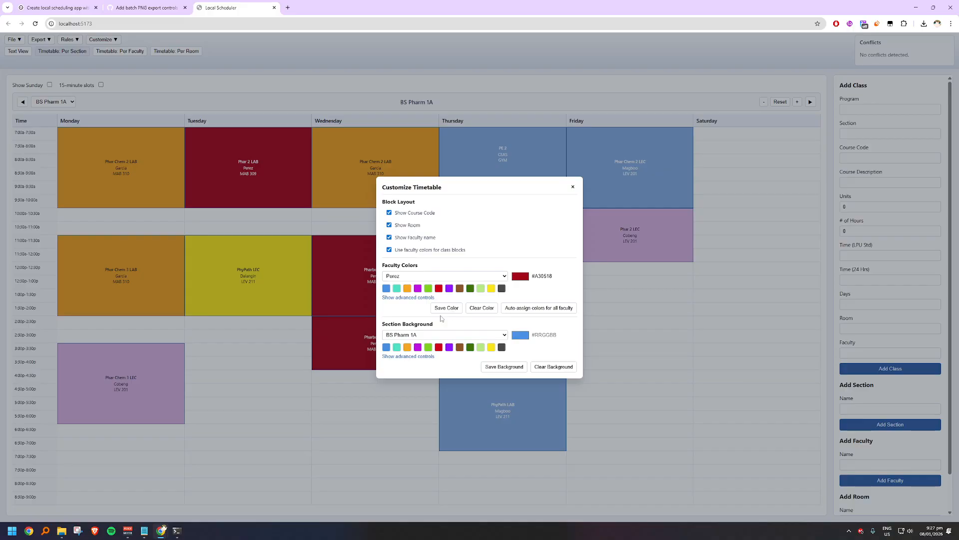
Step: Change the Phar 2 LAB faculty member's color to #C21429 and save it
{"action": "left_click", "coordinate": [524, 278]}
{"action": "left_click_drag", "start_coordinate": [593, 303], "coordinate": [588, 296]}
{"action": "left_click", "coordinate": [462, 309]}
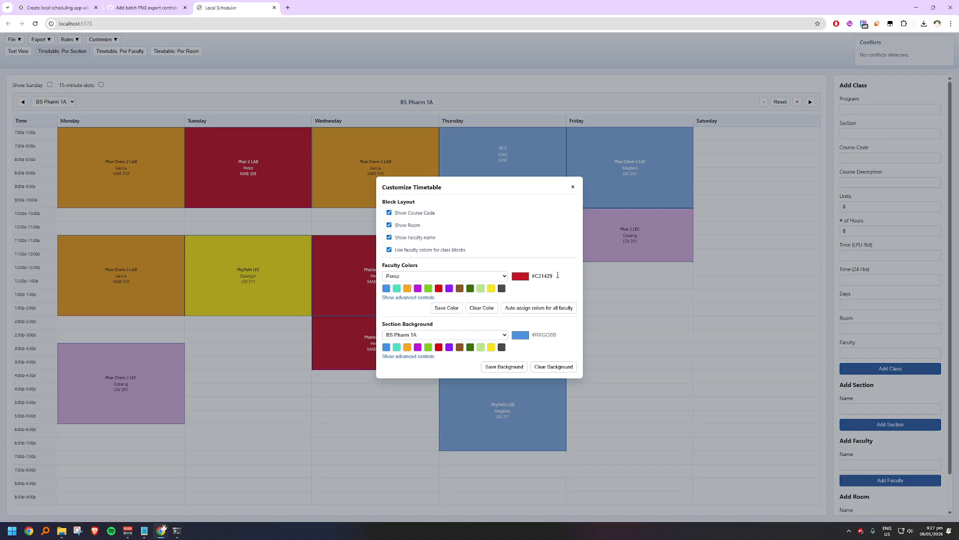
Step: Save the lighter red #D7374A as the Phar 2 LAB faculty member's color and close the timetable customization
{"action": "left_click", "coordinate": [524, 278]}
{"action": "left_click_drag", "start_coordinate": [588, 303], "coordinate": [576, 291]}
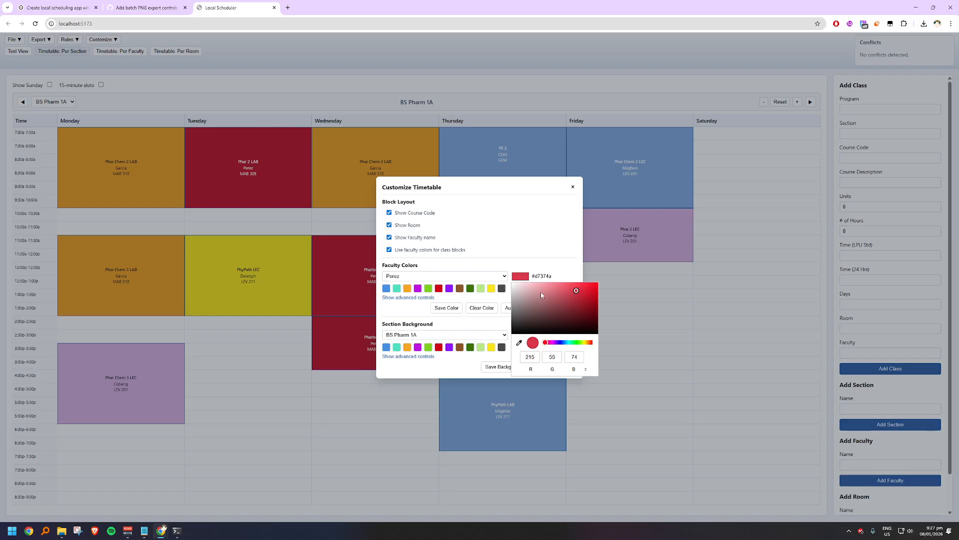
{"action": "left_click", "coordinate": [456, 308]}
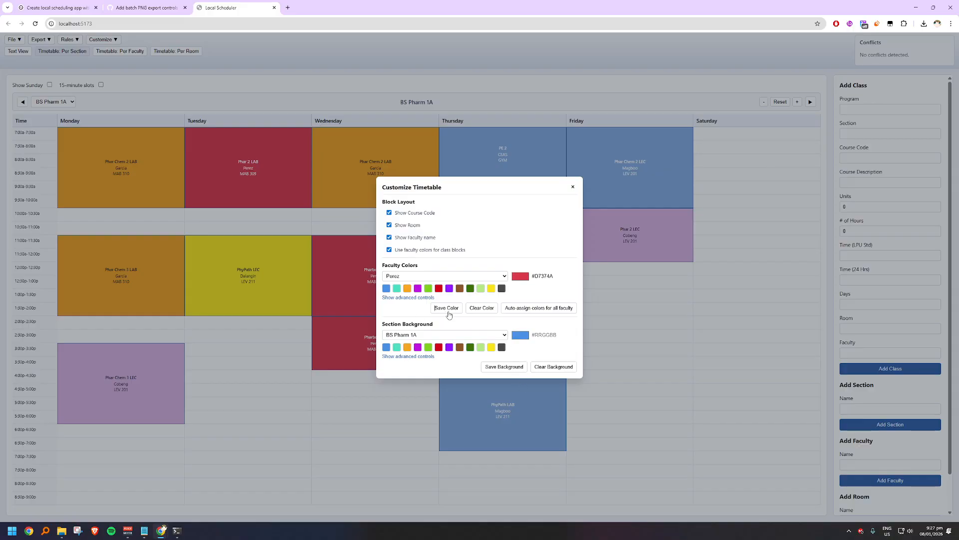
{"action": "left_click", "coordinate": [574, 187]}
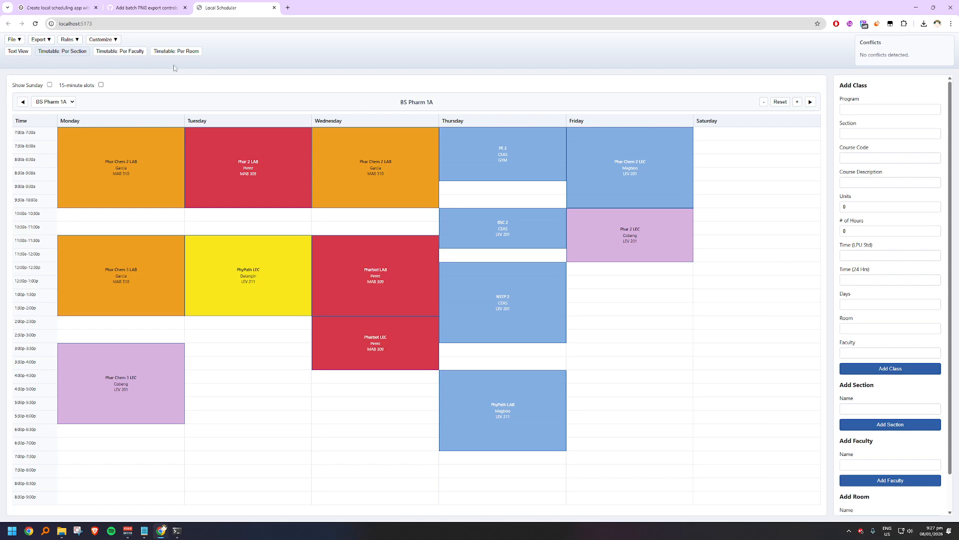
Step: Reopen the timetable customization, turn off all four block layout options and turn them back on
{"action": "left_click", "coordinate": [103, 39]}
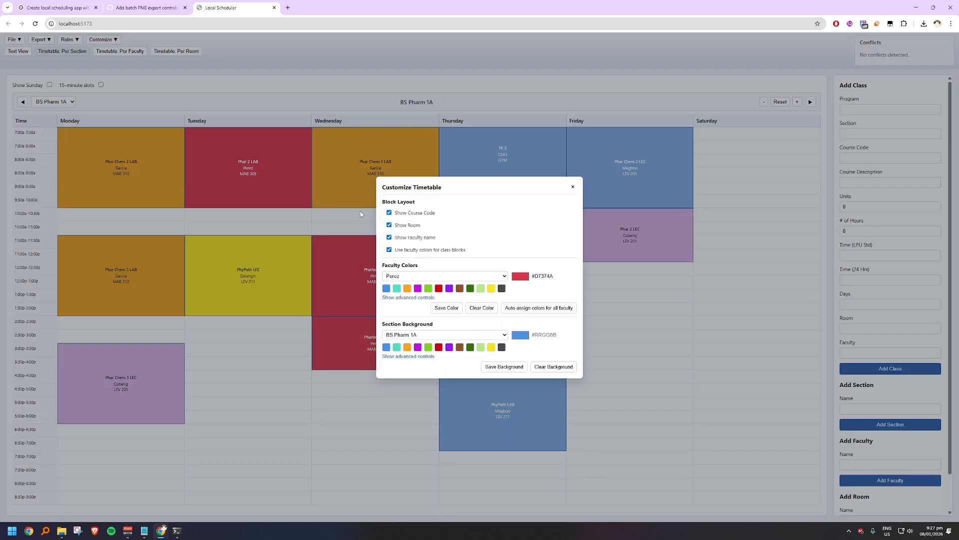
{"action": "left_click", "coordinate": [389, 213]}
{"action": "left_click", "coordinate": [390, 225]}
{"action": "left_click", "coordinate": [390, 237]}
{"action": "left_click", "coordinate": [416, 249]}
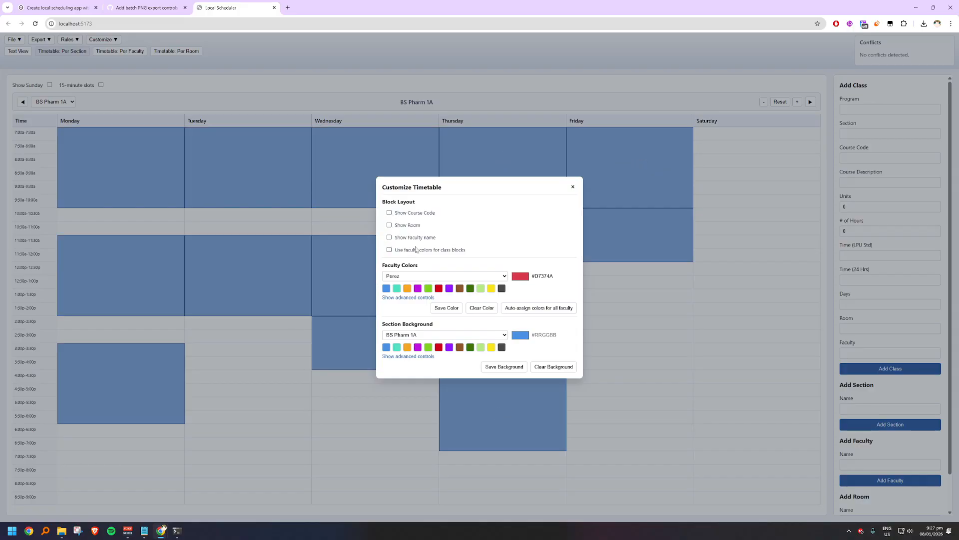
{"action": "left_click", "coordinate": [416, 249]}
{"action": "left_click", "coordinate": [411, 236]}
{"action": "left_click", "coordinate": [411, 213]}
{"action": "left_click", "coordinate": [411, 225]}
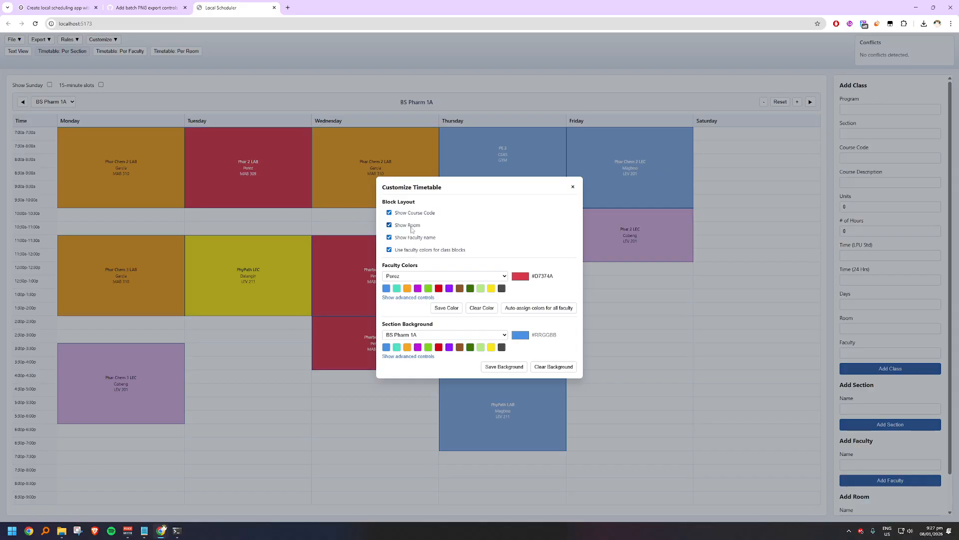
Step: Hide the faculty name on class blocks, keep course code, room and faculty colors enabled, and close the customization dialog
{"action": "left_click", "coordinate": [411, 225]}
{"action": "left_click", "coordinate": [412, 237]}
{"action": "left_click", "coordinate": [411, 249]}
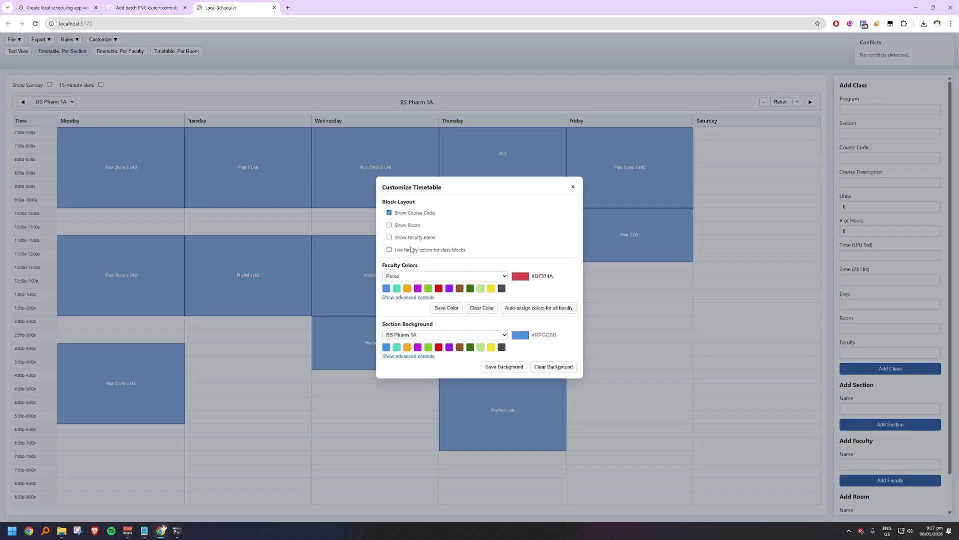
{"action": "double_click", "coordinate": [411, 250]}
{"action": "left_click", "coordinate": [411, 228]}
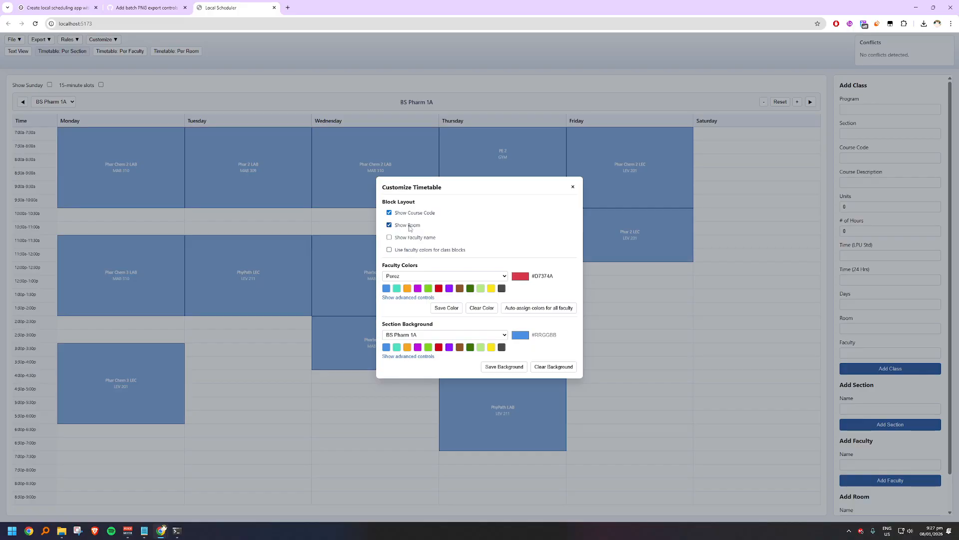
{"action": "left_click", "coordinate": [408, 250]}
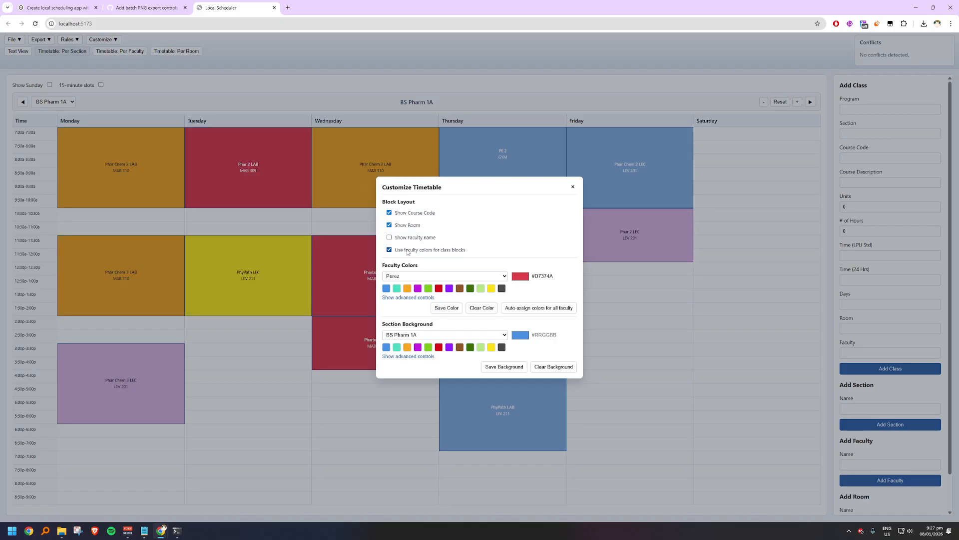
{"action": "left_click", "coordinate": [573, 187]}
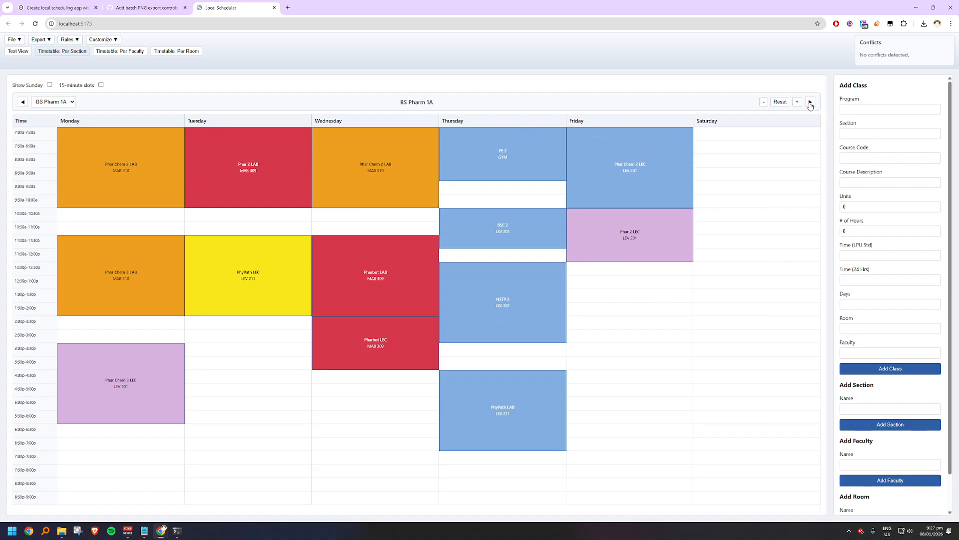
Step: View the per-faculty timetable and return to the per-section timetable
{"action": "left_click", "coordinate": [120, 51]}
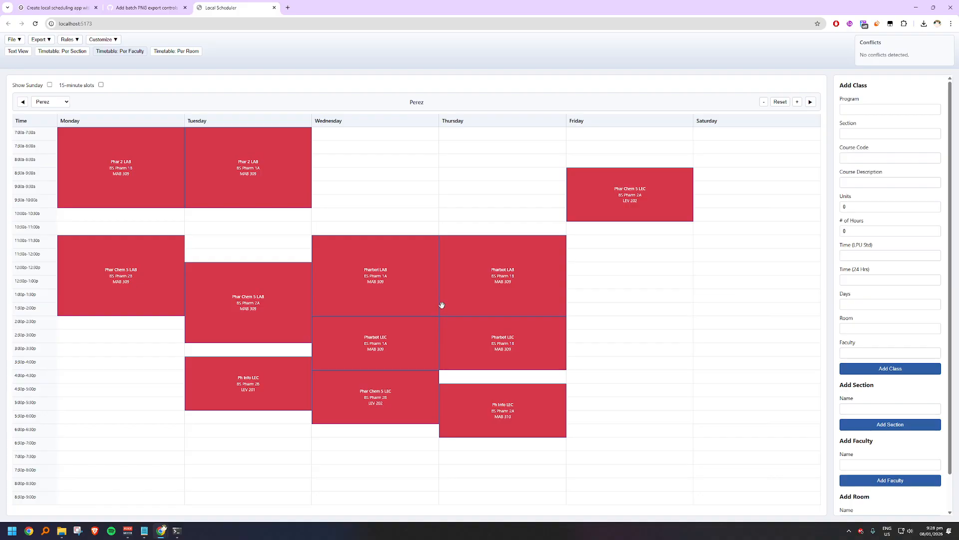
{"action": "left_click", "coordinate": [72, 53]}
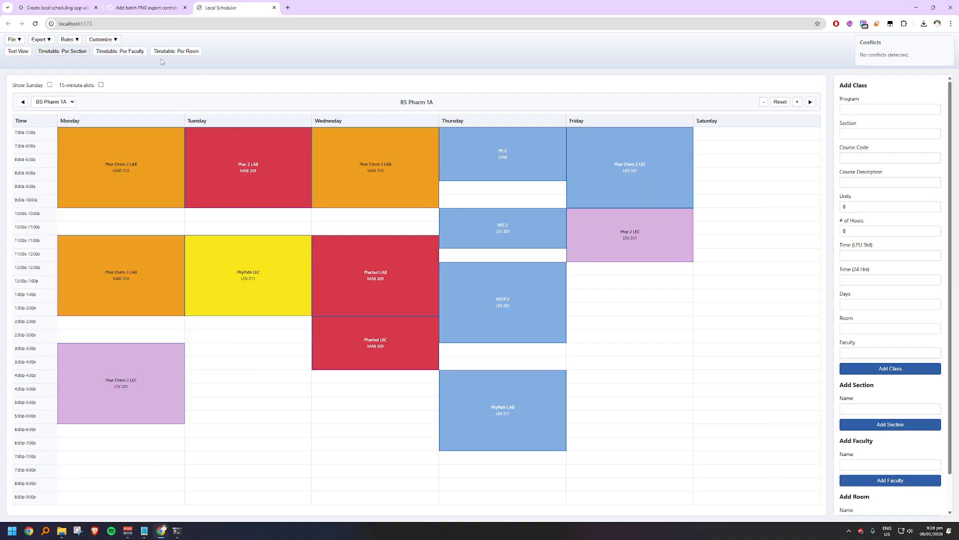
Step: Export the selected PNGs with per class and per faculty enabled, and allow the site to download multiple files
{"action": "left_click", "coordinate": [48, 40]}
{"action": "left_click", "coordinate": [38, 78]}
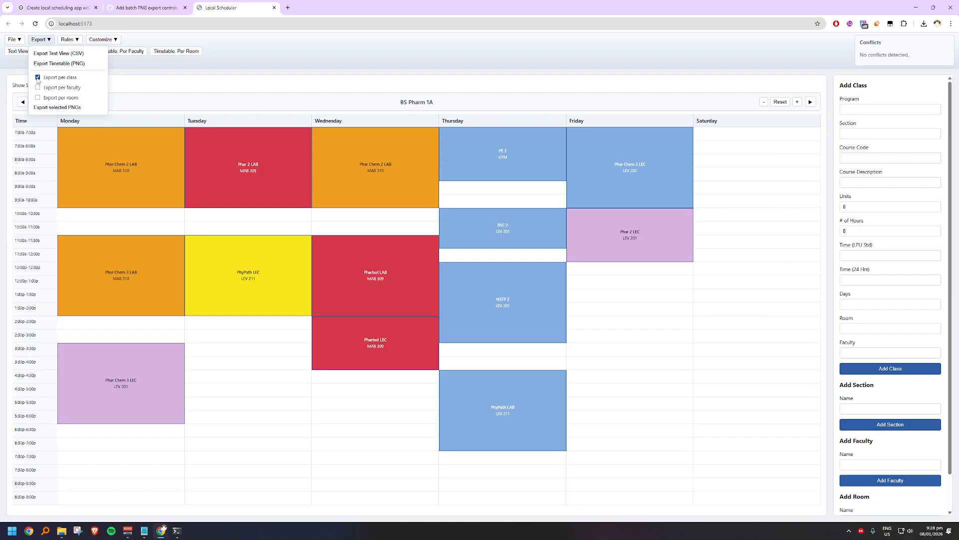
{"action": "left_click", "coordinate": [47, 108]}
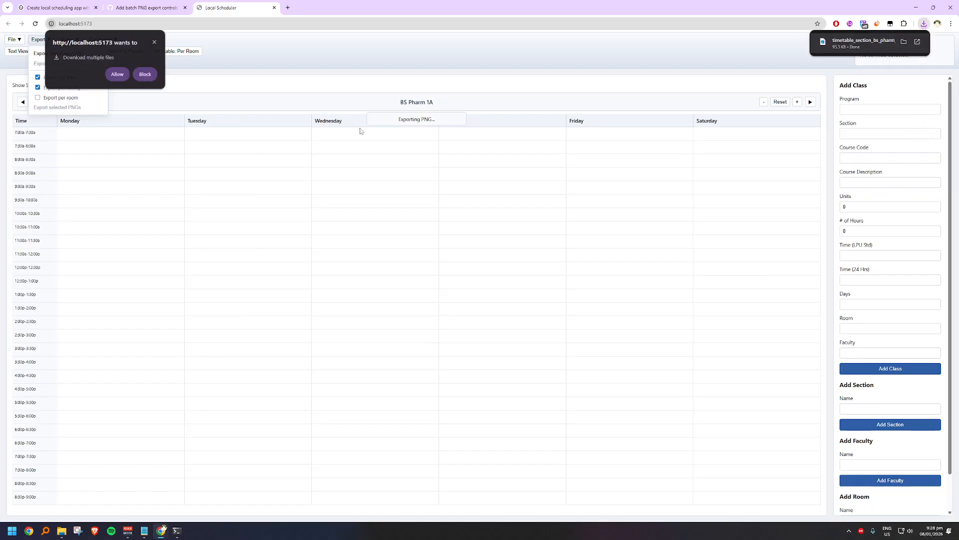
{"action": "left_click", "coordinate": [118, 75]}
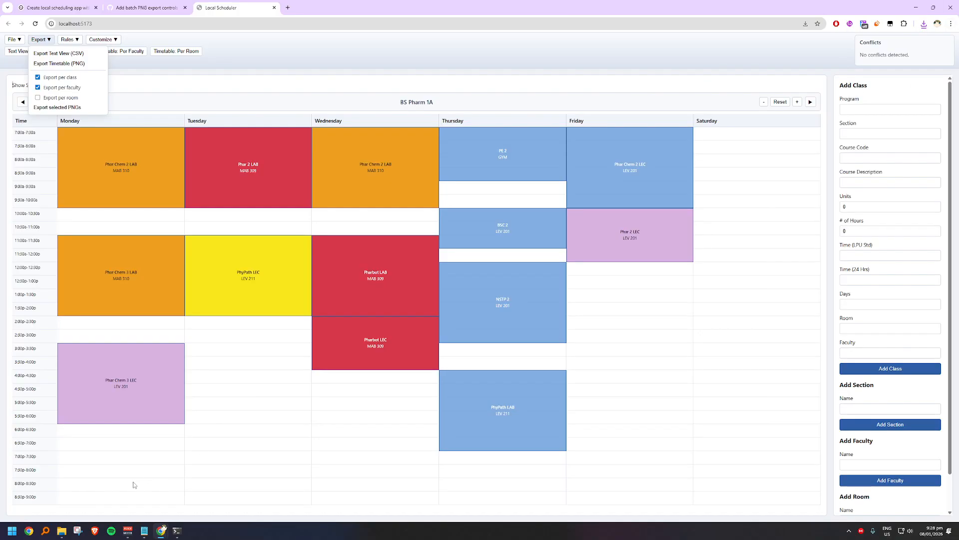
Step: Switch to File Explorer and open the Downloads folder
{"action": "left_click", "coordinate": [61, 530]}
{"action": "left_click", "coordinate": [50, 497]}
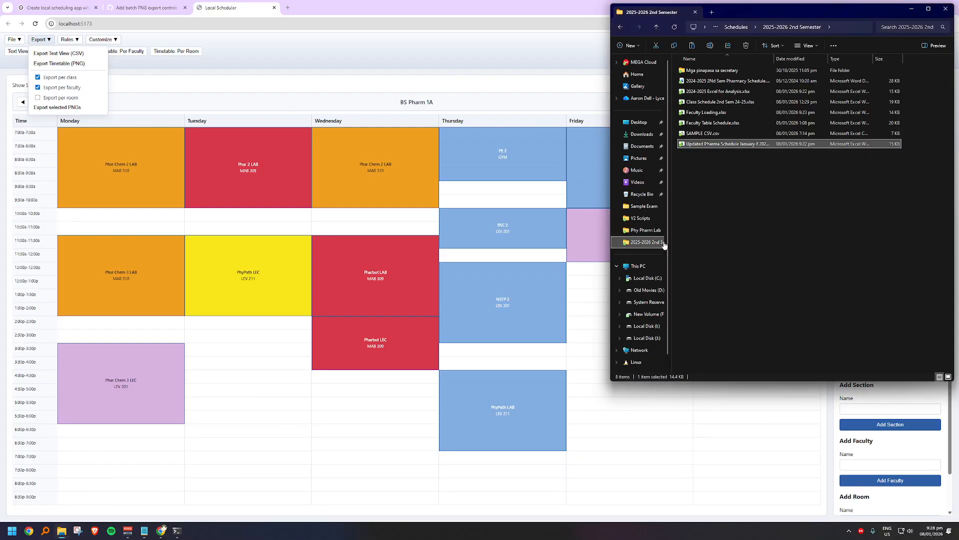
{"action": "left_click", "coordinate": [640, 134]}
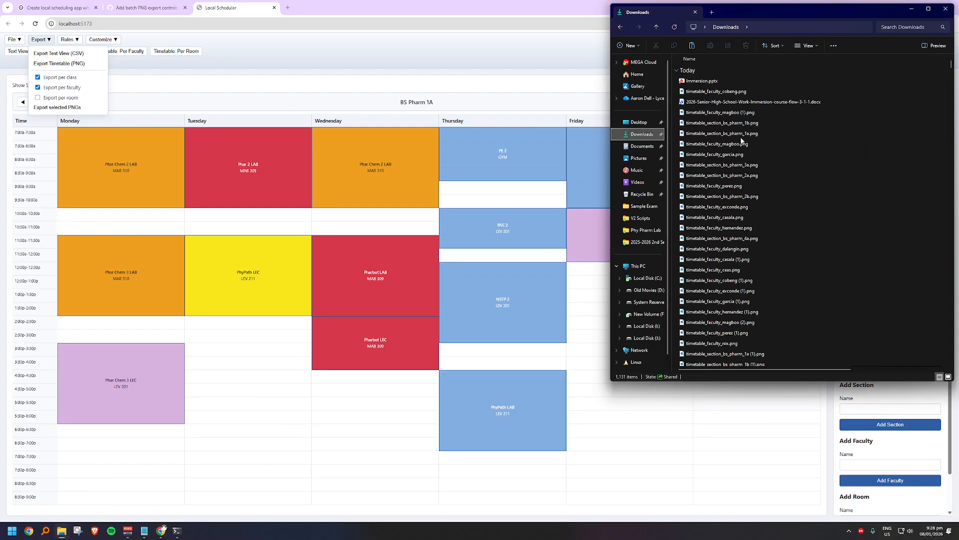
Step: Delete all the exported timetable PNG files from the Downloads folder
{"action": "left_click", "coordinate": [767, 112]}
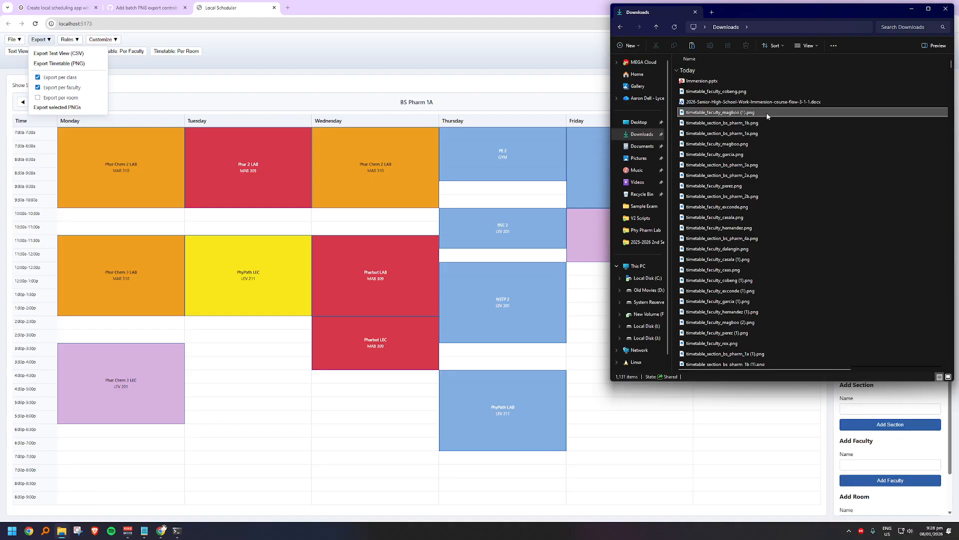
{"action": "scroll", "coordinate": [760, 236], "scroll_direction": "down", "scroll_amount": 4}
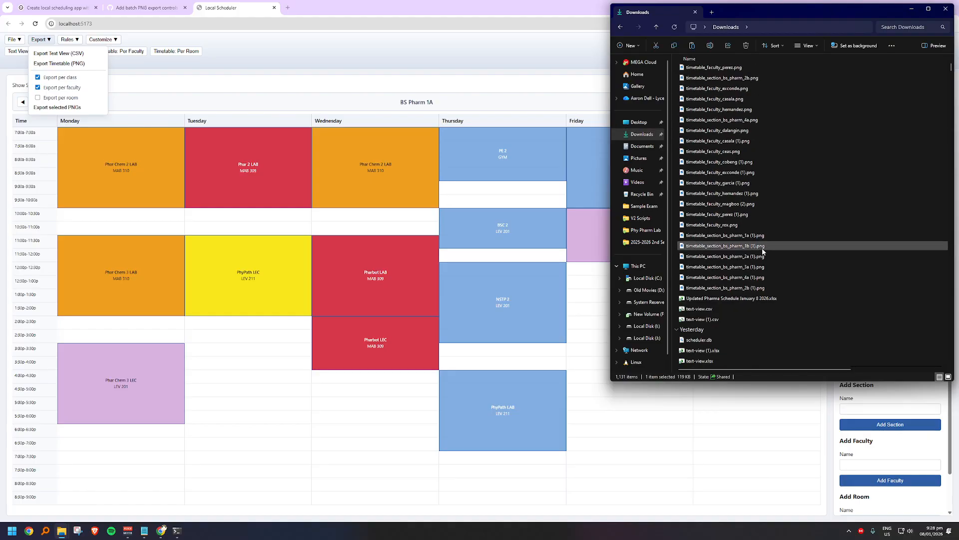
{"action": "left_click", "coordinate": [763, 289]}
{"action": "key", "text": "shift+Up"}
{"action": "key", "text": "shift+Up"}
{"action": "key", "text": "shift+Up"}
{"action": "key", "text": "shift+Up"}
{"action": "key", "text": "shift+Up"}
{"action": "key", "text": "shift+Up"}
{"action": "key", "text": "shift+Up"}
{"action": "key", "text": "shift+Up"}
{"action": "key", "text": "shift+Up"}
{"action": "key", "text": "shift+Up"}
{"action": "key", "text": "shift+Up"}
{"action": "key", "text": "shift+Up"}
{"action": "key", "text": "shift+Up"}
{"action": "key", "text": "shift+Up"}
{"action": "key", "text": "shift+Up"}
{"action": "key", "text": "shift+Up"}
{"action": "key", "text": "shift+Up"}
{"action": "key", "text": "shift+Up"}
{"action": "key", "text": "shift+Up"}
{"action": "key", "text": "shift+Up"}
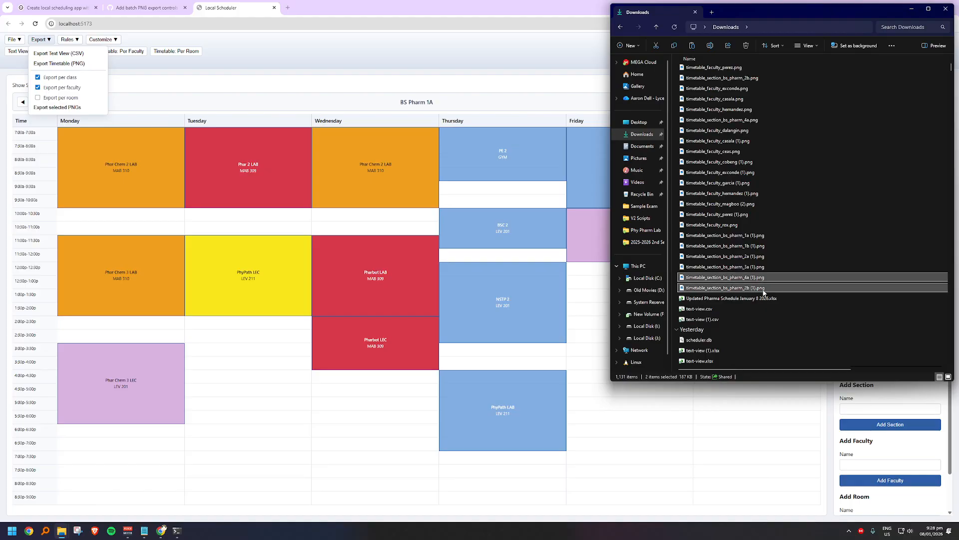
{"action": "key", "text": "shift+Down"}
{"action": "key", "text": "shift+Down"}
{"action": "key", "text": "shift+Down"}
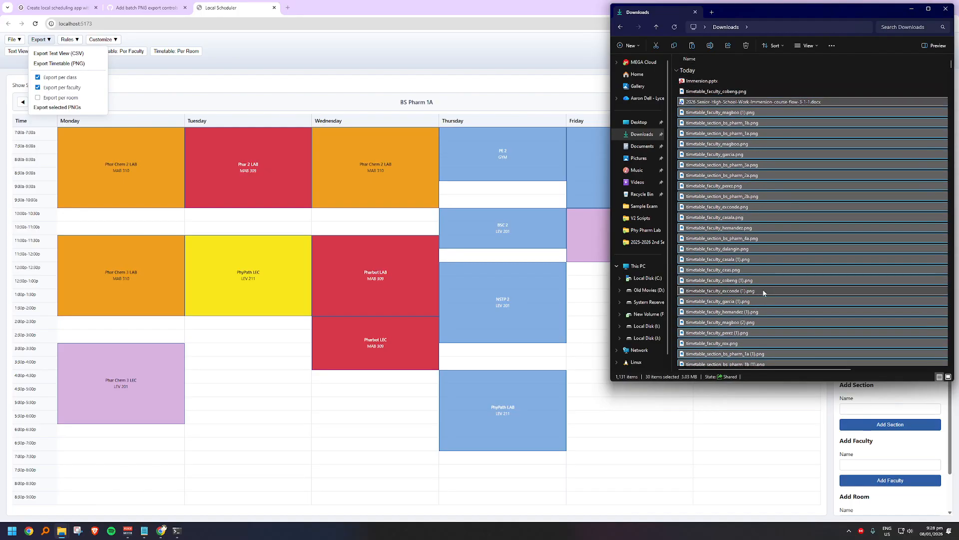
{"action": "key", "text": "Delete"}
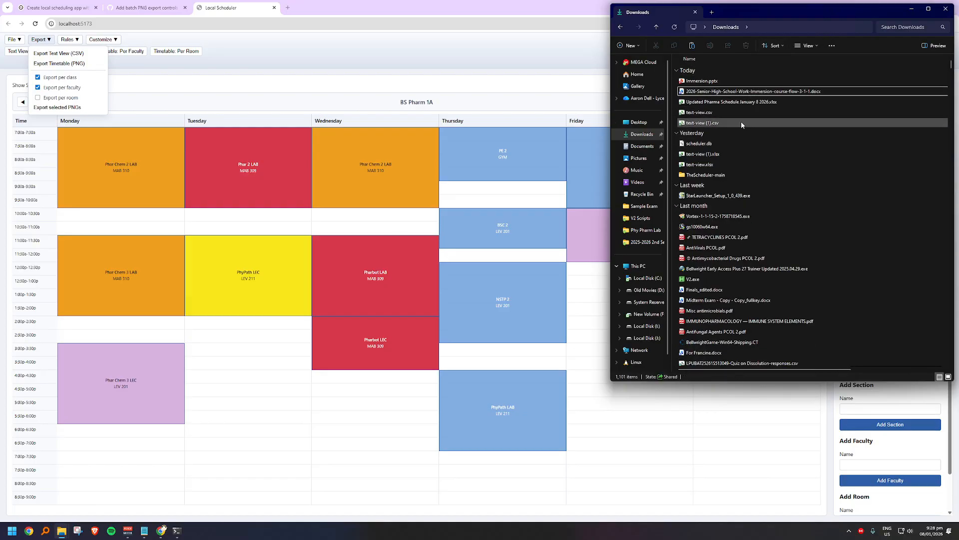
Step: Return to the scheduler in the browser, export the per-class and per-faculty PNGs again and check the download list
{"action": "left_click", "coordinate": [96, 70]}
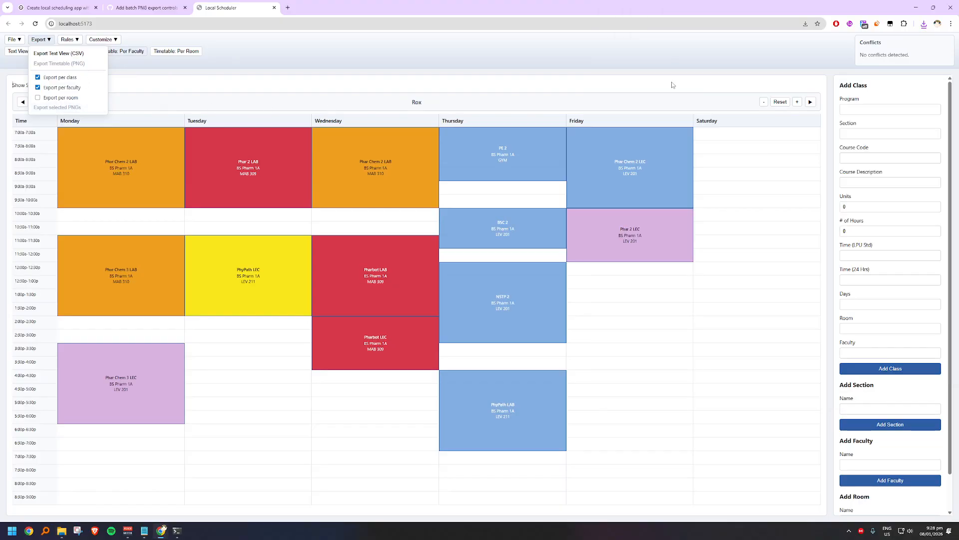
{"action": "left_click", "coordinate": [923, 25]}
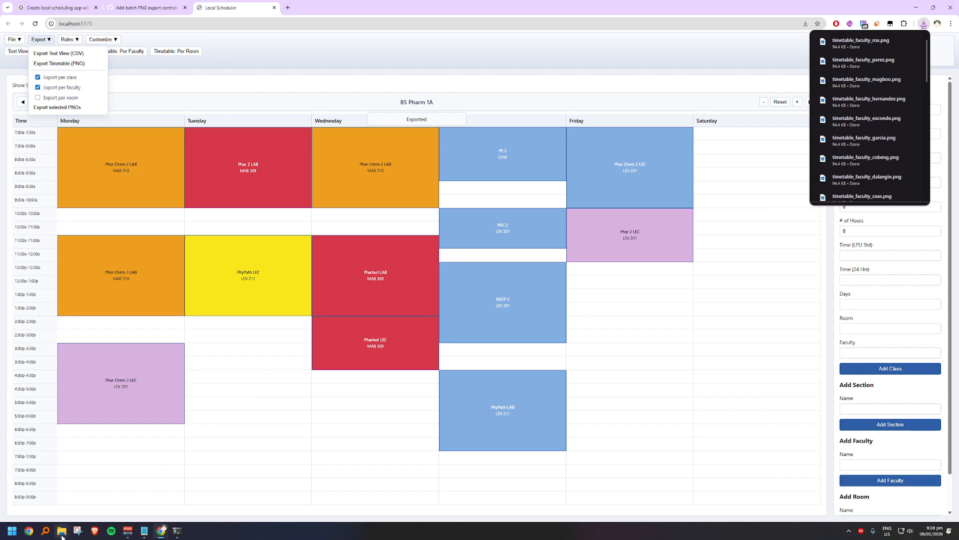
Step: Switch to the Downloads folder in File Explorer, create a new folder named Exported PNG there and open it
{"action": "mouse_move", "coordinate": [61, 531]}
{"action": "left_click", "coordinate": [35, 487]}
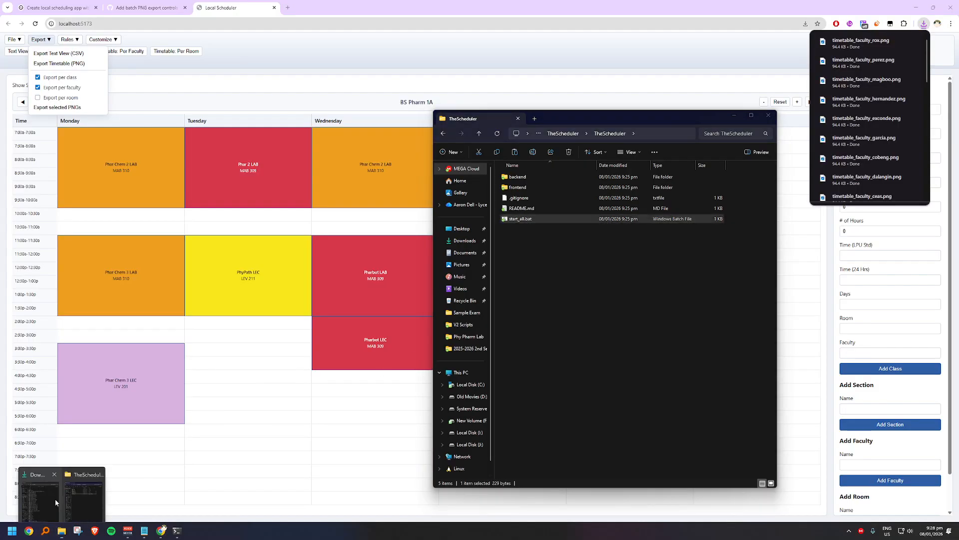
{"action": "left_click", "coordinate": [80, 487]}
{"action": "right_click", "coordinate": [799, 65]}
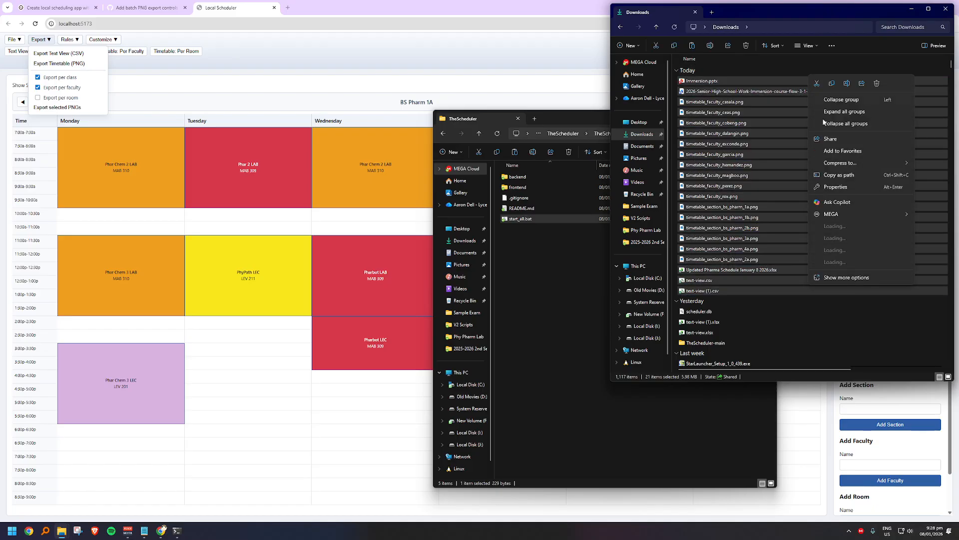
{"action": "right_click", "coordinate": [799, 64]}
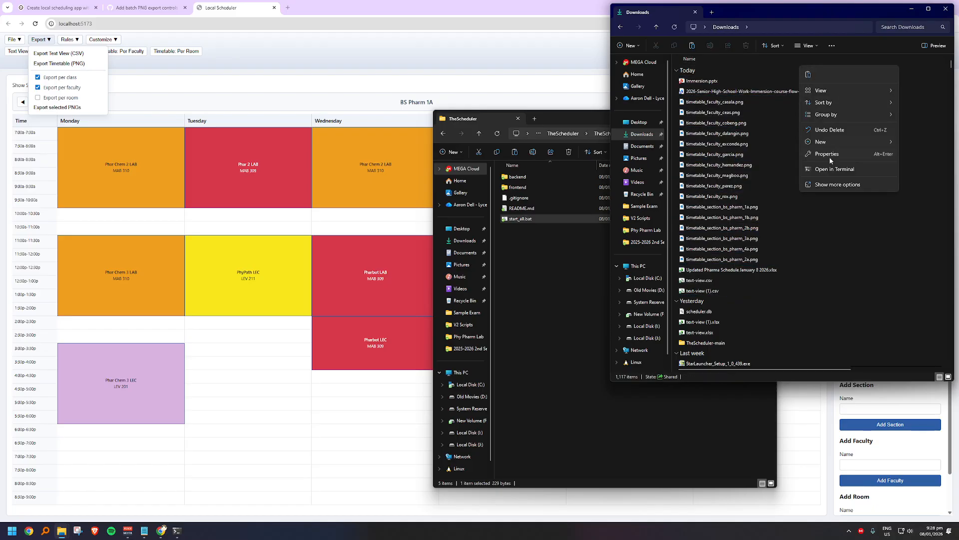
{"action": "mouse_move", "coordinate": [819, 143]}
{"action": "left_click", "coordinate": [775, 142]}
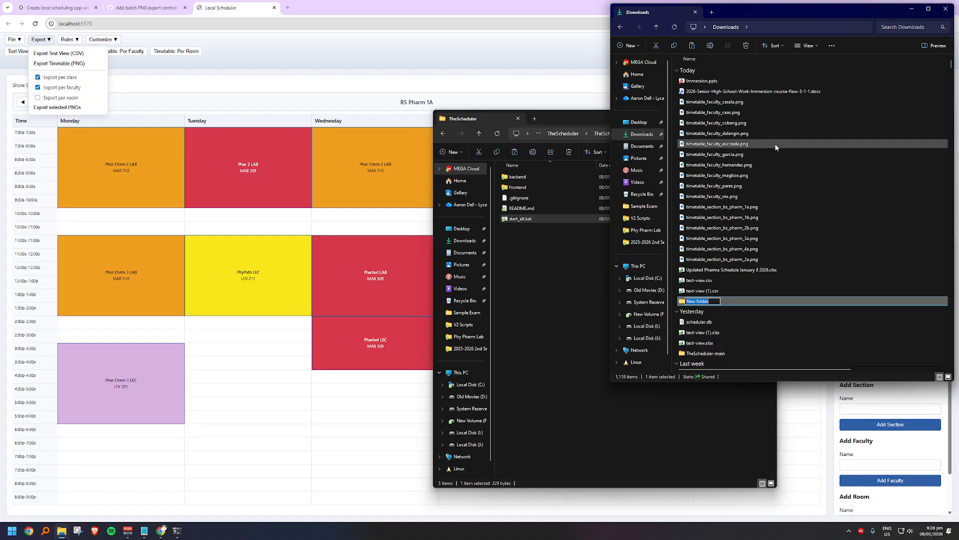
{"action": "type", "text": "Exported PNG"}
{"action": "key", "text": "Return"}
{"action": "key", "text": "Return"}
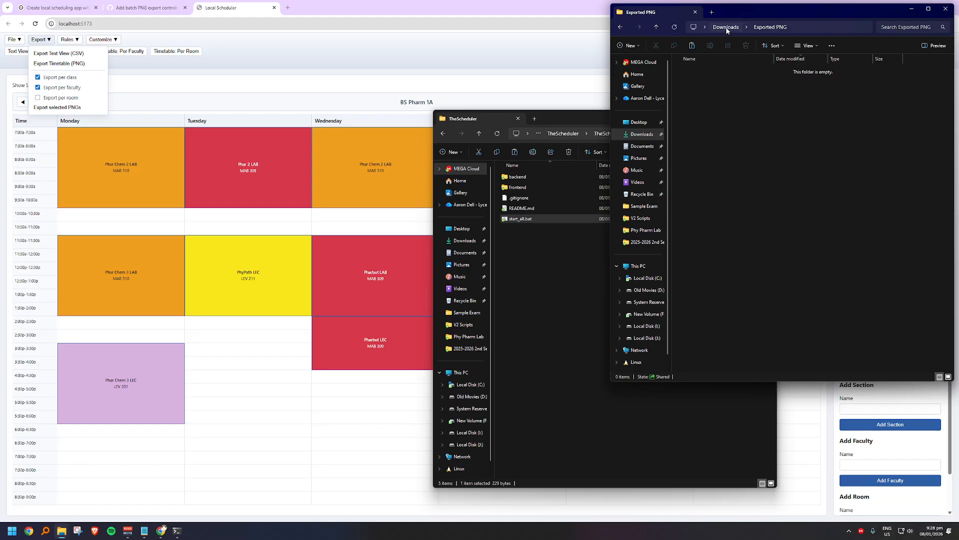
Step: Move all the exported faculty and section timetable PNGs from Downloads into the Exported PNG folder with TeraCopy
{"action": "left_click", "coordinate": [725, 27]}
{"action": "left_click", "coordinate": [735, 103]}
{"action": "key", "text": "shift+Down"}
{"action": "key", "text": "shift+Down"}
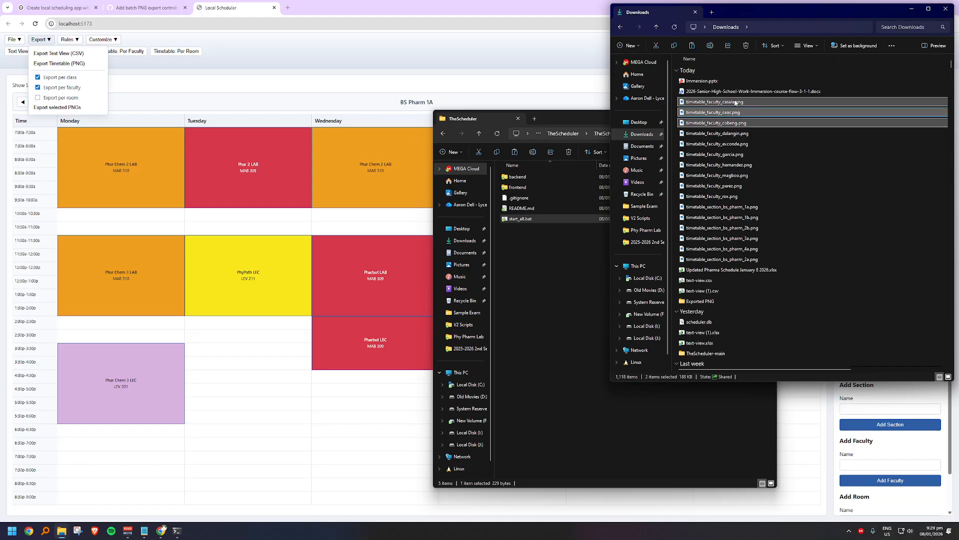
{"action": "key", "text": "shift+Down"}
{"action": "key", "text": "shift+Down"}
{"action": "key", "text": "shift+Down"}
{"action": "key", "text": "shift+Down"}
{"action": "key", "text": "shift+Down"}
{"action": "key", "text": "shift+Down"}
{"action": "key", "text": "shift+Down"}
{"action": "key", "text": "shift+Down"}
{"action": "key", "text": "shift+Down"}
{"action": "key", "text": "shift+Down"}
{"action": "key", "text": "shift+Down"}
{"action": "key", "text": "shift+Down"}
{"action": "key", "text": "shift+Down"}
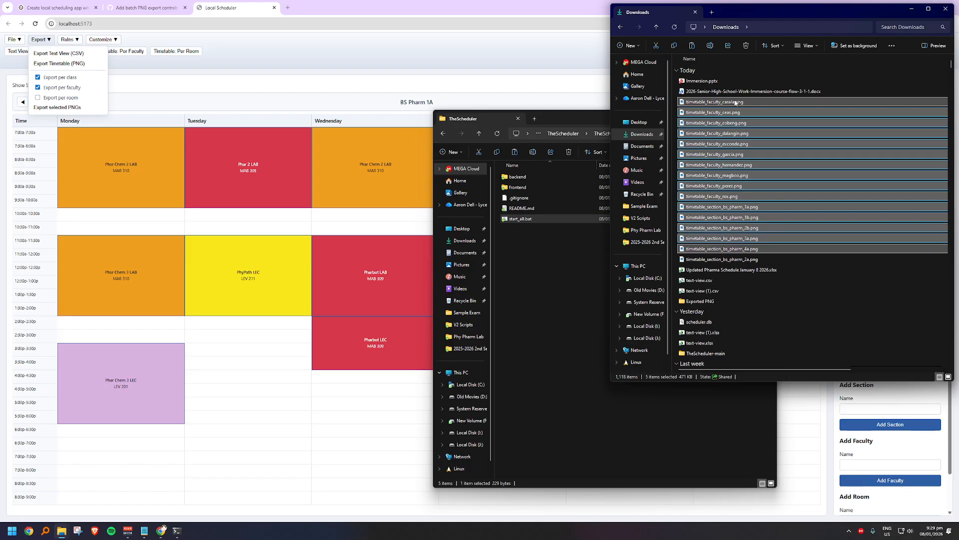
{"action": "key", "text": "ctrl+x"}
{"action": "key", "text": "alt+Left"}
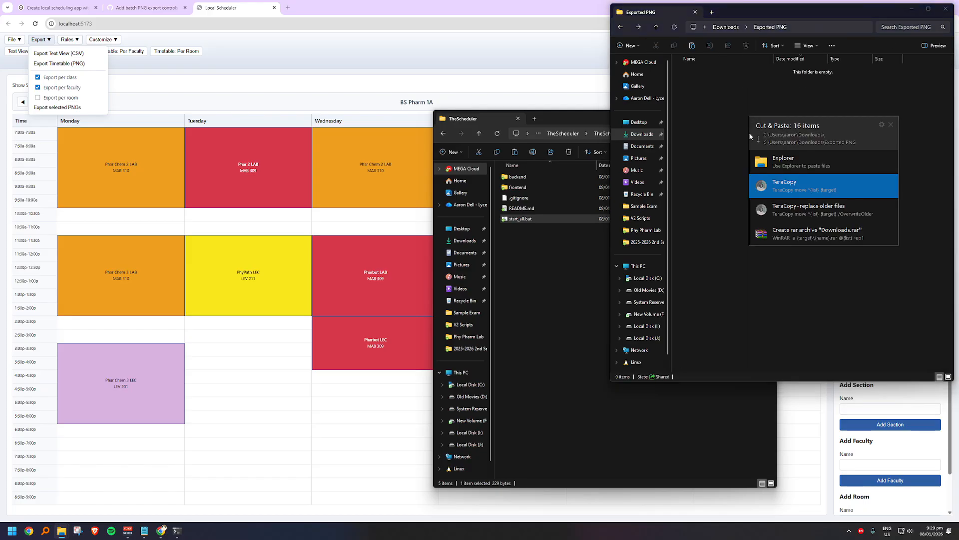
{"action": "key", "text": "ctrl+v"}
{"action": "left_click", "coordinate": [767, 192]}
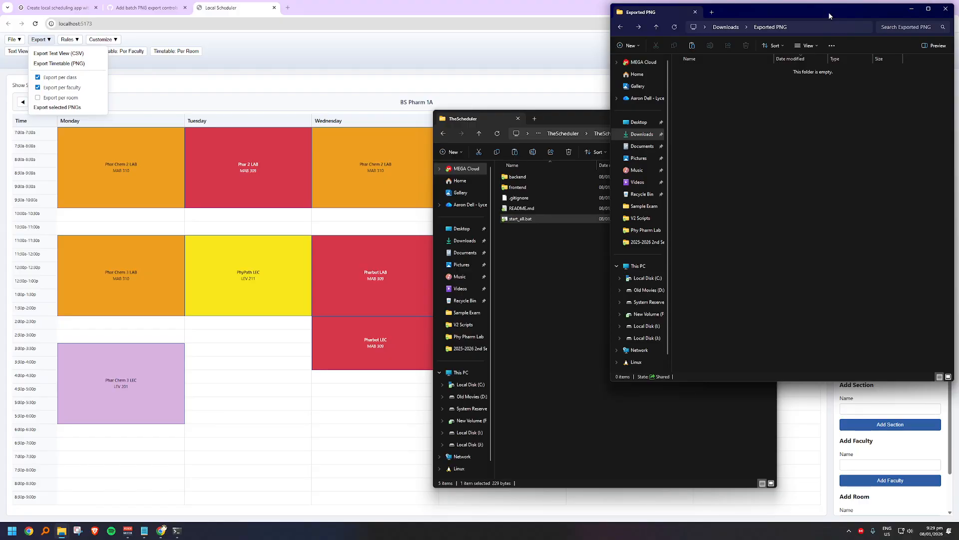
Step: Create two new folders named Faculty and Sections inside the Exported PNG folder
{"action": "left_click_drag", "start_coordinate": [828, 12], "coordinate": [472, 71]}
{"action": "right_click", "coordinate": [445, 353]}
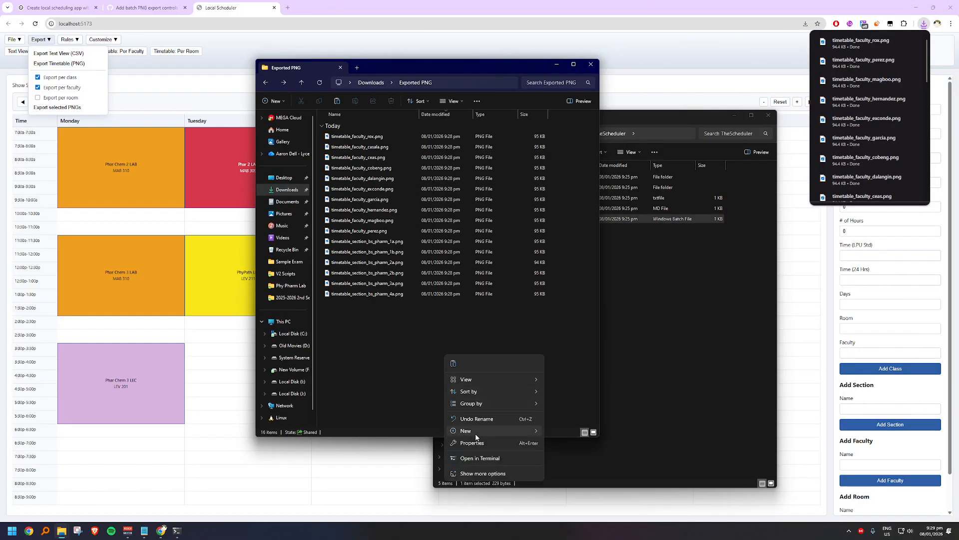
{"action": "mouse_move", "coordinate": [480, 431]}
{"action": "left_click", "coordinate": [577, 229]}
{"action": "type", "text": "Faculty"}
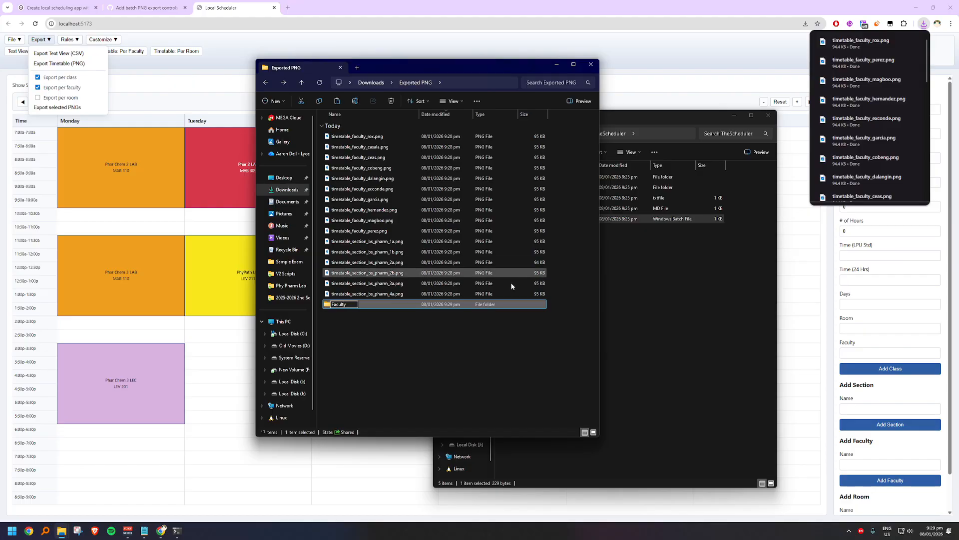
{"action": "key", "text": "Return"}
{"action": "right_click", "coordinate": [466, 335]}
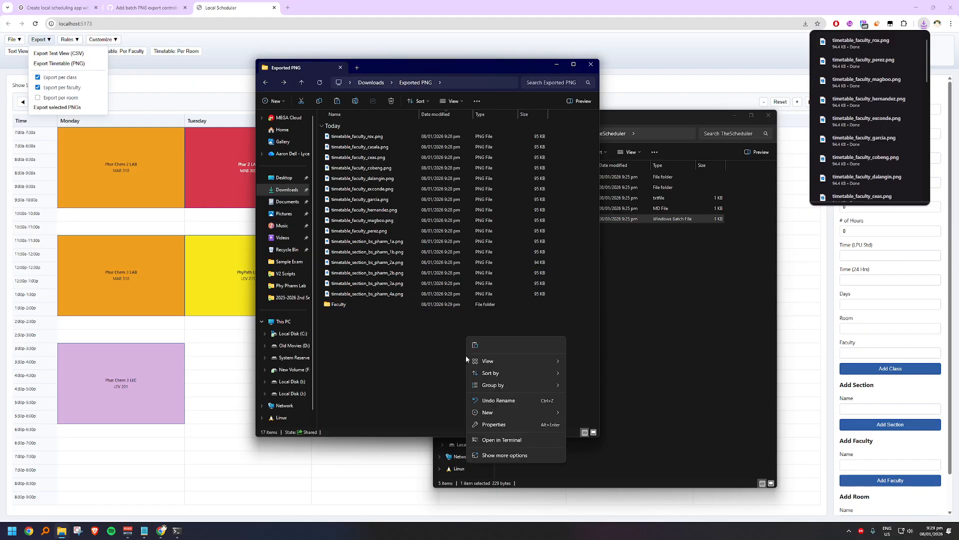
{"action": "mouse_move", "coordinate": [497, 411]}
{"action": "left_click", "coordinate": [597, 207]}
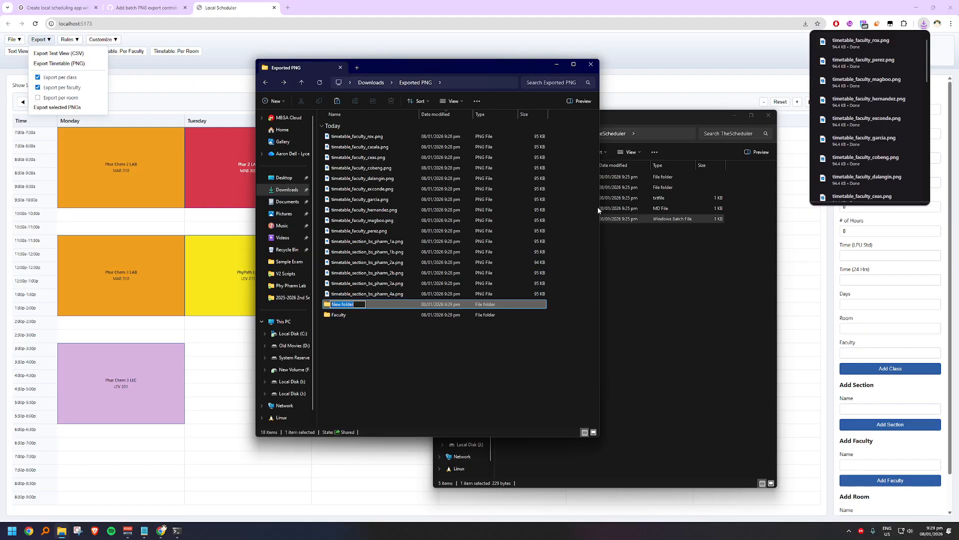
{"action": "type", "text": "C"}
{"action": "type", "text": "ections"}
{"action": "key", "text": "Return"}
Step: Move the six section timetable PNGs from Exported PNG into the Sections folder with TeraCopy
{"action": "left_click", "coordinate": [377, 241]}
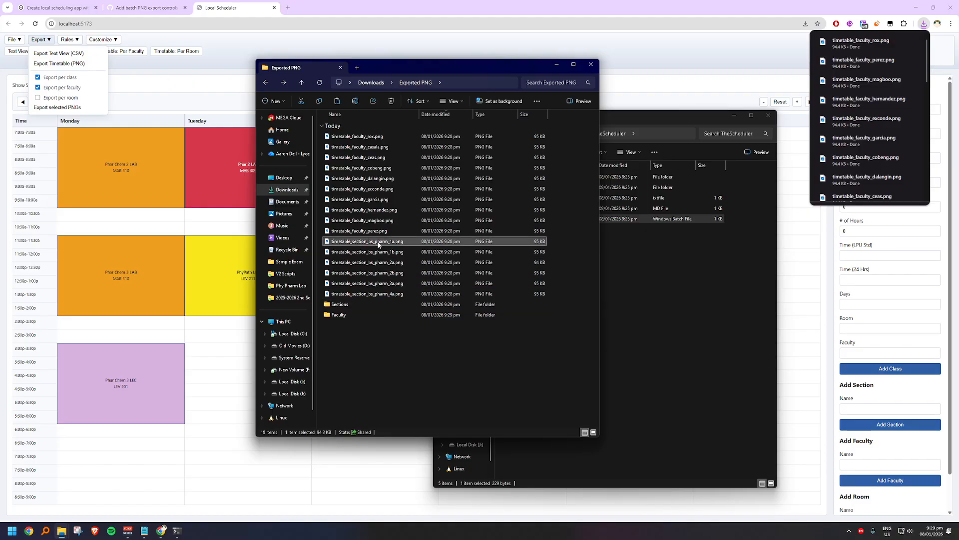
{"action": "left_click", "coordinate": [391, 293], "text": "shift"}
{"action": "key", "text": "ctrl+x"}
{"action": "double_click", "coordinate": [386, 303]}
{"action": "key", "text": "ctrl+v"}
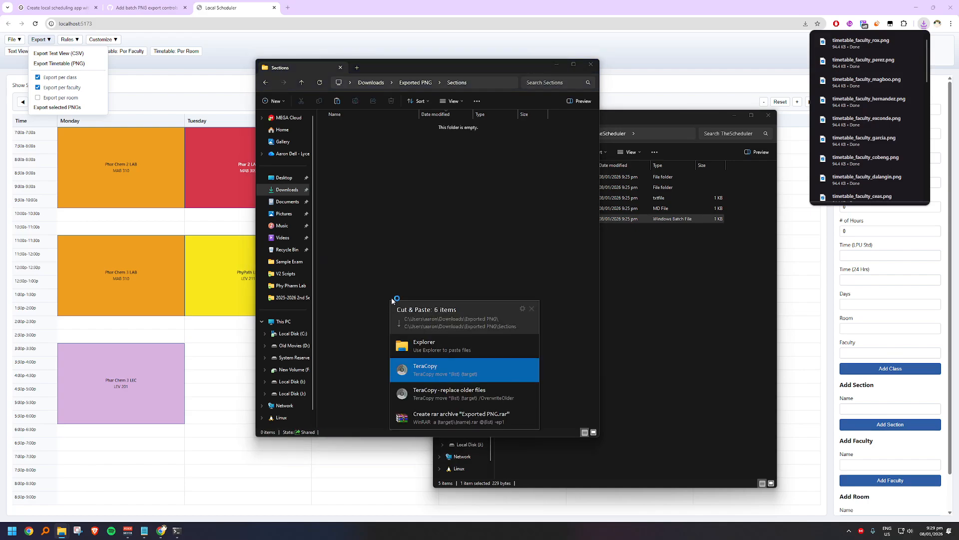
{"action": "left_click", "coordinate": [417, 363]}
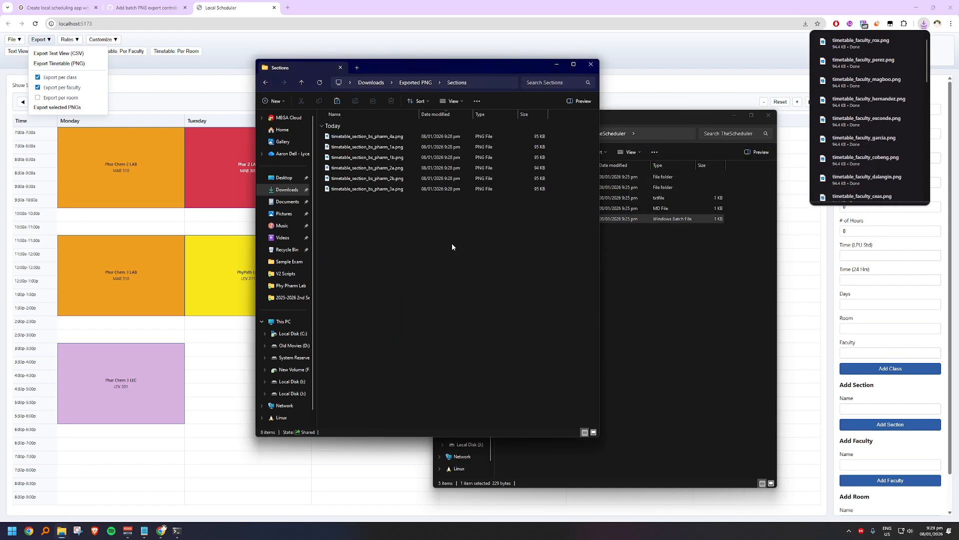
Step: Move all the faculty timetable PNGs from Exported PNG into the Faculty folder with TeraCopy
{"action": "key", "text": "alt+Left"}
{"action": "left_click", "coordinate": [398, 136]}
{"action": "left_click", "coordinate": [387, 231], "text": "shift"}
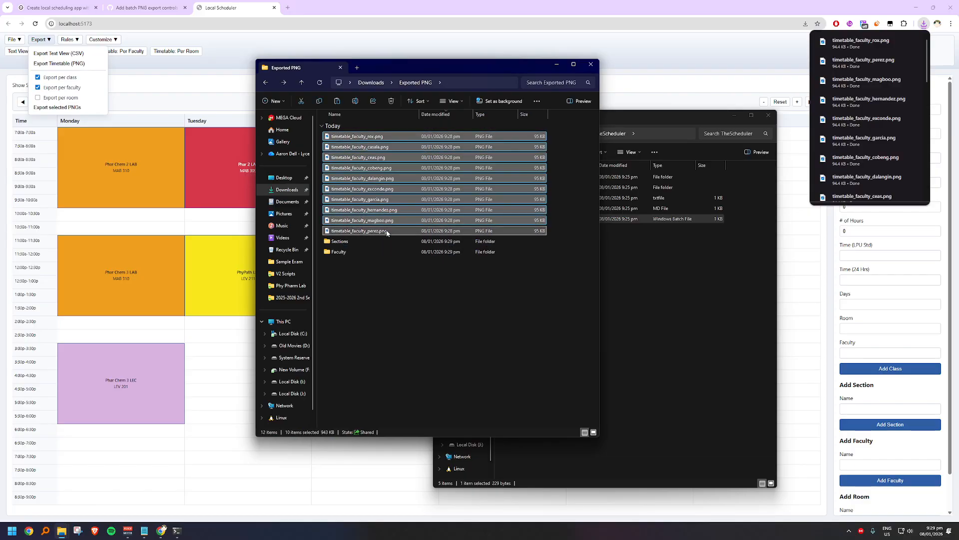
{"action": "key", "text": "ctrl+x"}
{"action": "double_click", "coordinate": [373, 252]}
{"action": "key", "text": "ctrl+v"}
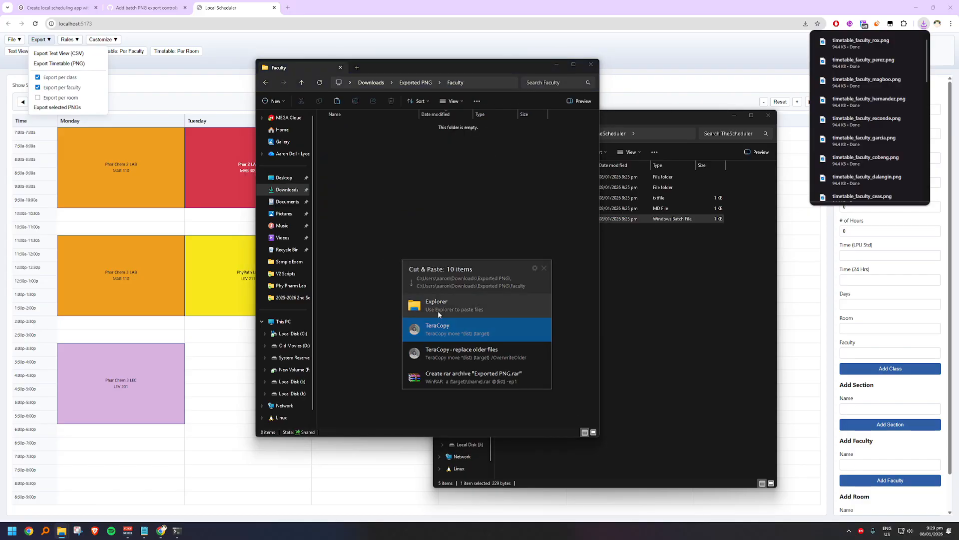
{"action": "left_click", "coordinate": [446, 325]}
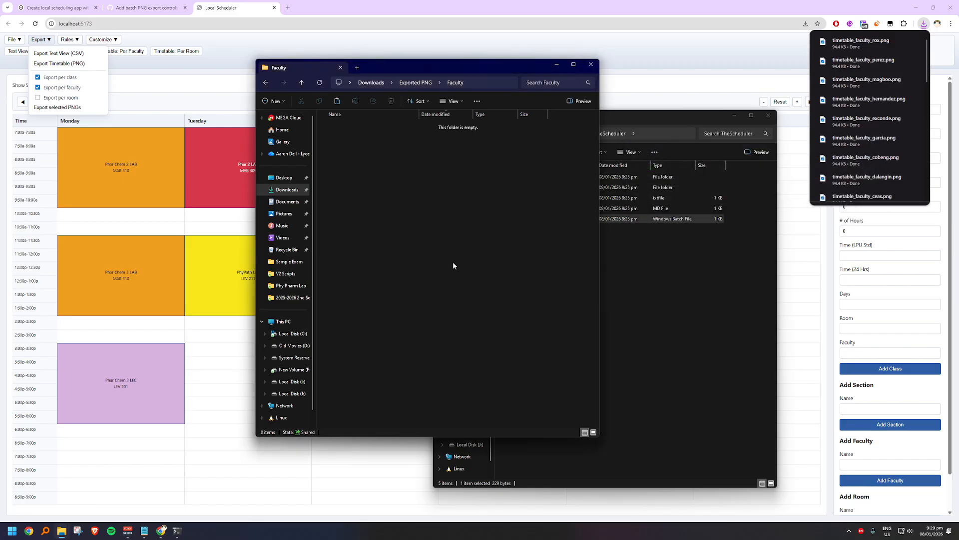
Step: Open timetable_section_bs_pharm_1a.png from the Sections folder, examine the section images one after another and close the viewer
{"action": "key", "text": "alt+Left"}
{"action": "double_click", "coordinate": [365, 146]}
{"action": "left_click", "coordinate": [366, 139]}
{"action": "double_click", "coordinate": [366, 142]}
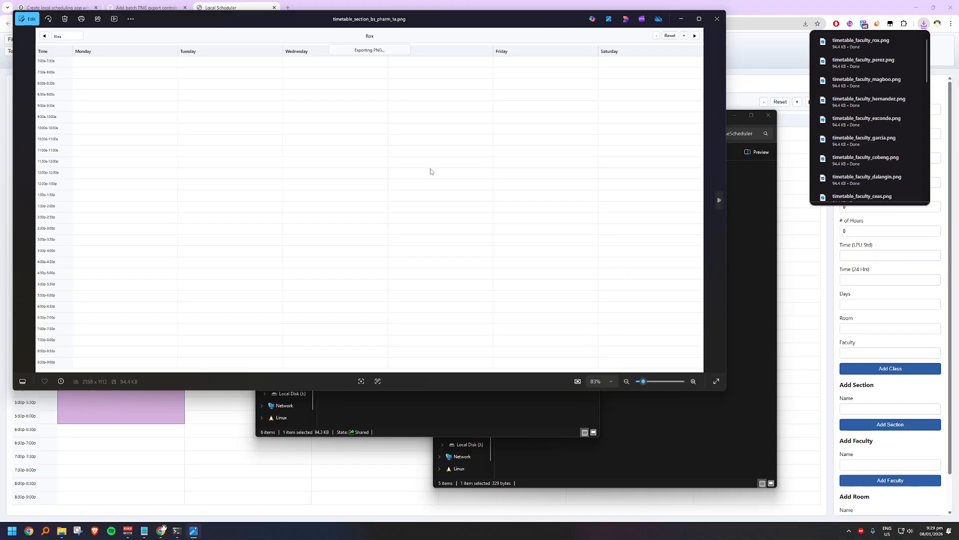
{"action": "key", "text": "Right"}
{"action": "key", "text": "Right"}
{"action": "key", "text": "Right"}
{"action": "key", "text": "Right"}
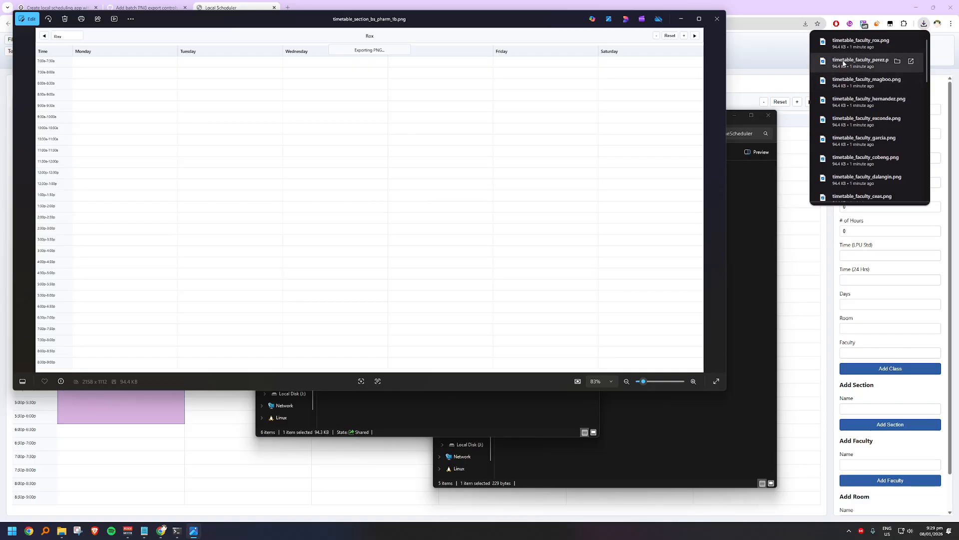
{"action": "left_click", "coordinate": [713, 24]}
Step: Delete all the section PNGs in the Sections folder and remove the Exported PNG folder from Downloads
{"action": "left_click_drag", "start_coordinate": [523, 201], "coordinate": [450, 122]}
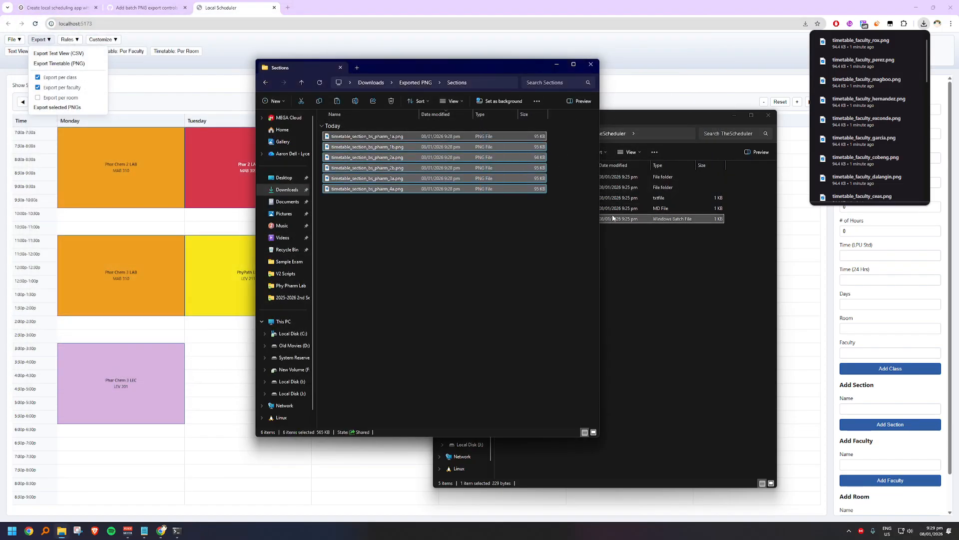
{"action": "key", "text": "Delete"}
{"action": "left_click", "coordinate": [415, 82]}
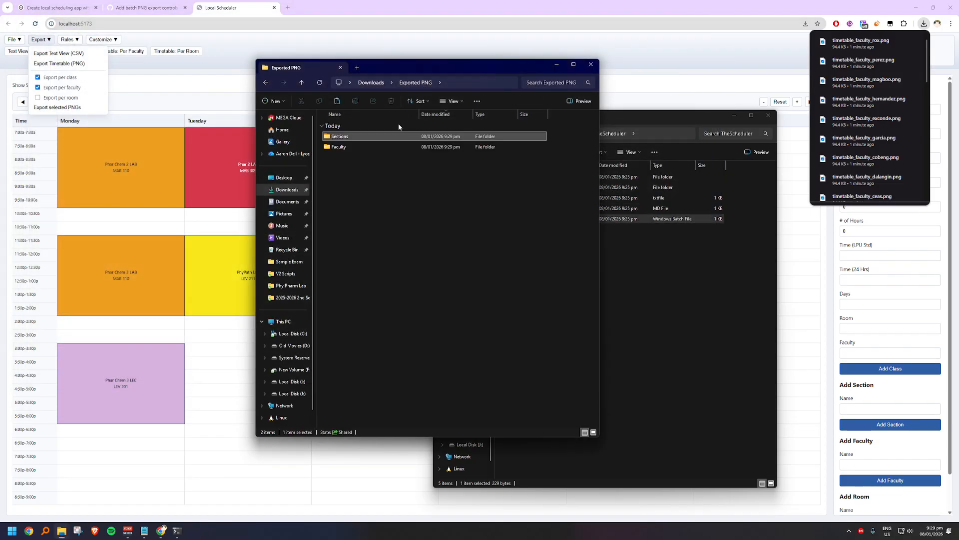
{"action": "left_click", "coordinate": [371, 82]}
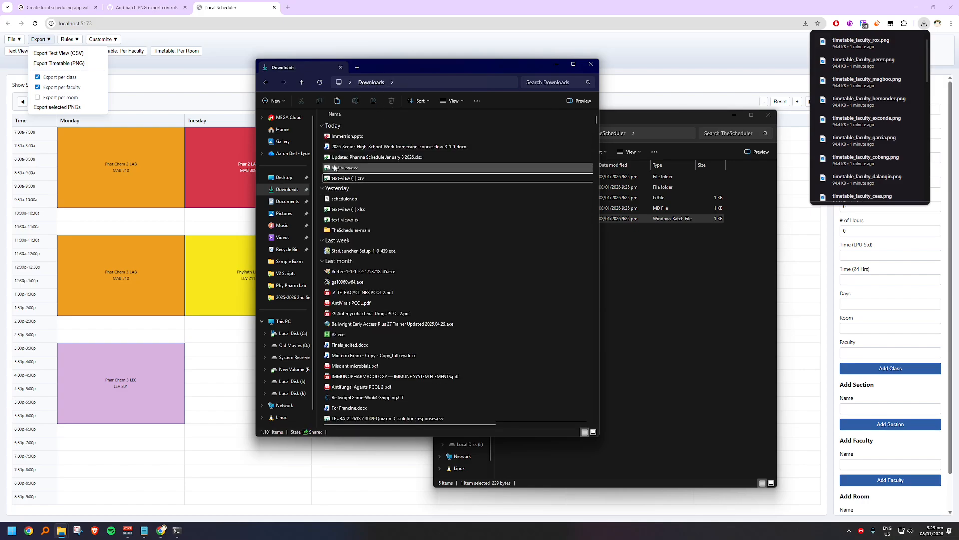
Step: Switch to the scheduler in the browser, export BS Pharm 1A, 1B and 2A timetables individually as PNG and go back to BS Pharm 1A
{"action": "left_click", "coordinate": [134, 59]}
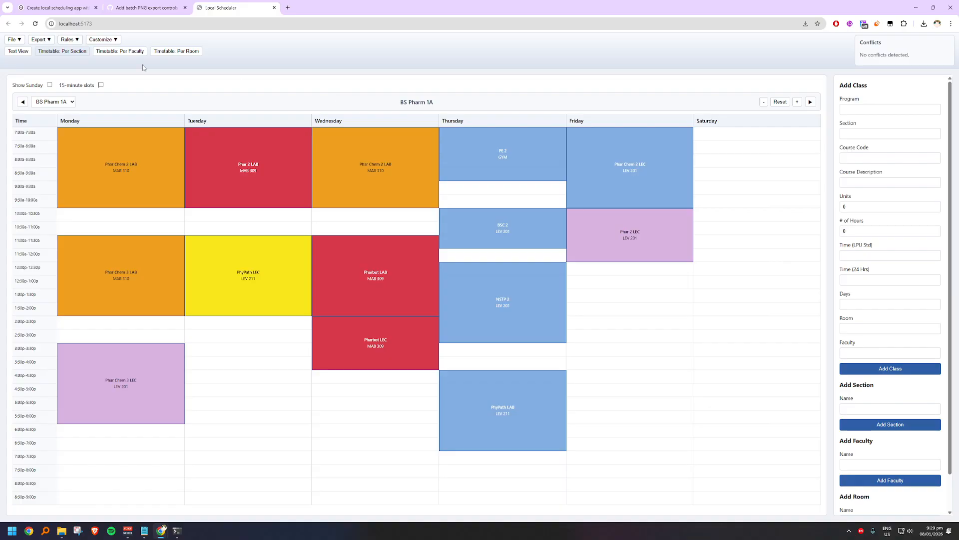
{"action": "left_click", "coordinate": [77, 44]}
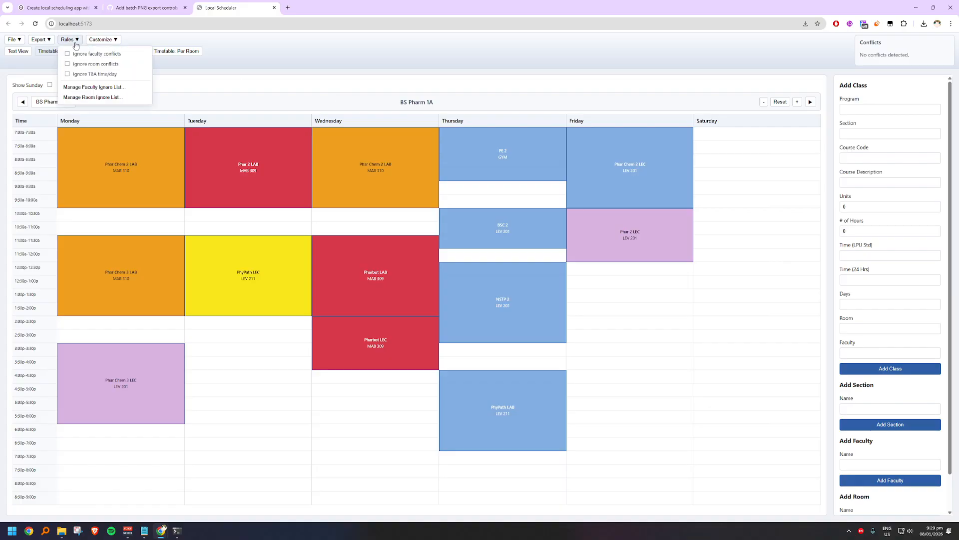
{"action": "left_click", "coordinate": [48, 44]}
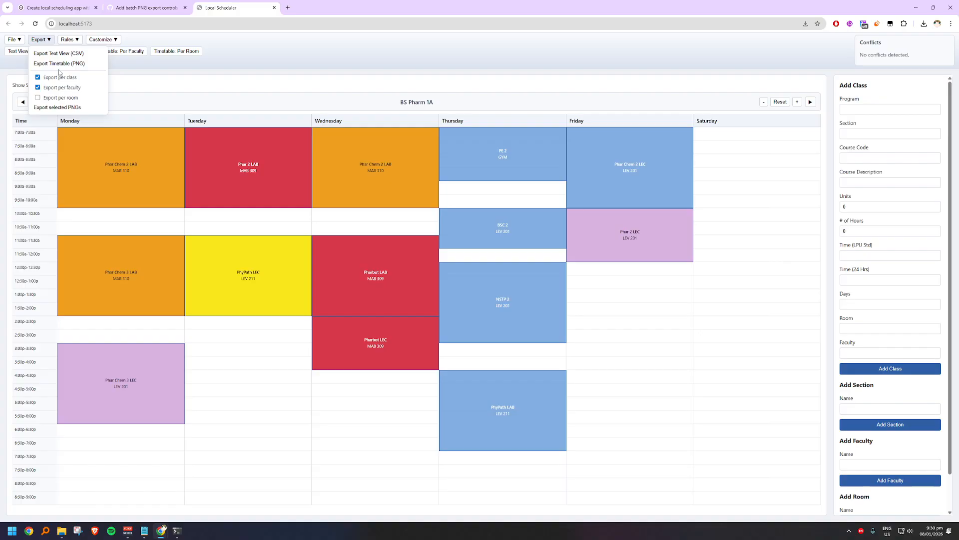
{"action": "left_click", "coordinate": [59, 64]}
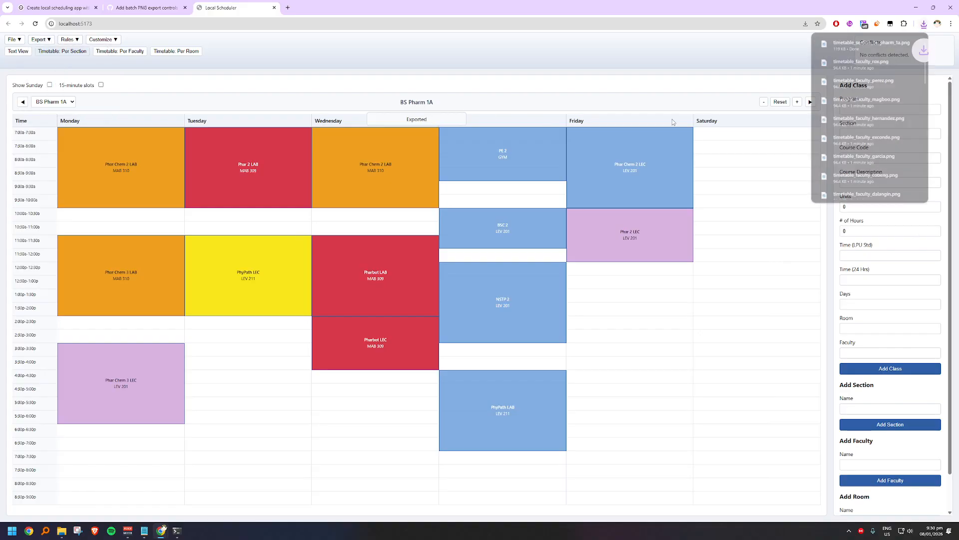
{"action": "left_click", "coordinate": [809, 102]}
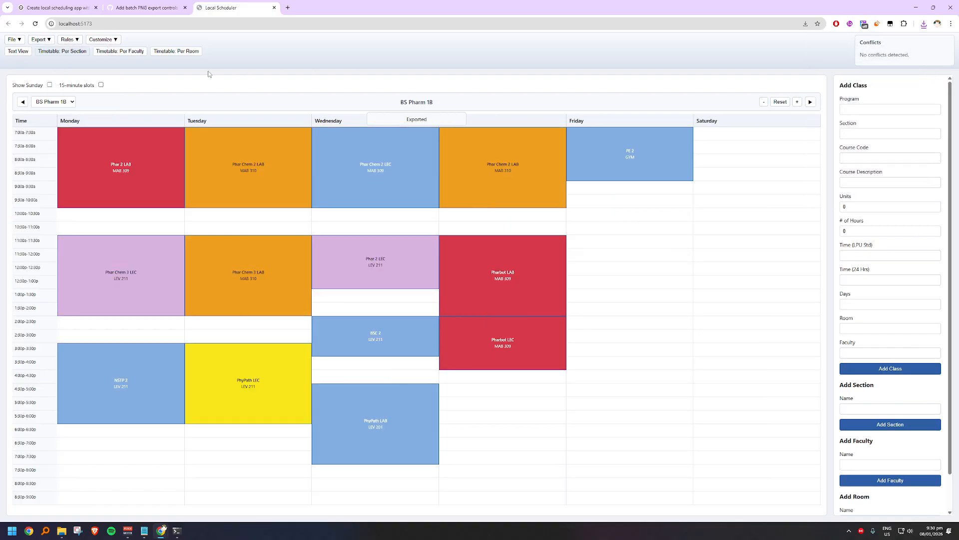
{"action": "left_click", "coordinate": [48, 40]}
{"action": "left_click", "coordinate": [58, 63]}
{"action": "left_click", "coordinate": [41, 39]}
{"action": "left_click", "coordinate": [59, 64]}
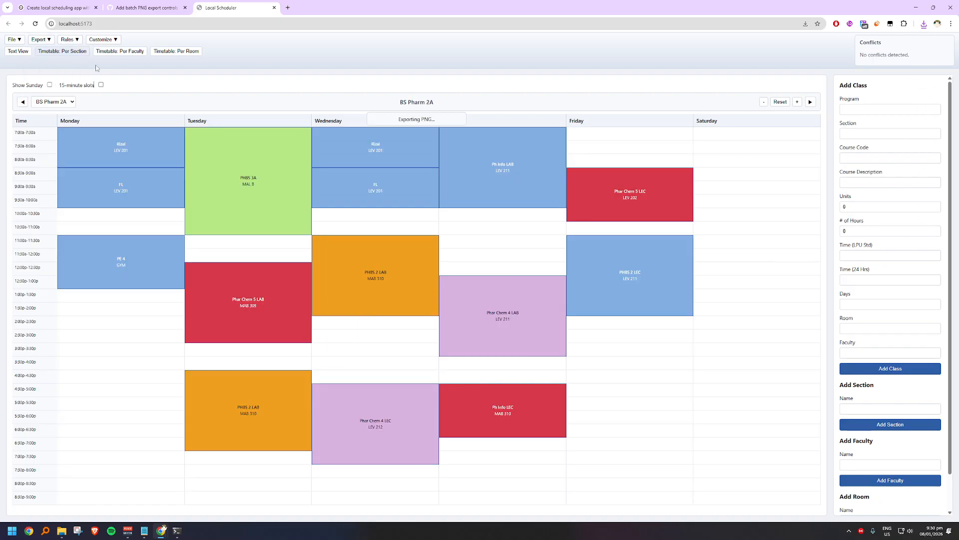
{"action": "left_click", "coordinate": [810, 103]}
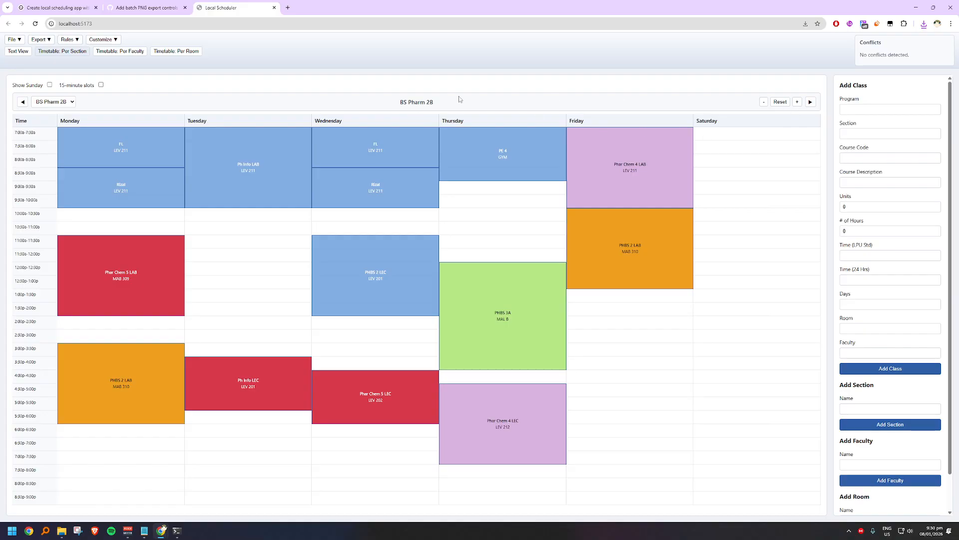
{"action": "left_click", "coordinate": [26, 102]}
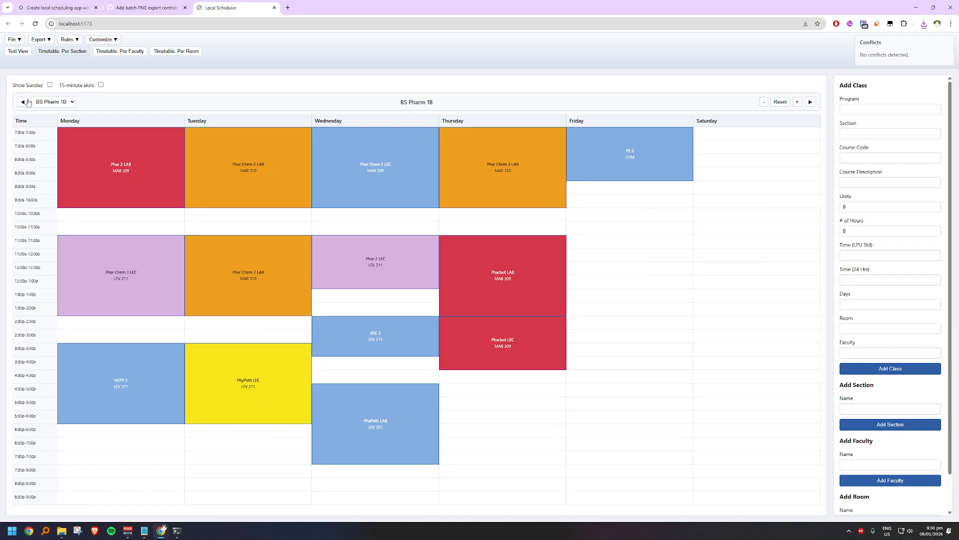
{"action": "left_click", "coordinate": [25, 102]}
Step: Switch to File Explorer and delete the three section timetable PNGs for 1A, 1B and 2A from Downloads
{"action": "mouse_move", "coordinate": [61, 530]}
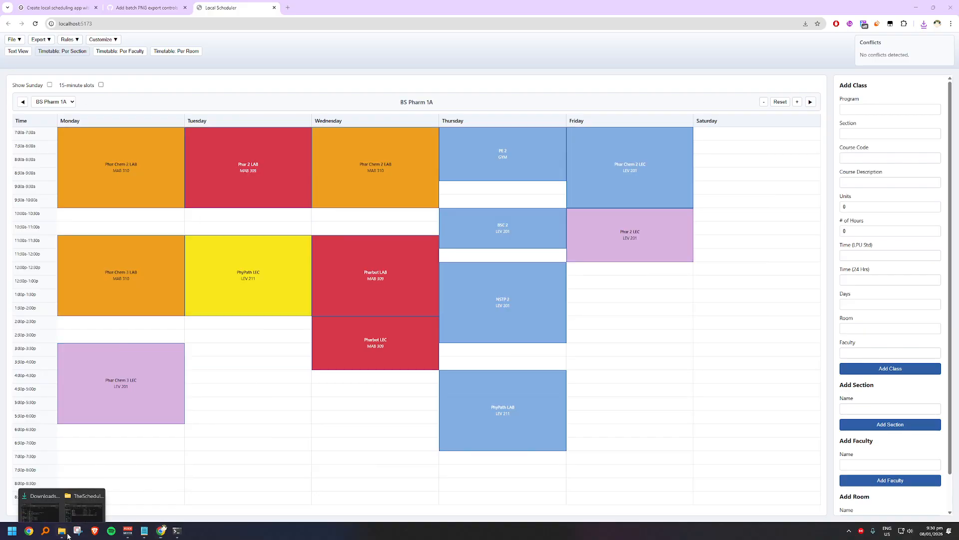
{"action": "left_click", "coordinate": [65, 492]}
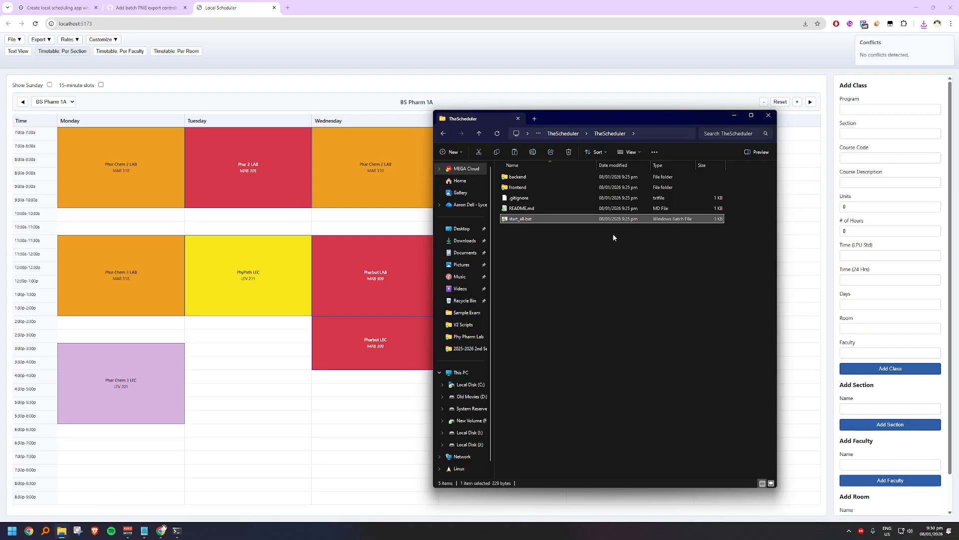
{"action": "left_click", "coordinate": [465, 241]}
{"action": "left_click", "coordinate": [553, 208]}
{"action": "left_click", "coordinate": [554, 229], "text": "shift"}
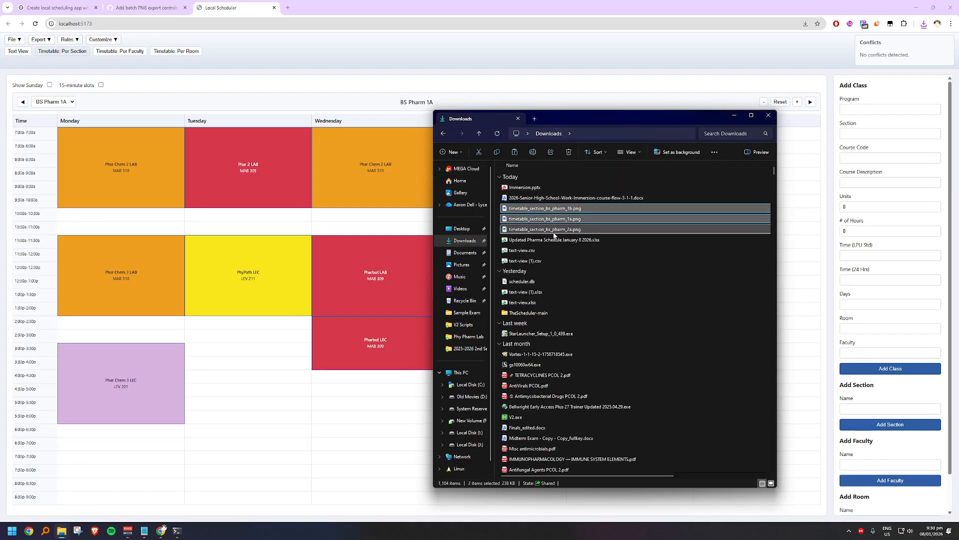
{"action": "key", "text": "Delete"}
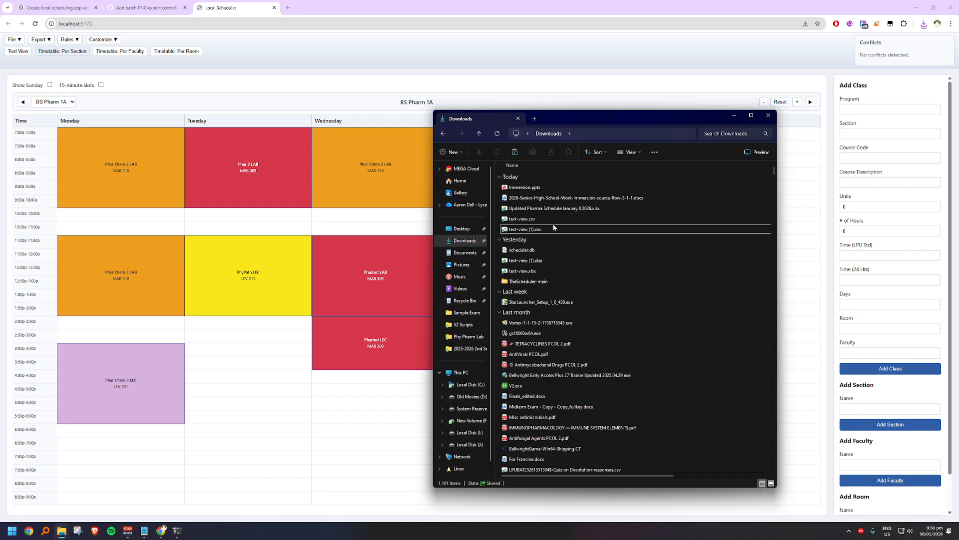
Step: Return to the scheduler, set the CEAS faculty color to white (#FFFFFF) in the timetable customization and save it
{"action": "left_click", "coordinate": [176, 83]}
{"action": "left_click", "coordinate": [102, 40]}
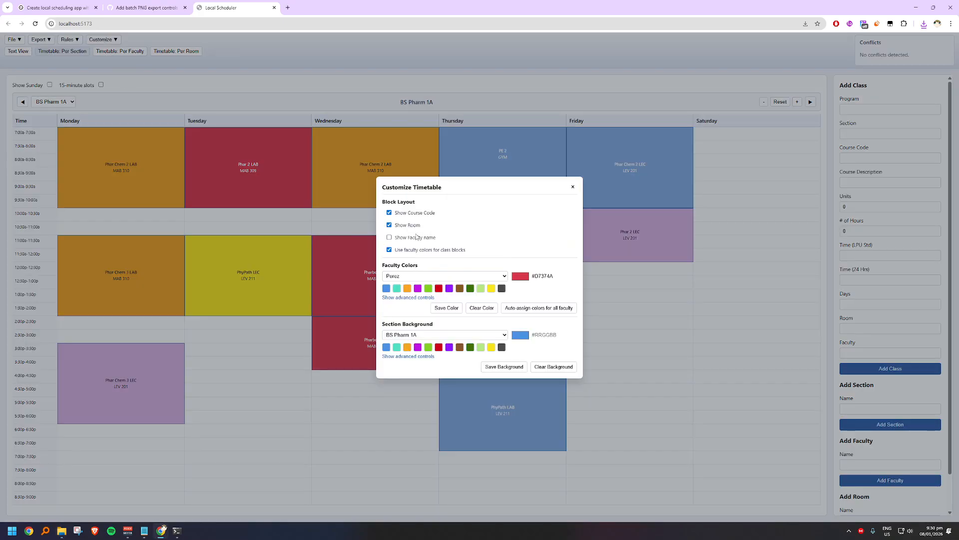
{"action": "left_click", "coordinate": [429, 277]}
{"action": "left_click", "coordinate": [423, 293]}
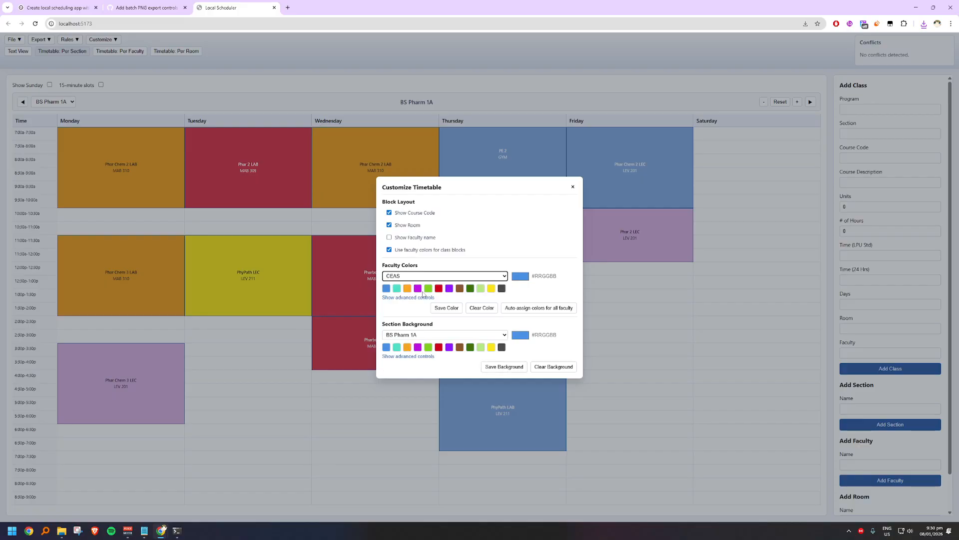
{"action": "left_click", "coordinate": [521, 276]}
{"action": "left_click", "coordinate": [534, 270]}
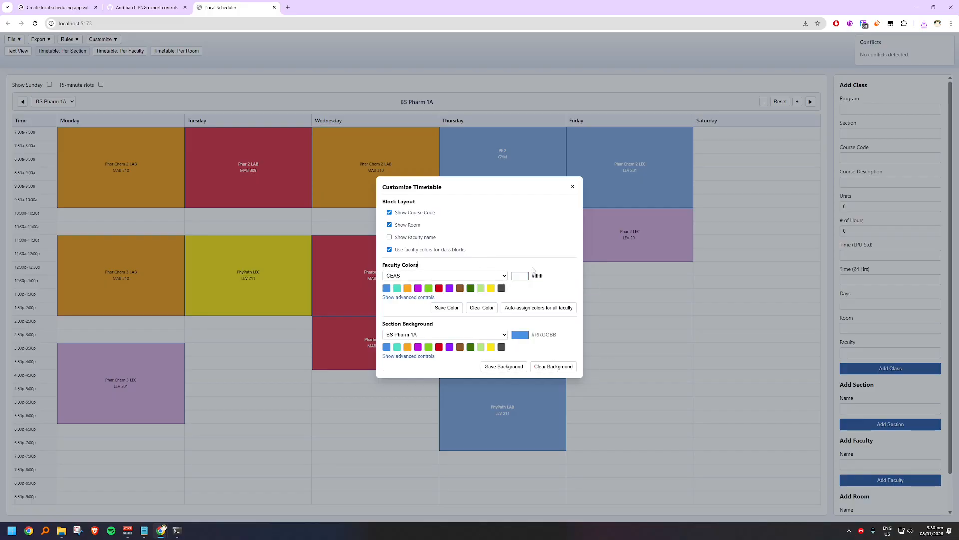
{"action": "left_click", "coordinate": [451, 310]}
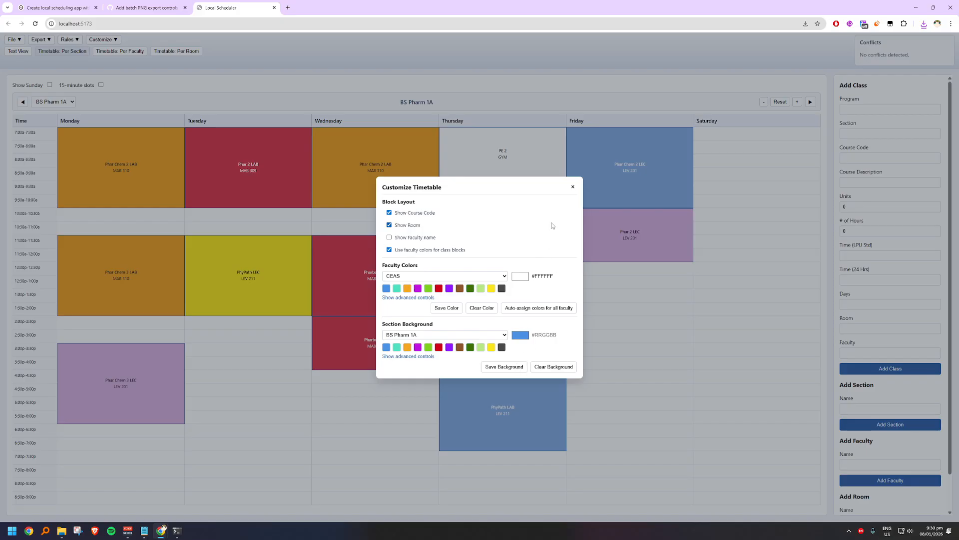
Step: Close the timetable customization, then export the BS Pharm 1A and BS Pharm 1B section timetables individually as PNG
{"action": "left_click", "coordinate": [573, 188]}
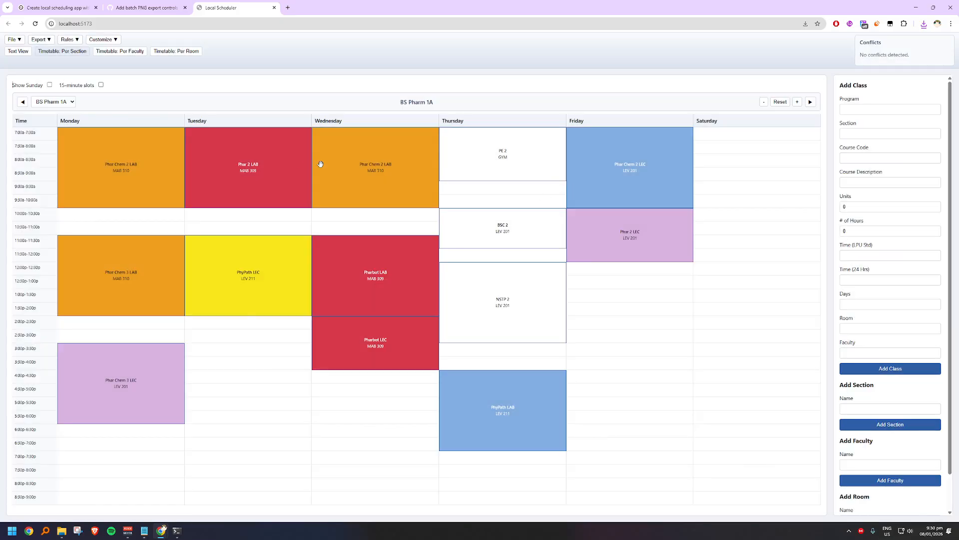
{"action": "left_click", "coordinate": [41, 40]}
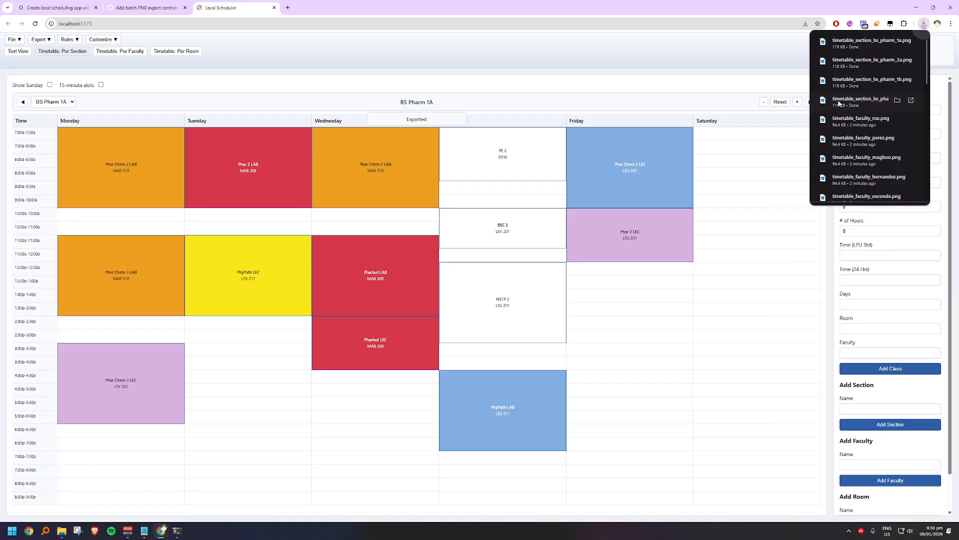
{"action": "left_click", "coordinate": [810, 102]}
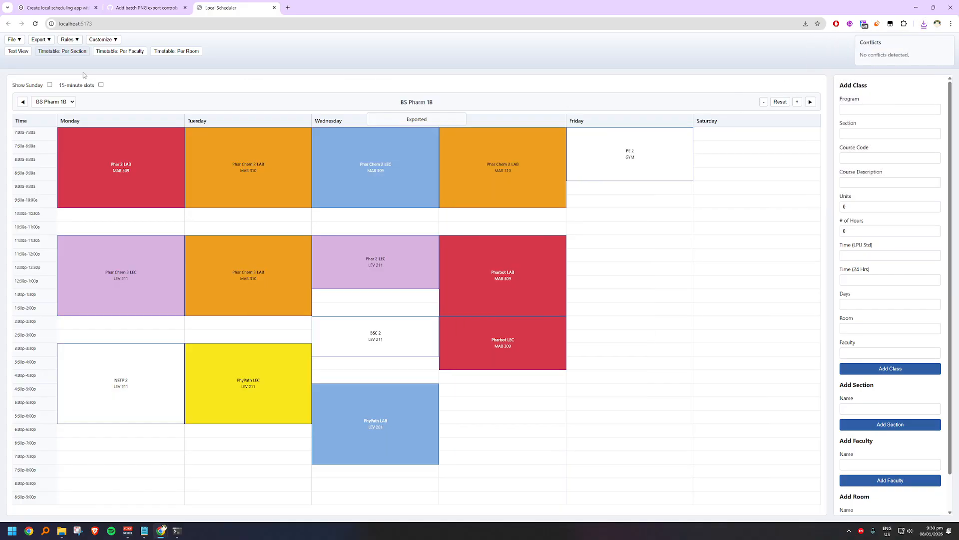
{"action": "left_click", "coordinate": [41, 40]}
{"action": "left_click", "coordinate": [52, 66]}
{"action": "left_click", "coordinate": [810, 102]}
Step: Export the BS Pharm 2A and BS Pharm 2B section timetables individually as PNG
{"action": "left_click", "coordinate": [41, 40]}
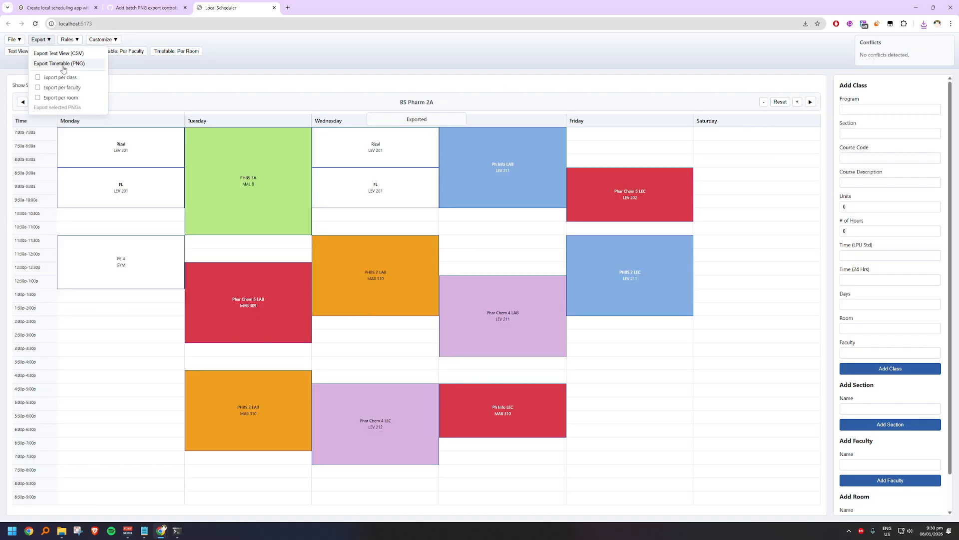
{"action": "left_click", "coordinate": [52, 66]}
{"action": "left_click", "coordinate": [810, 102]}
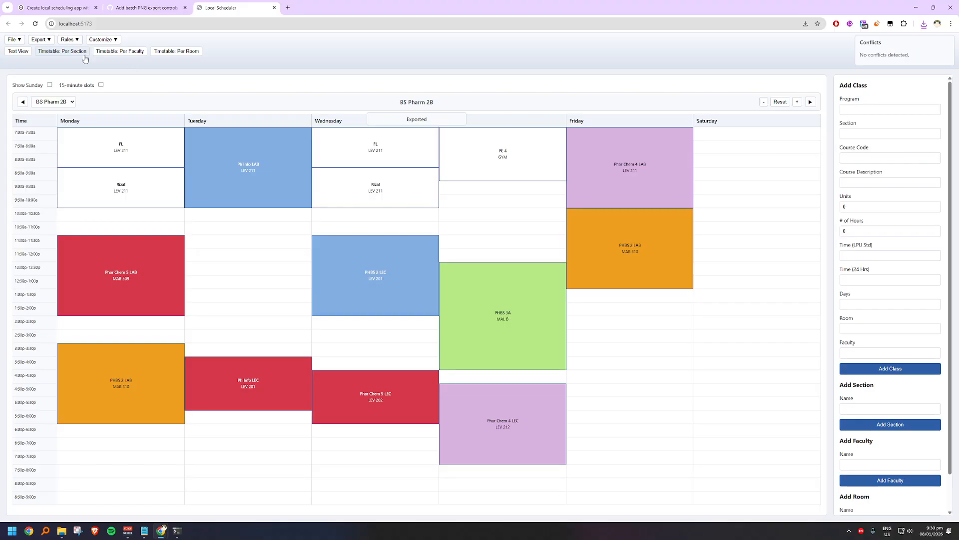
{"action": "left_click", "coordinate": [41, 39]}
{"action": "left_click", "coordinate": [58, 63]}
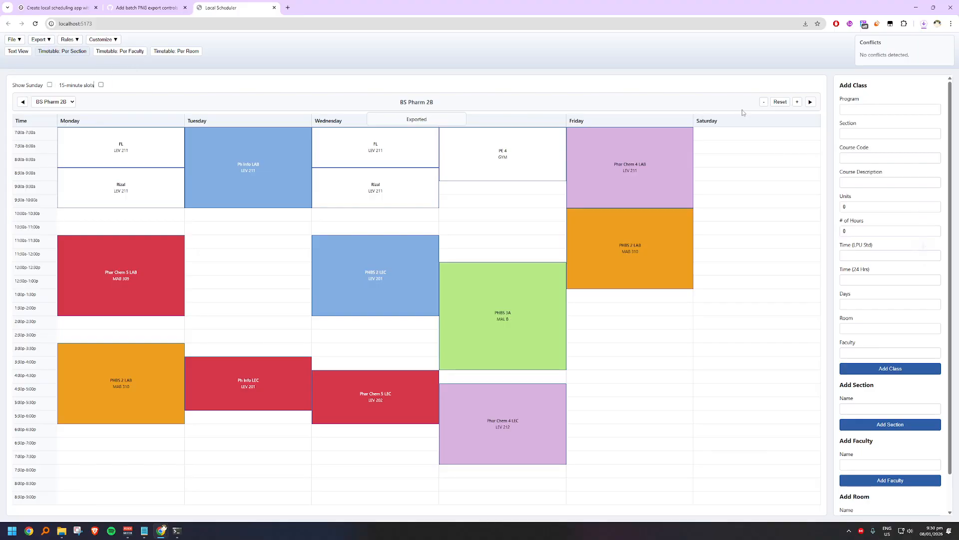
{"action": "left_click", "coordinate": [810, 102]}
Step: Export the BS Pharm 3A and BS Pharm 4A section timetables individually as PNG
{"action": "left_click", "coordinate": [45, 41]}
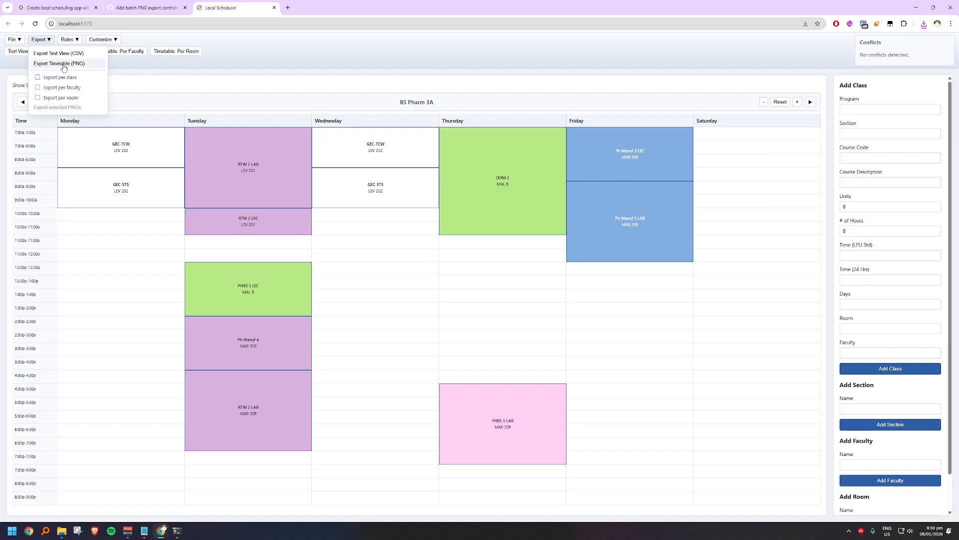
{"action": "left_click", "coordinate": [63, 66]}
{"action": "left_click", "coordinate": [810, 102]}
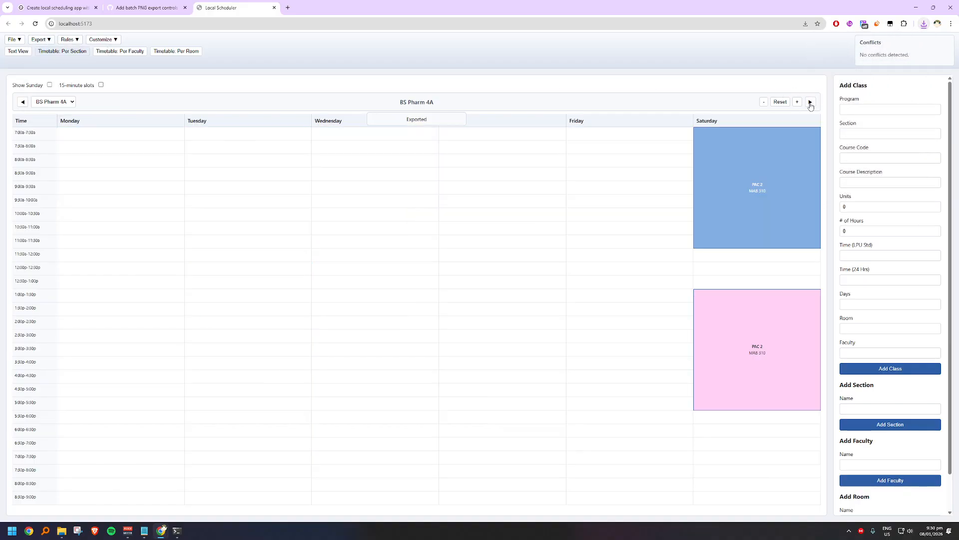
{"action": "left_click", "coordinate": [44, 40]}
{"action": "left_click", "coordinate": [63, 66]}
Step: Switch to the per-faculty timetable and go to the first faculty member, the one just before CEAS
{"action": "left_click", "coordinate": [111, 54]}
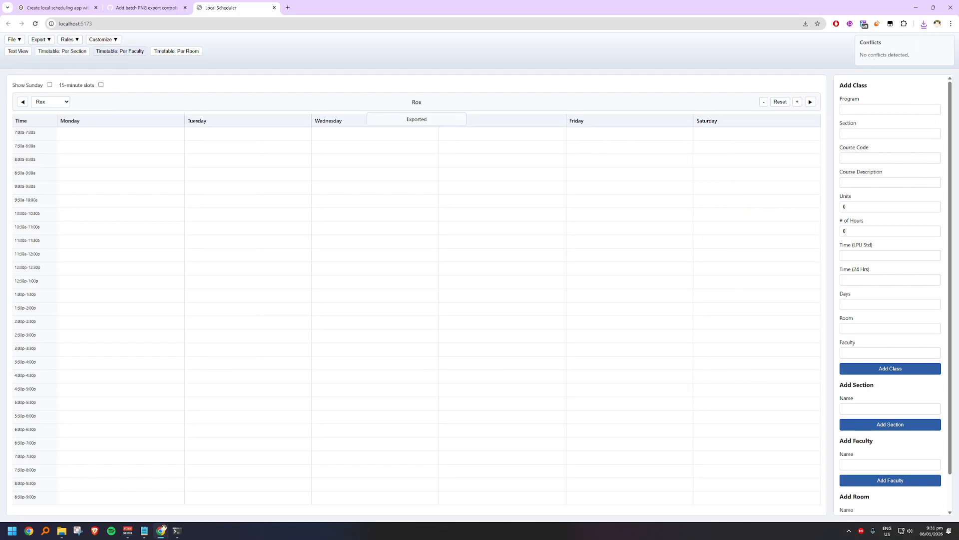
{"action": "left_click", "coordinate": [22, 102]}
{"action": "left_click", "coordinate": [22, 102]}
{"action": "left_click", "coordinate": [22, 102]}
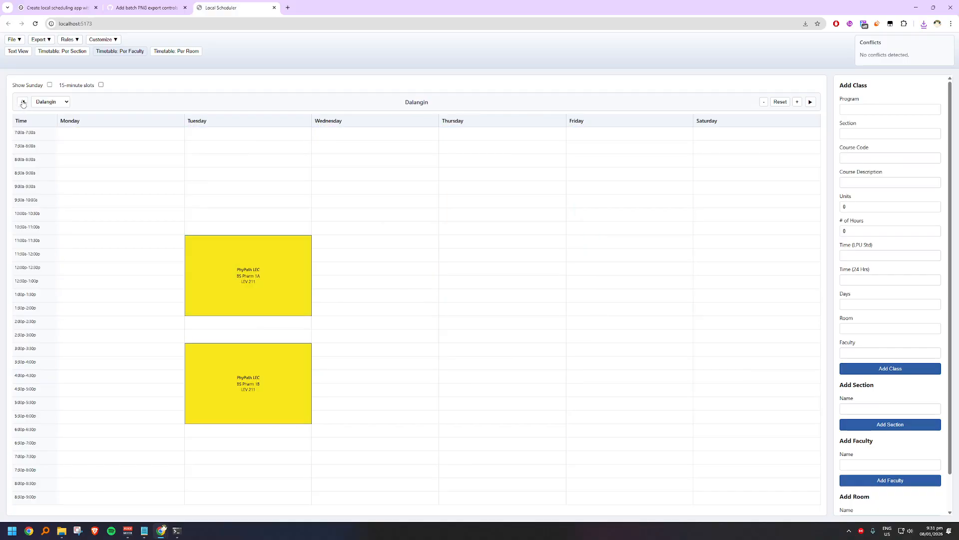
{"action": "left_click", "coordinate": [23, 102]}
{"action": "left_click", "coordinate": [22, 102]}
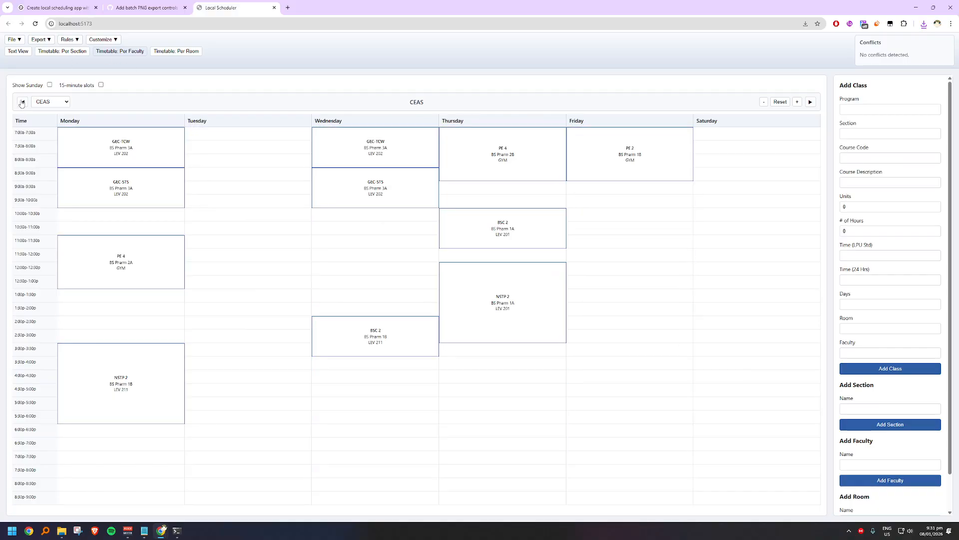
{"action": "left_click", "coordinate": [28, 102]}
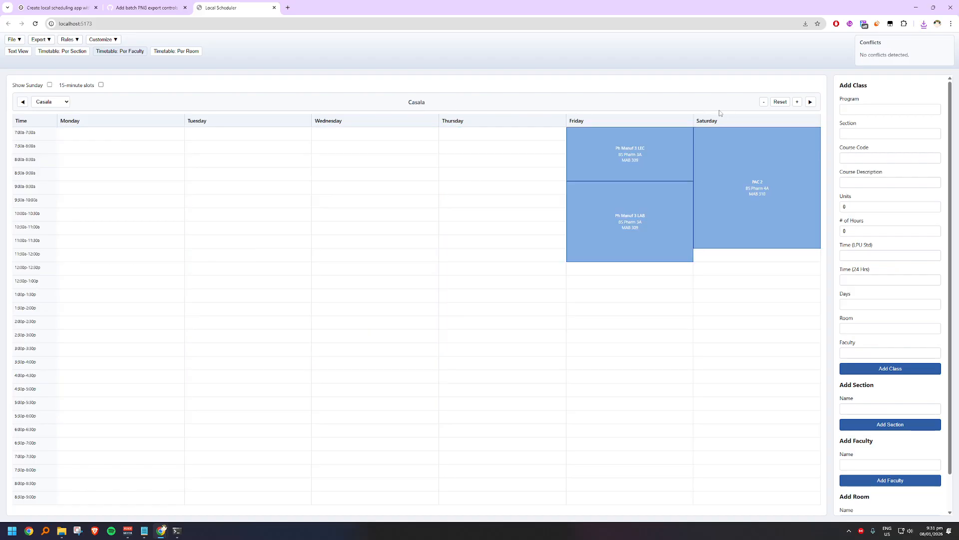
{"action": "left_click", "coordinate": [25, 102]}
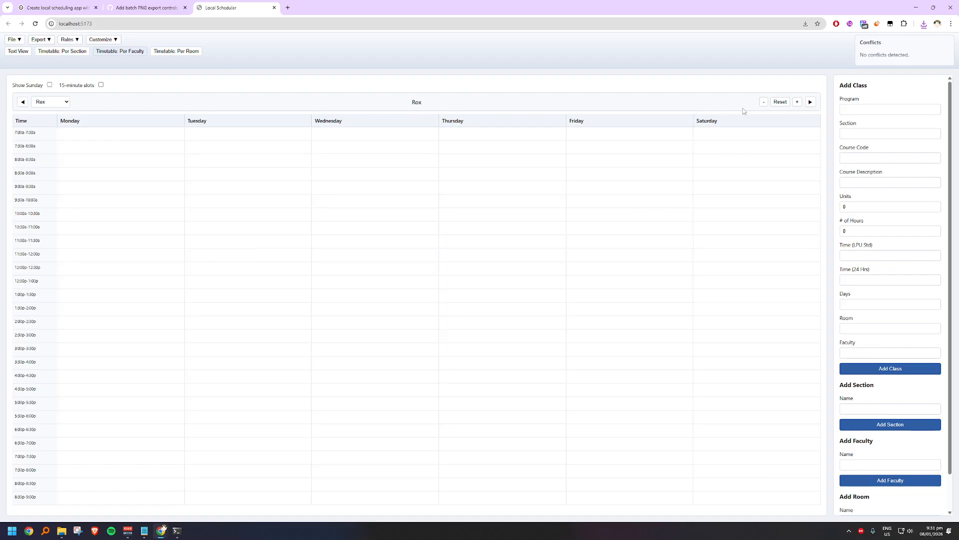
{"action": "left_click", "coordinate": [810, 103]}
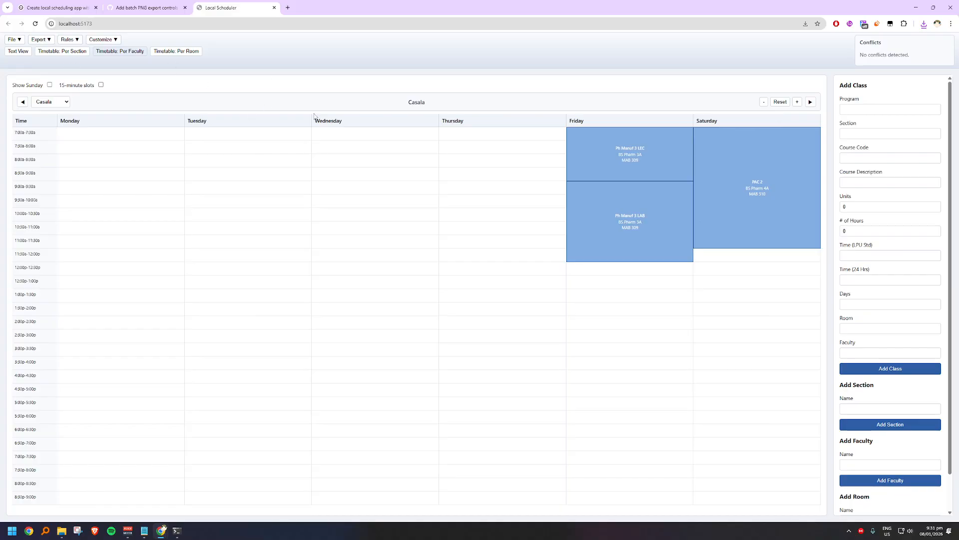
Step: Export the timetables of the faculty members just before and just after CEAS as PNG, skipping CEAS itself
{"action": "left_click", "coordinate": [114, 40]}
{"action": "left_click", "coordinate": [573, 188]}
{"action": "left_click", "coordinate": [41, 40]}
{"action": "left_click", "coordinate": [57, 64]}
{"action": "left_click", "coordinate": [810, 102]}
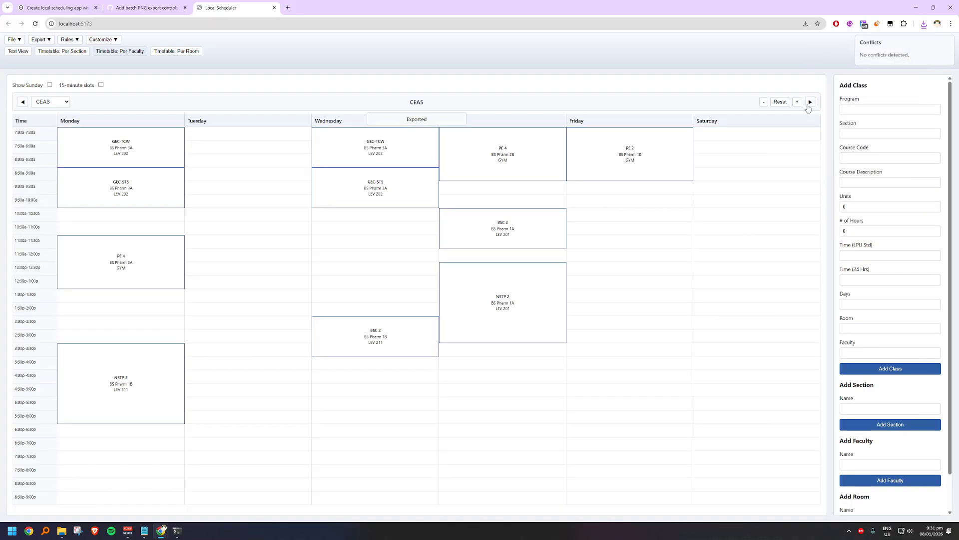
{"action": "left_click", "coordinate": [69, 39]}
{"action": "left_click", "coordinate": [41, 39]}
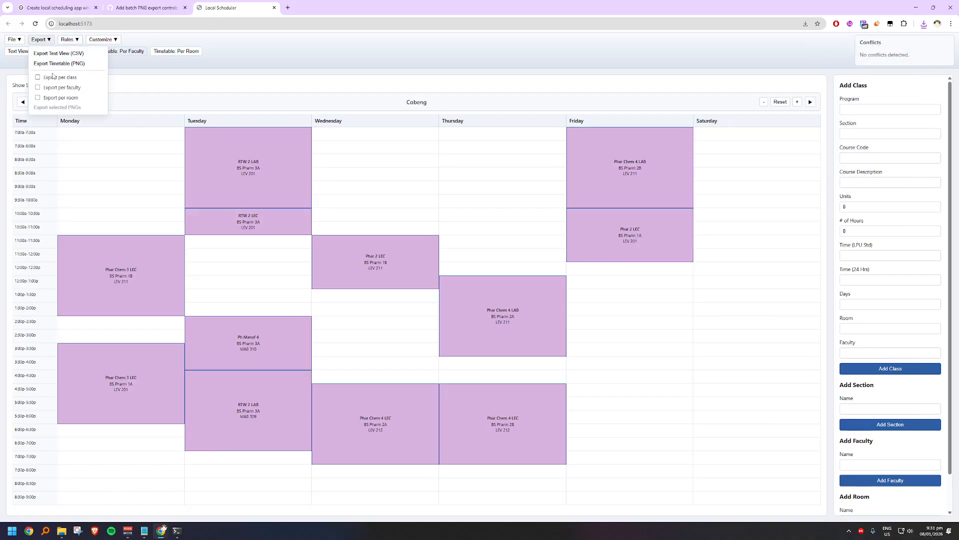
{"action": "left_click", "coordinate": [57, 63]}
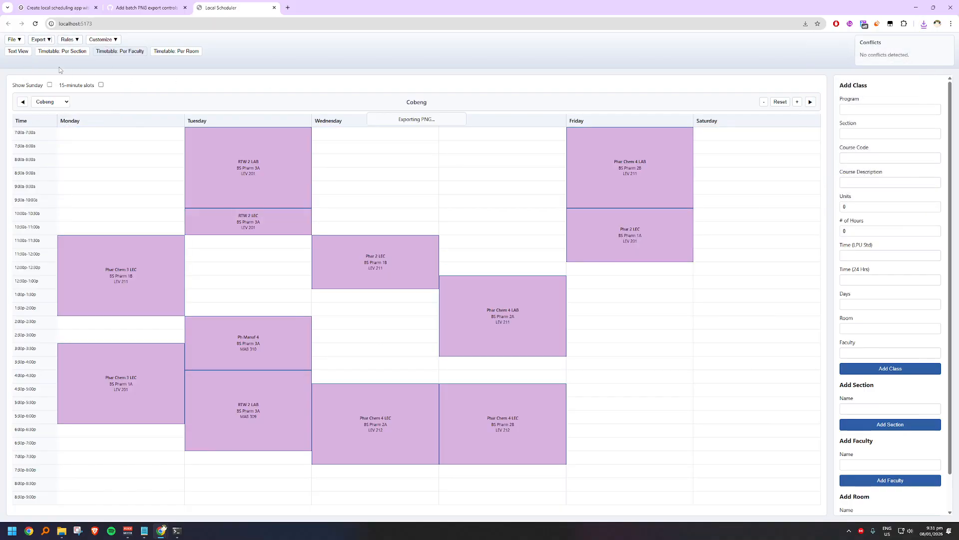
{"action": "left_click", "coordinate": [810, 102]}
Step: Export the faculty timetables with the yellow PhyPath LEC blocks and the green blocks individually as PNG
{"action": "left_click", "coordinate": [43, 39]}
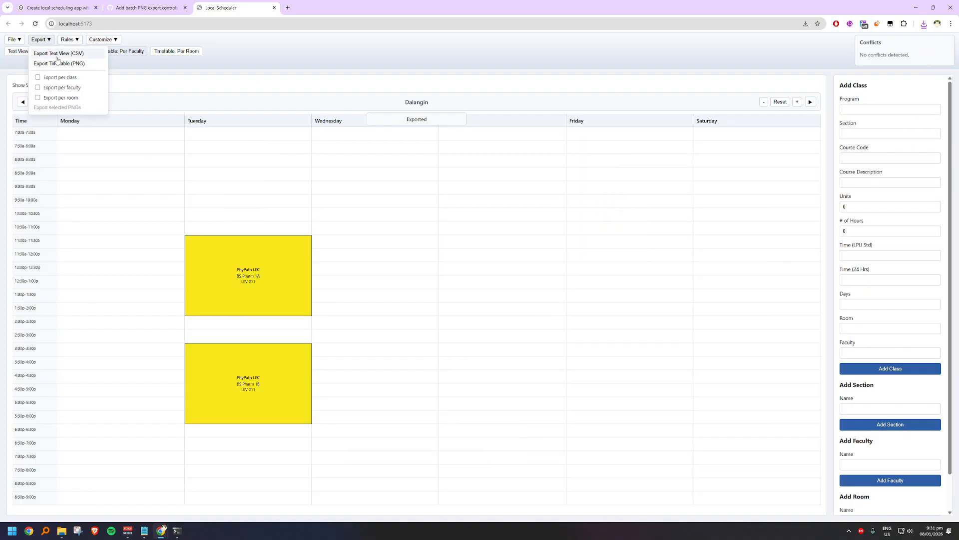
{"action": "left_click", "coordinate": [57, 62]}
{"action": "left_click", "coordinate": [810, 102]}
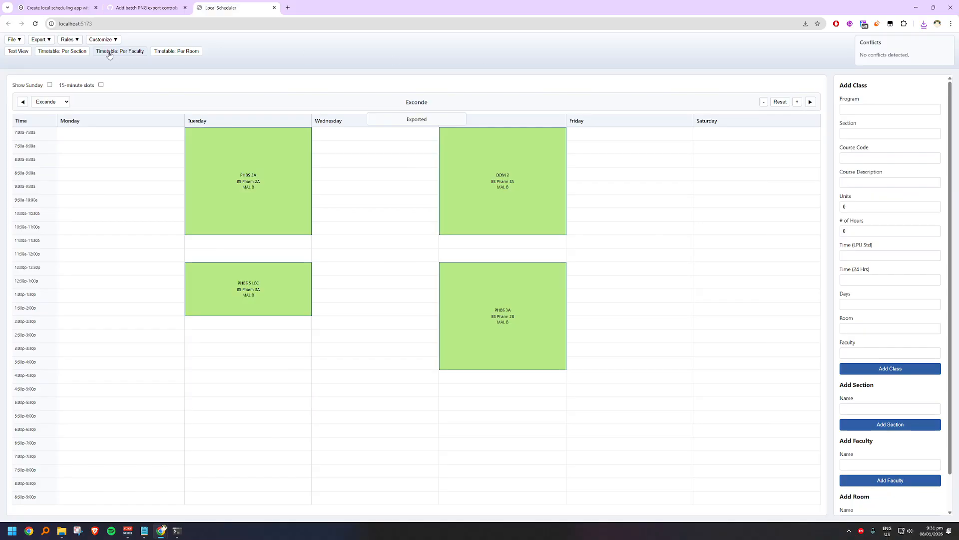
{"action": "left_click", "coordinate": [41, 40]}
{"action": "left_click", "coordinate": [63, 64]}
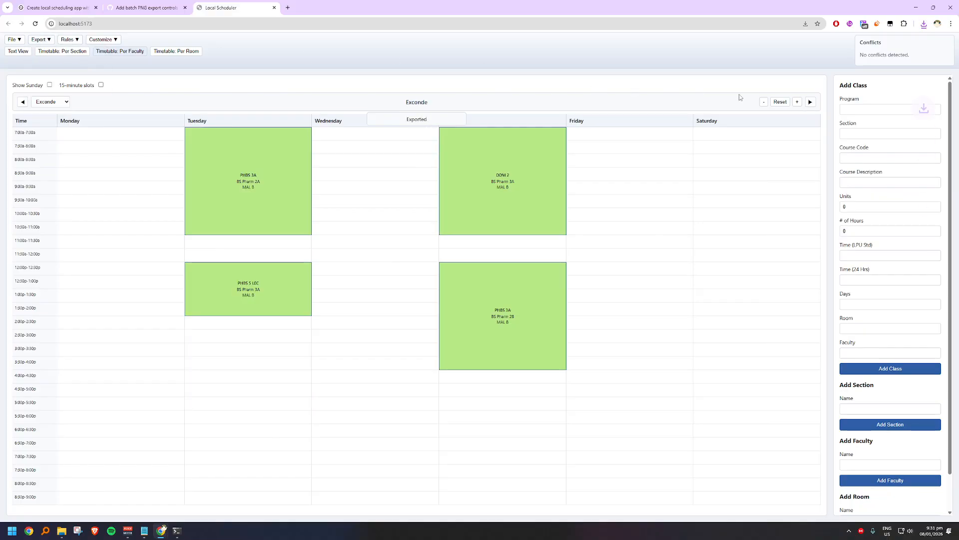
{"action": "left_click", "coordinate": [810, 102]}
Step: Export the faculty timetables with the orange blocks and the pink blocks individually as PNG
{"action": "left_click", "coordinate": [41, 39]}
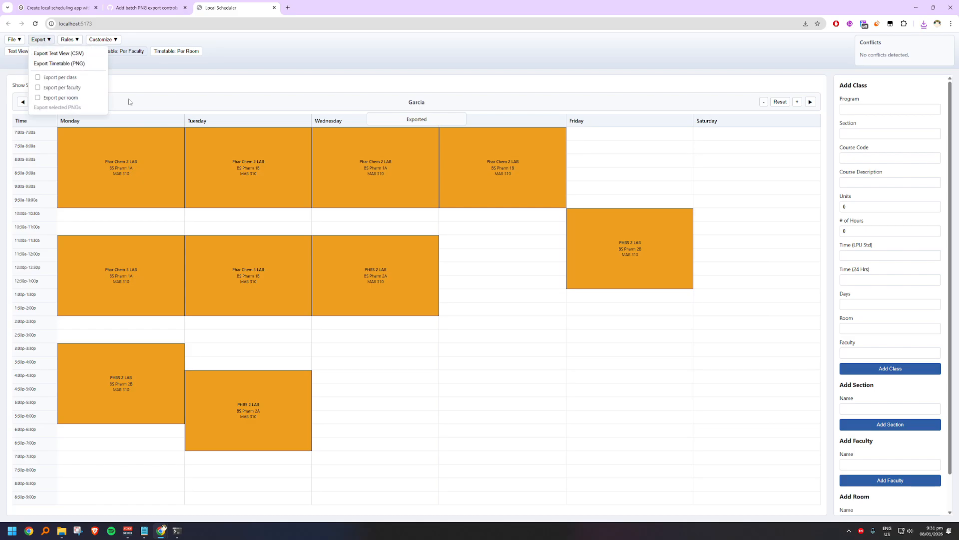
{"action": "left_click", "coordinate": [63, 65]}
{"action": "left_click", "coordinate": [811, 102]}
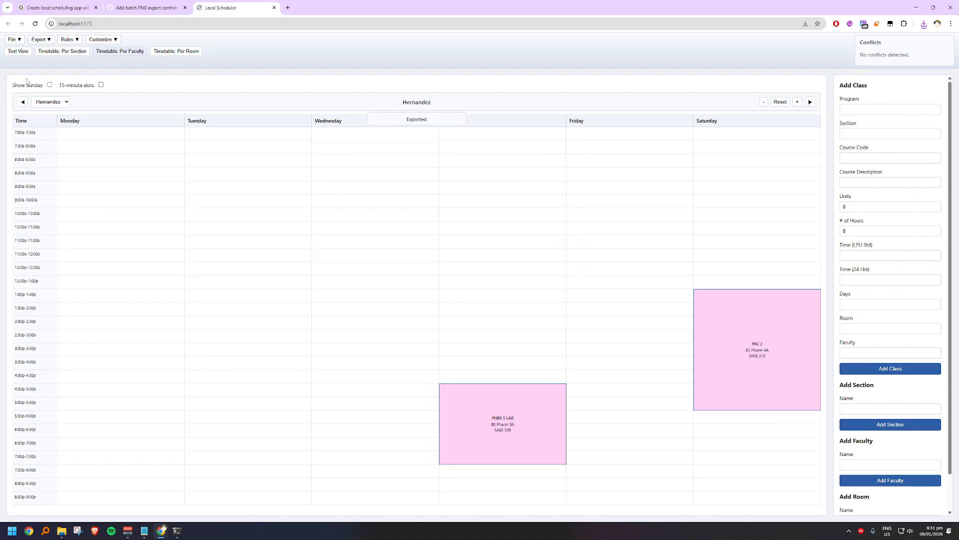
{"action": "left_click", "coordinate": [43, 40]}
{"action": "left_click", "coordinate": [63, 65]}
{"action": "left_click", "coordinate": [810, 103]}
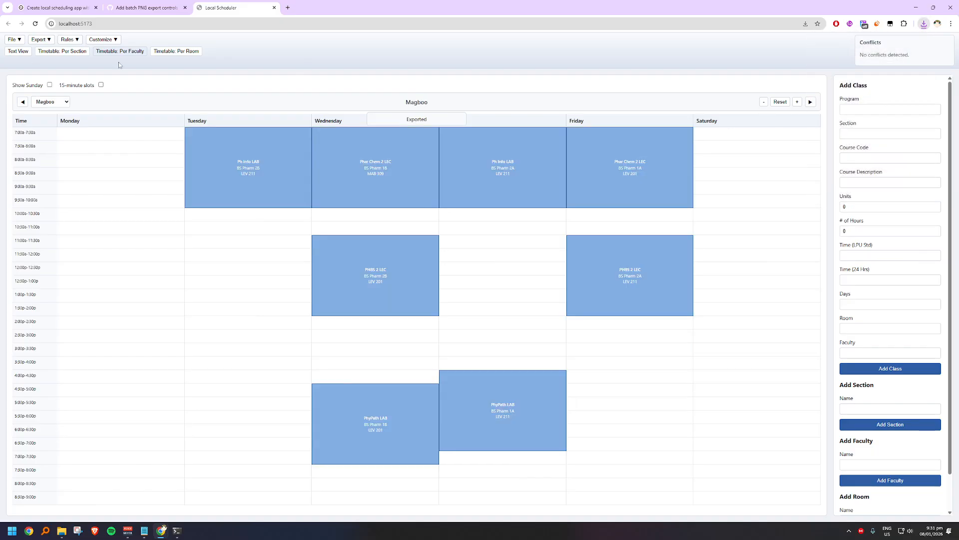
Step: Export the faculty timetables with the blue Ph Info LAB blocks and the red blocks as PNG, then return to the first faculty member
{"action": "left_click", "coordinate": [50, 41]}
{"action": "left_click", "coordinate": [62, 64]}
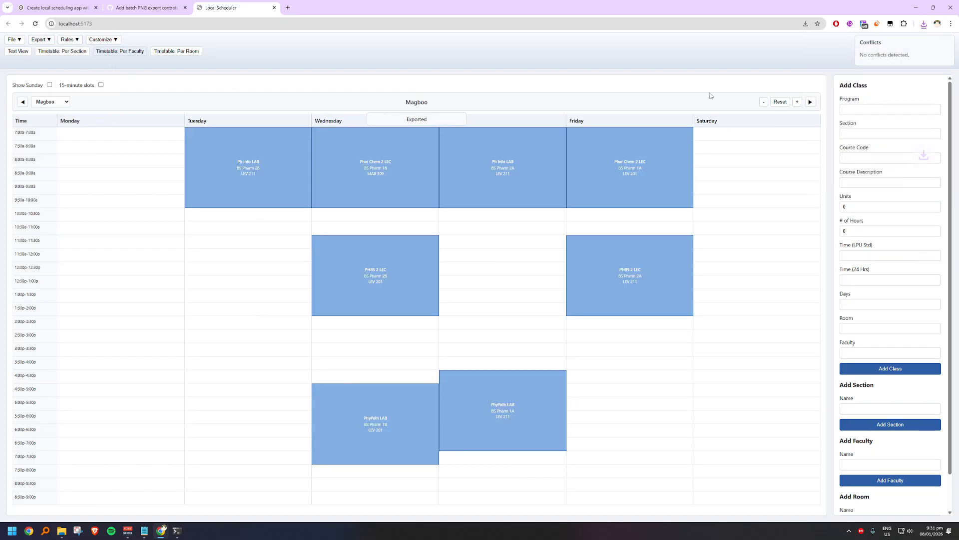
{"action": "left_click", "coordinate": [810, 102]}
{"action": "left_click", "coordinate": [40, 42]}
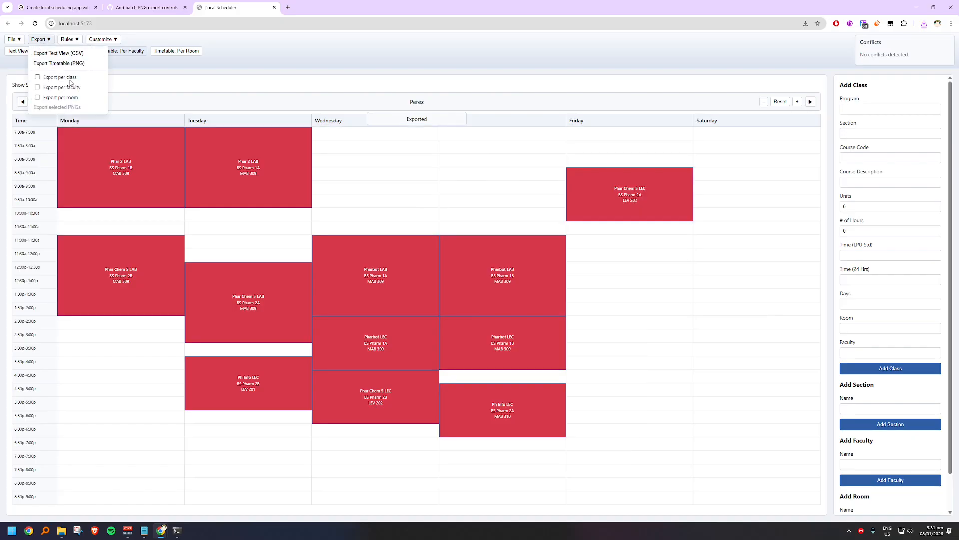
{"action": "left_click", "coordinate": [68, 65]}
{"action": "left_click", "coordinate": [810, 103]}
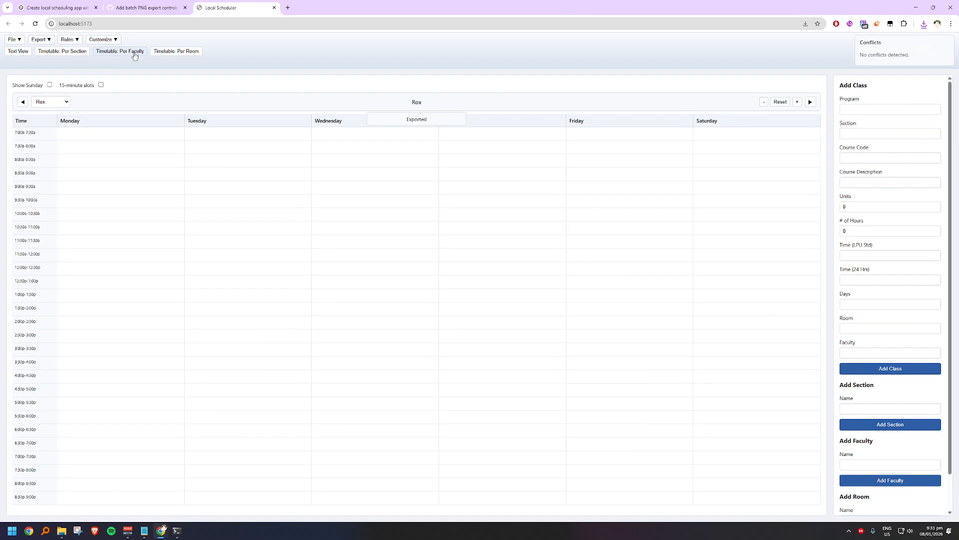
{"action": "left_click", "coordinate": [810, 103]}
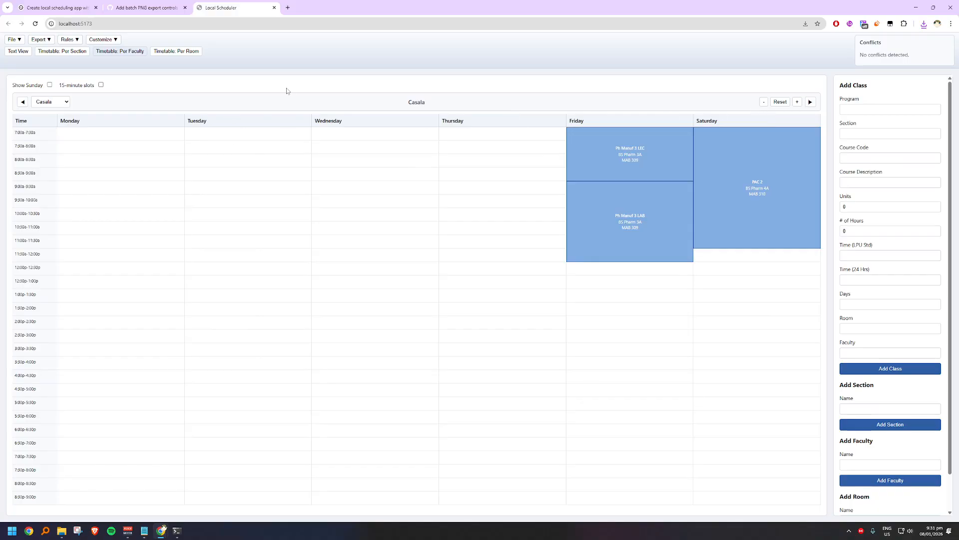